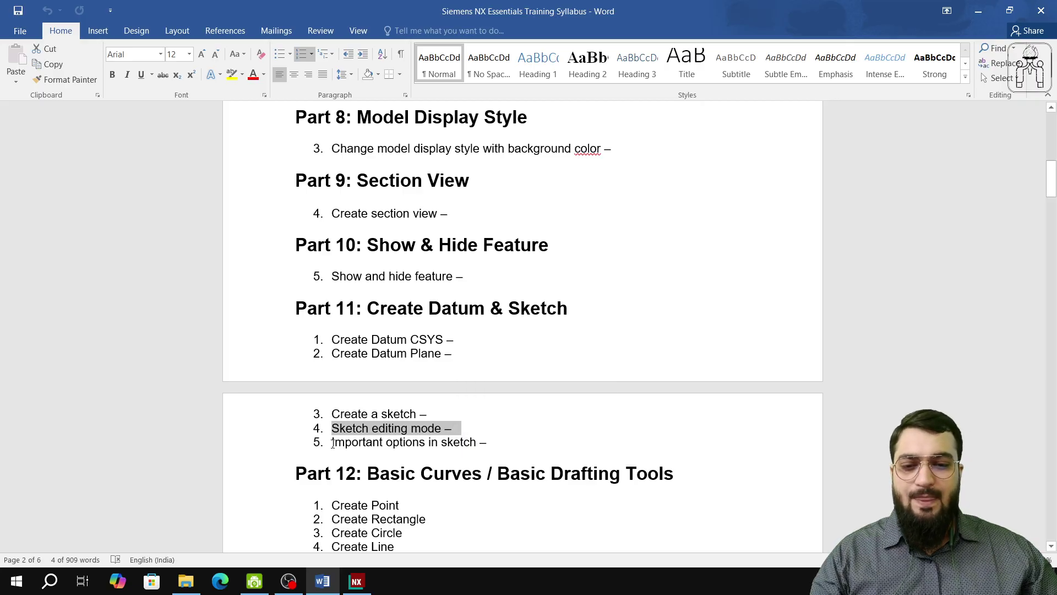
drag(332, 444, 478, 447)
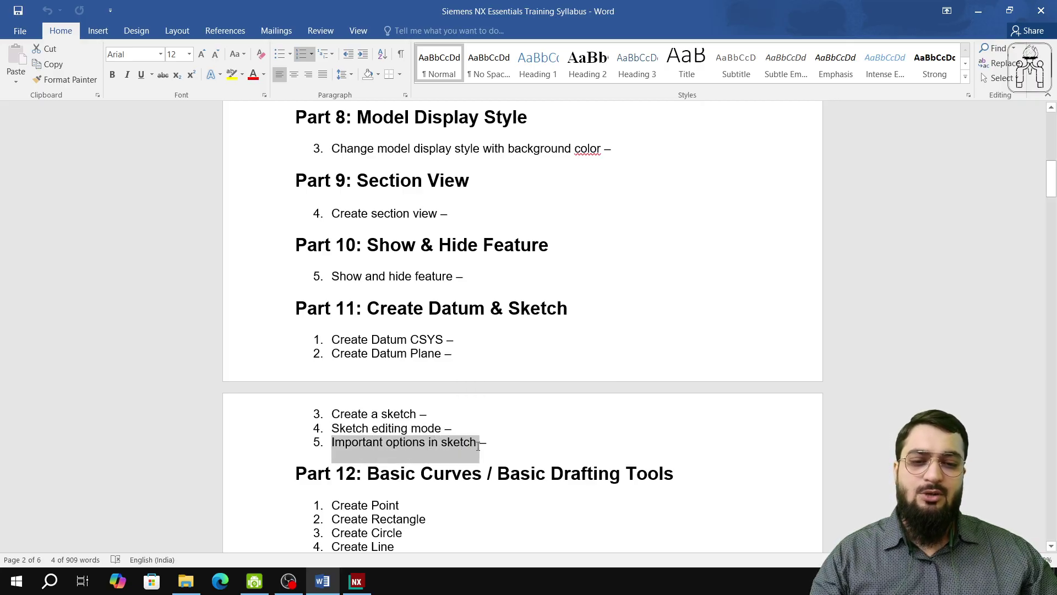
click(422, 427)
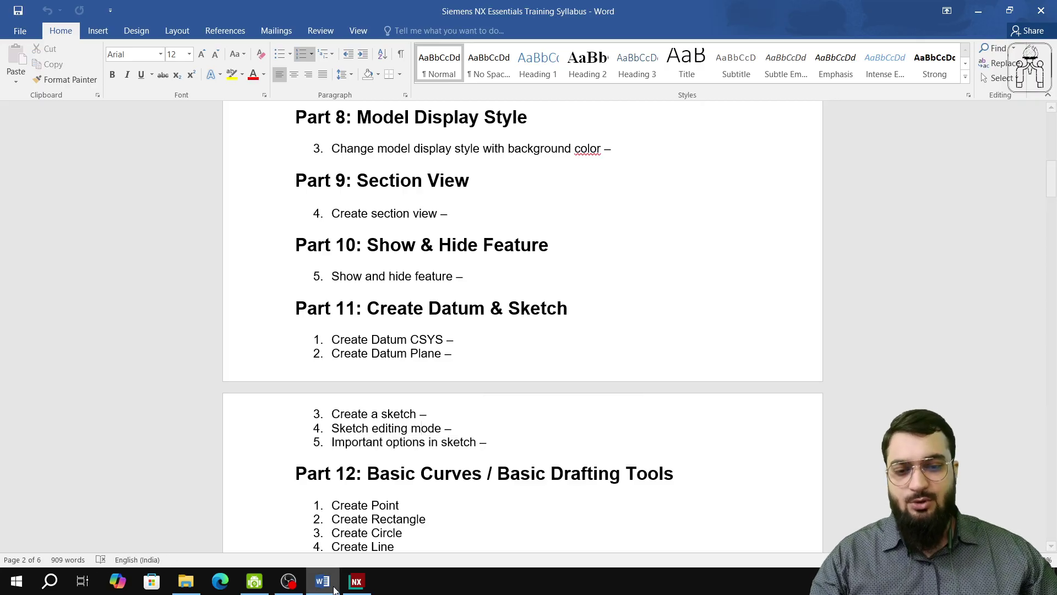
Switch to Siemens NX and set up a new file from the Model template in millimetres, named "Sketch and Datum.prt"
click(356, 581)
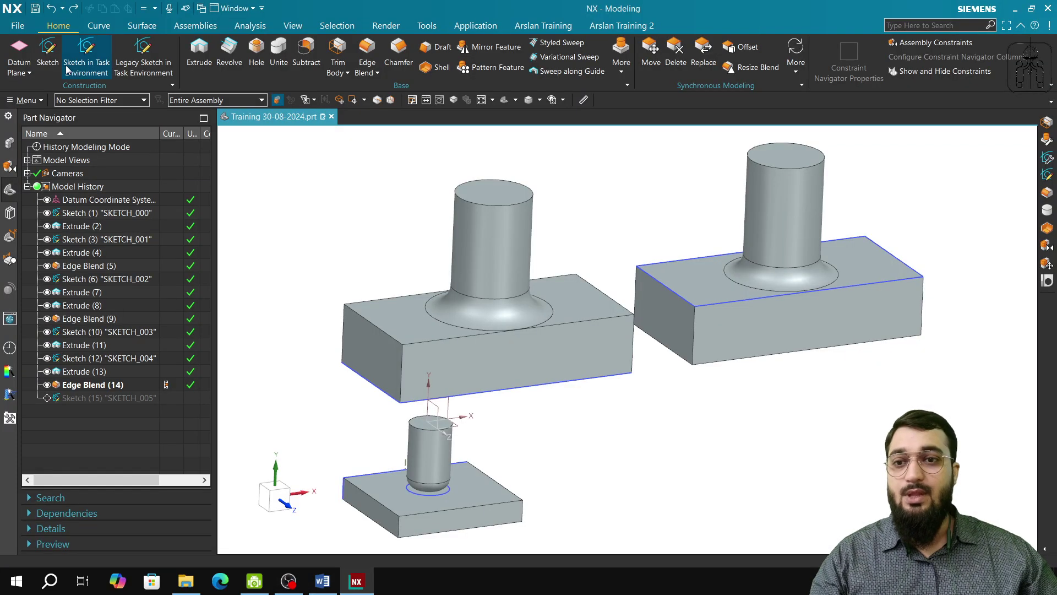
click(15, 27)
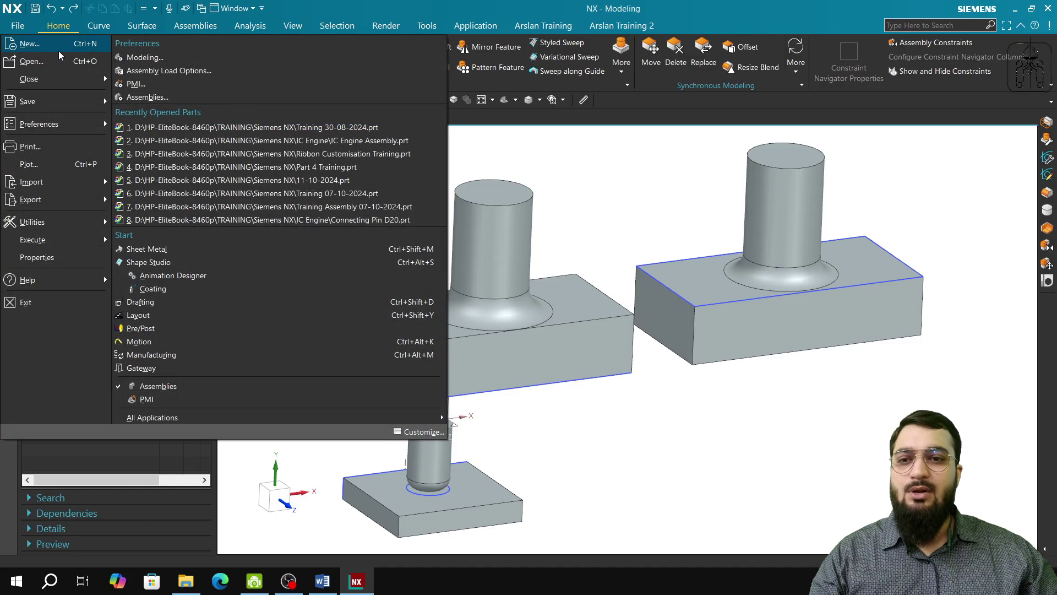
click(353, 283)
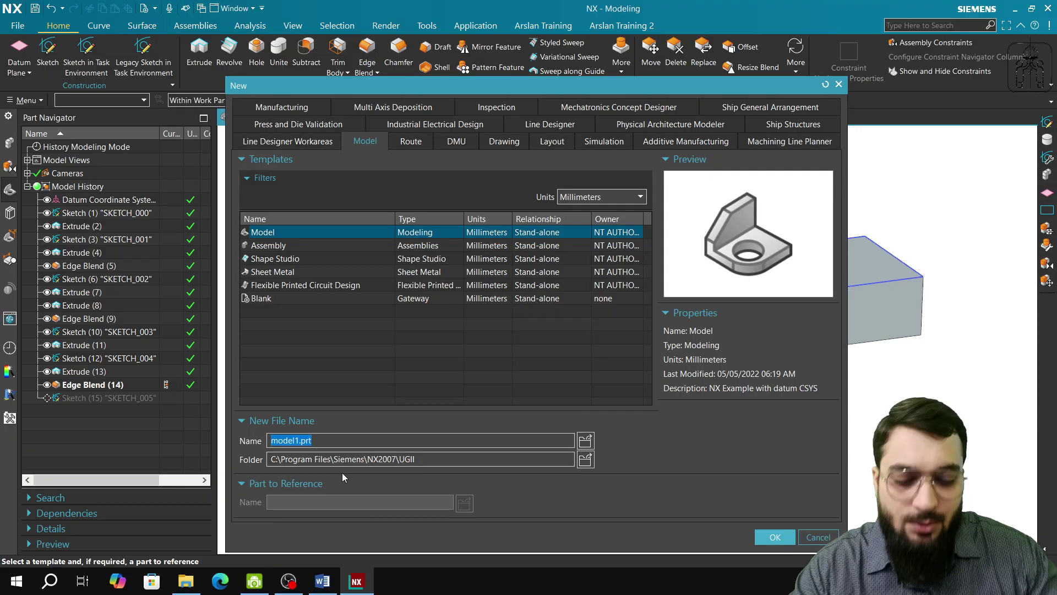
key(Left)
key(shift+End)
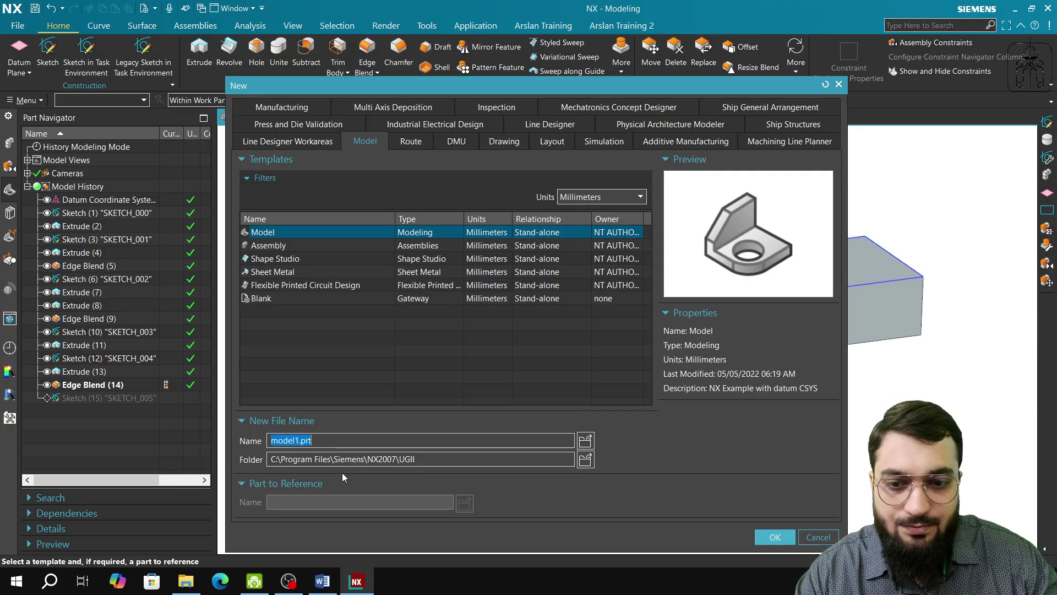
key(shift+Left)
key(shift+Left)
key(shift+Left)
key(shift+Left)
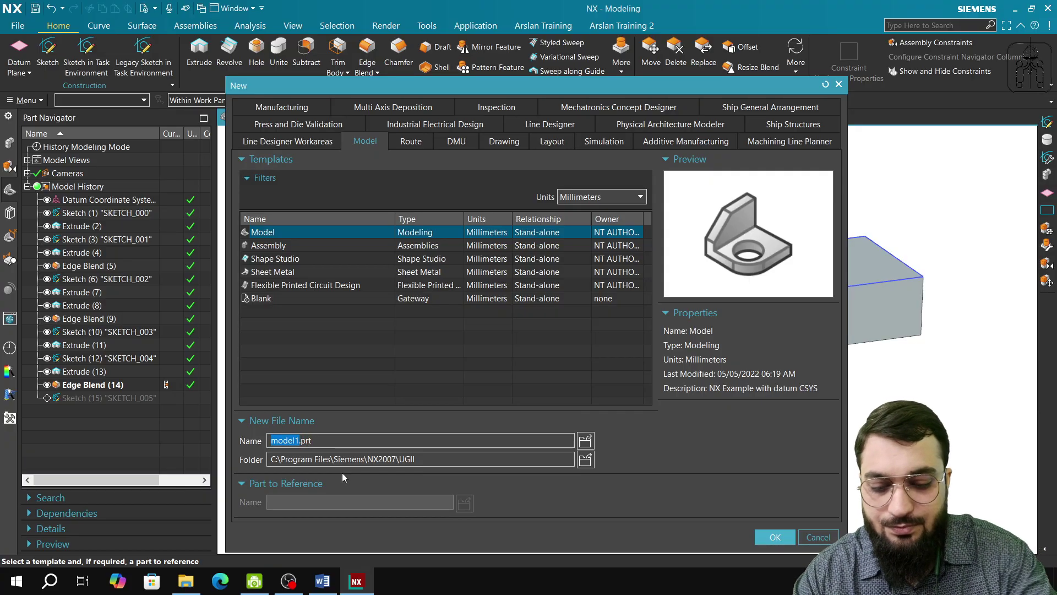
text(Sketch and Datum)
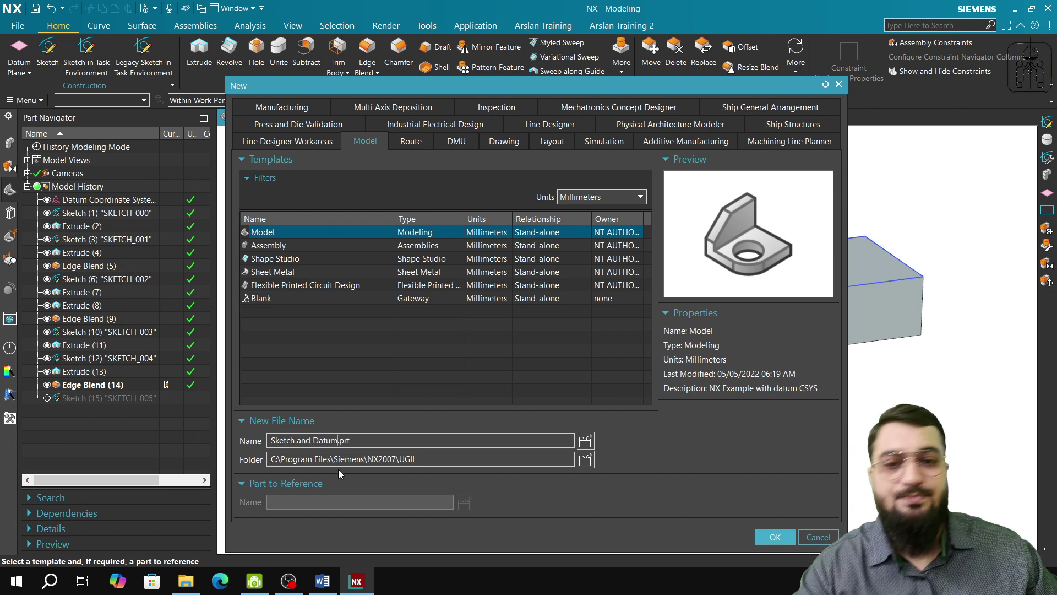
Set the new part's folder to D:\HP-EliteBook-8460p\TRAINING\Siemens NX and create the file
click(584, 461)
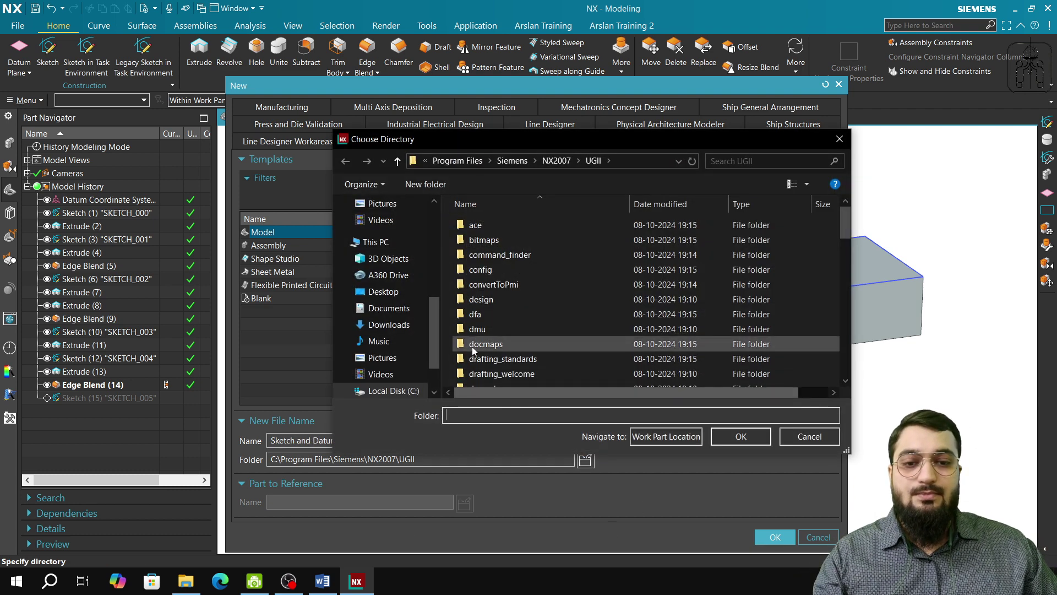
scroll(398, 375, down, 2)
click(394, 352)
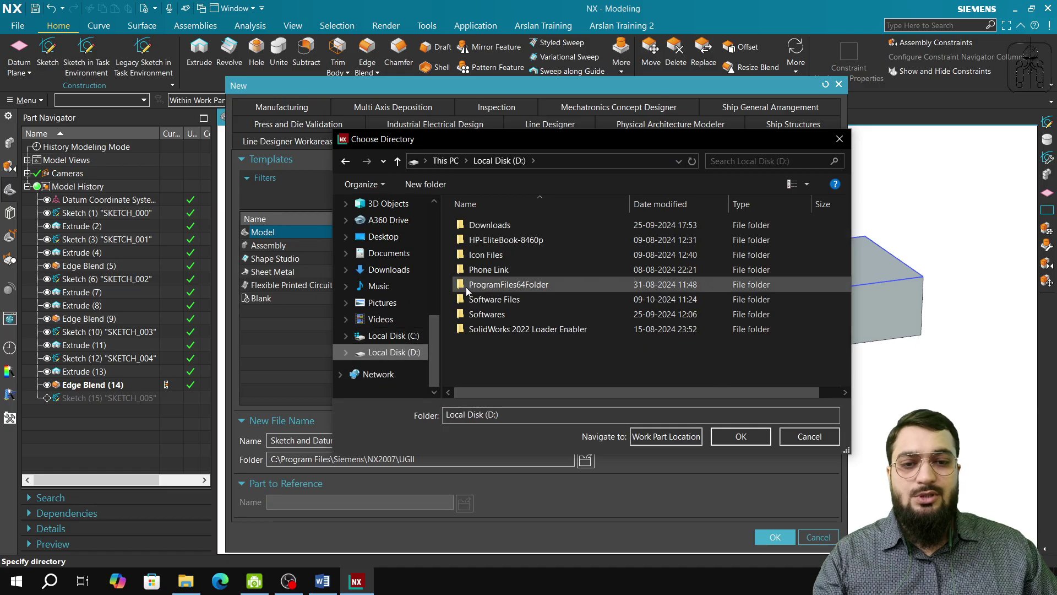
double_click(484, 241)
double_click(490, 302)
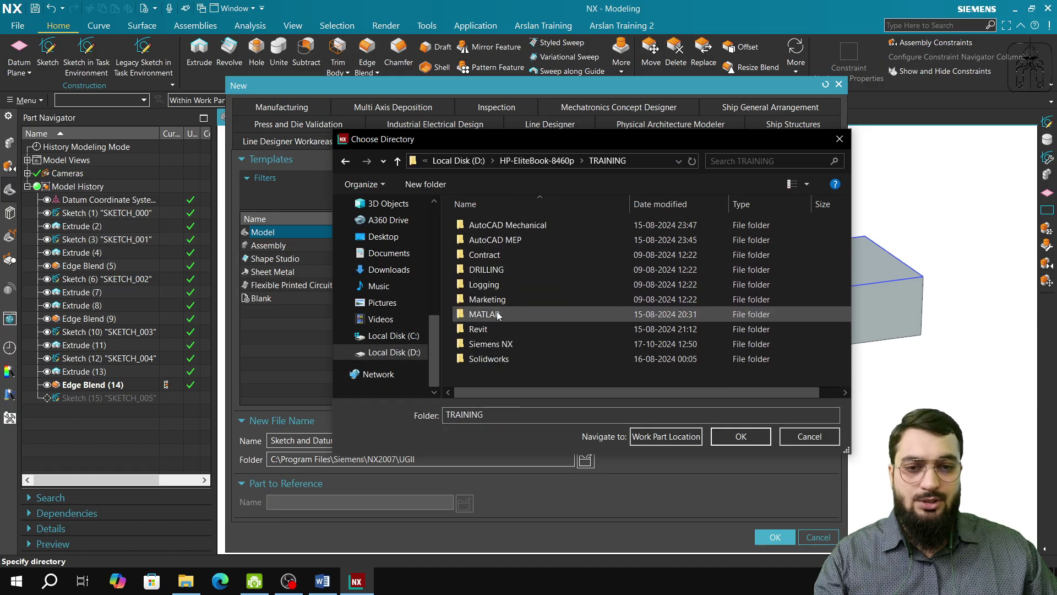
double_click(500, 344)
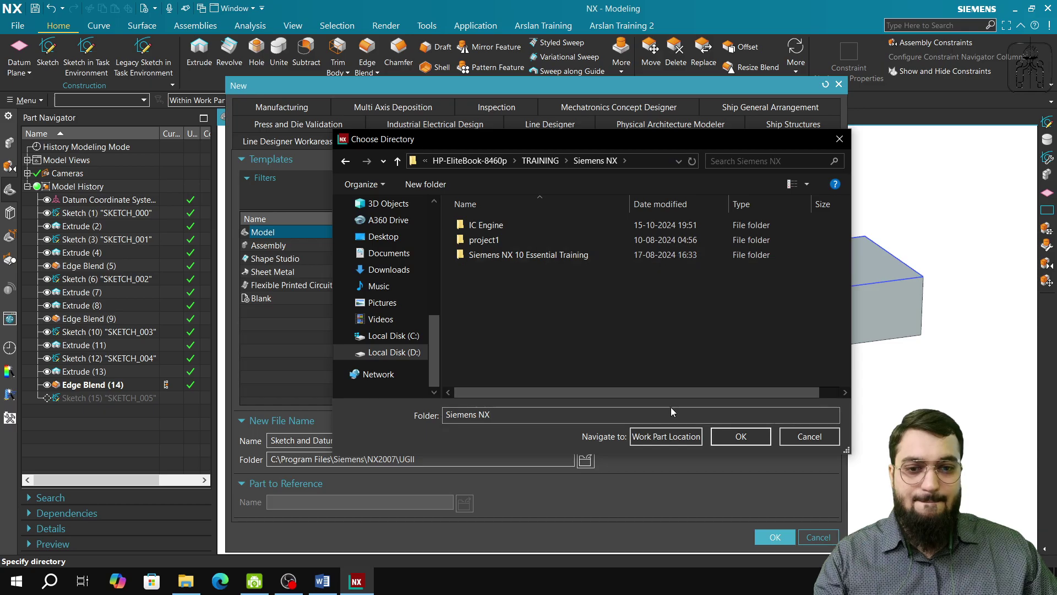
click(741, 436)
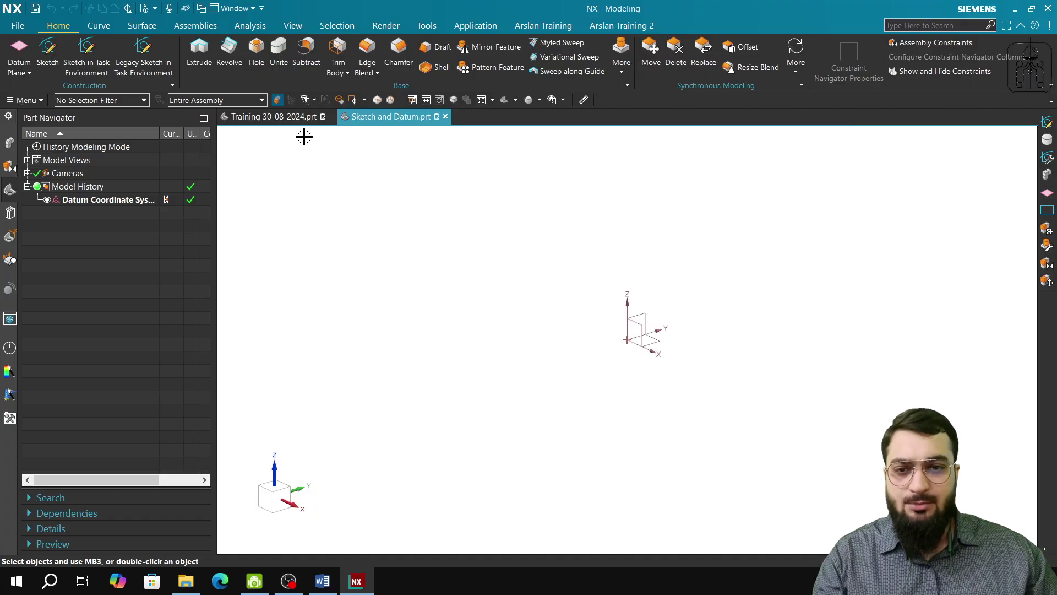
Delete the default datum coordinate system from the new part's model history
mouse_move(315, 126)
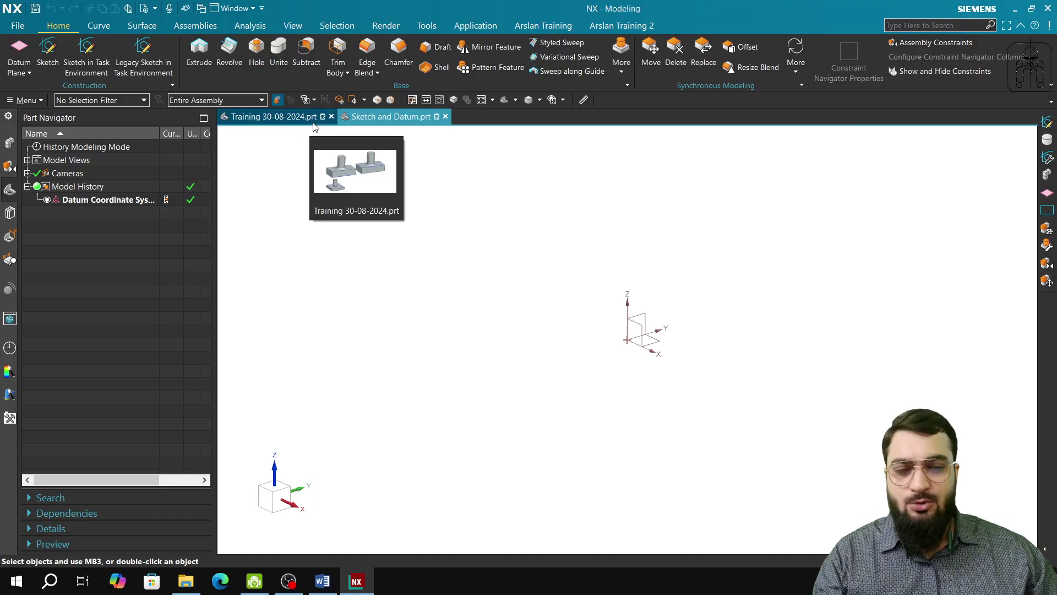
right_click(128, 199)
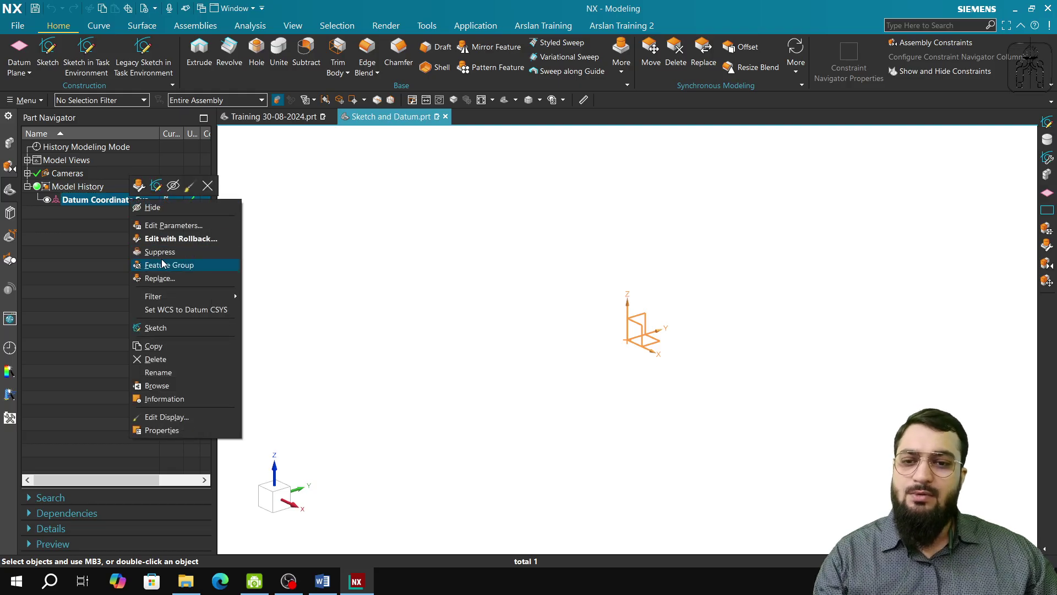
click(168, 360)
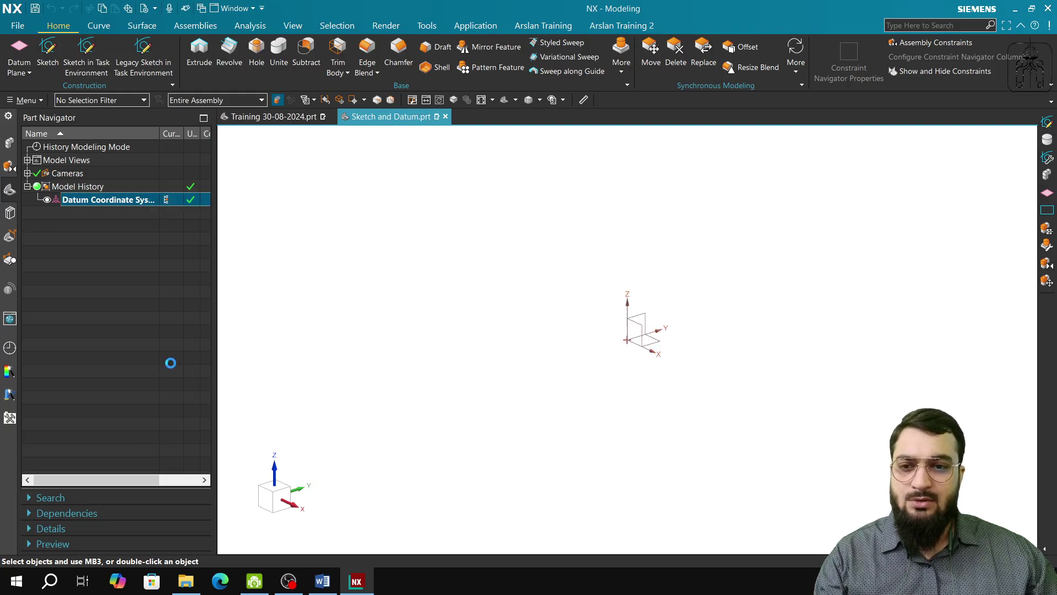
click(88, 187)
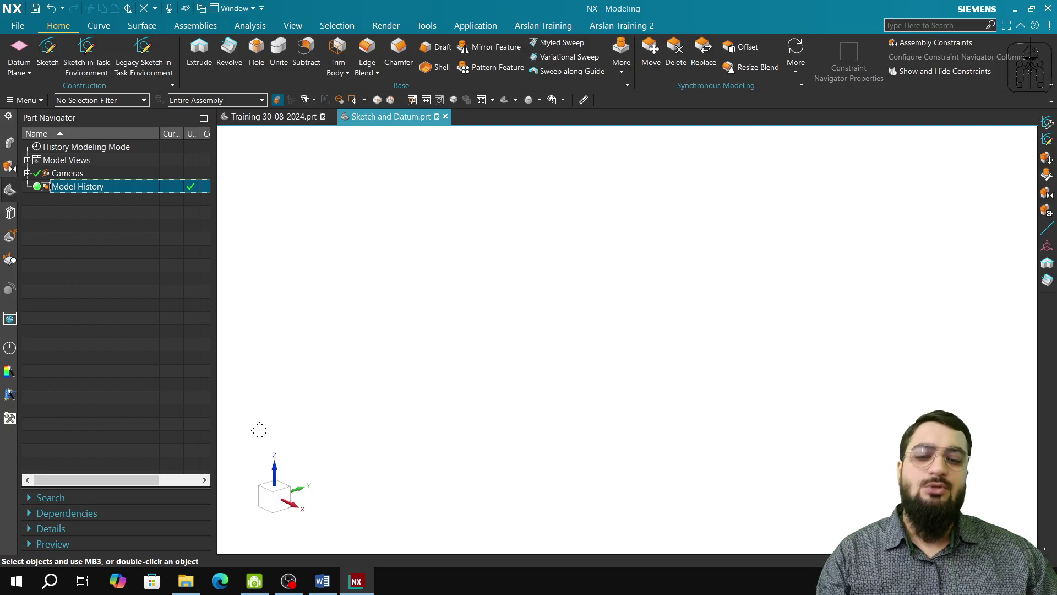
click(255, 581)
click(289, 581)
click(346, 582)
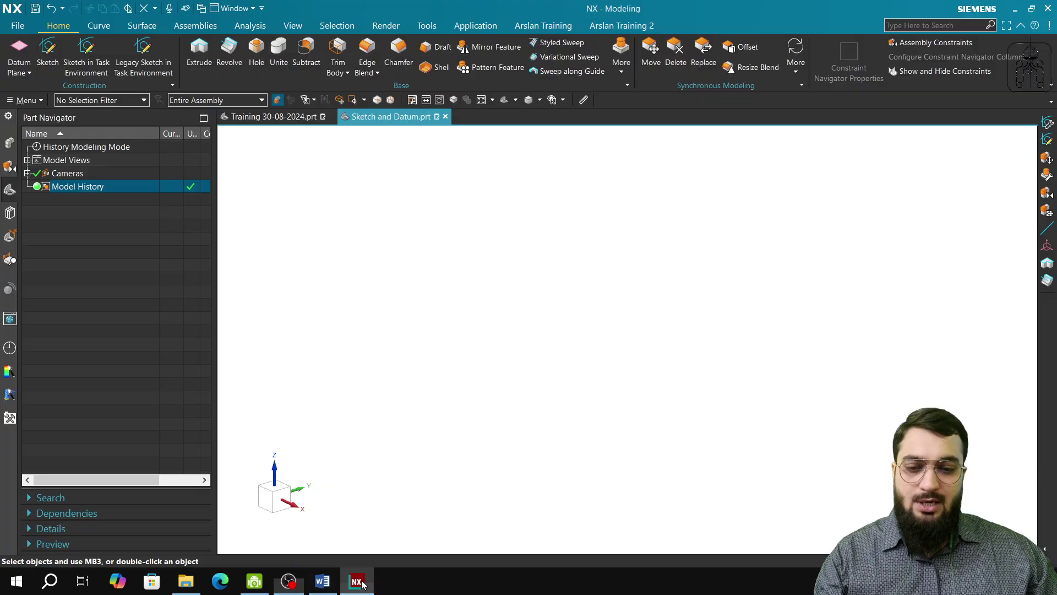
click(89, 239)
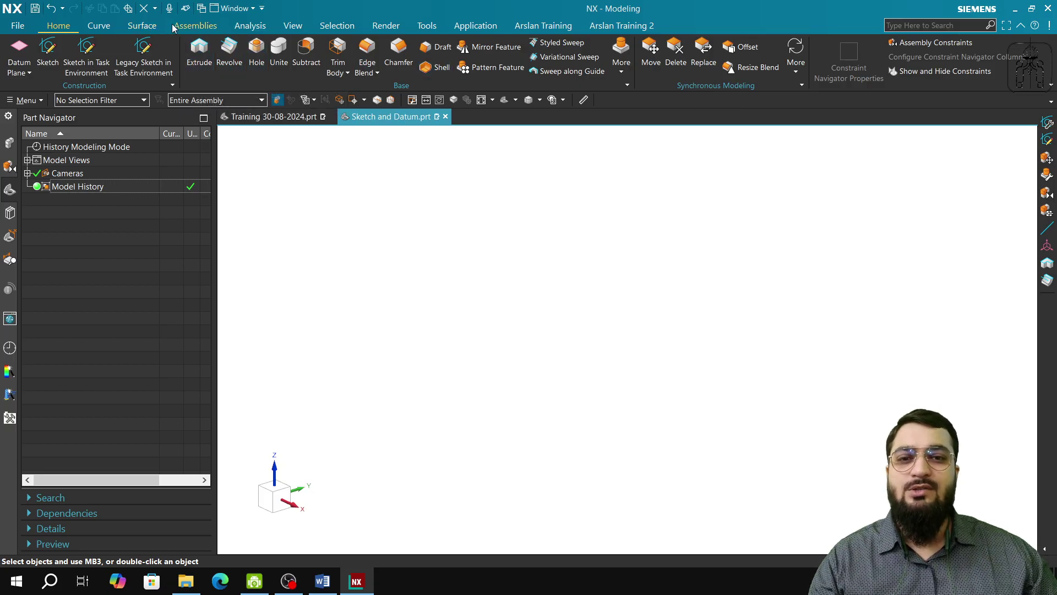
Find the Datum CSYS command by searching for "datum" and create a Dynamic coordinate system at the origin, referenced to the WCS
click(930, 23)
text(da)
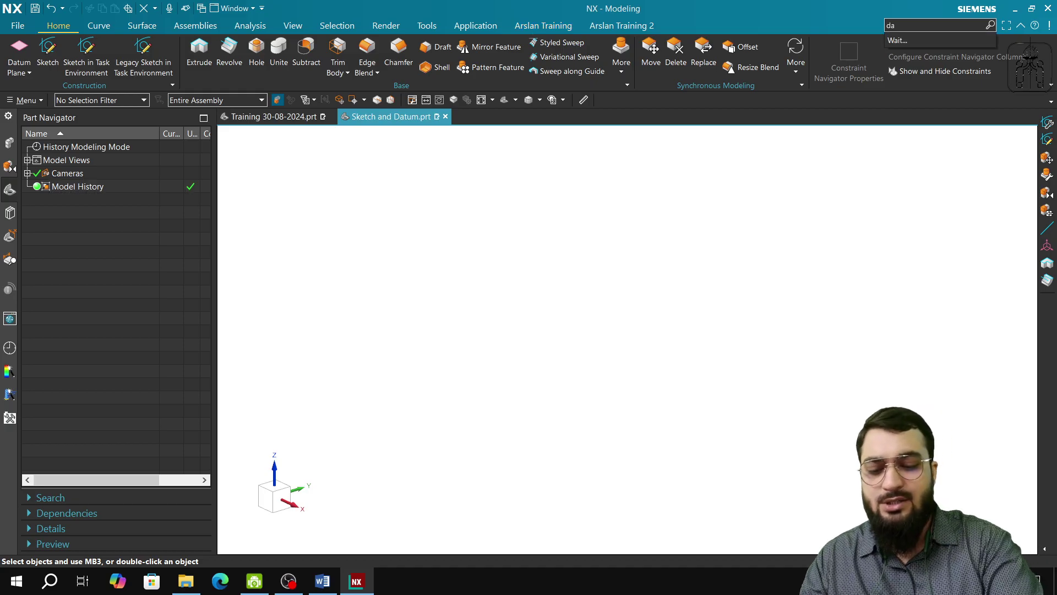
text(tum)
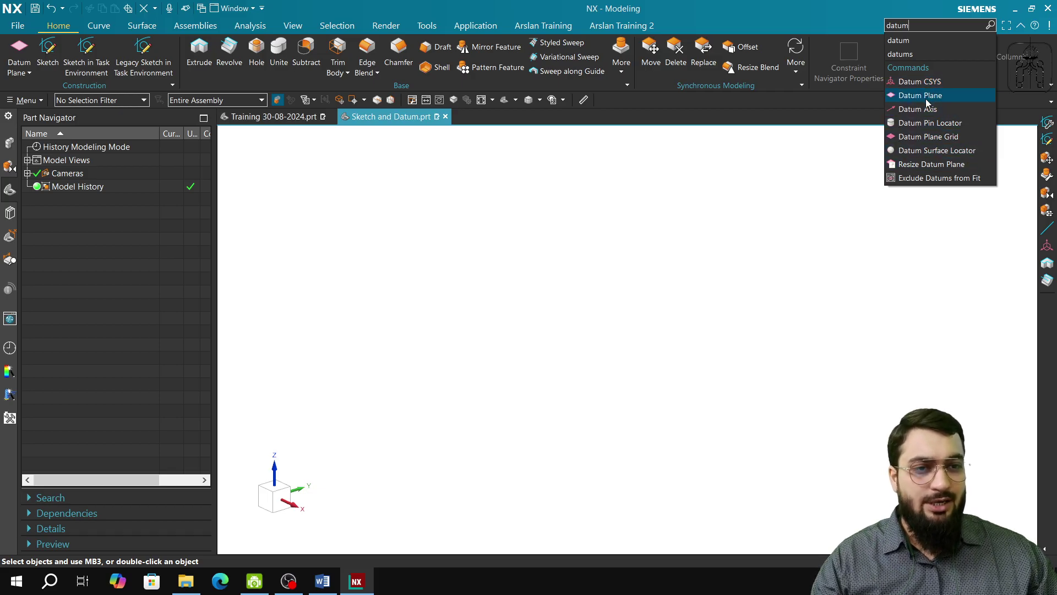
click(933, 86)
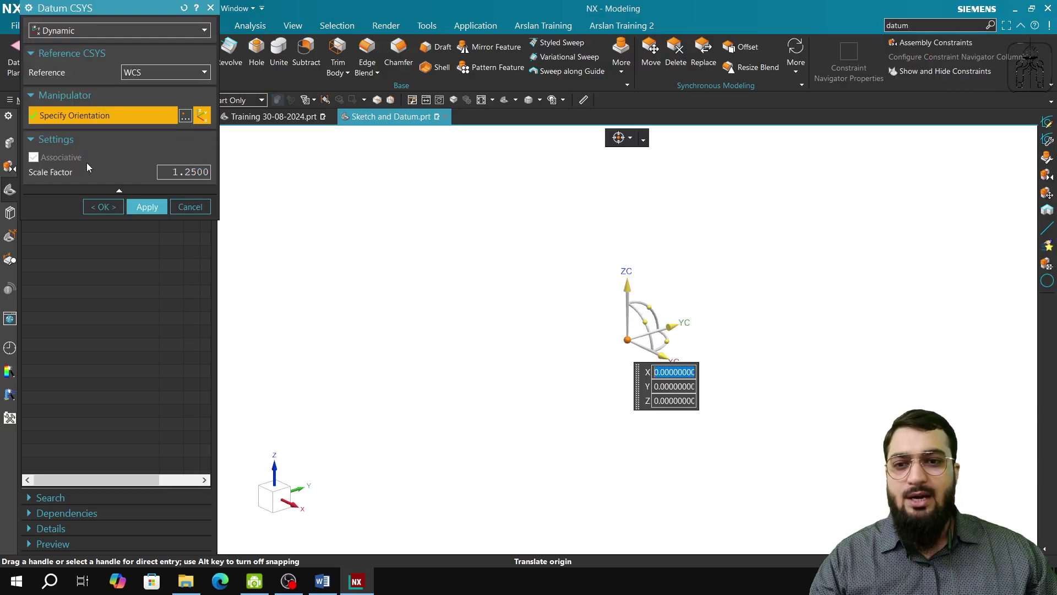
click(68, 32)
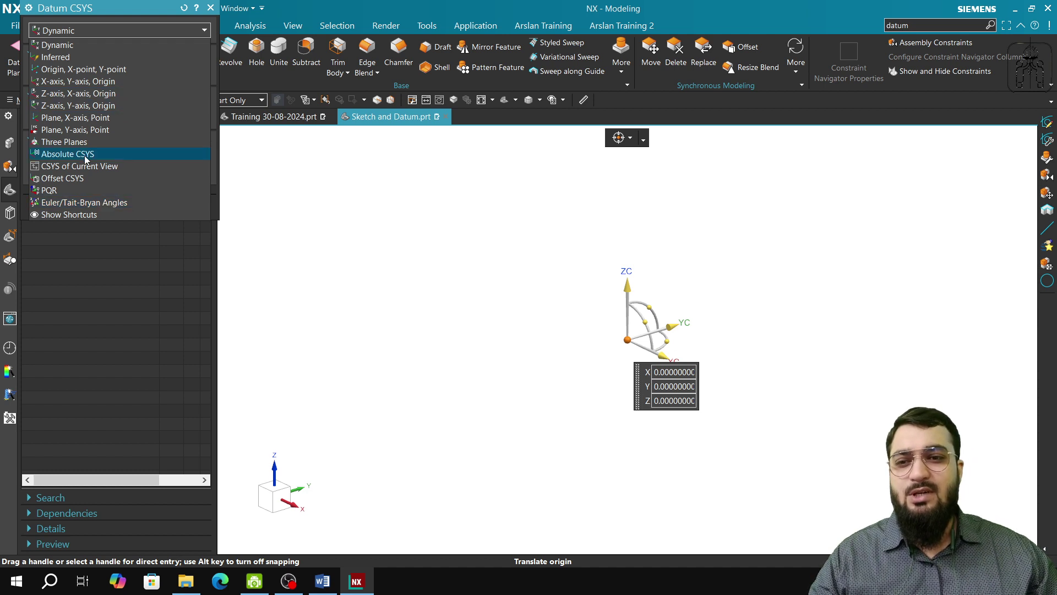
click(117, 28)
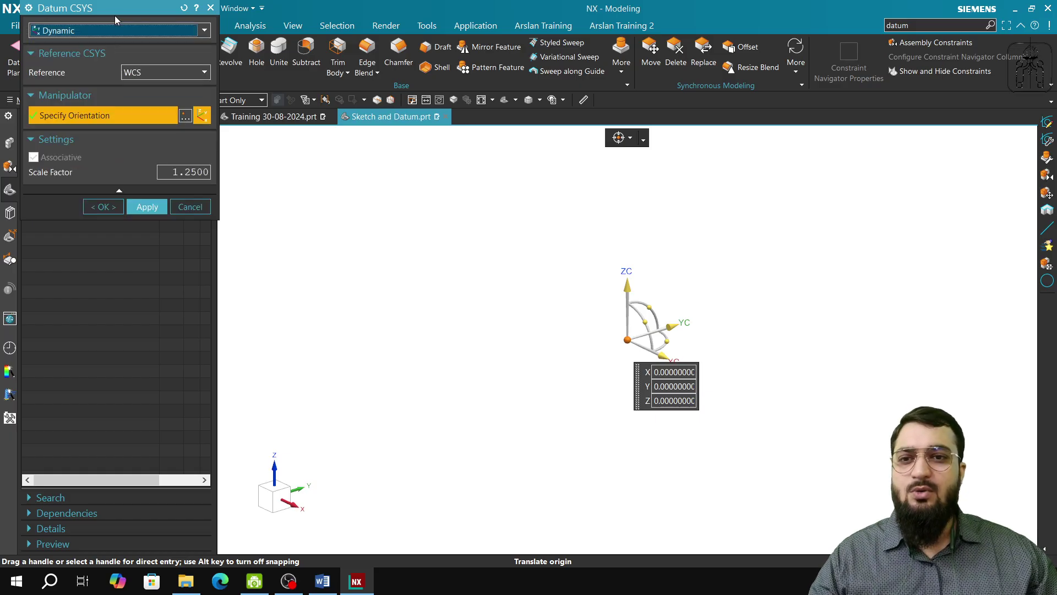
click(185, 72)
click(165, 85)
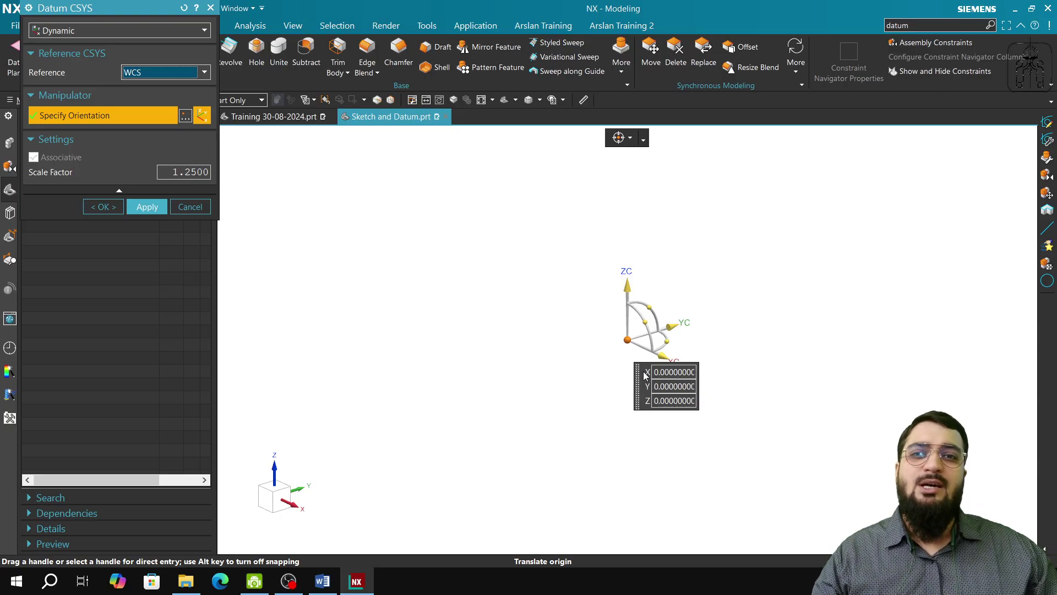
click(147, 208)
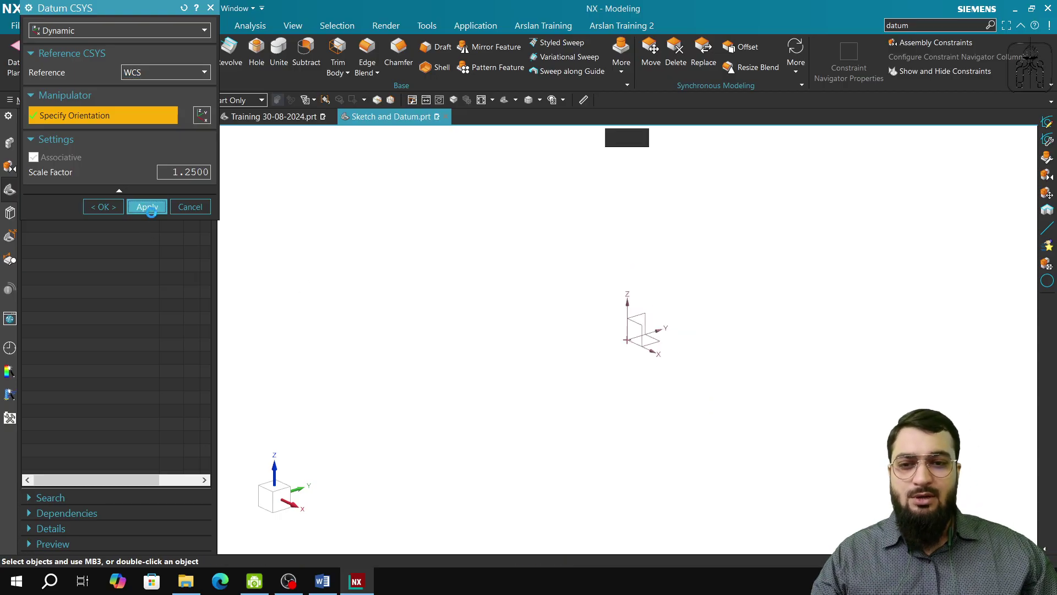
click(193, 212)
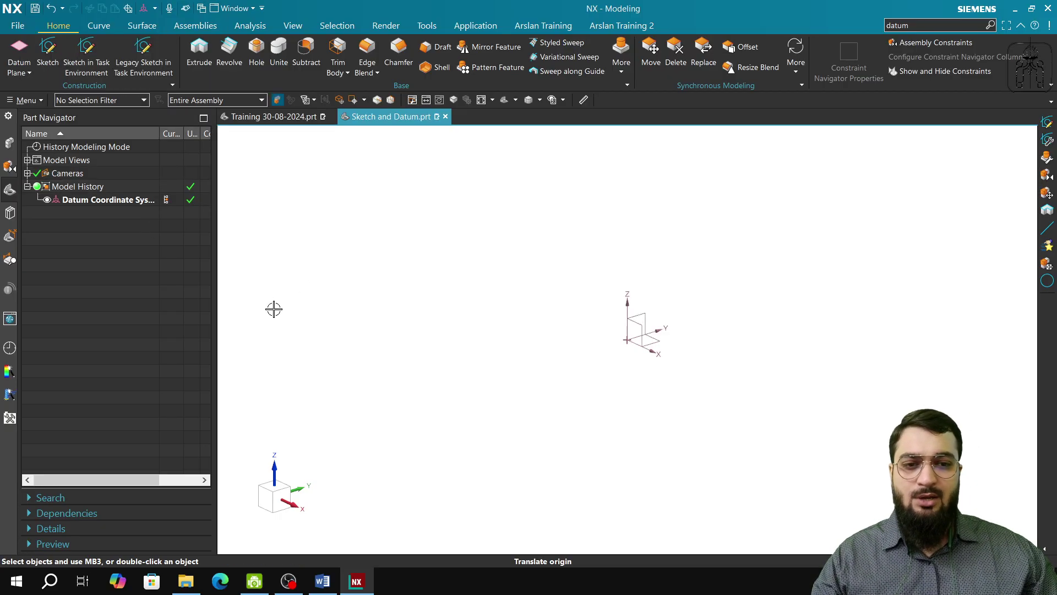
Delete the datum coordinate system just added to the model history
right_click(97, 202)
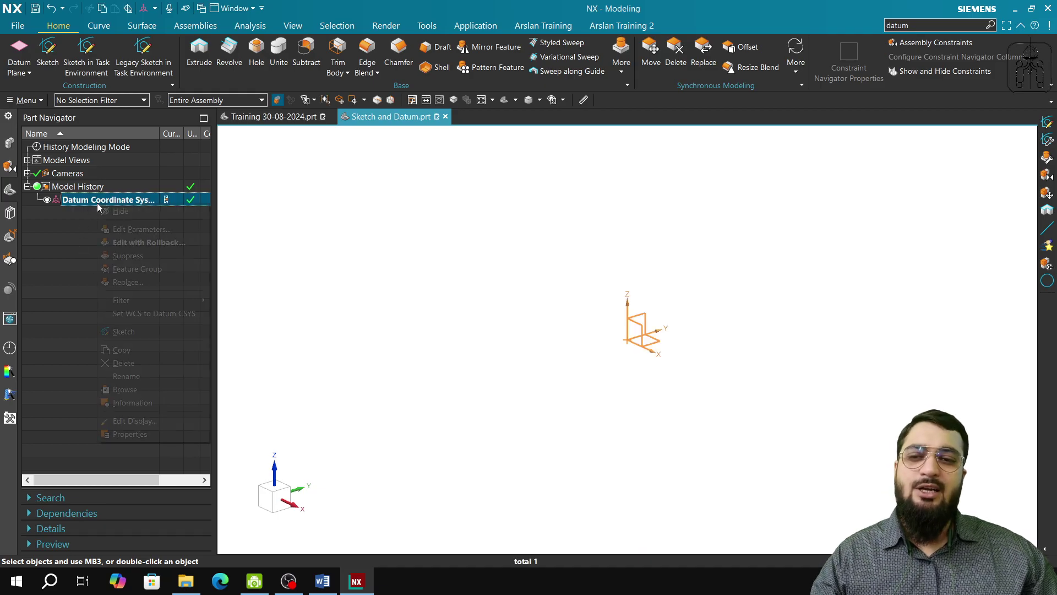
click(145, 369)
Create a datum coordinate system at the origin with the Datum CSYS command, using the Dynamic type and WCS reference
click(943, 23)
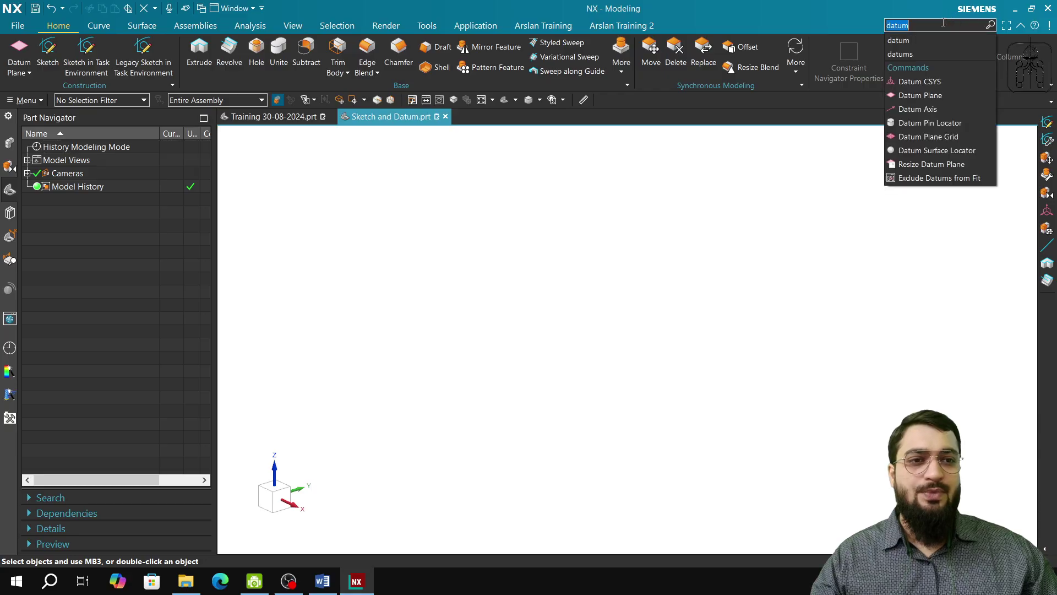
click(944, 81)
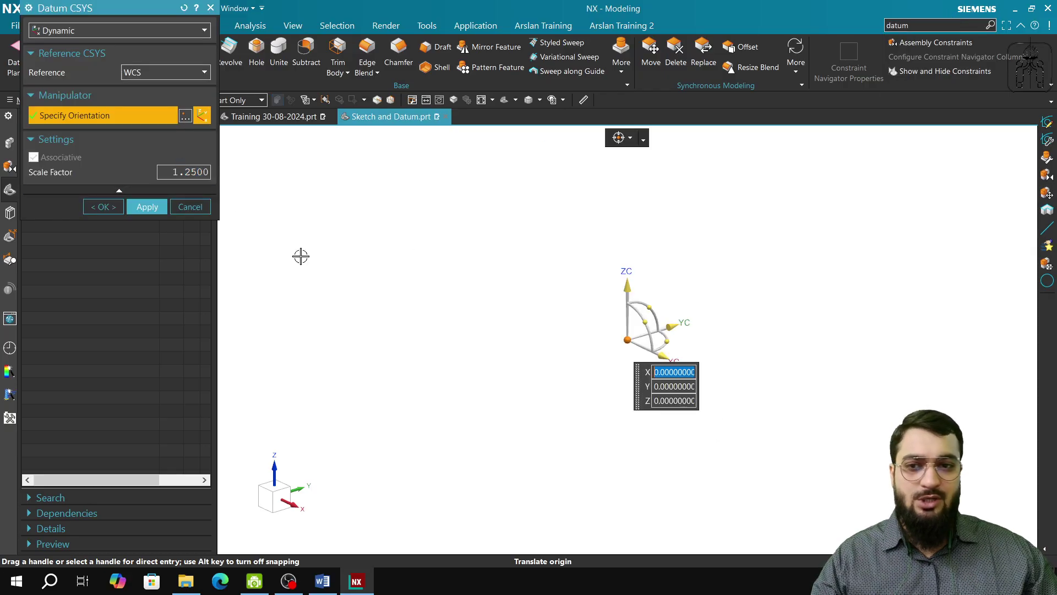
click(102, 207)
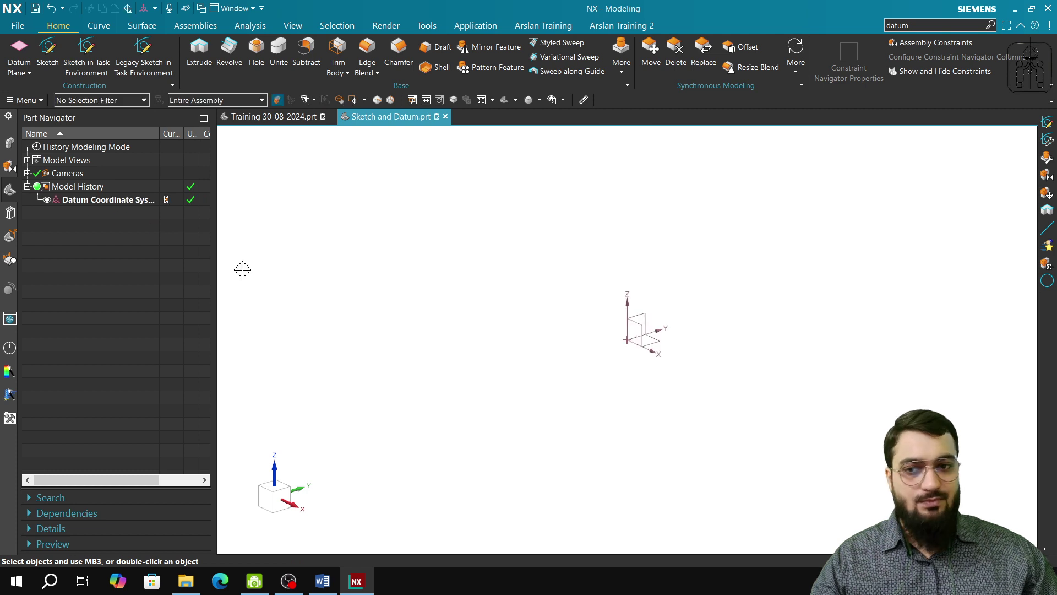
click(135, 199)
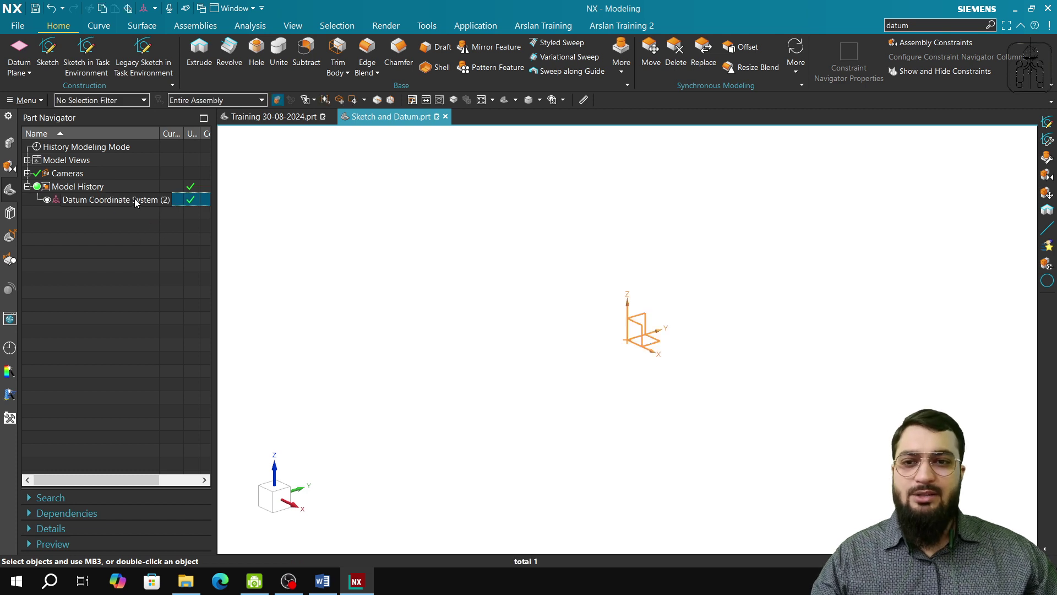
click(134, 199)
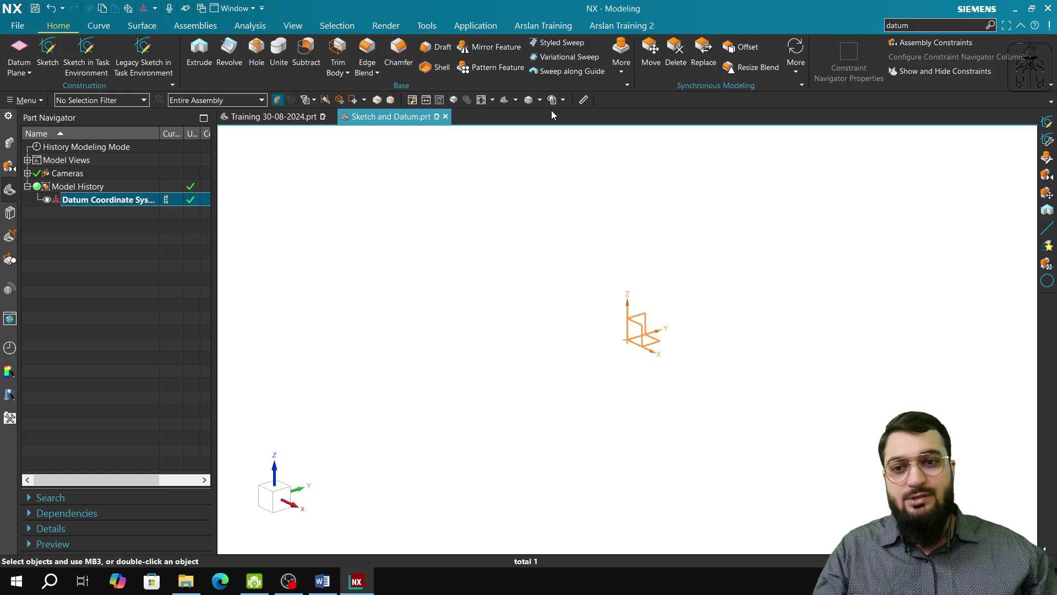
Open the Datum CSYS command by searching for "datum" and review its reference CSYS choices and origin point settings
click(917, 26)
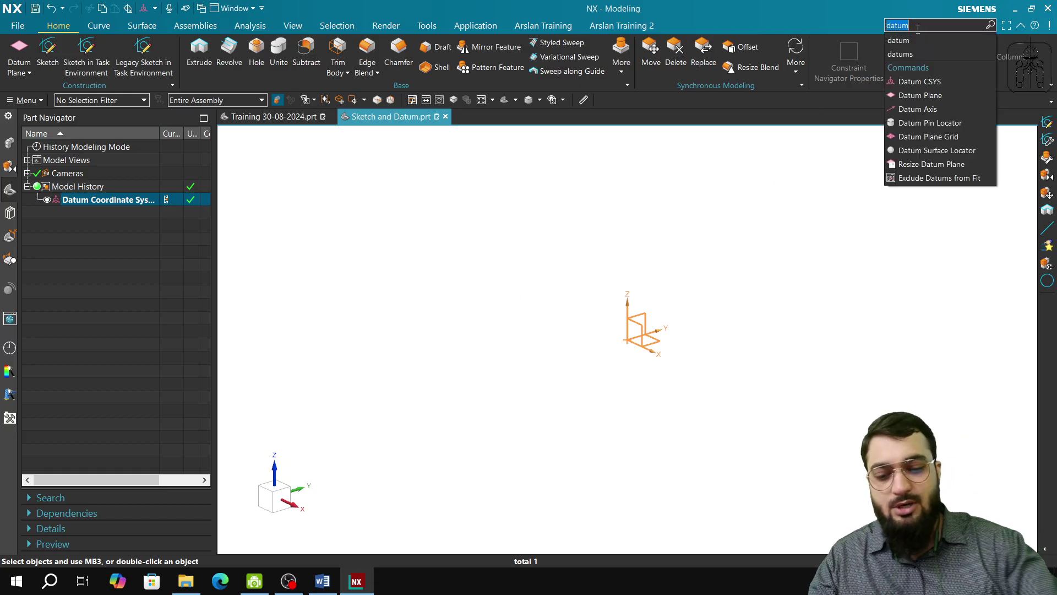
text(datum)
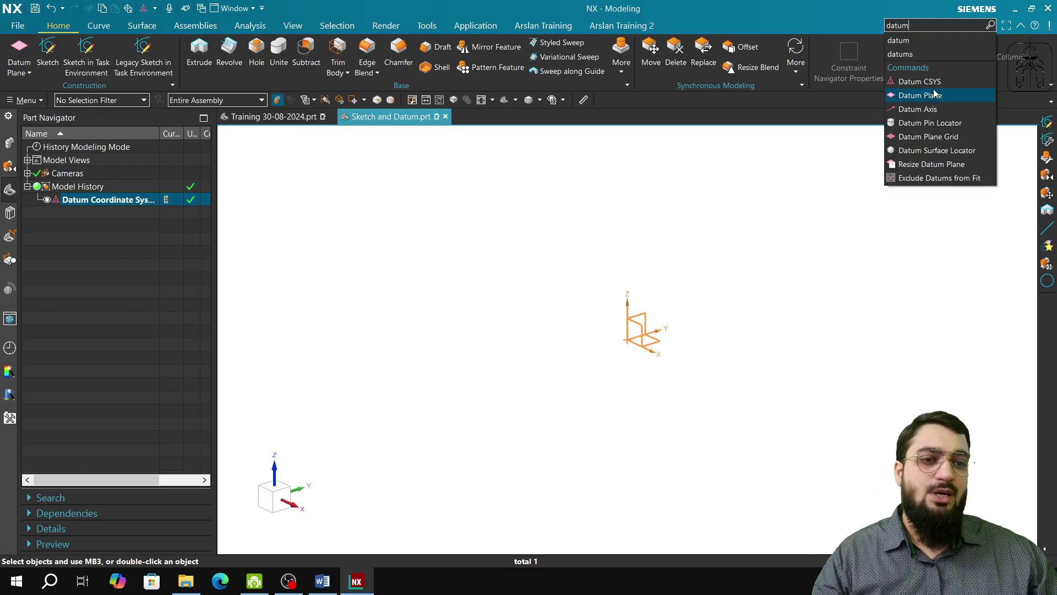
click(930, 81)
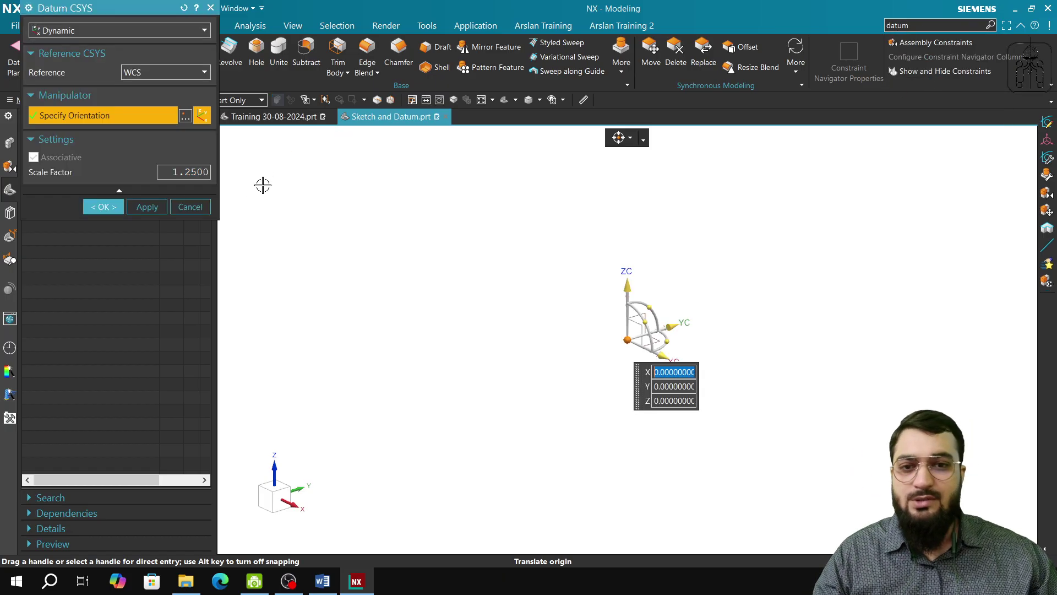
click(176, 77)
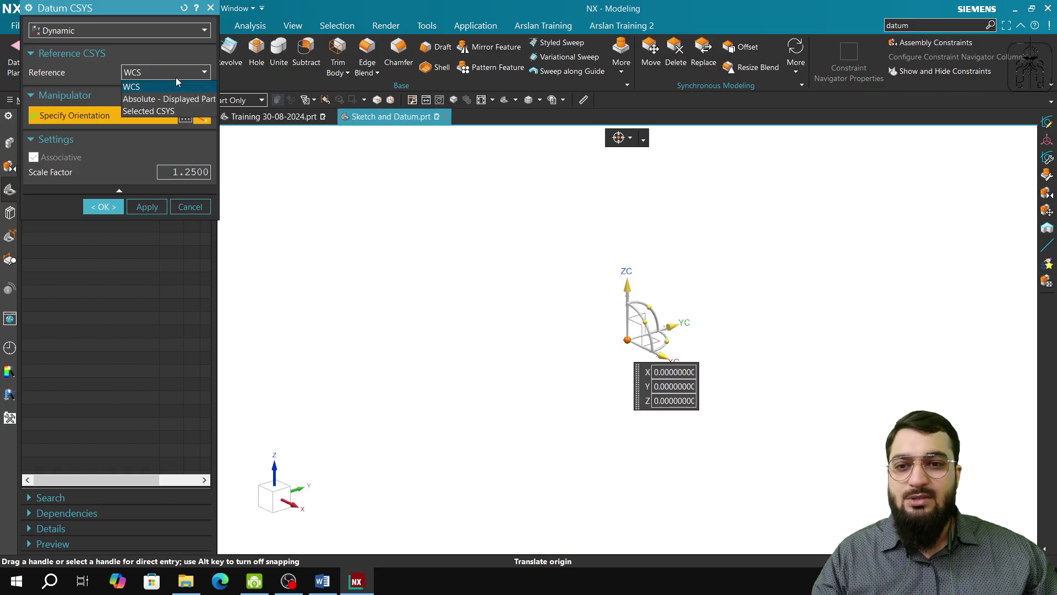
click(176, 77)
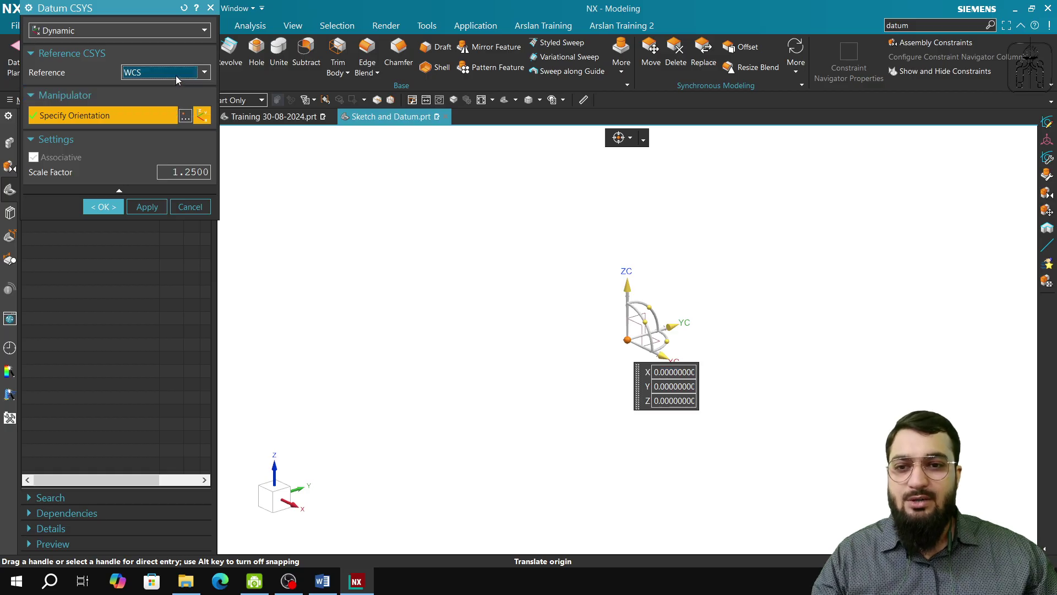
click(185, 118)
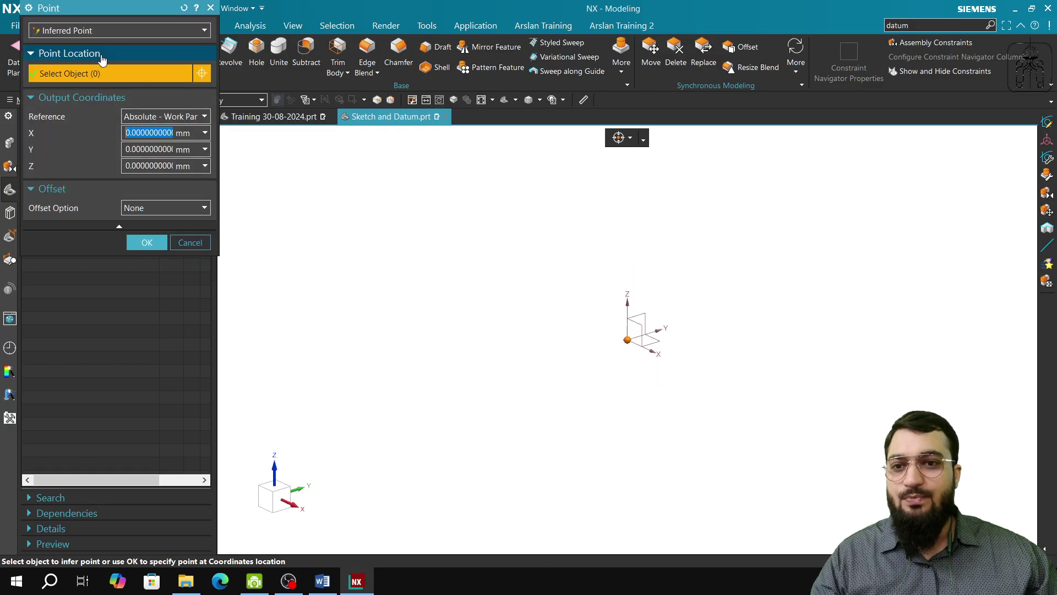
click(211, 8)
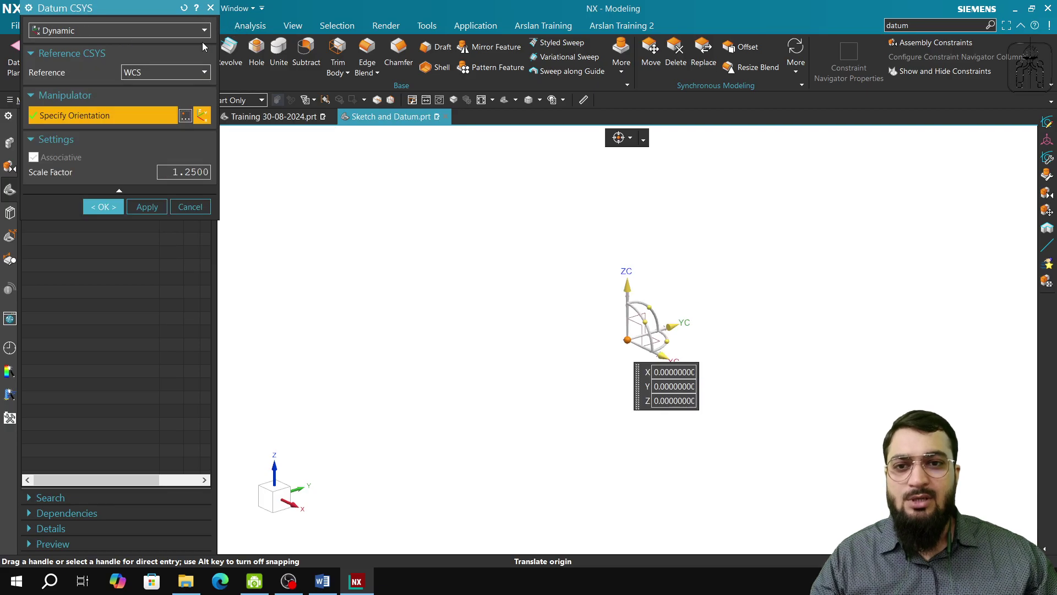
Set the Datum CSYS type to X-axis, Y-axis, Origin and specify the existing coordinate system's origin as the origin point
click(83, 32)
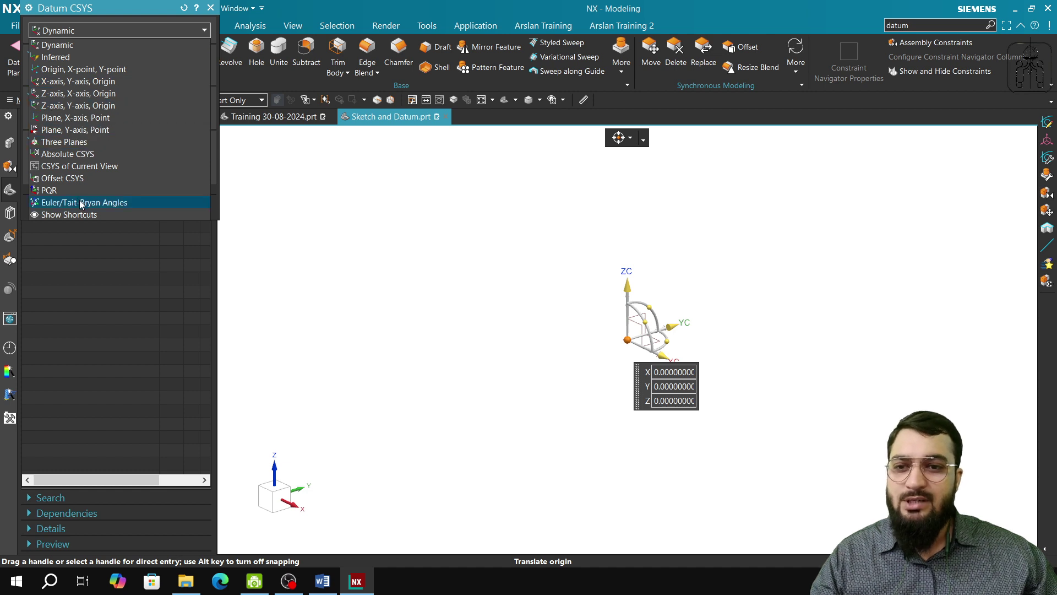
click(68, 82)
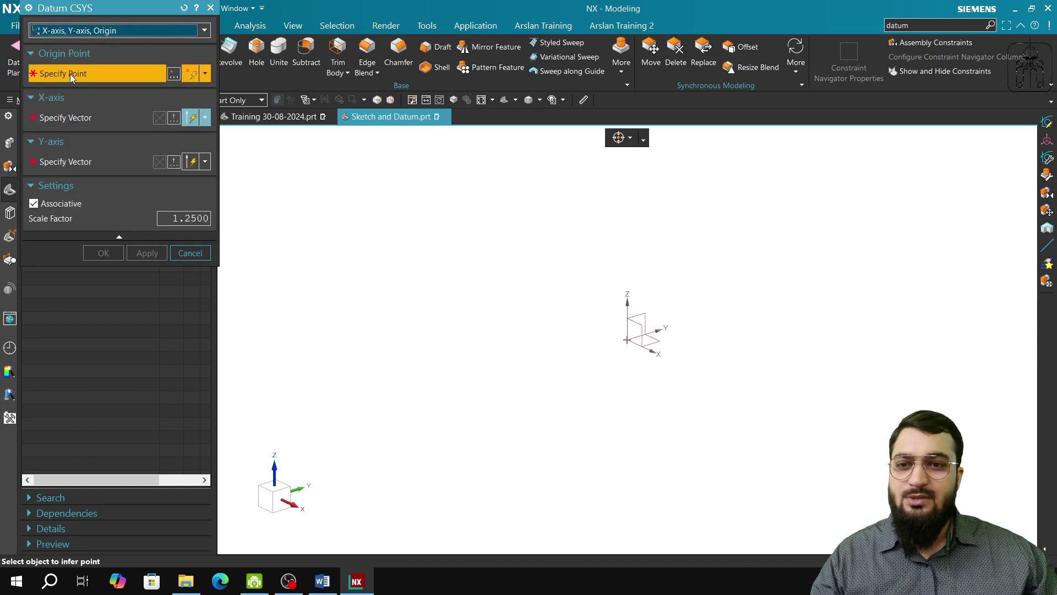
click(282, 485)
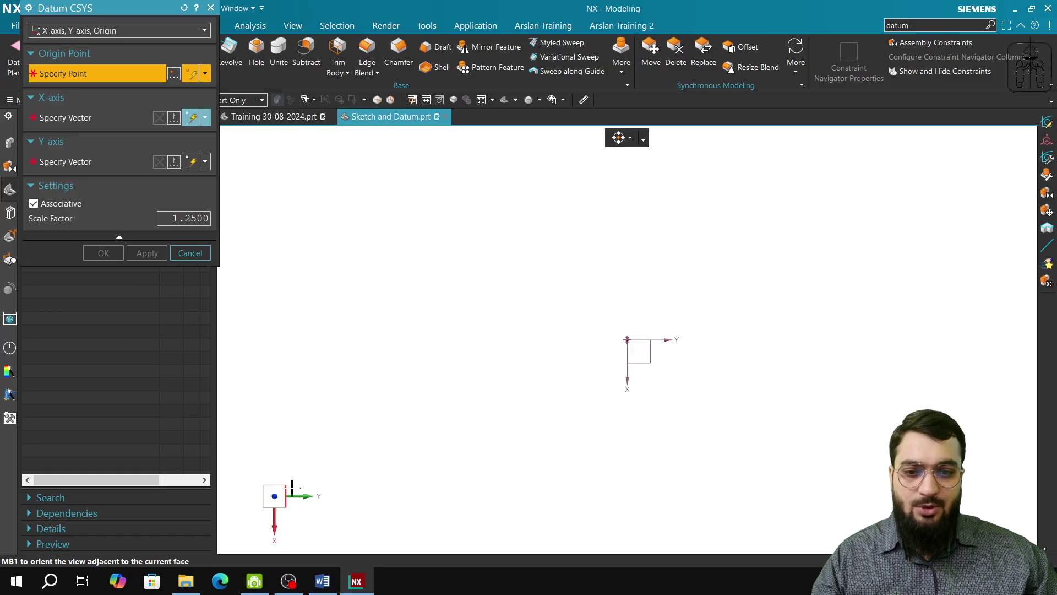
click(276, 496)
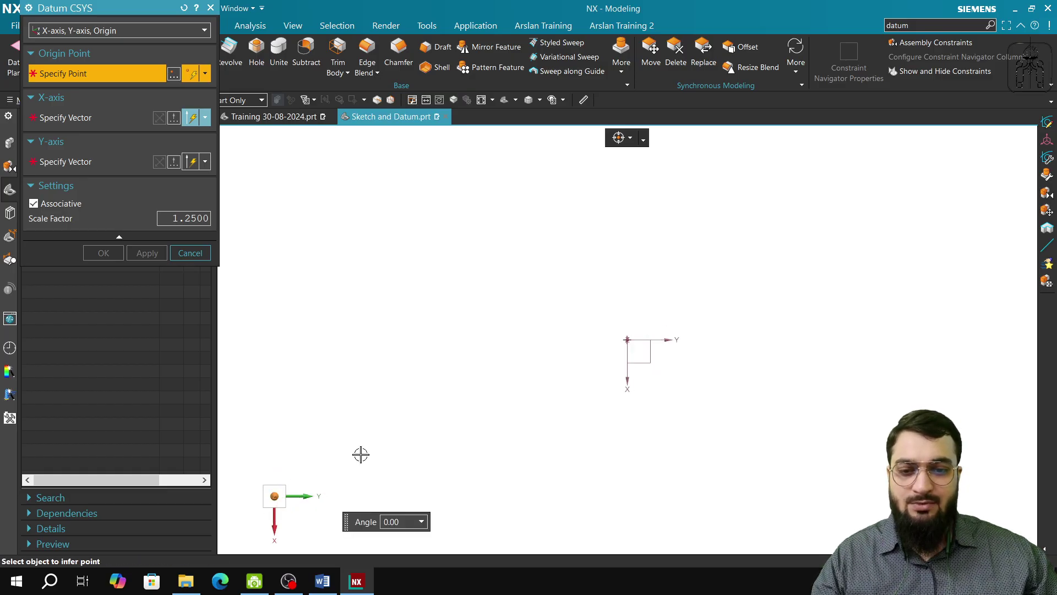
middle_drag(361, 454, 347, 530)
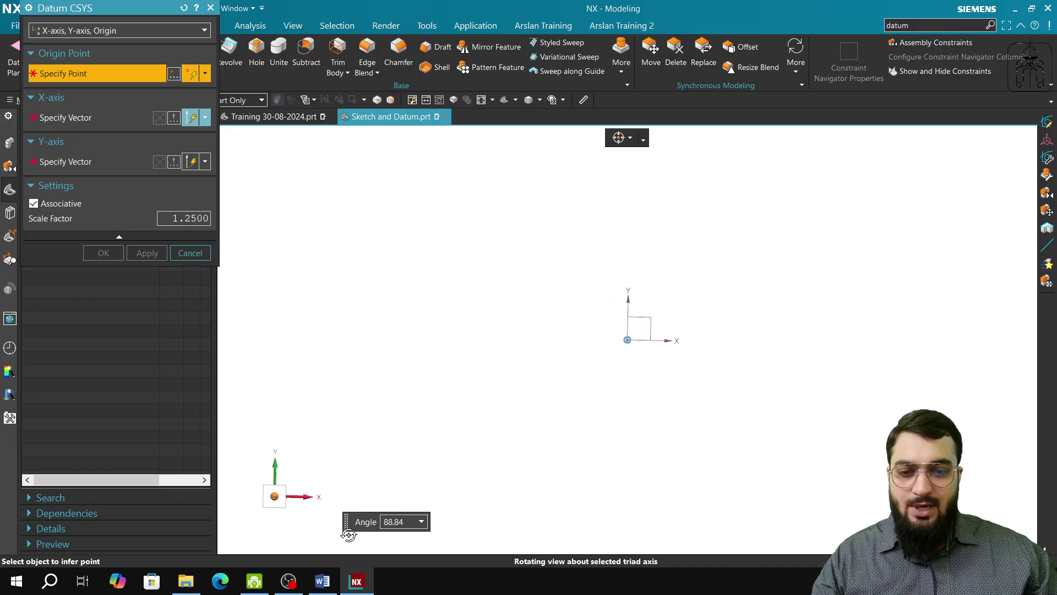
click(280, 497)
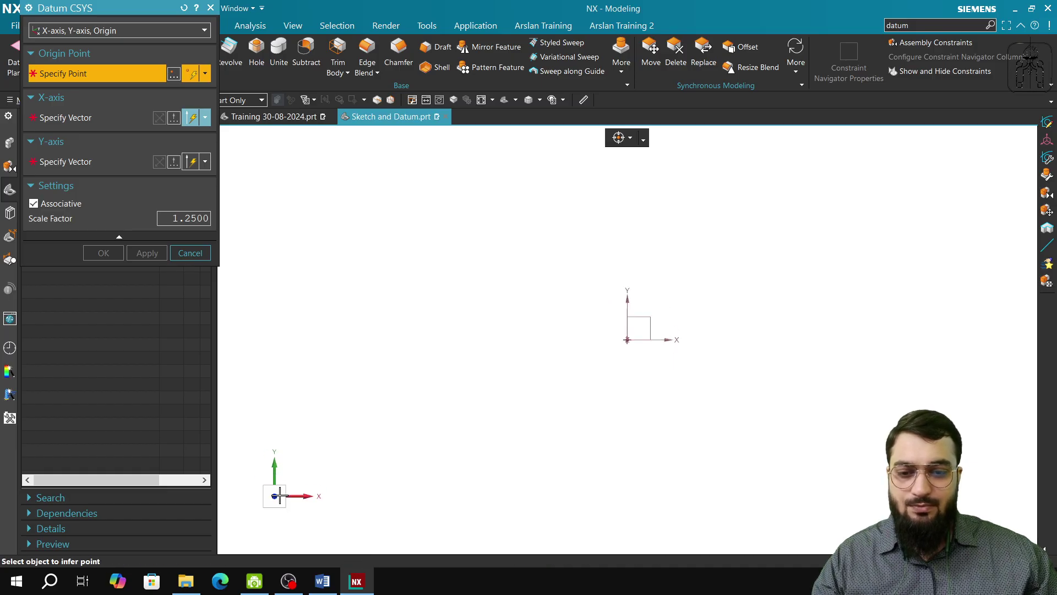
click(629, 340)
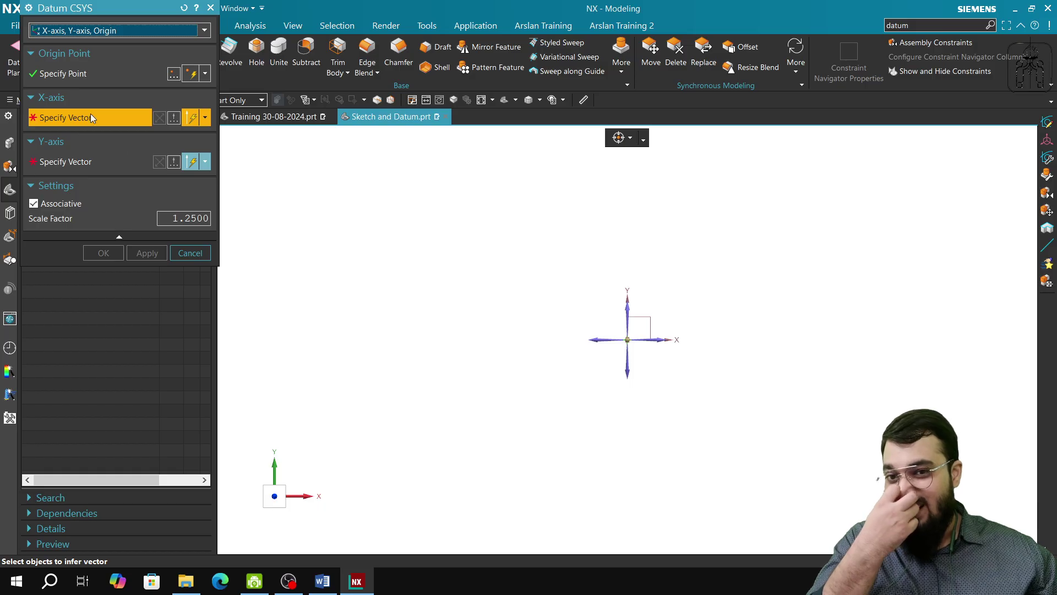
Define the X and Y vectors along the existing coordinate system's X and Y axes and create the datum coordinate system
click(656, 339)
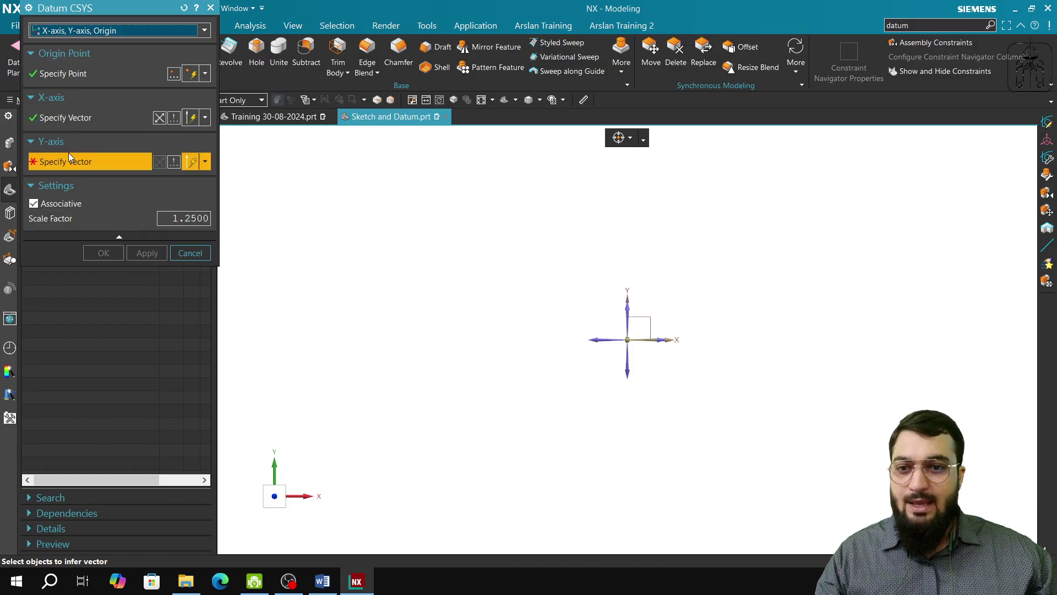
click(628, 303)
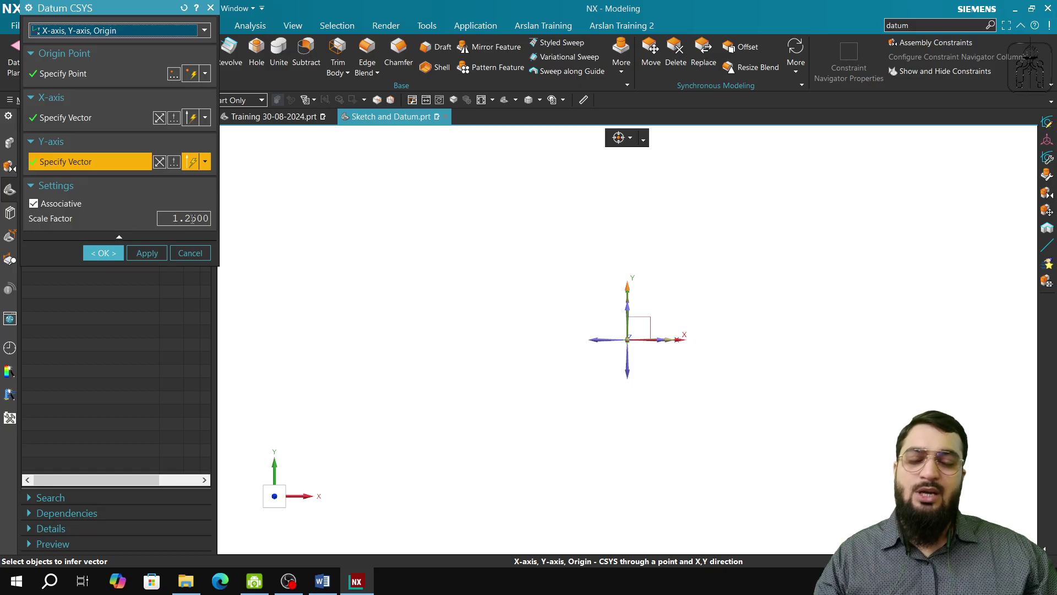
click(84, 117)
click(71, 70)
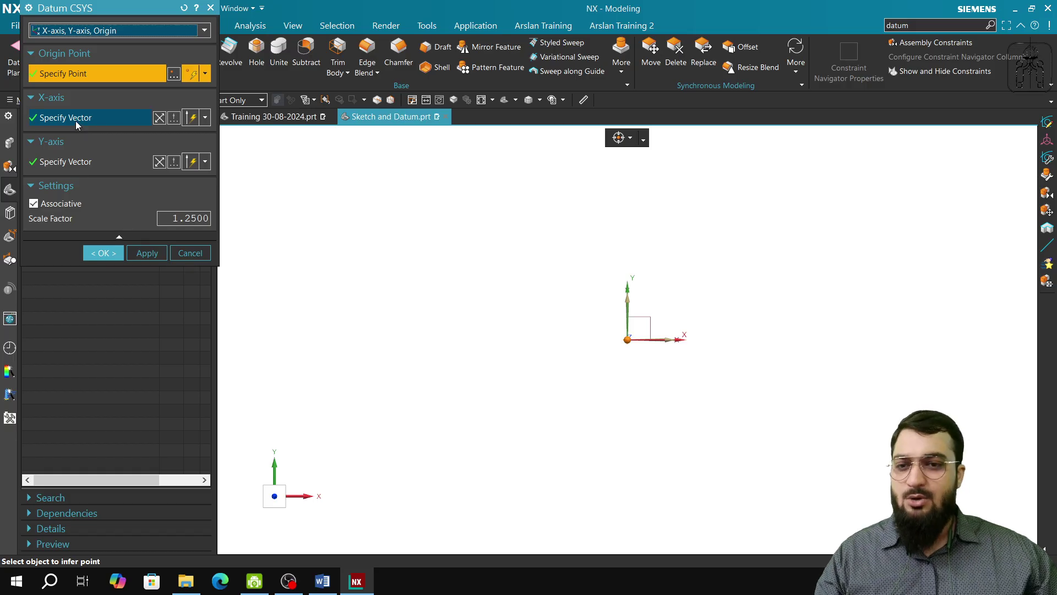
click(75, 120)
click(84, 79)
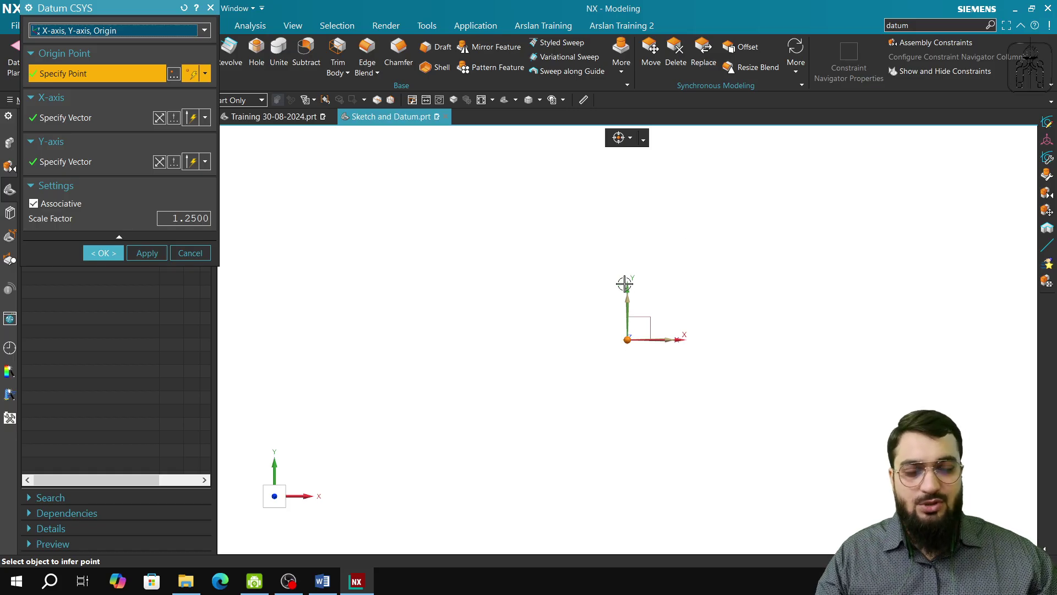
middle_click(639, 270)
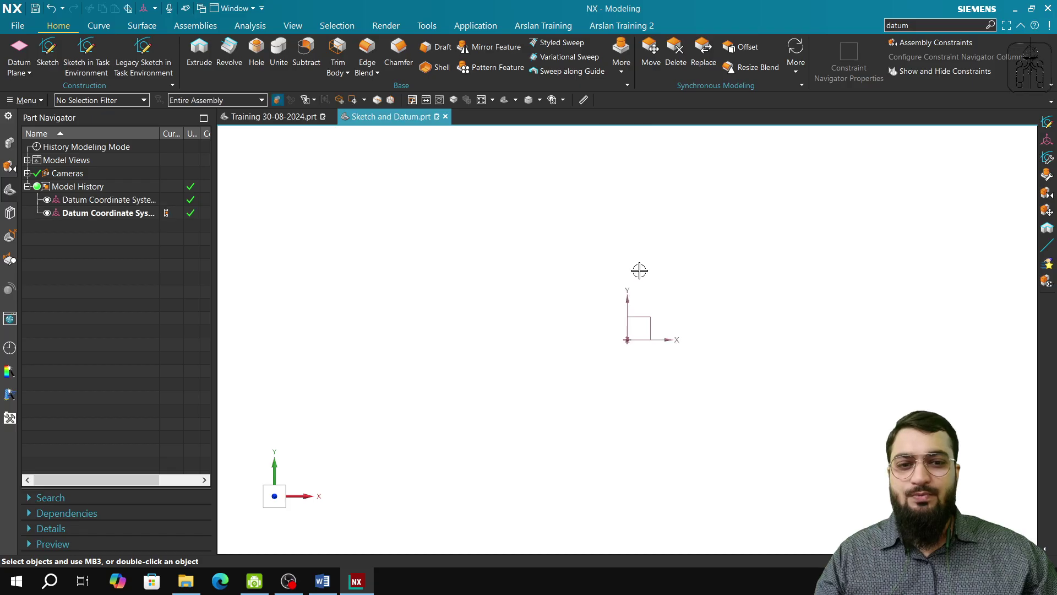
Check the definition of the newest datum coordinate system without editing it, and delete it from the model history
double_click(128, 214)
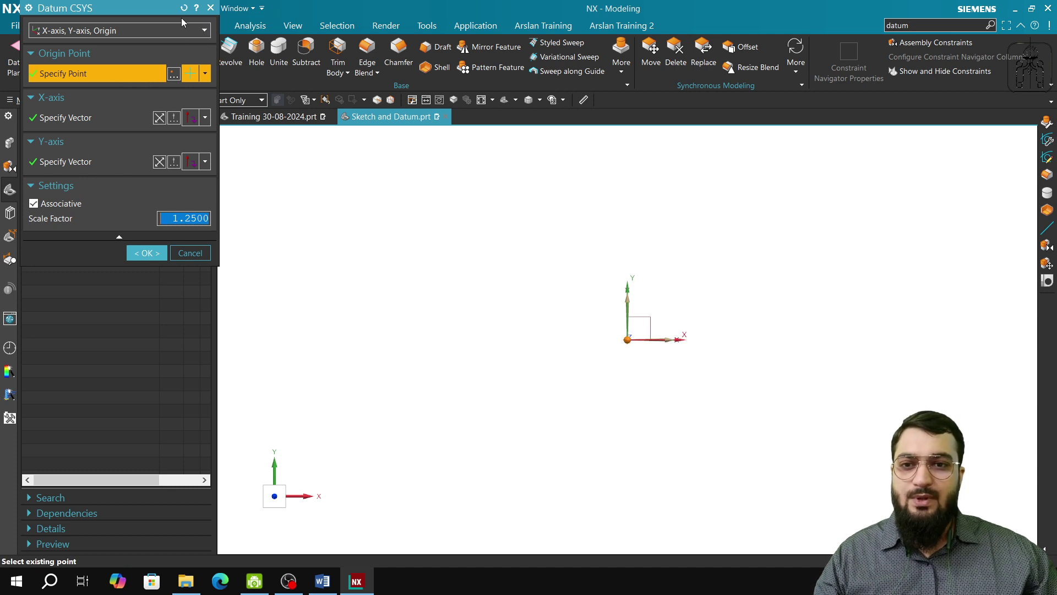
click(213, 9)
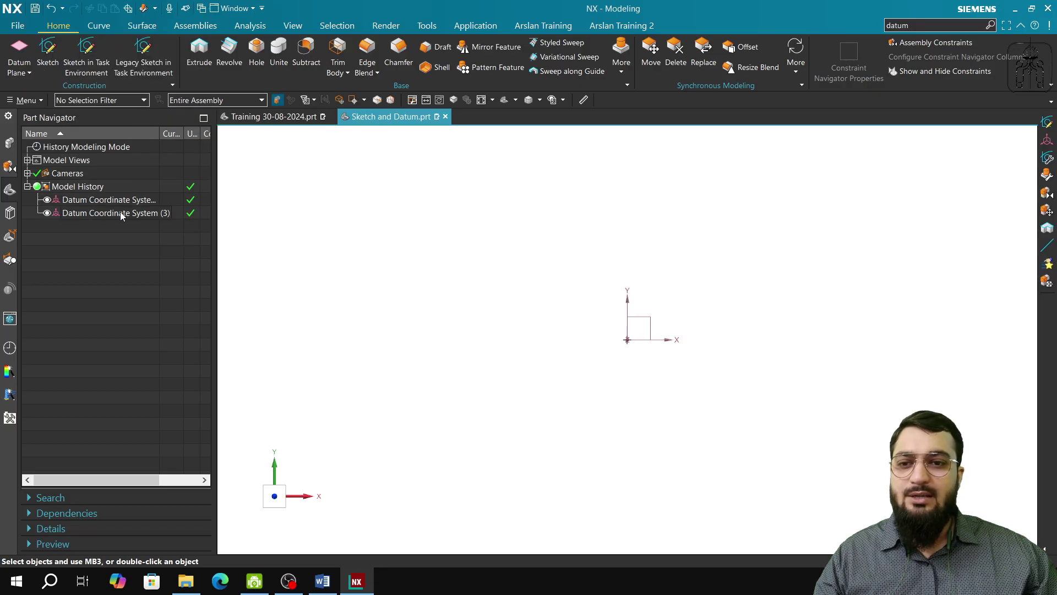
right_click(122, 213)
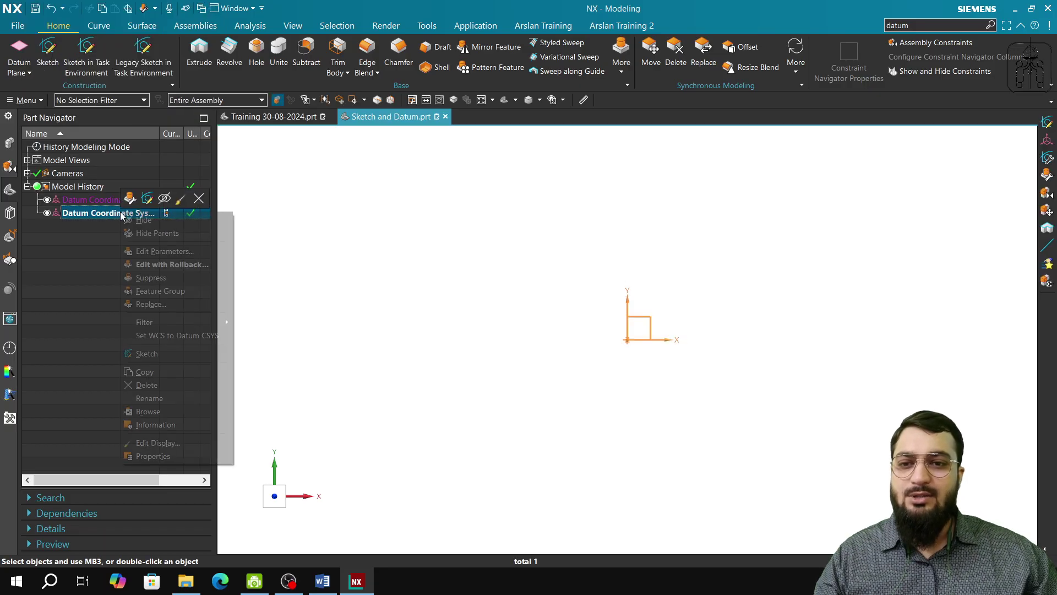
click(157, 385)
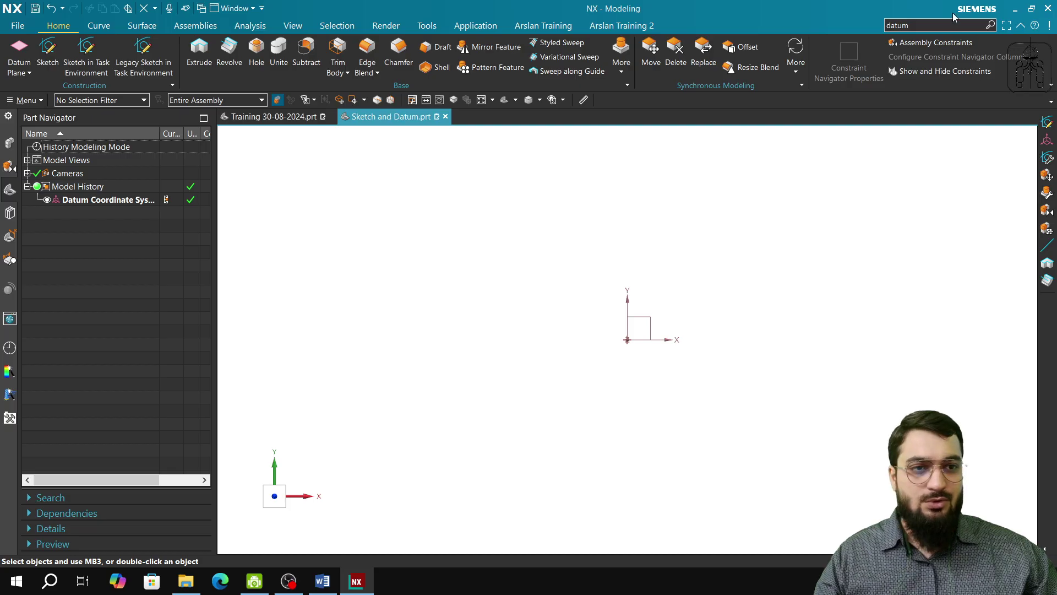
Create a datum coordinate system aligned with the existing X and Y axes, with its origin in empty space above and right of the existing one
click(936, 25)
click(921, 81)
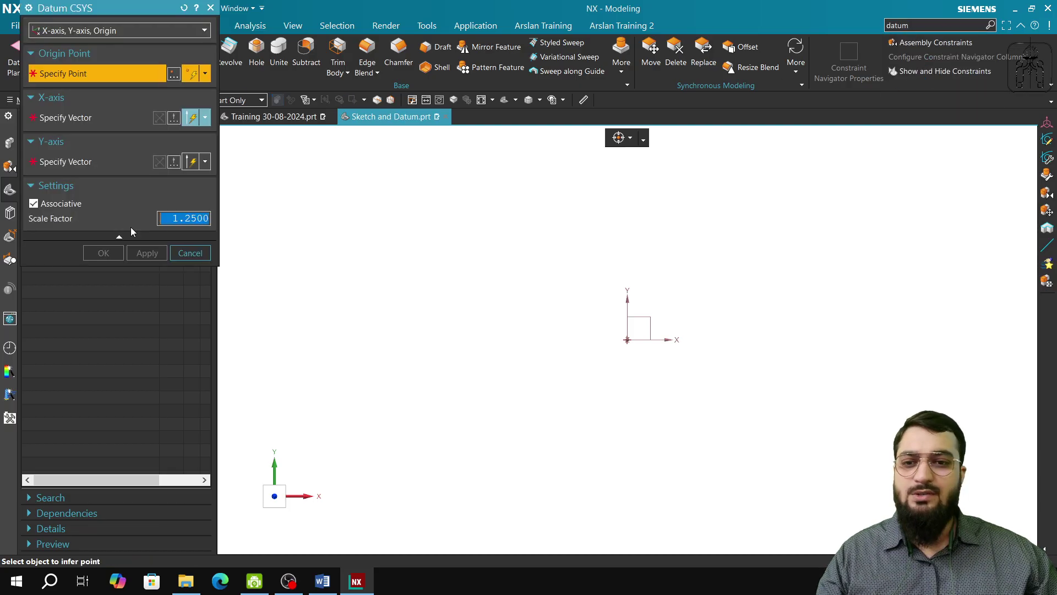
click(98, 121)
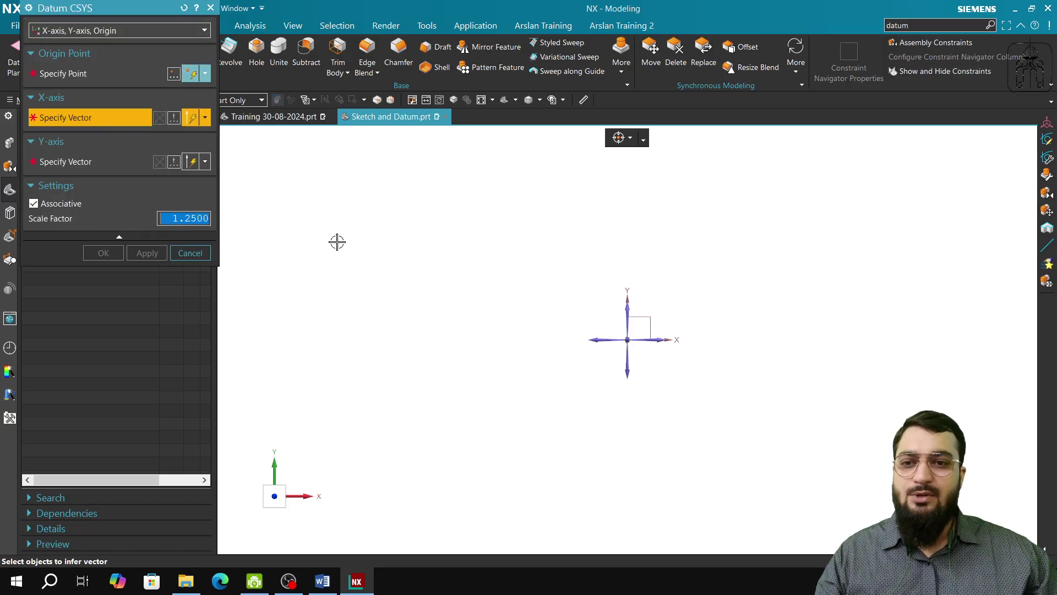
click(661, 339)
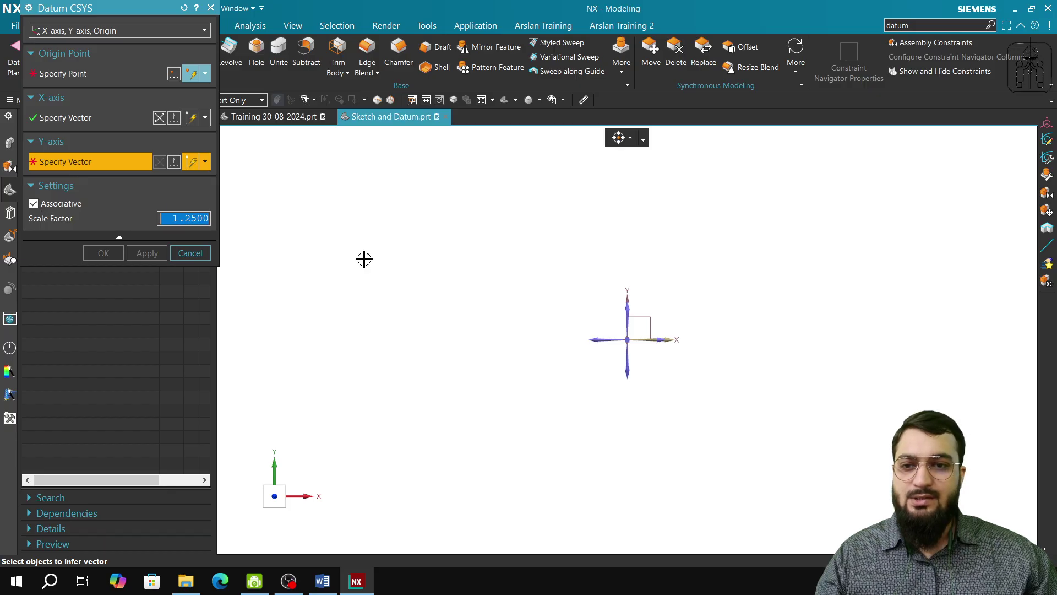
click(629, 311)
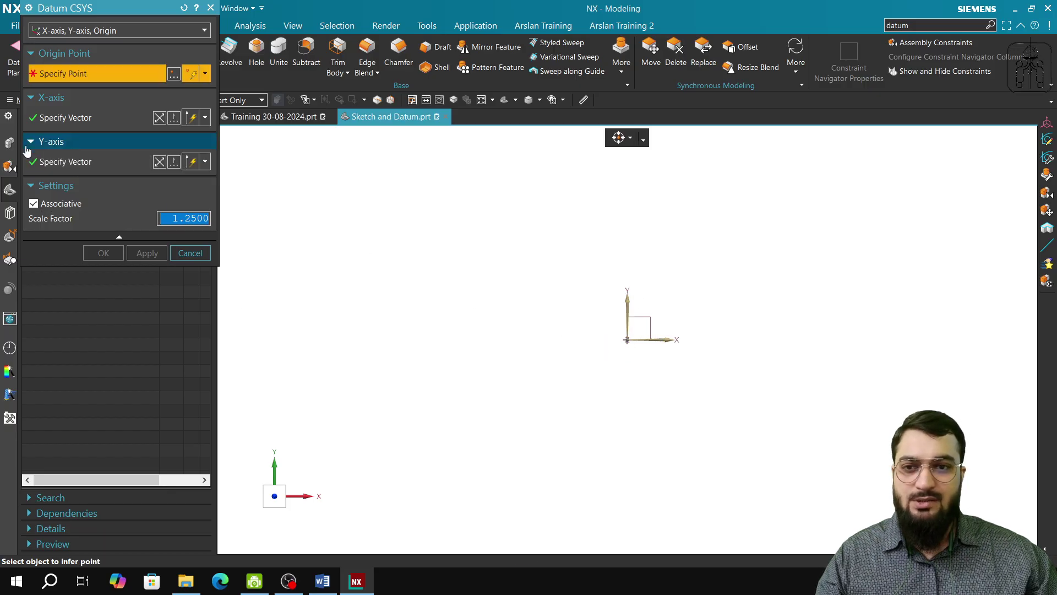
click(775, 229)
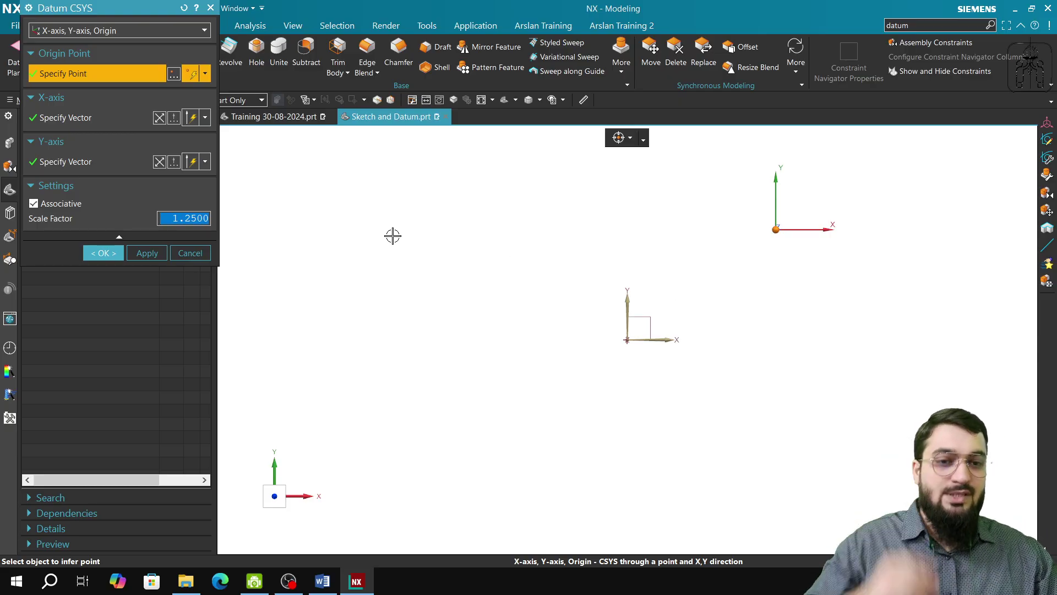
click(147, 253)
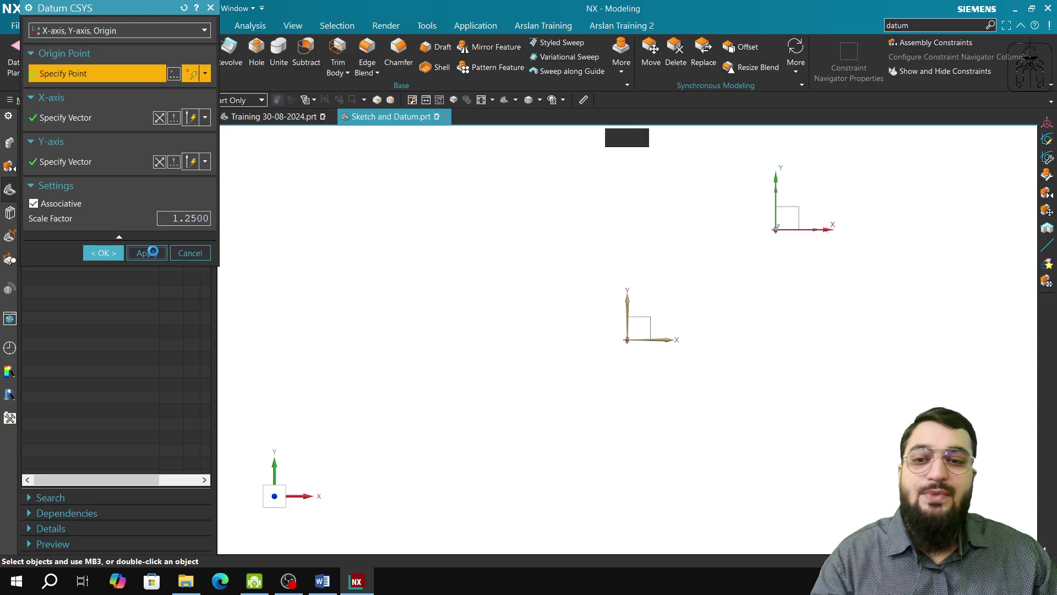
click(190, 252)
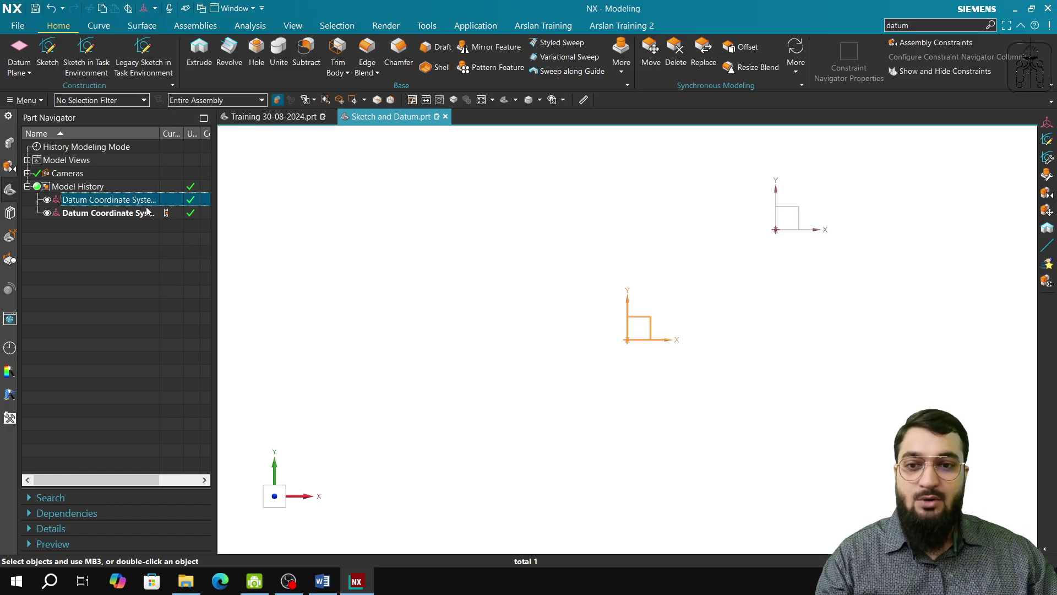
Highlight each of the two datum coordinate systems from the model history to compare their locations
click(149, 215)
click(145, 201)
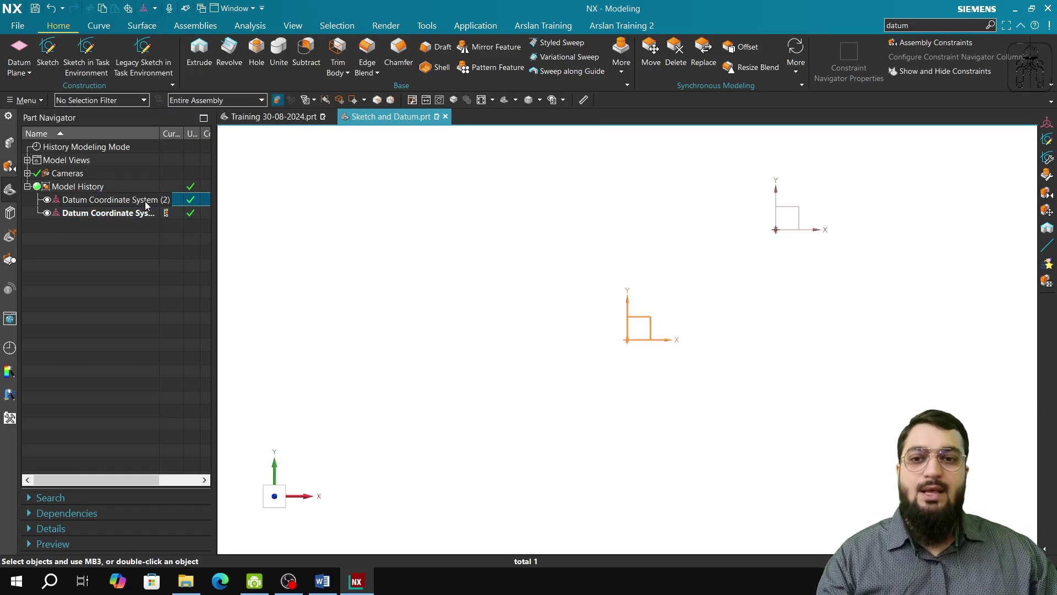
key(Escape)
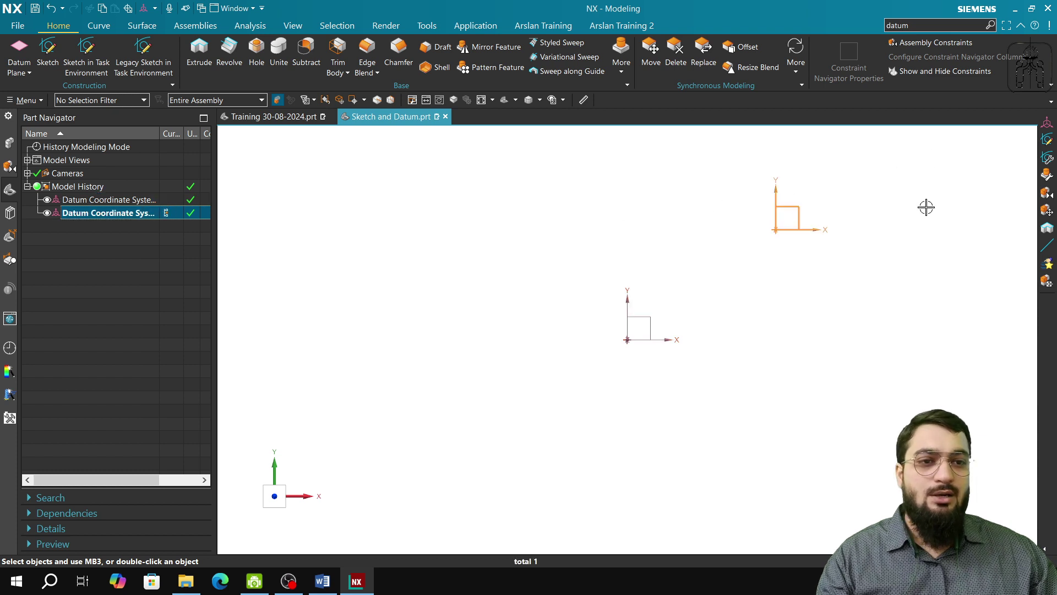
Start a new Dynamic datum coordinate system referenced to the WCS and open the point definition for its origin
click(922, 25)
click(920, 82)
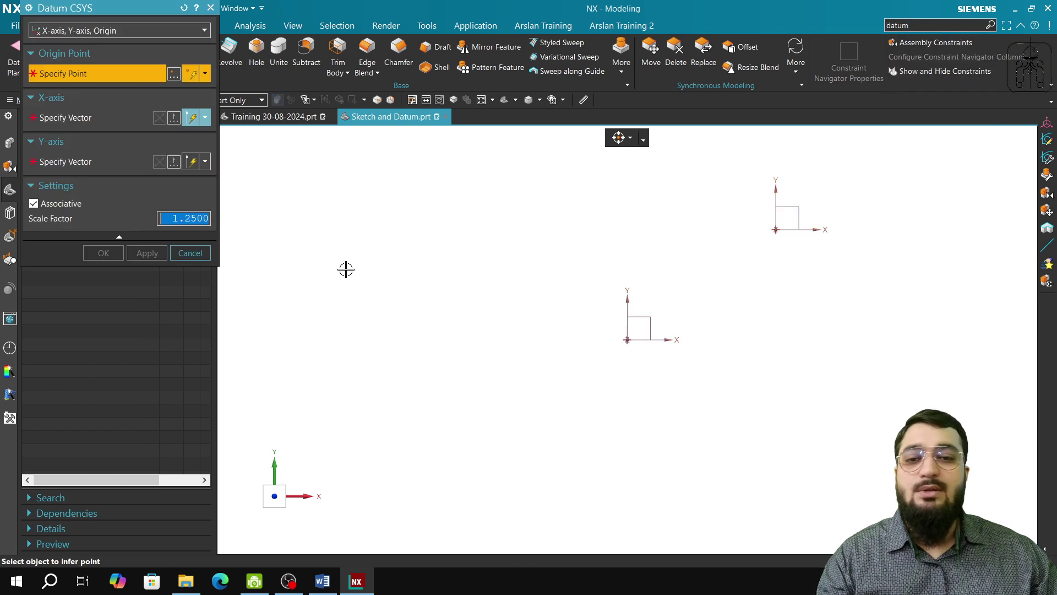
click(122, 31)
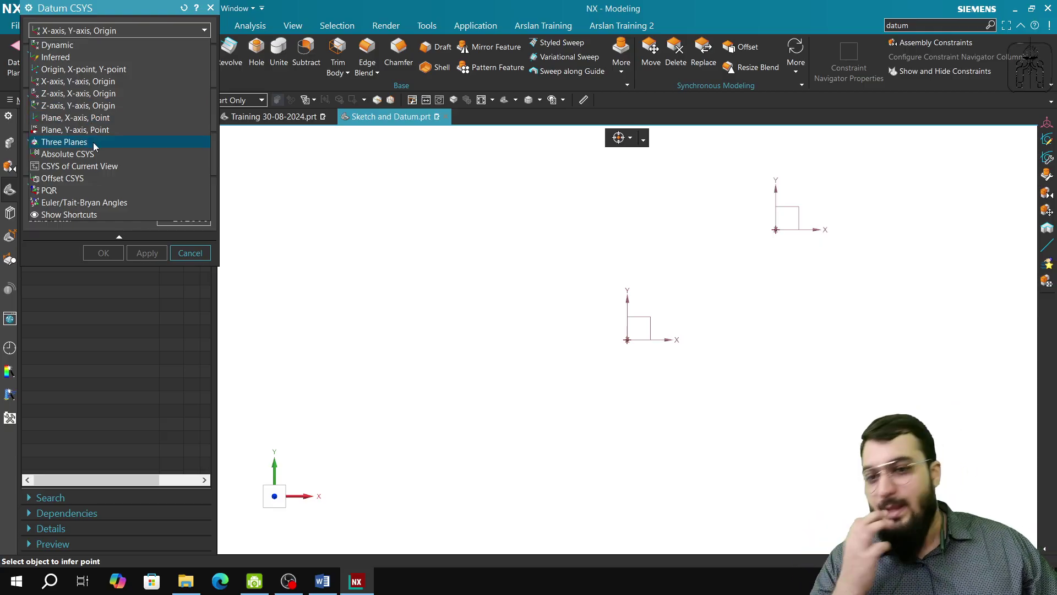
click(72, 47)
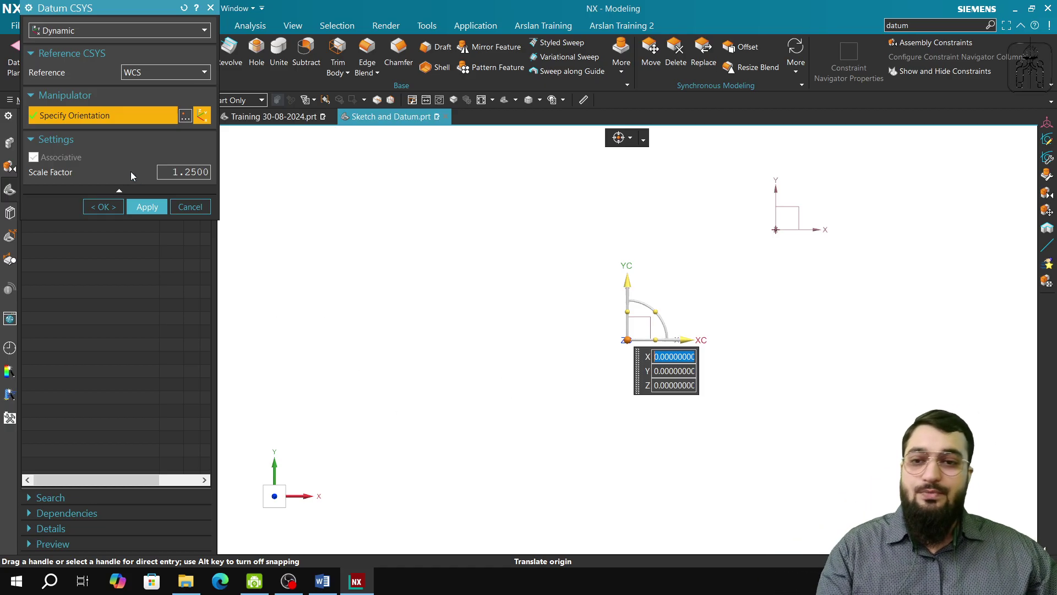
click(186, 115)
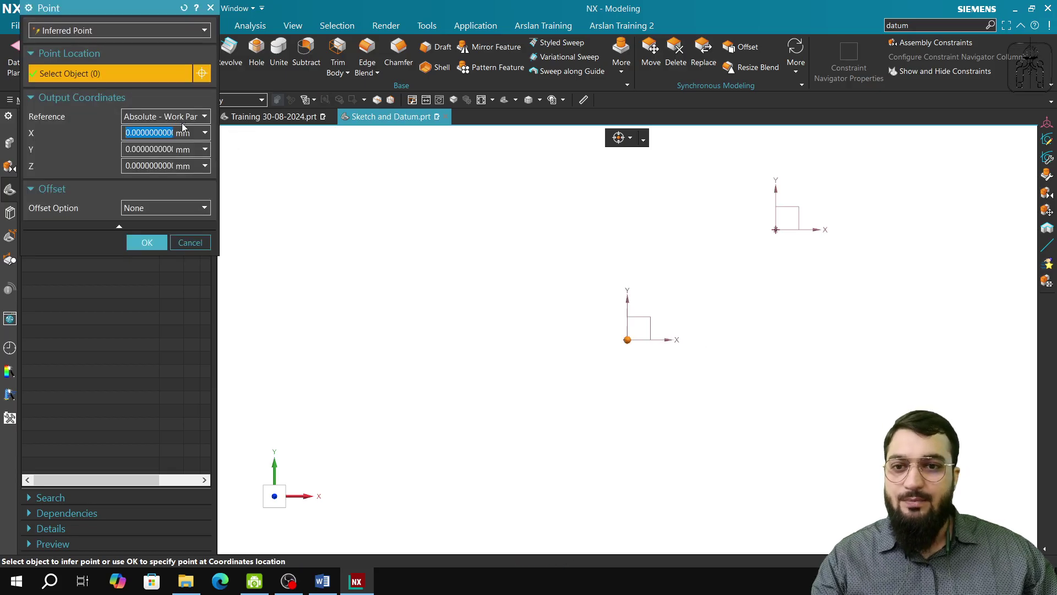
Give the origin point a Rectangular offset with Delta Y 100 mm and Delta Z 100 mm
click(130, 31)
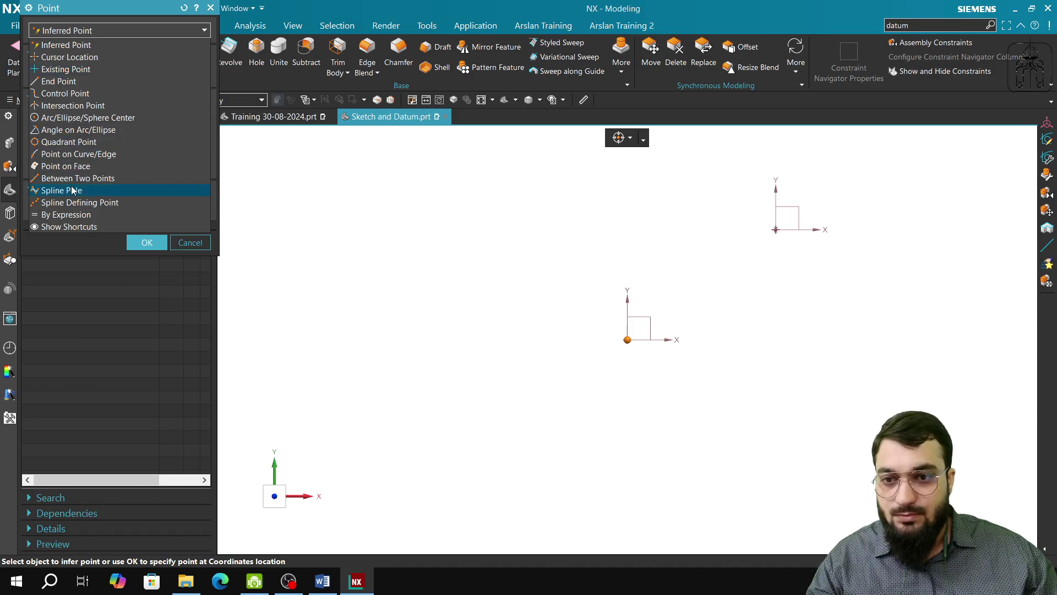
click(74, 236)
click(163, 209)
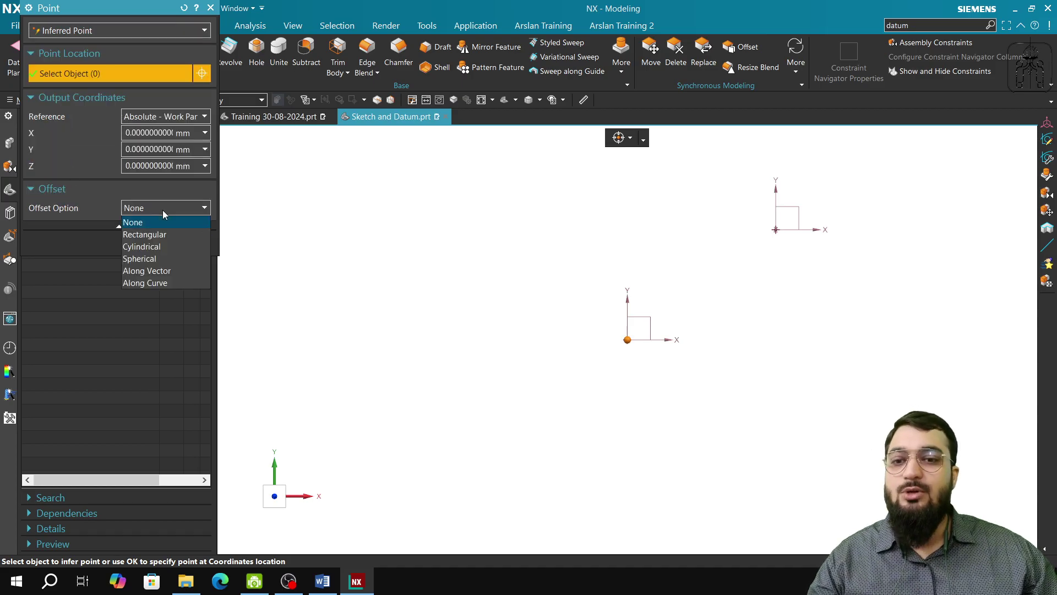
click(160, 235)
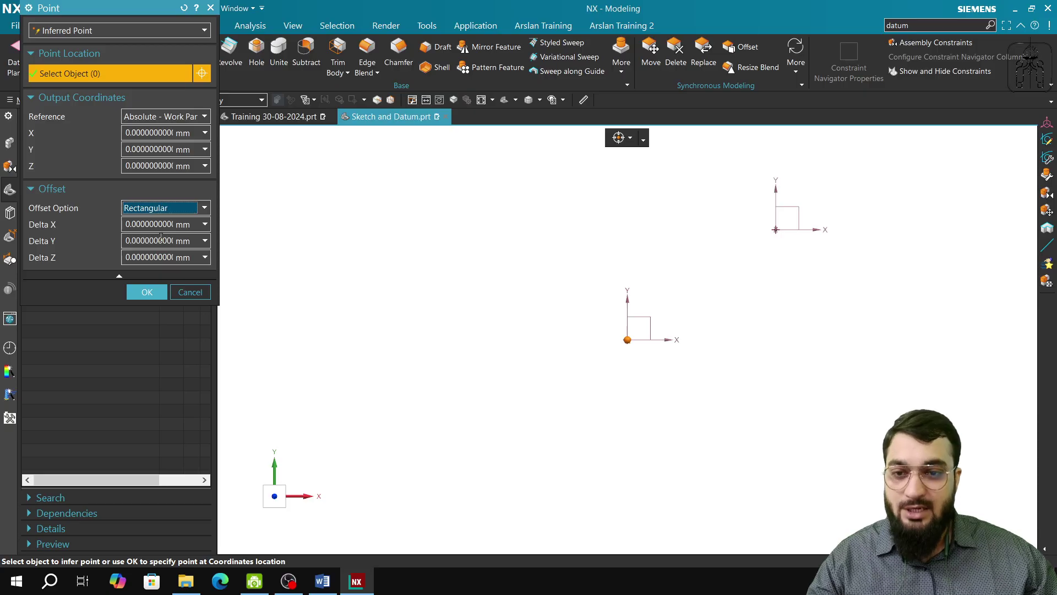
click(158, 224)
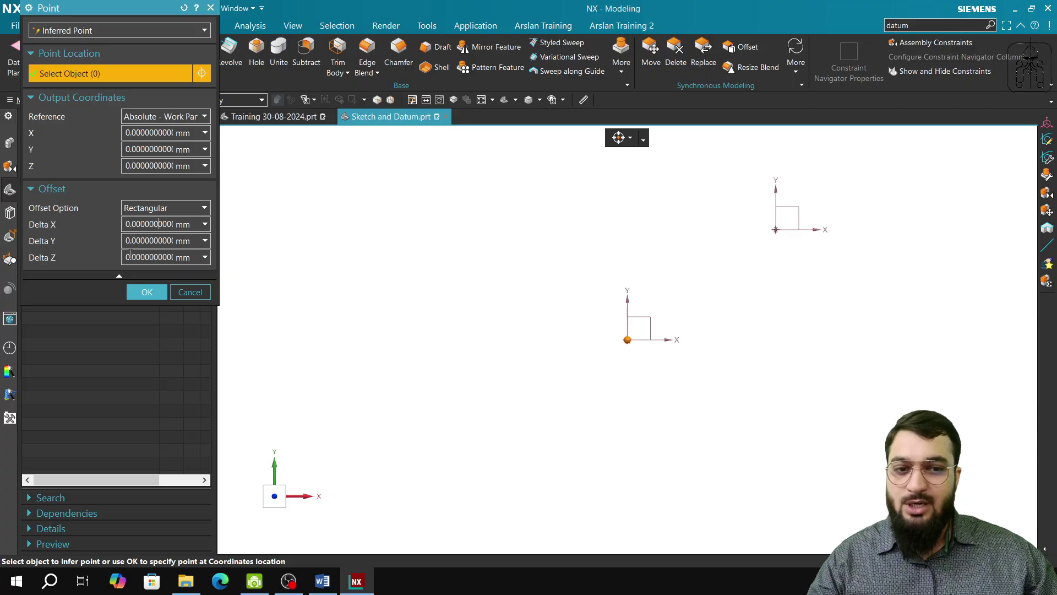
drag(281, 504, 366, 514)
click(279, 500)
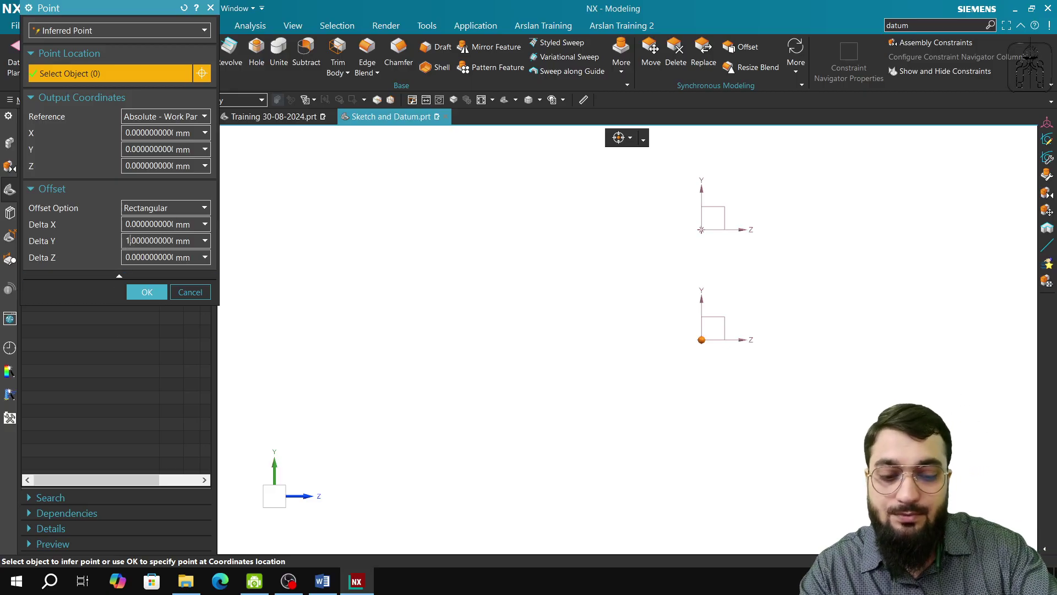
text(00)
key(Tab)
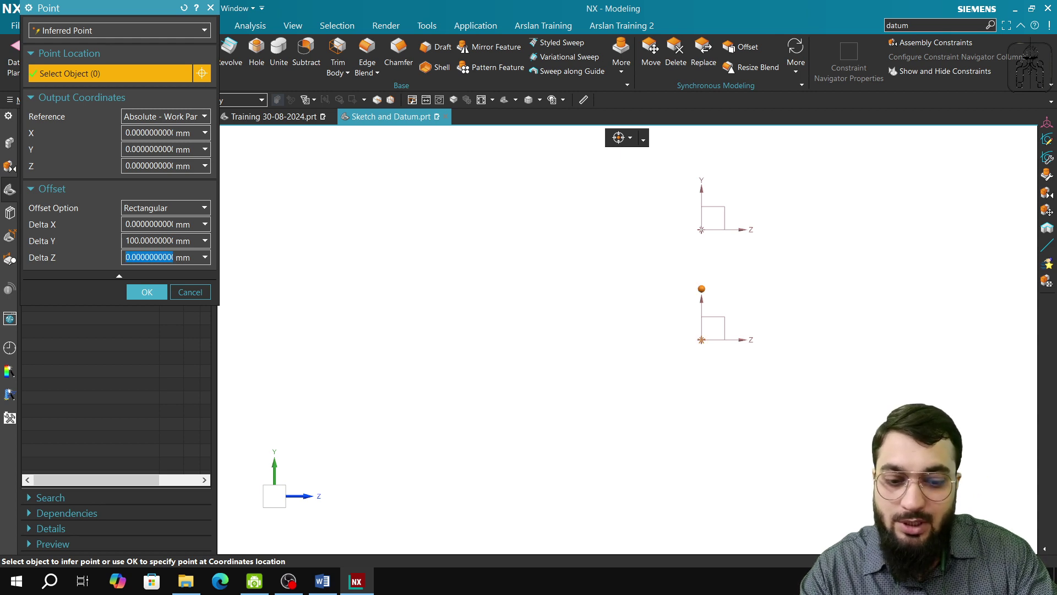
text(100)
key(Tab)
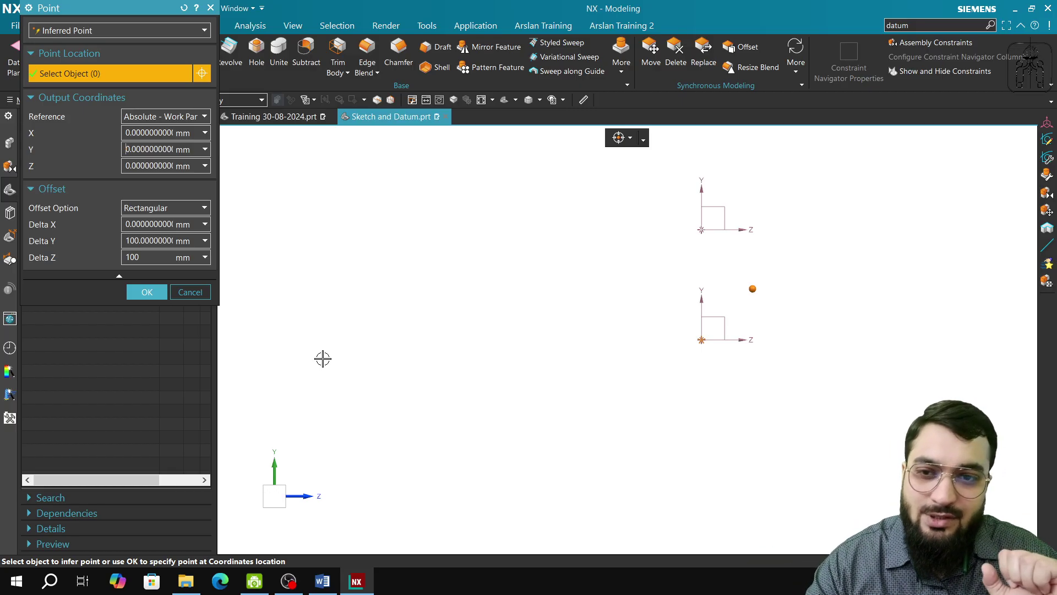
Set the origin point's base coordinates to Y 50 mm and Z 50 mm, and create the datum coordinate system
text(50)
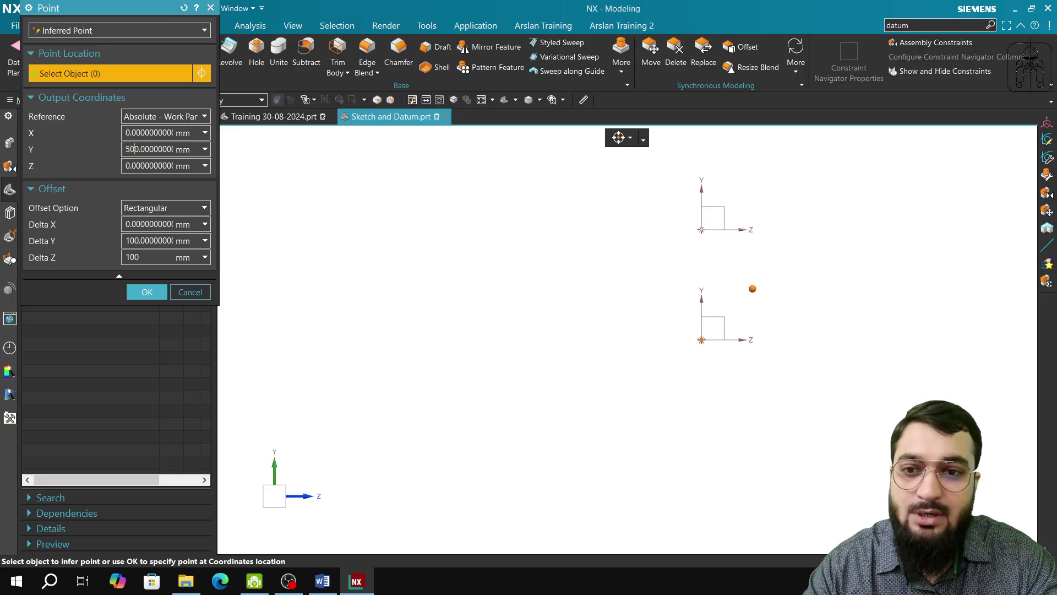
key(Tab)
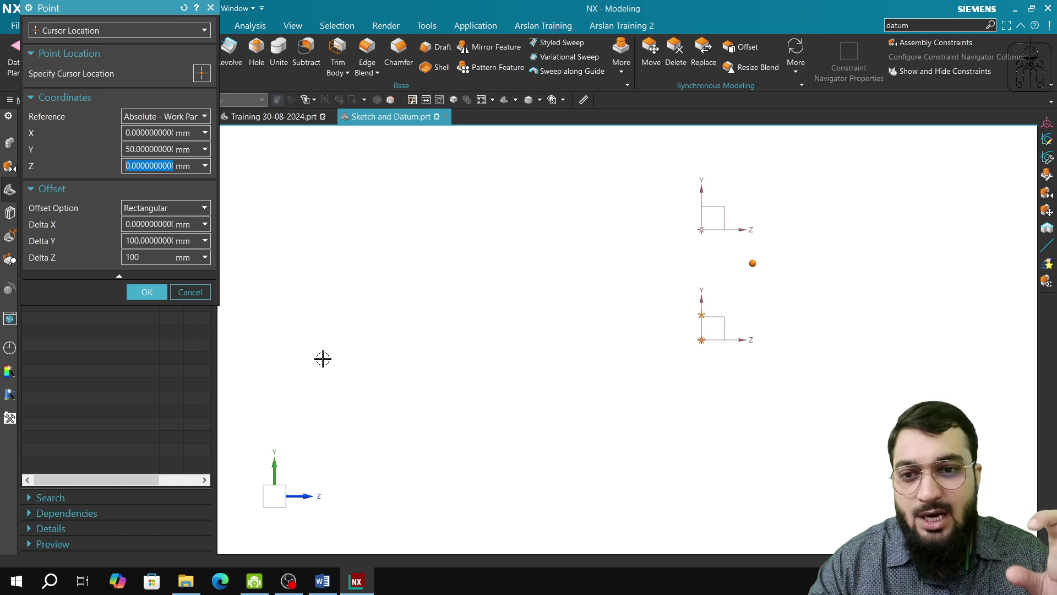
text(50)
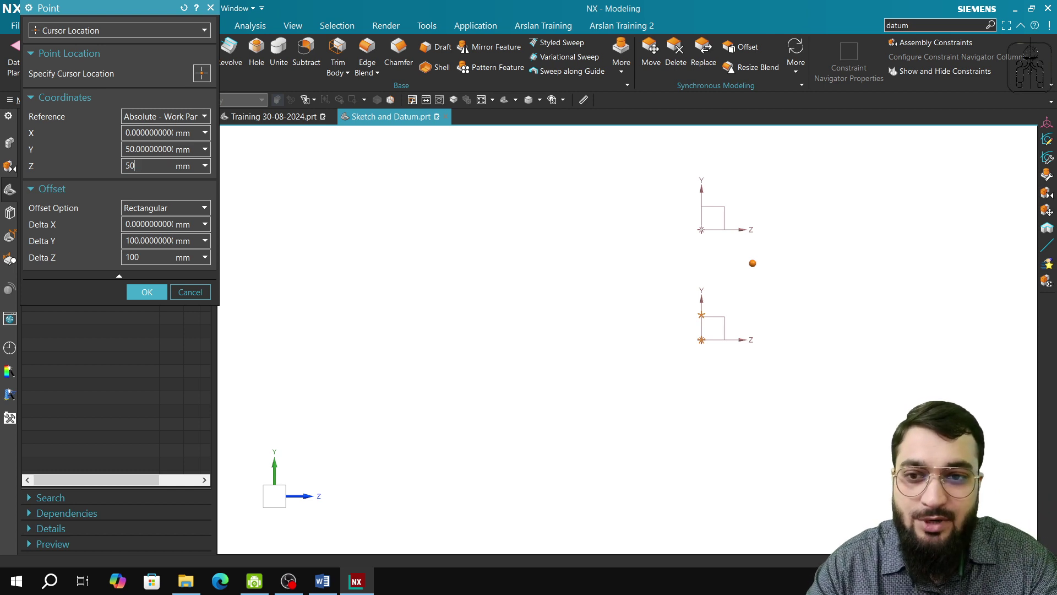
key(Tab)
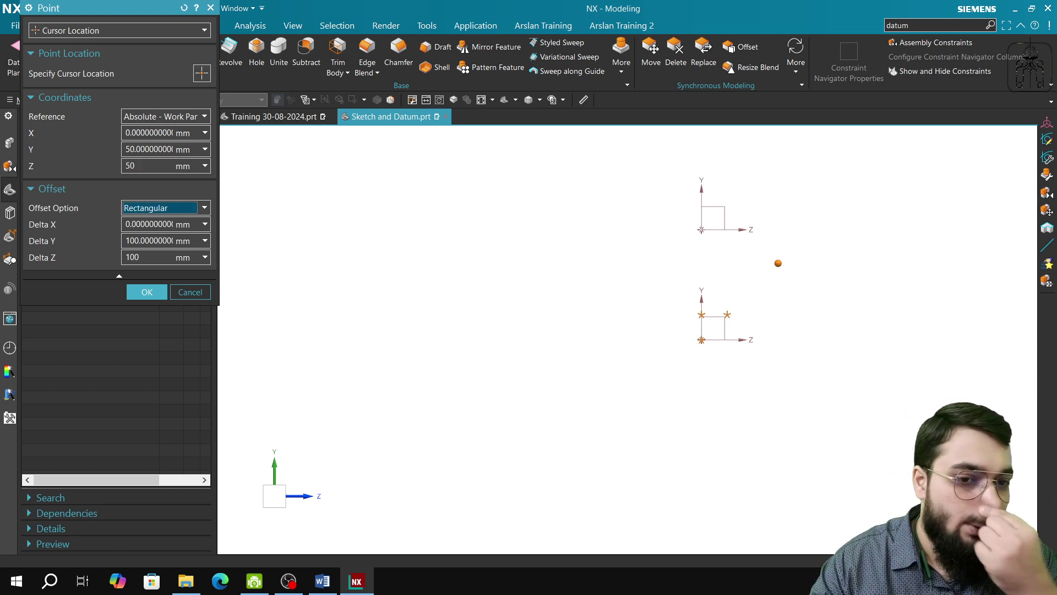
click(724, 315)
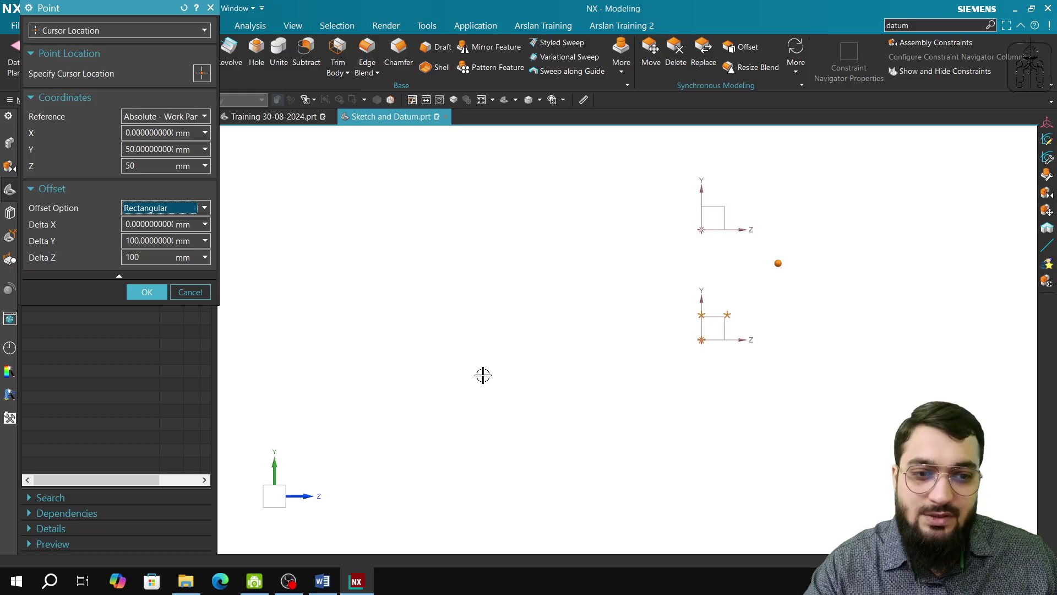
click(149, 292)
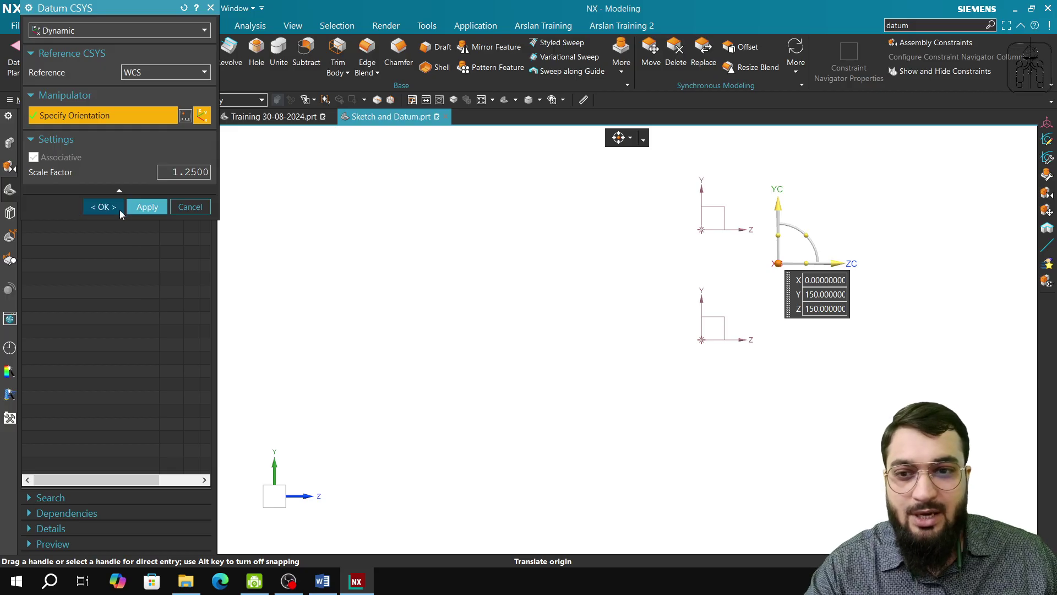
click(147, 208)
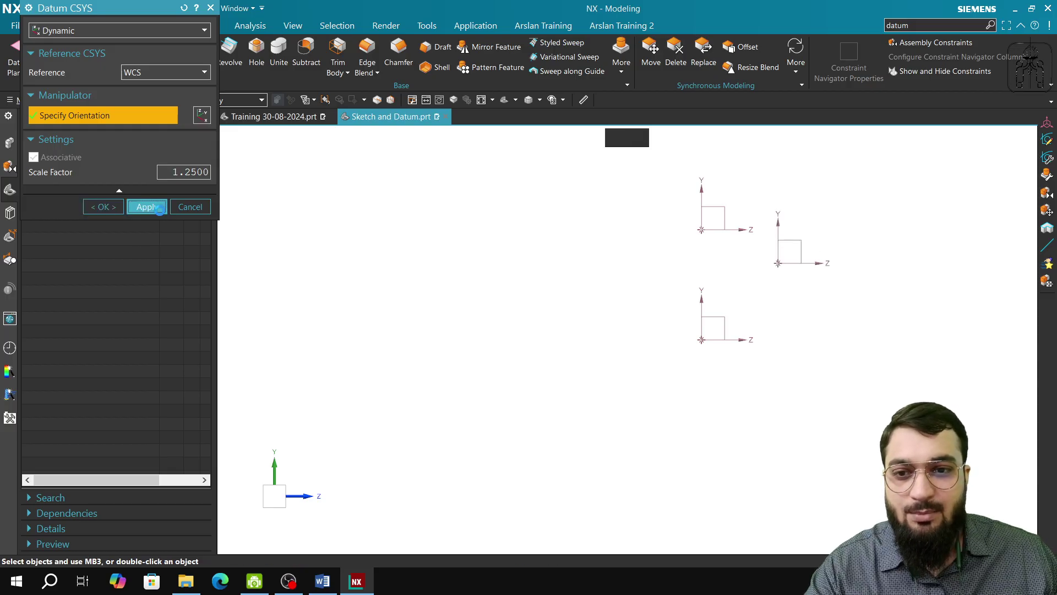
click(191, 210)
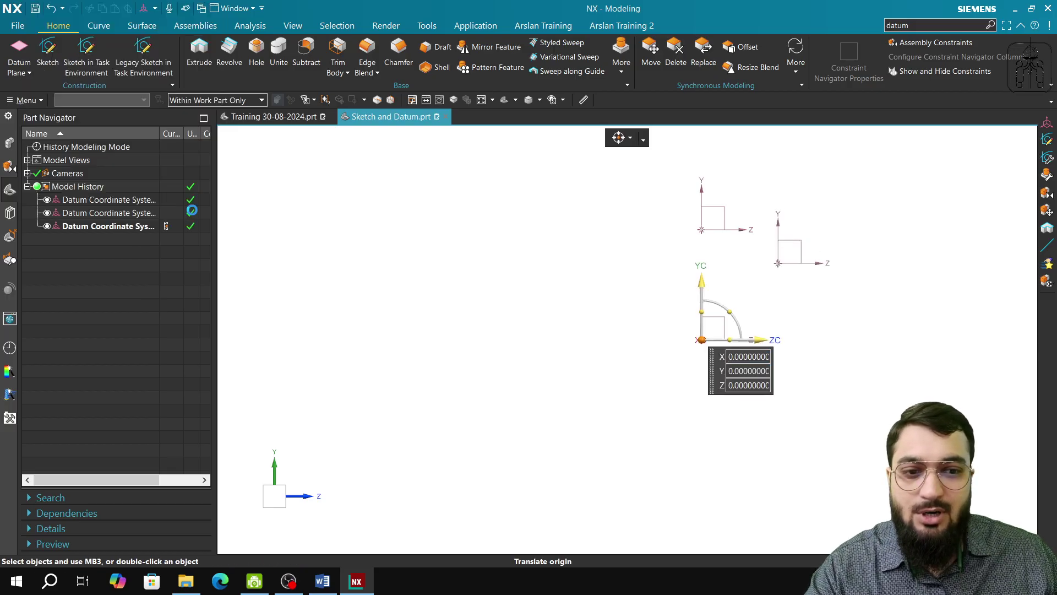
Highlight the newest datum coordinate system from the model history and examine its location relative to the other two in side and front views
click(134, 225)
middle_drag(529, 444, 523, 479)
click(44, 316)
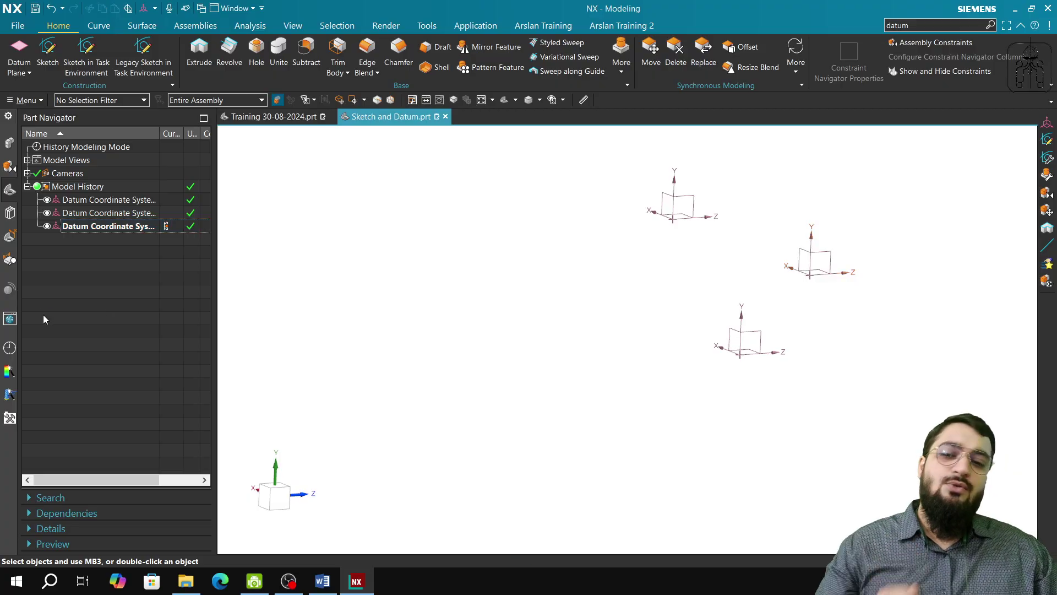
click(137, 226)
key(F8)
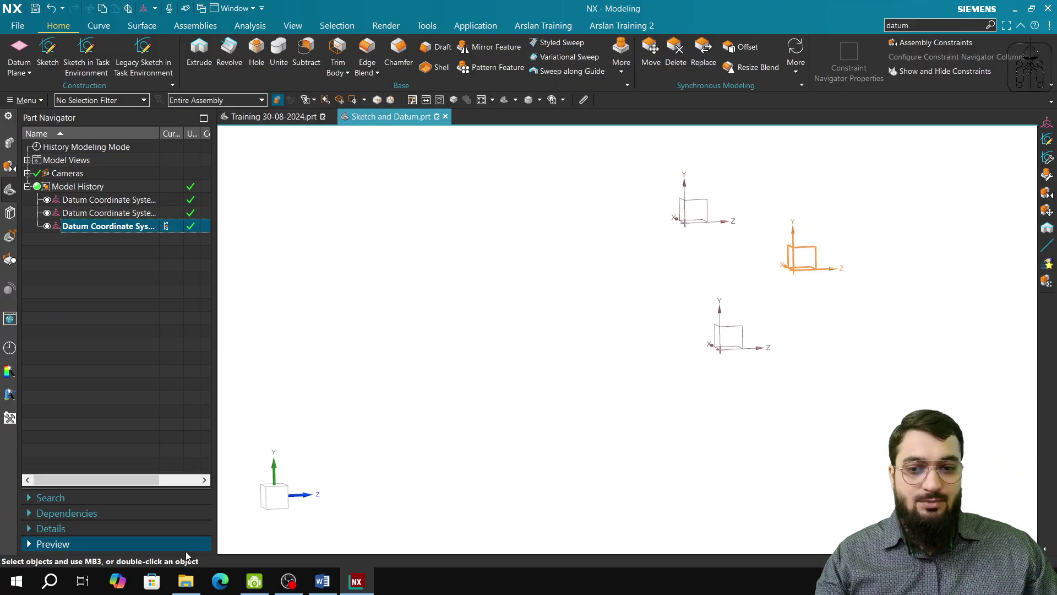
middle_drag(278, 500, 328, 507)
click(277, 499)
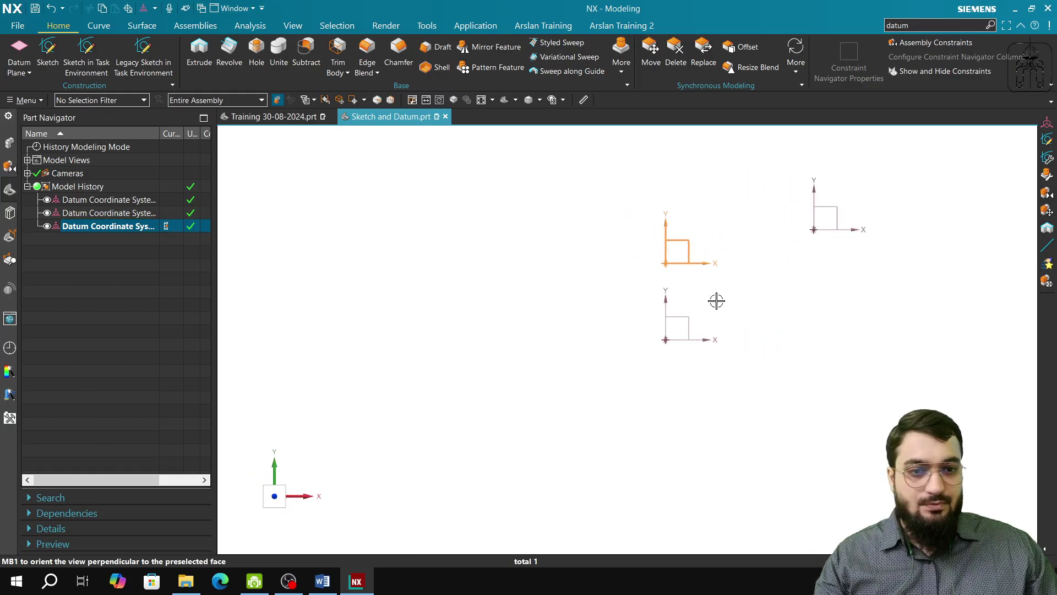
key(Escape)
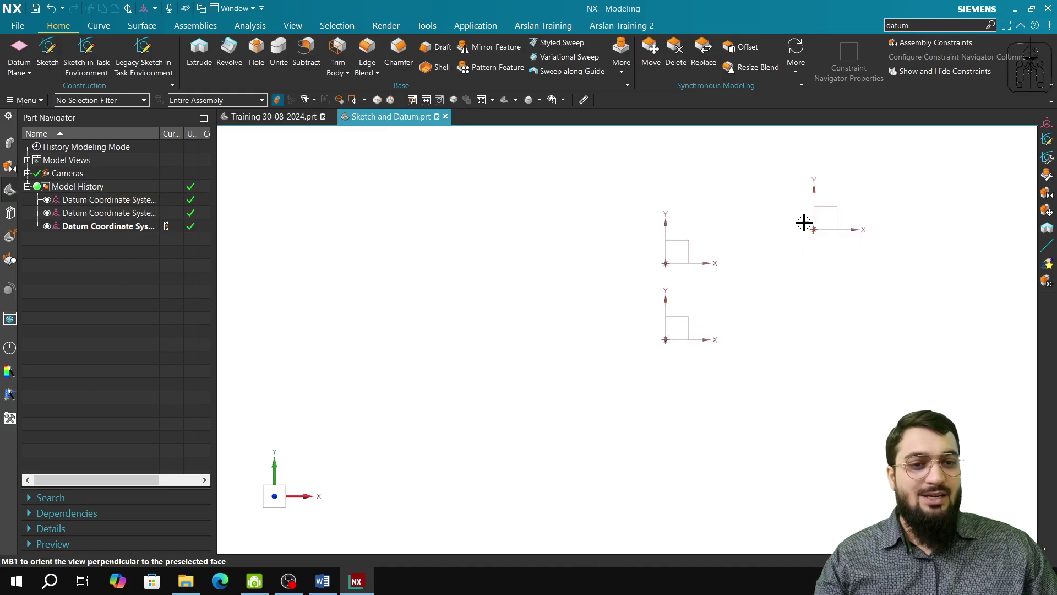
Check the definitions of the second and the newest datum coordinate systems without editing them
double_click(135, 213)
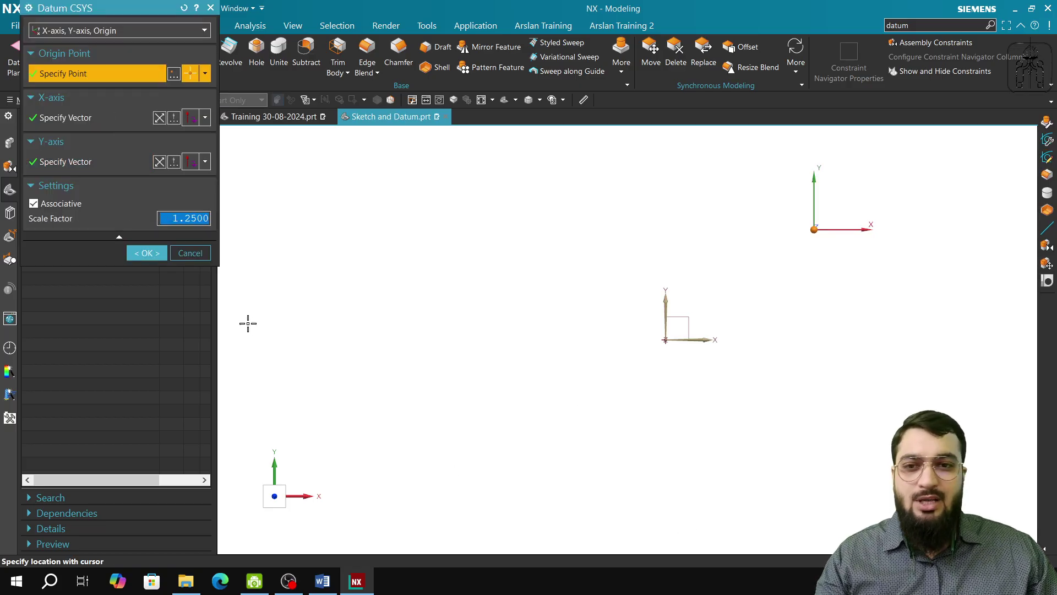
click(189, 254)
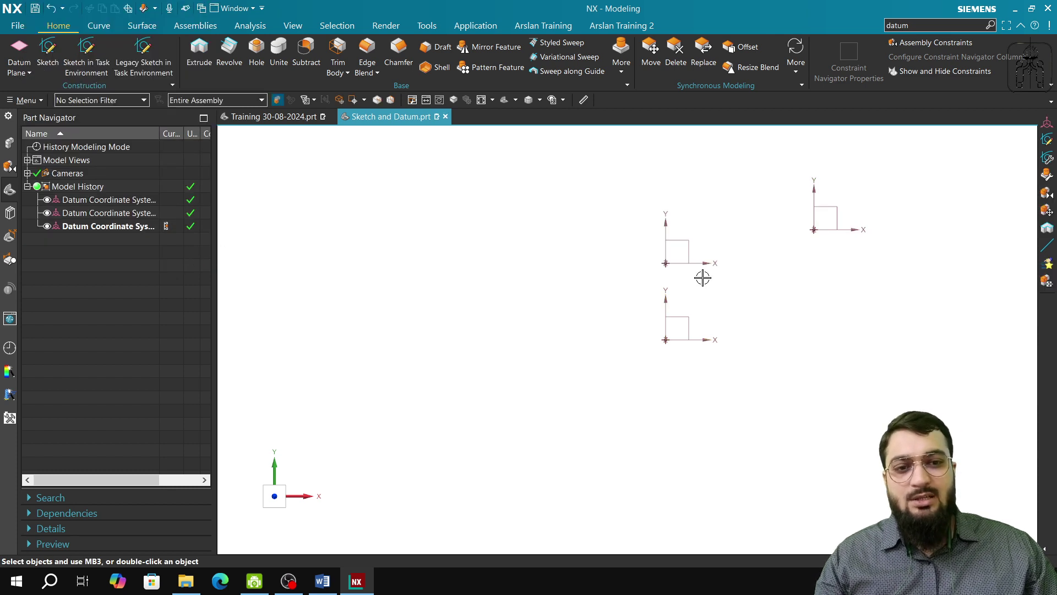
mouse_move(604, 340)
middle_down()
mouse_move(689, 344)
mouse_move(682, 339)
middle_up()
click(266, 488)
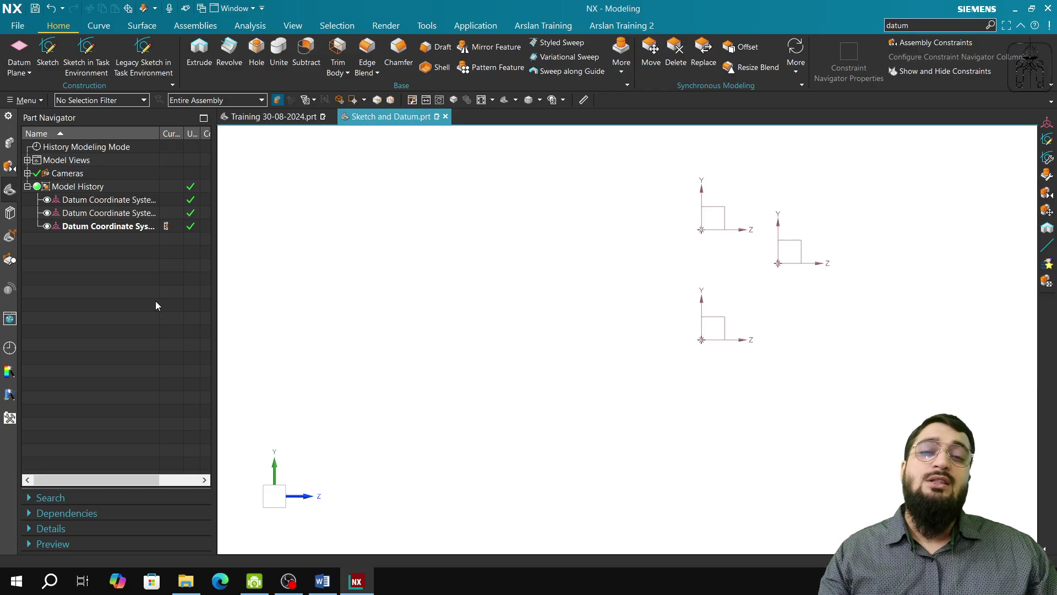
double_click(74, 230)
click(187, 201)
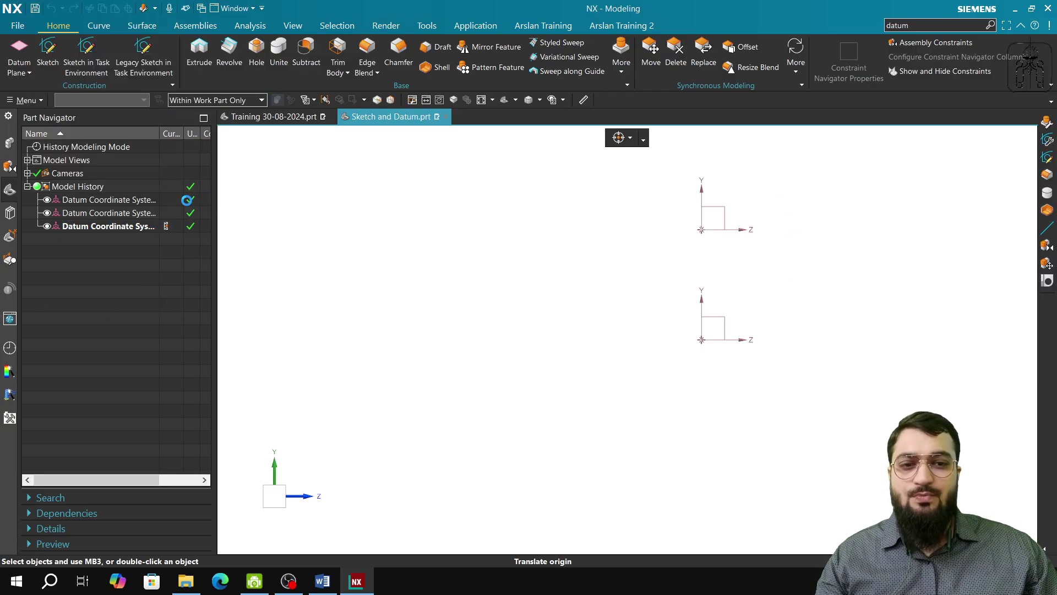
double_click(88, 228)
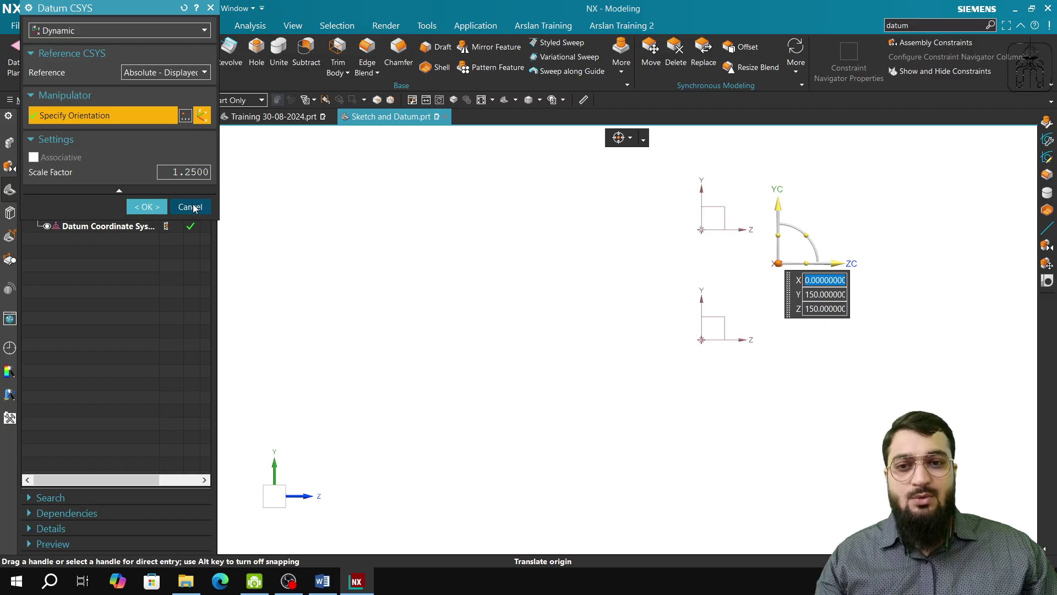
click(190, 207)
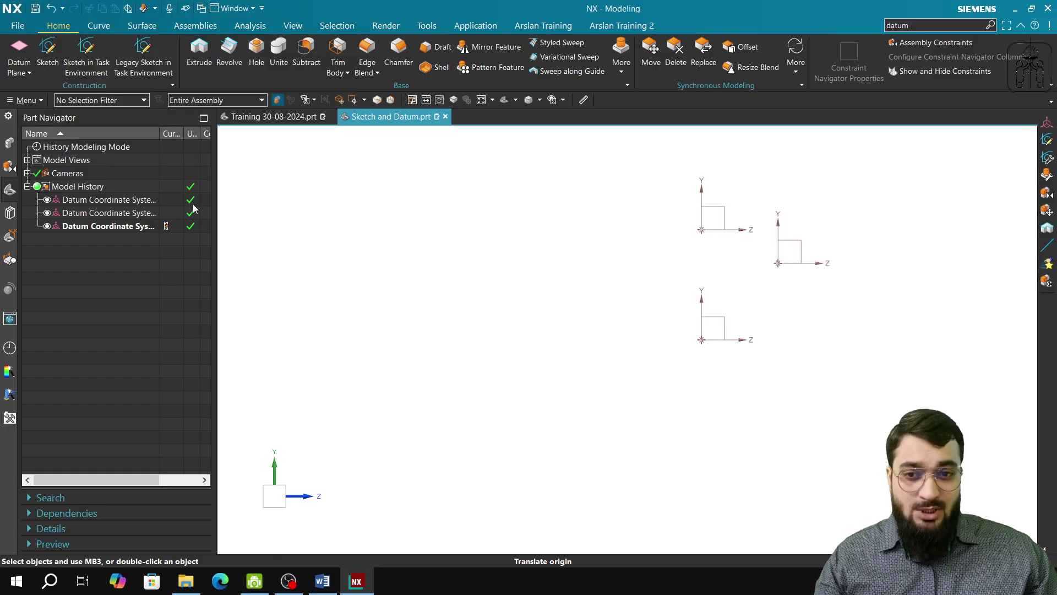
Reopen the newest datum coordinate system's origin point definition with rollback and choose the Rectangular offset option
right_click(106, 227)
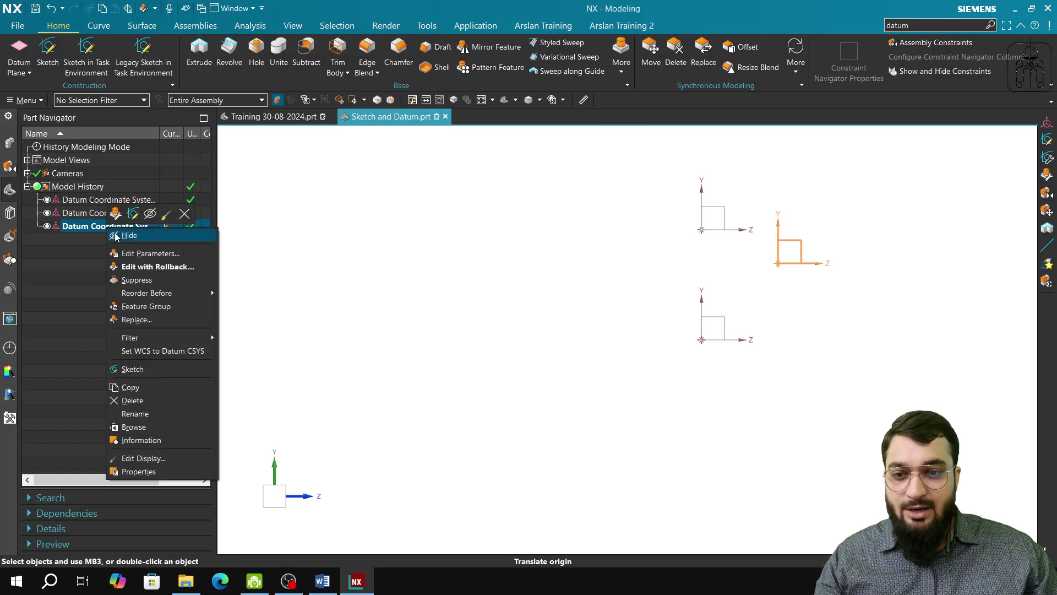
click(157, 266)
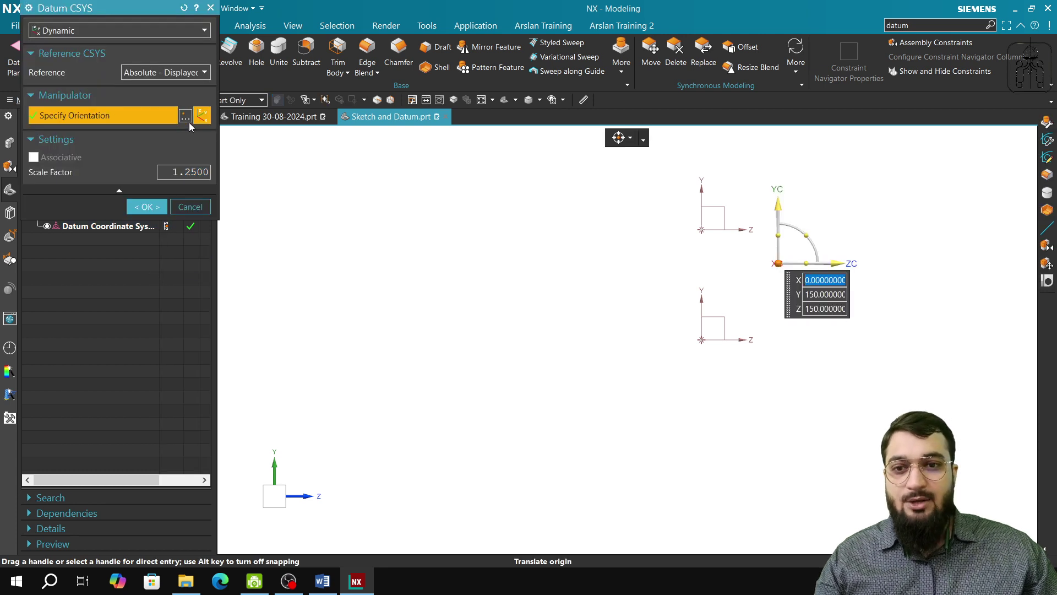
click(186, 116)
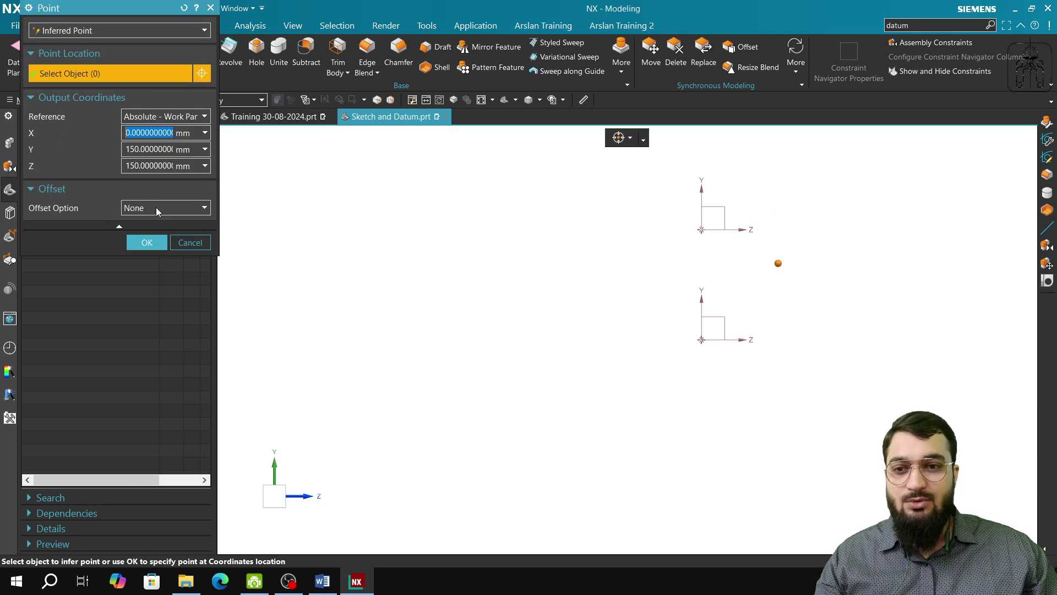
click(157, 207)
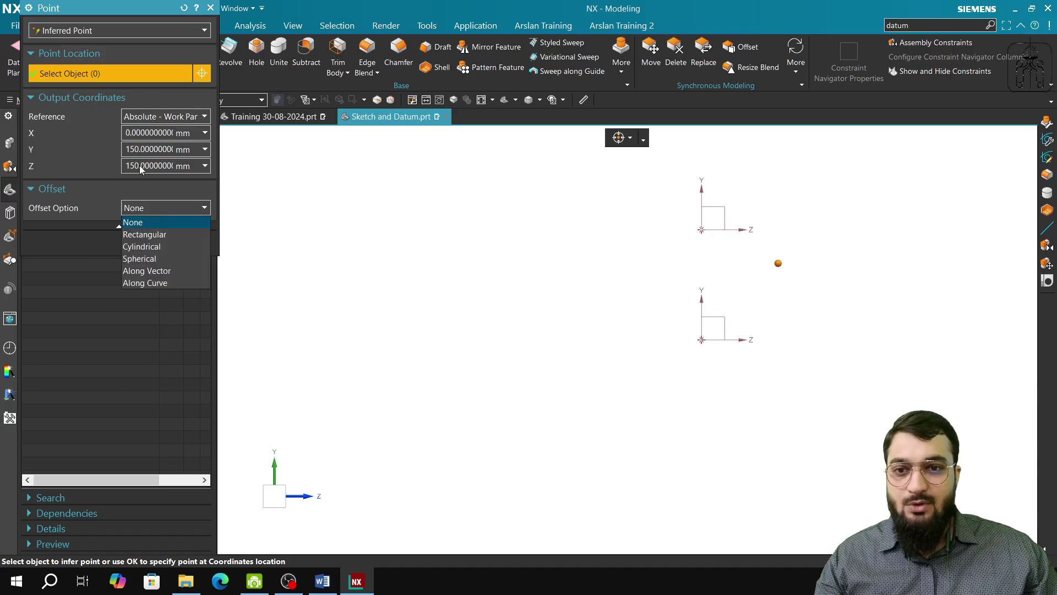
click(139, 191)
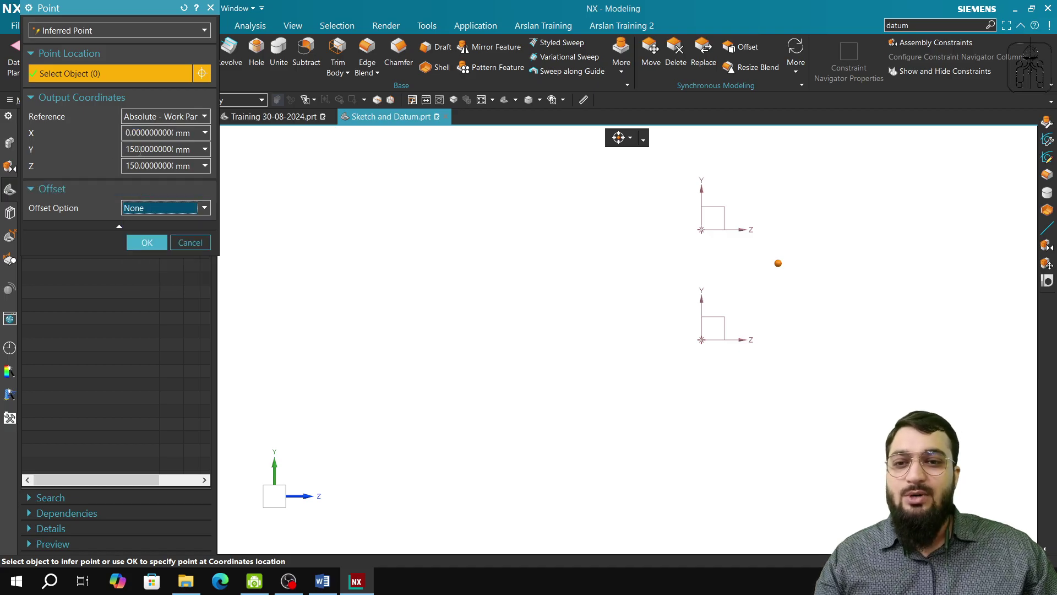
click(147, 210)
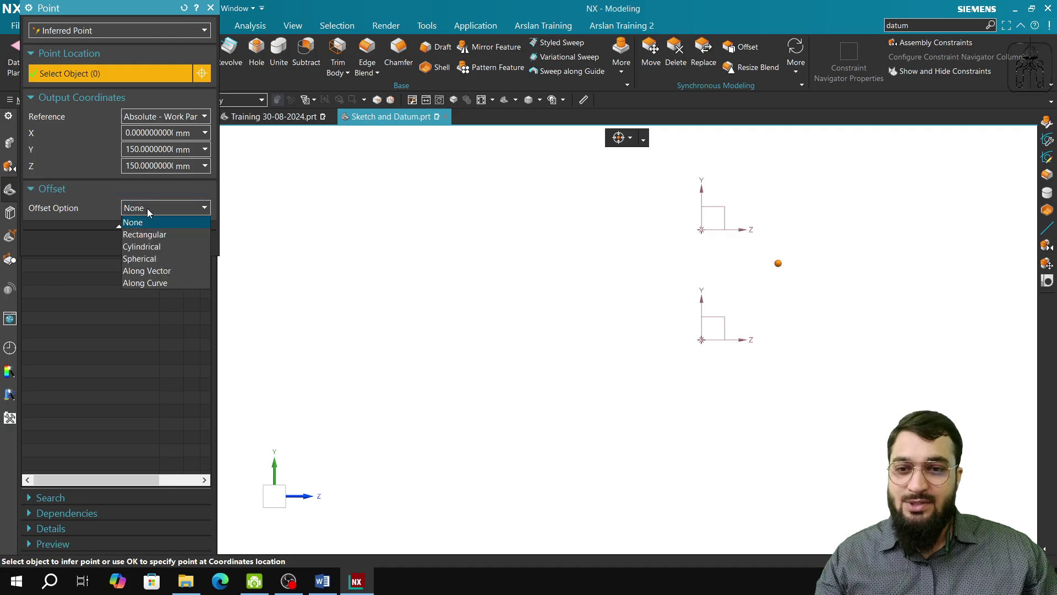
click(143, 236)
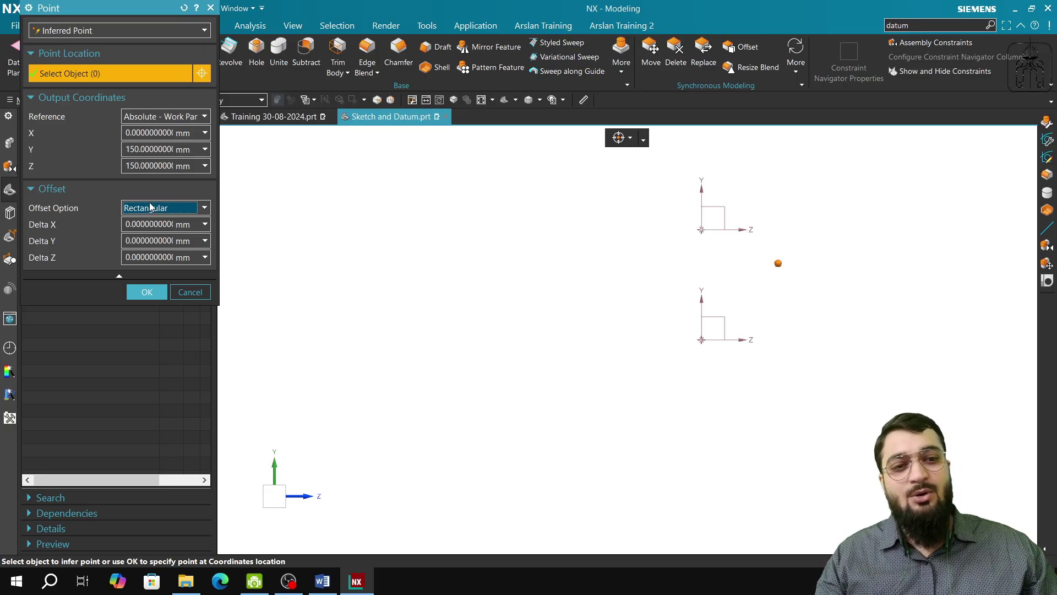
Try base coordinates of Y 50 mm and Z 50 mm for the reopened origin point
click(127, 240)
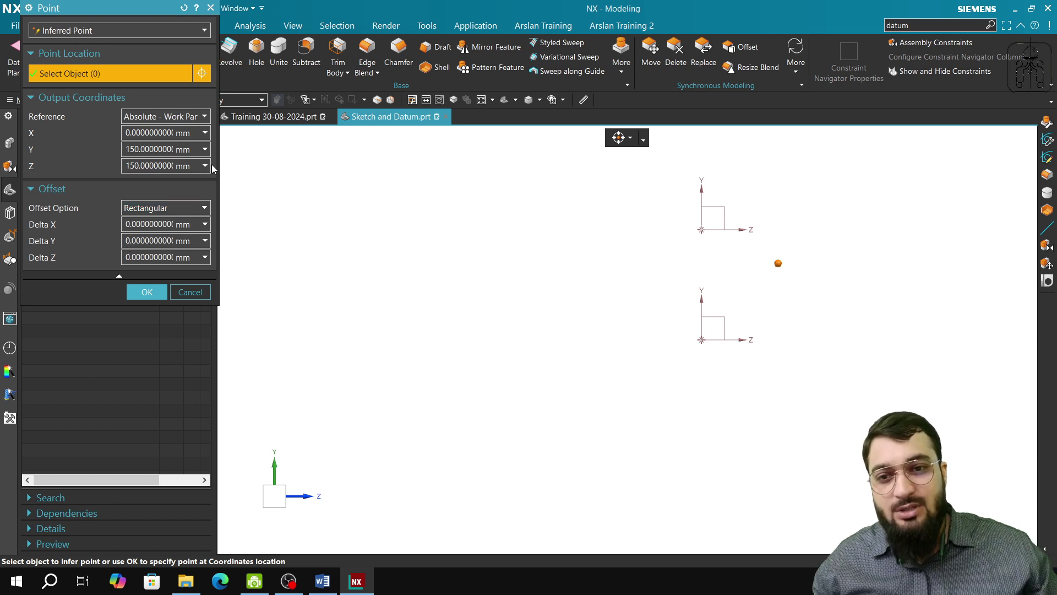
key(BackSpace)
key(BackSpace)
key(BackSpace)
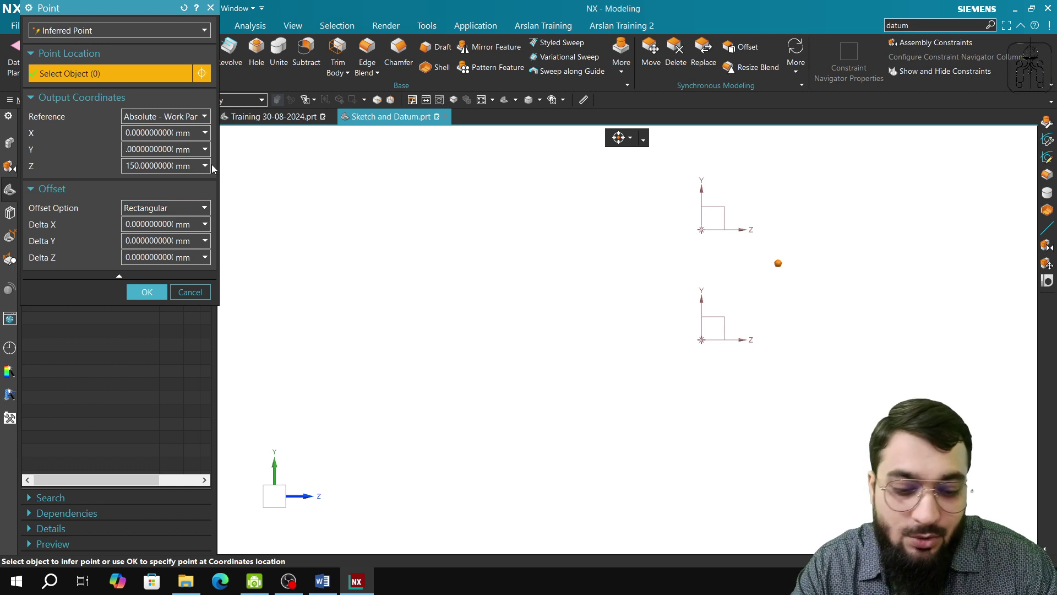
text(50)
key(Tab)
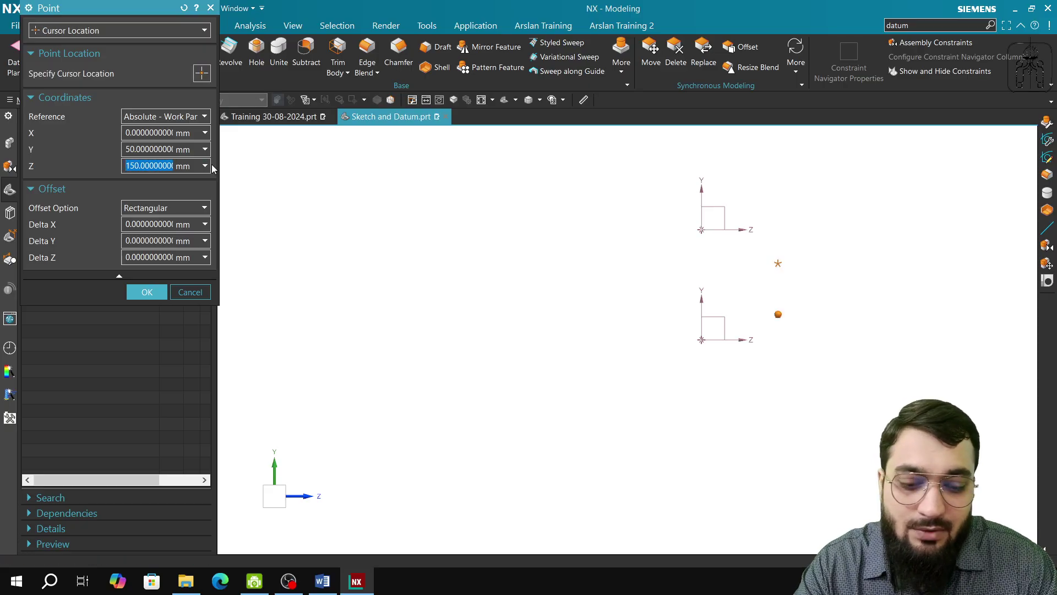
text(50)
key(Tab)
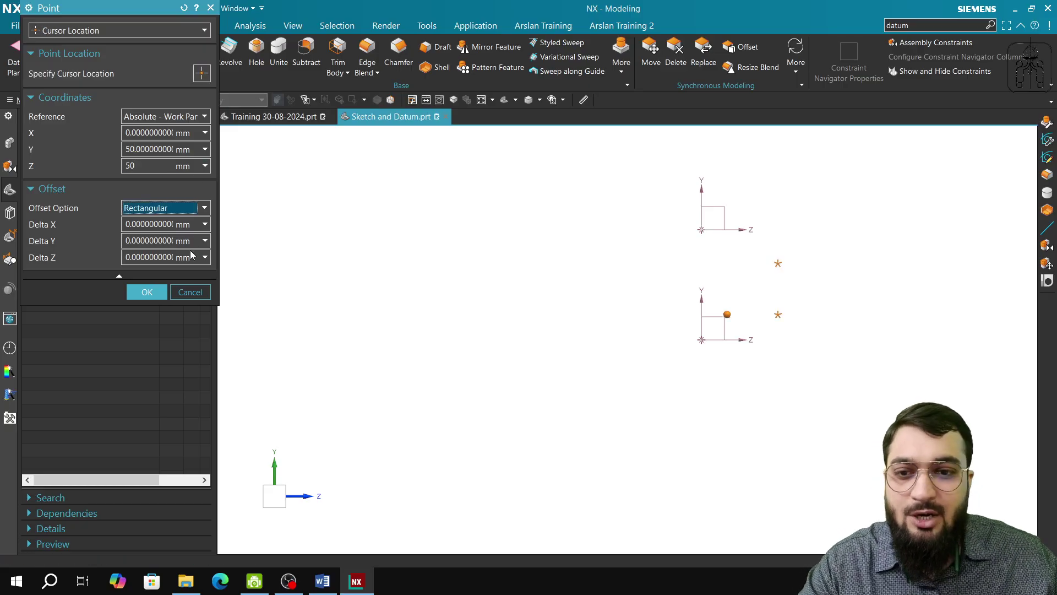
Set the origin point's base coordinates back to Y 150 mm and Z 150 mm
click(129, 149)
text(1)
key(Tab)
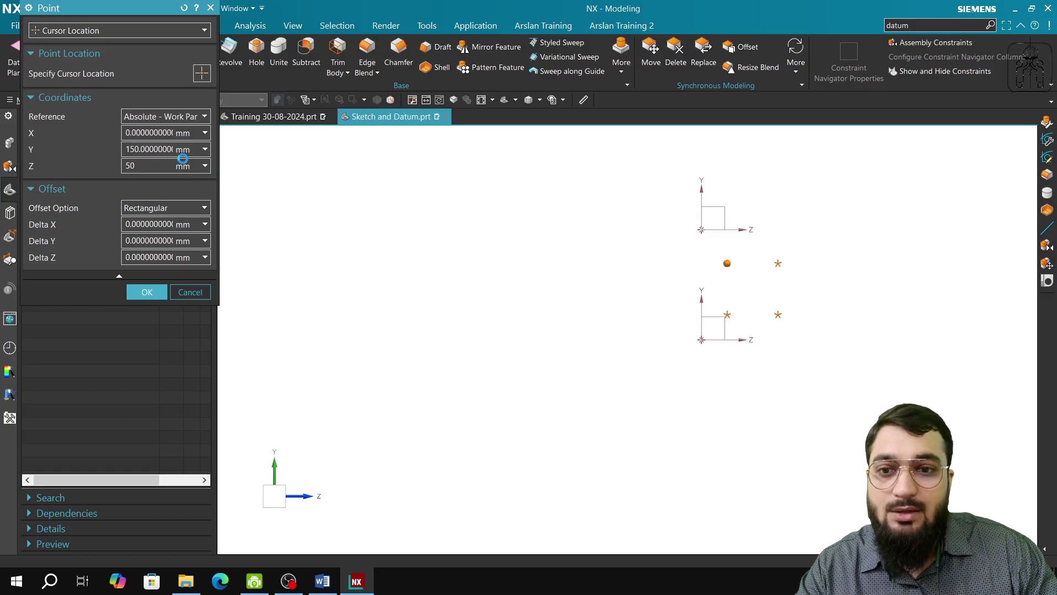
text(150)
key(Tab)
key(Tab)
key(Tab)
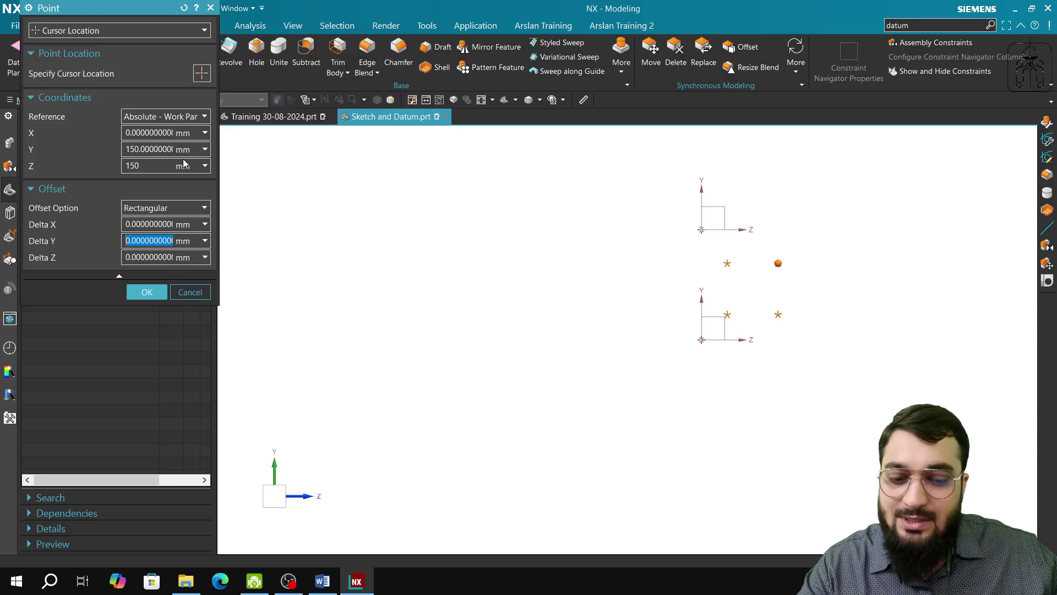
Try a rectangular offset of Delta Y -100 mm and Delta Z -100 mm, and discard the edit of the coordinate system
text(-100)
key(Tab)
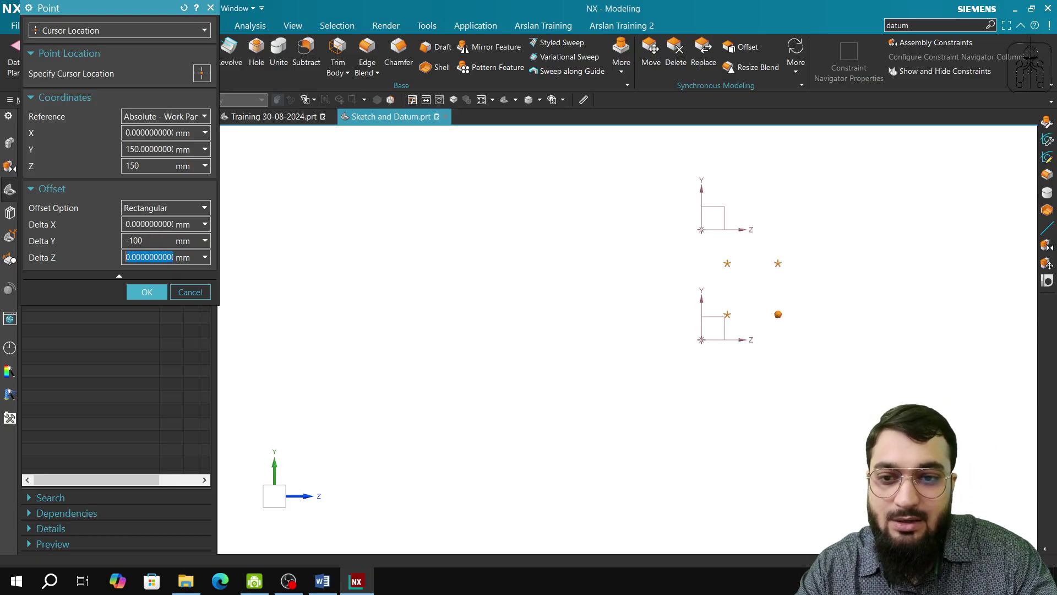
text(-100)
key(Tab)
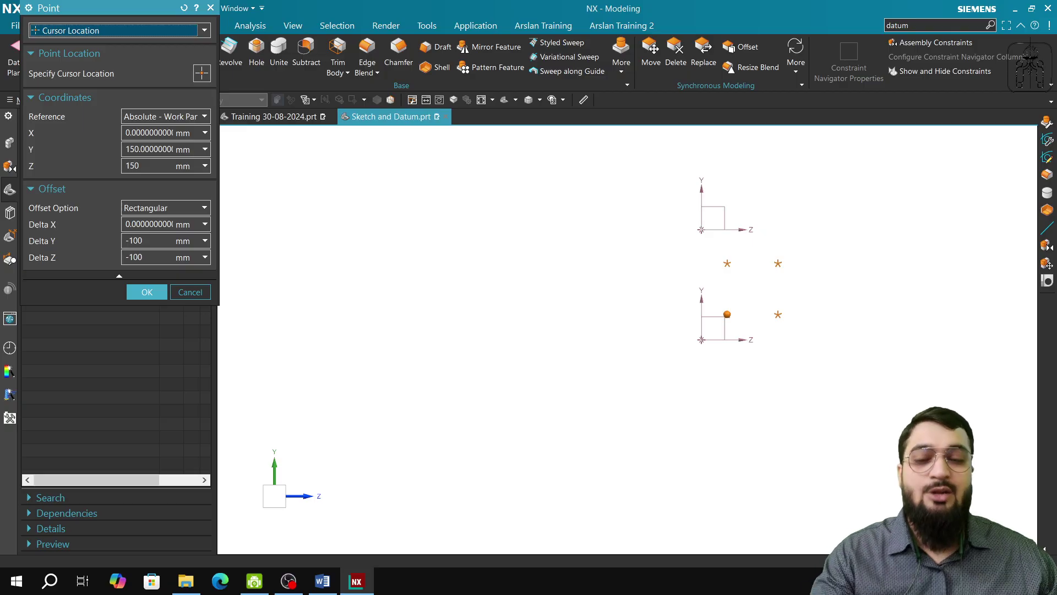
click(183, 288)
click(191, 207)
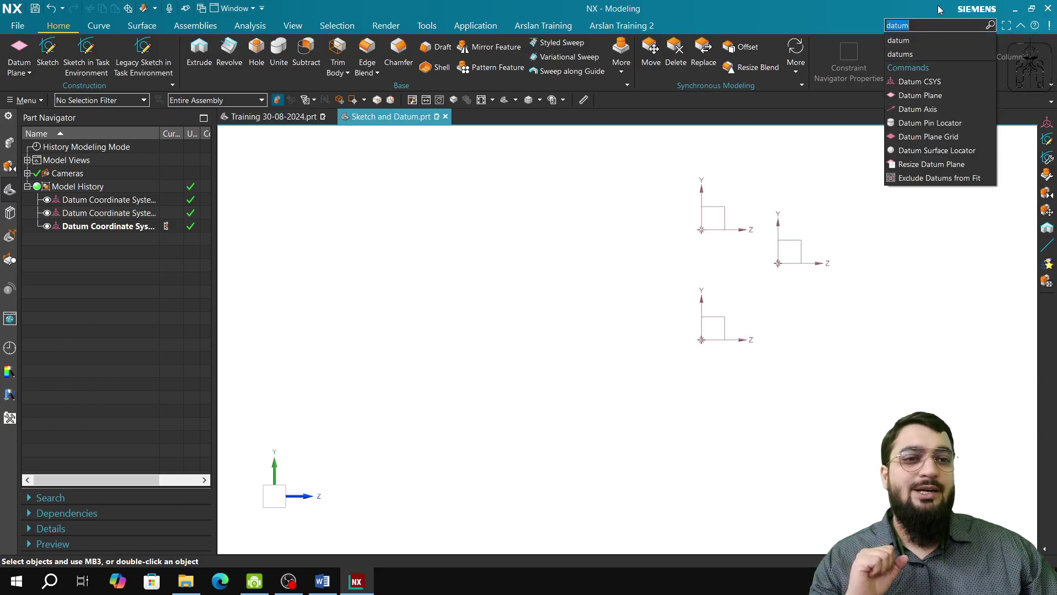
Open and cancel the Datum Plane command, and check the Part 11 topics in the Word syllabus before returning to NX
click(925, 78)
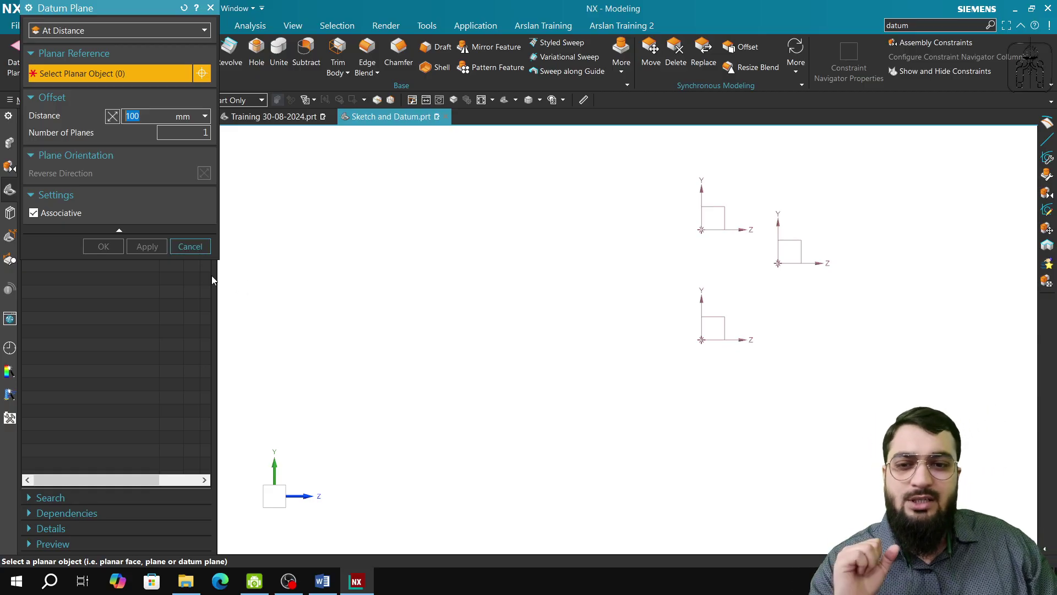
click(190, 246)
click(322, 580)
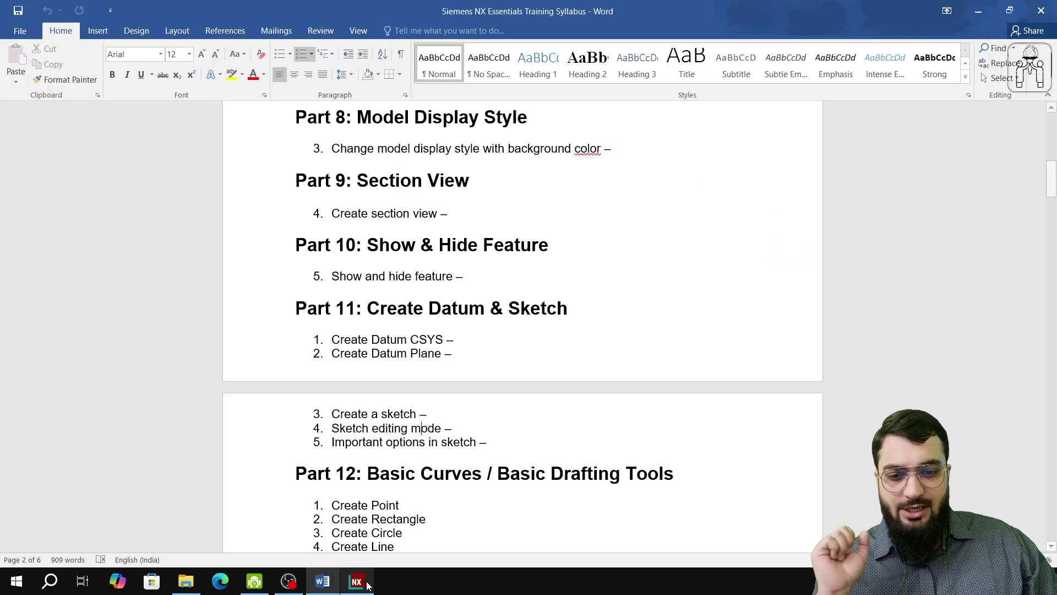
mouse_move(363, 584)
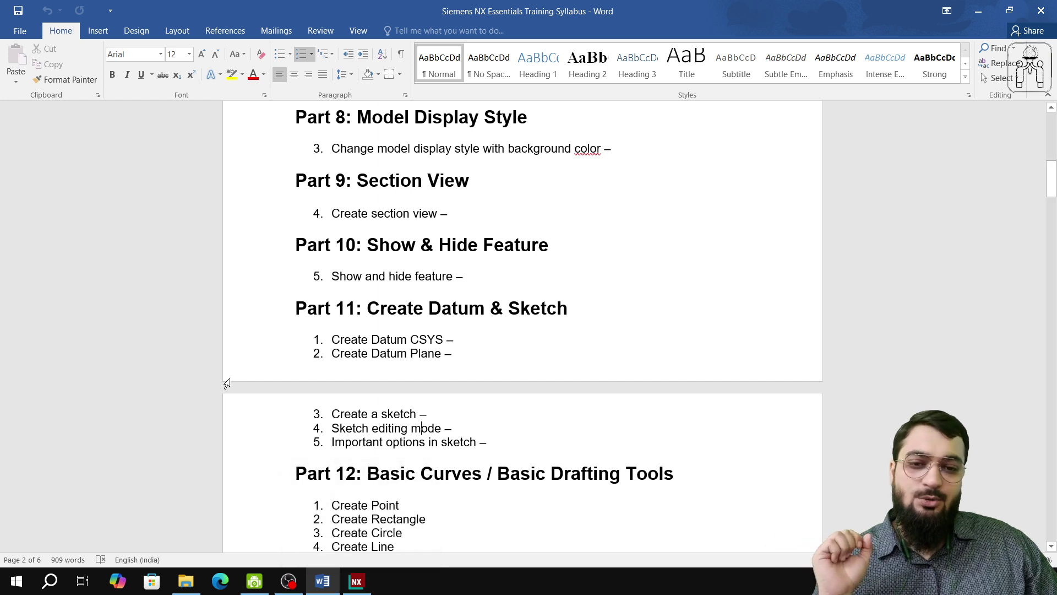
click(356, 581)
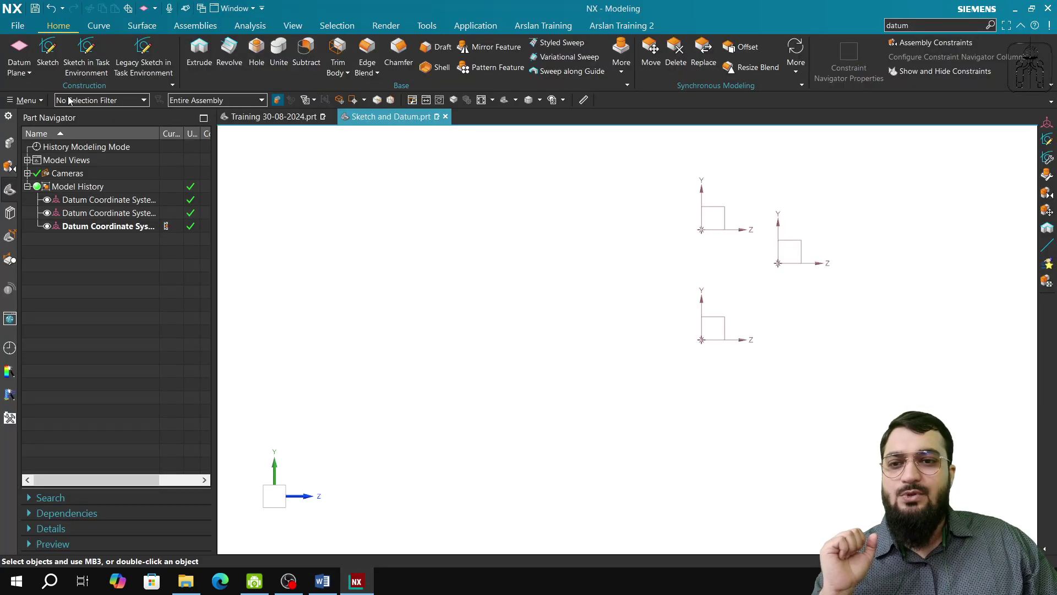
Delete the second and third datum coordinate systems from the model history
click(112, 214)
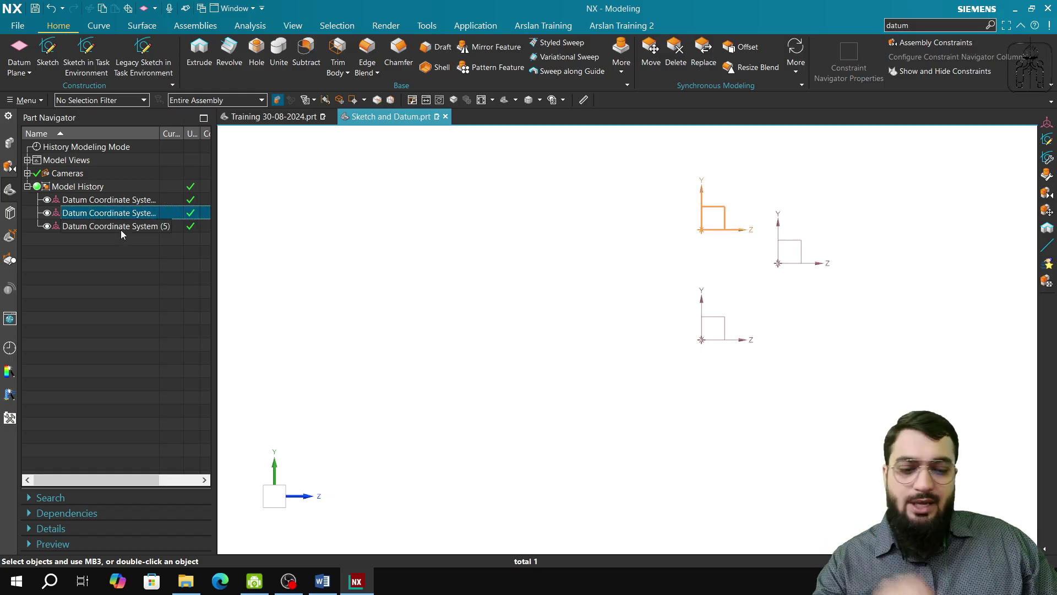
ctrl+click(124, 227)
right_click(131, 230)
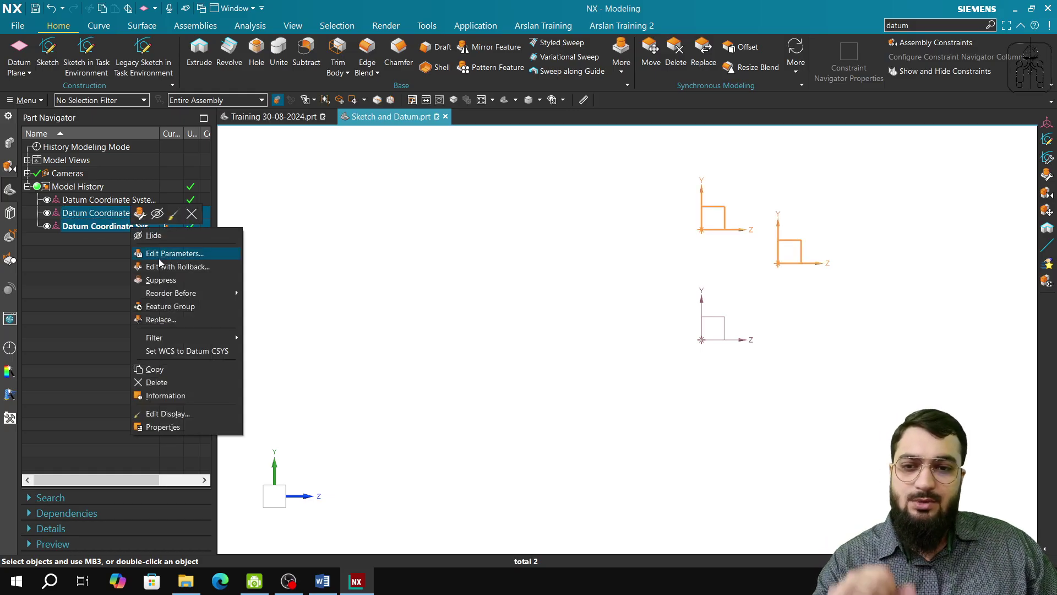
click(165, 382)
Check the definition of the remaining datum coordinate system without editing it
click(100, 202)
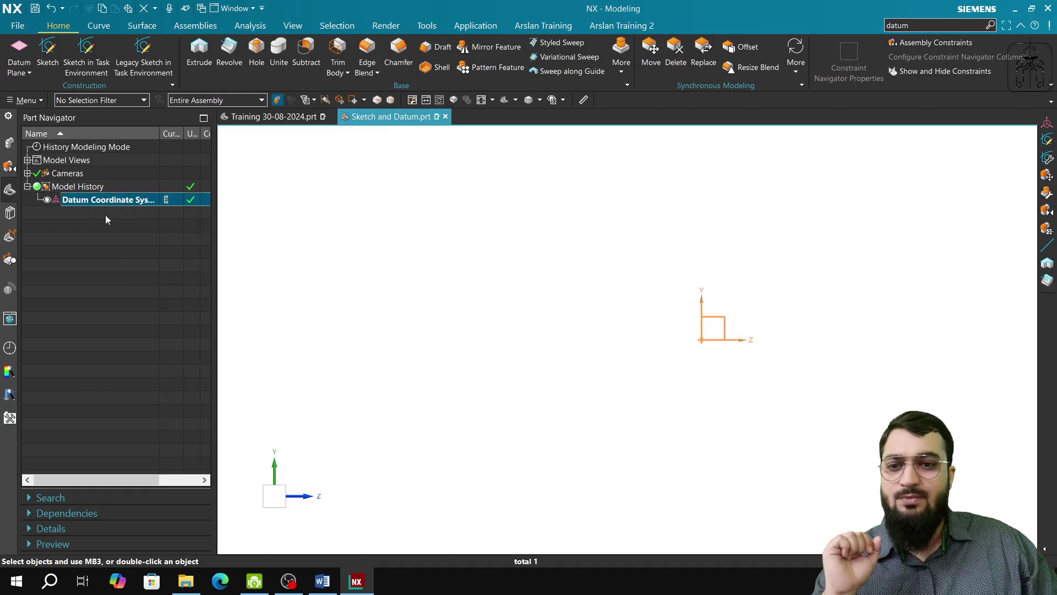
double_click(127, 201)
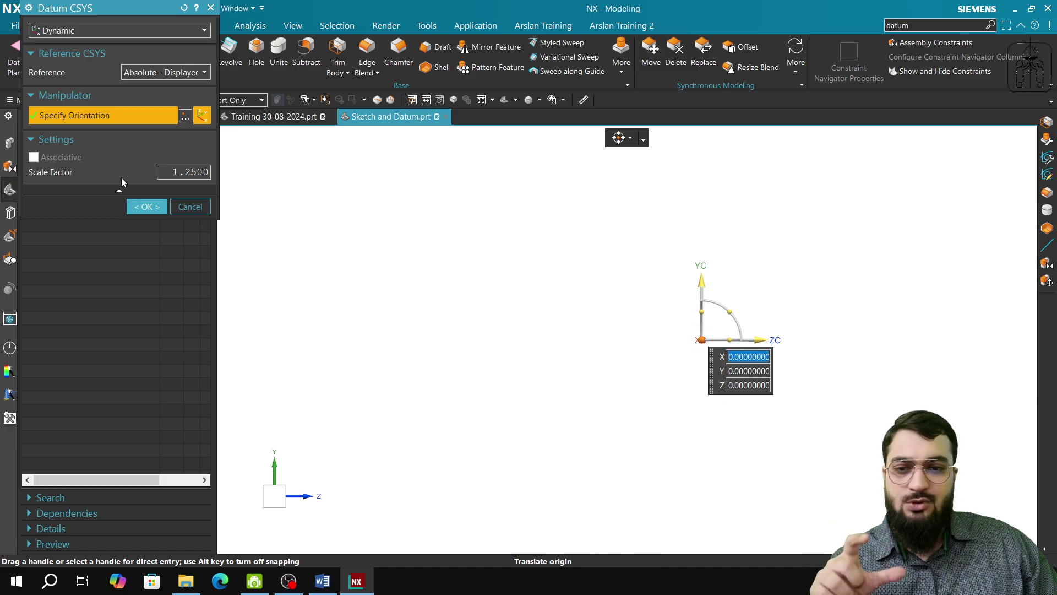
click(190, 208)
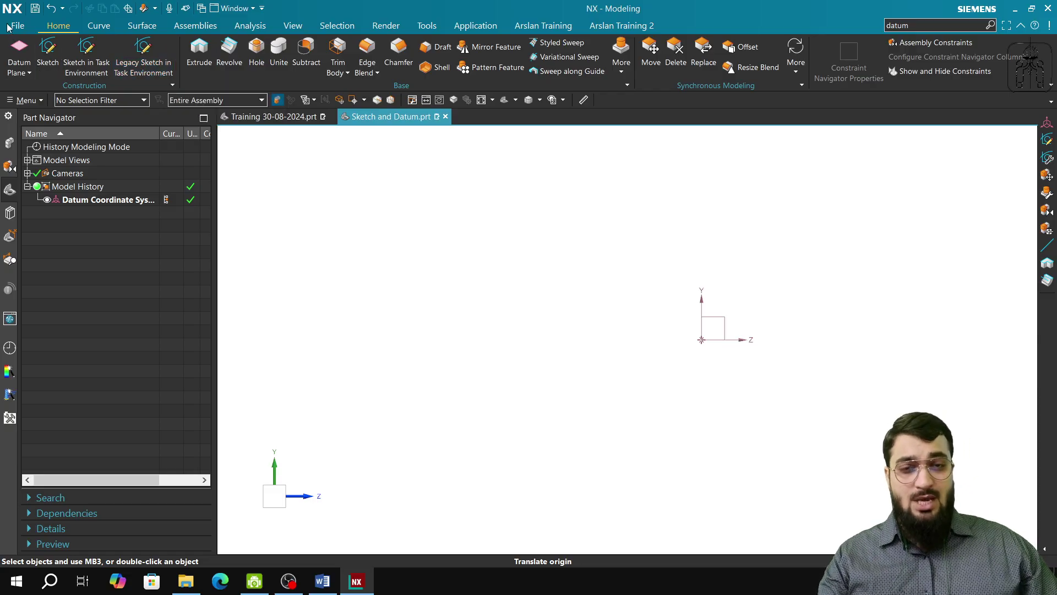
Create a sketch in the task environment on the XY plane of the datum coordinate system
click(86, 53)
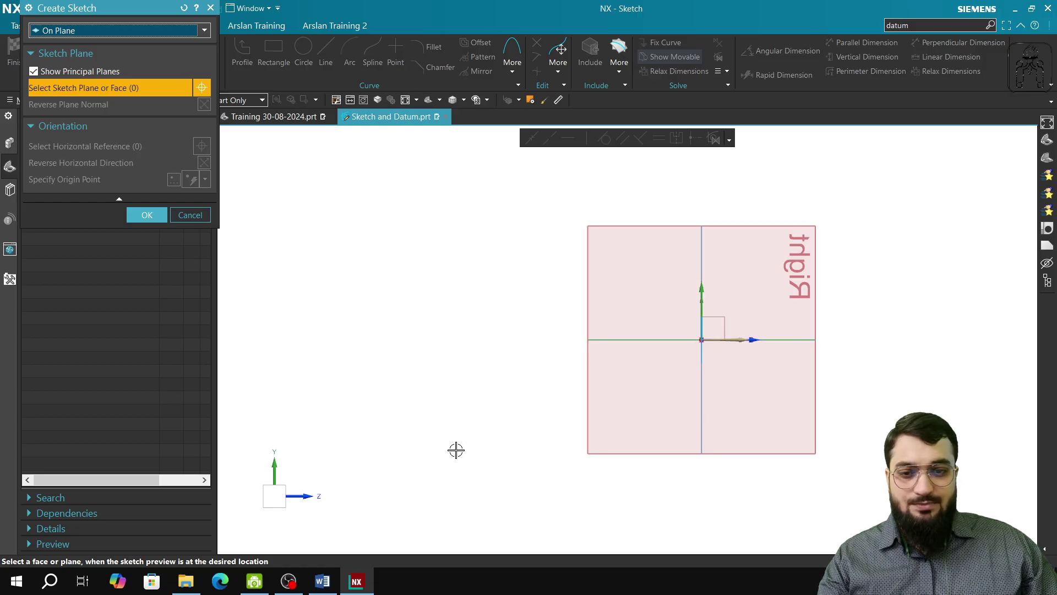
middle_drag(456, 450, 681, 446)
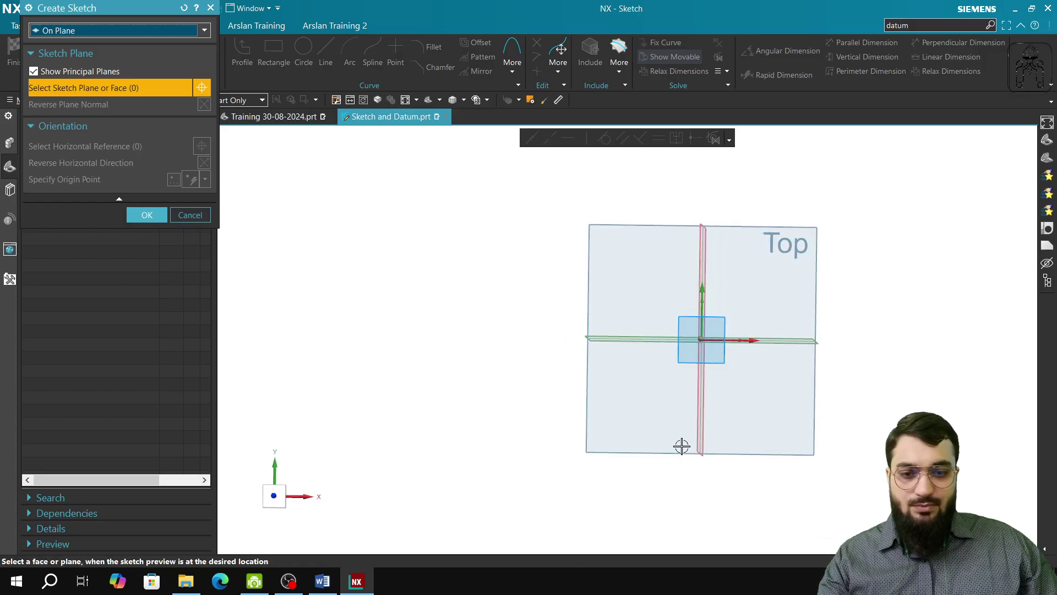
click(722, 316)
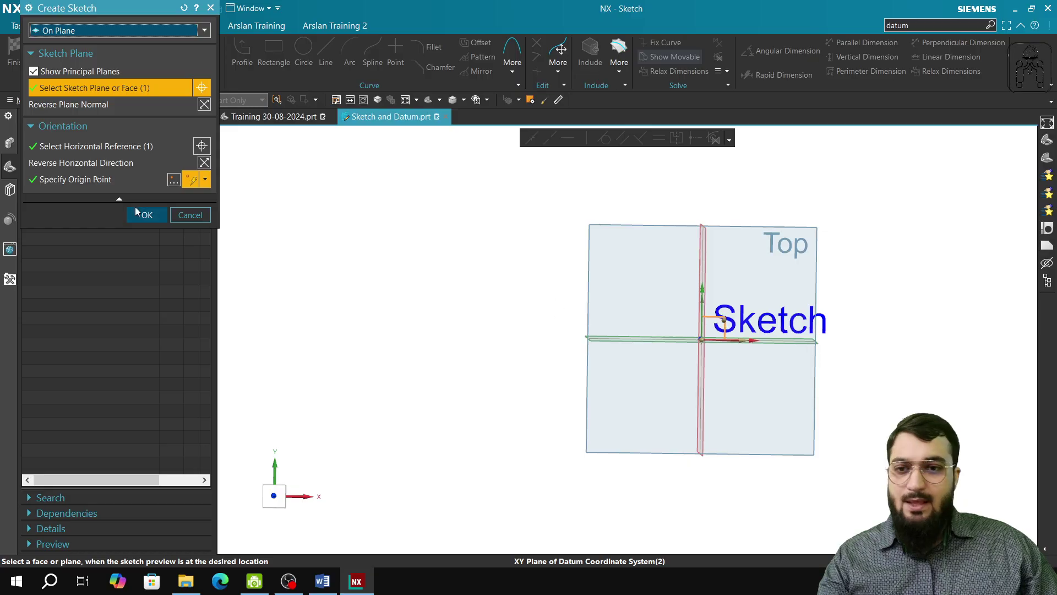
click(154, 220)
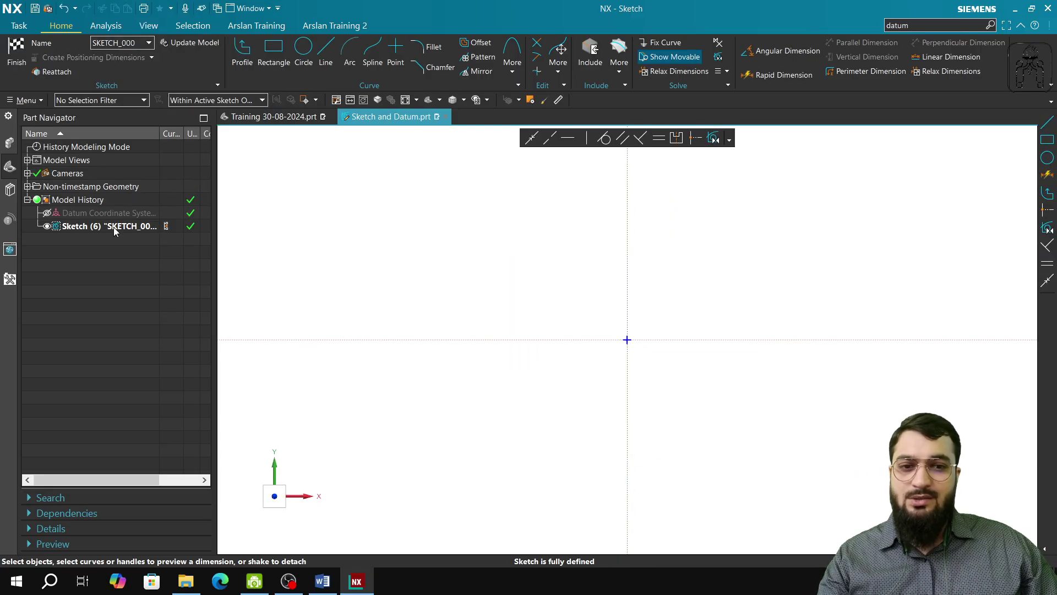
Sketch three overlapping rectangles around the origin: a medium horizontal one, a tall narrow one crossing it, and a large wide one
click(274, 52)
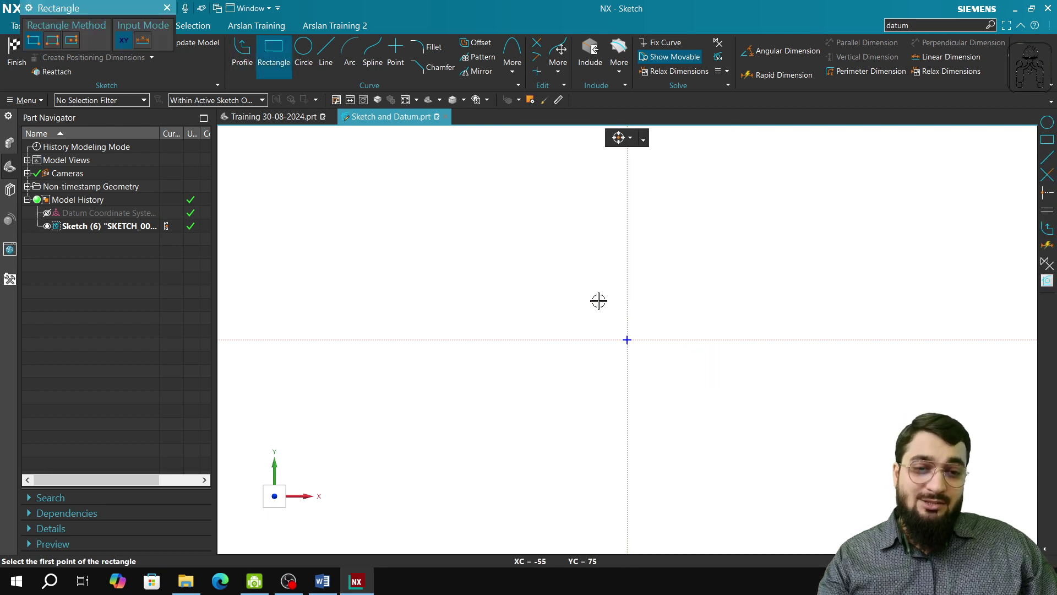
click(538, 248)
click(784, 373)
click(653, 207)
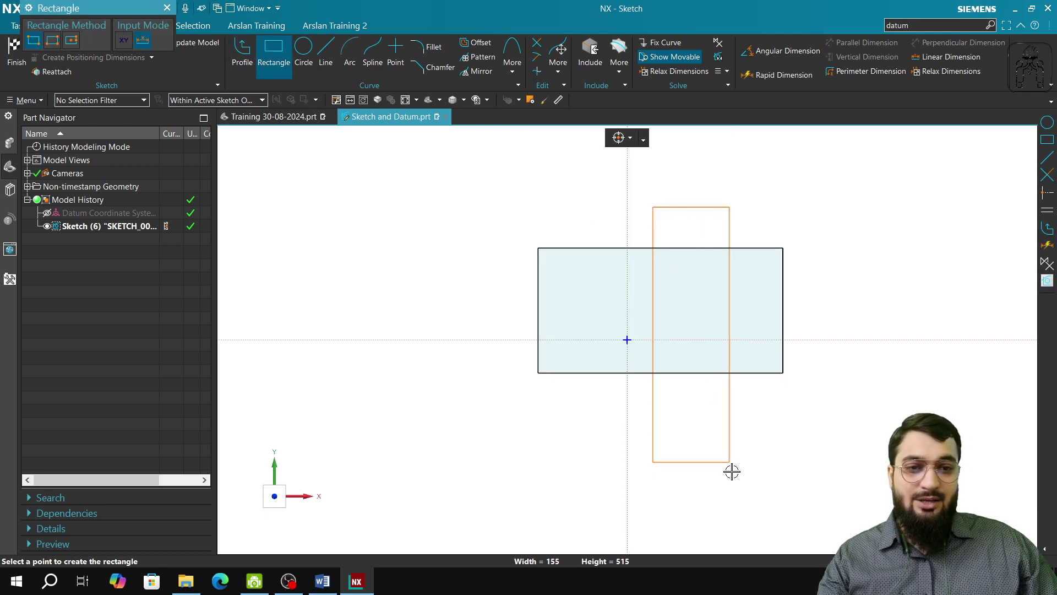
click(732, 472)
click(892, 235)
click(254, 470)
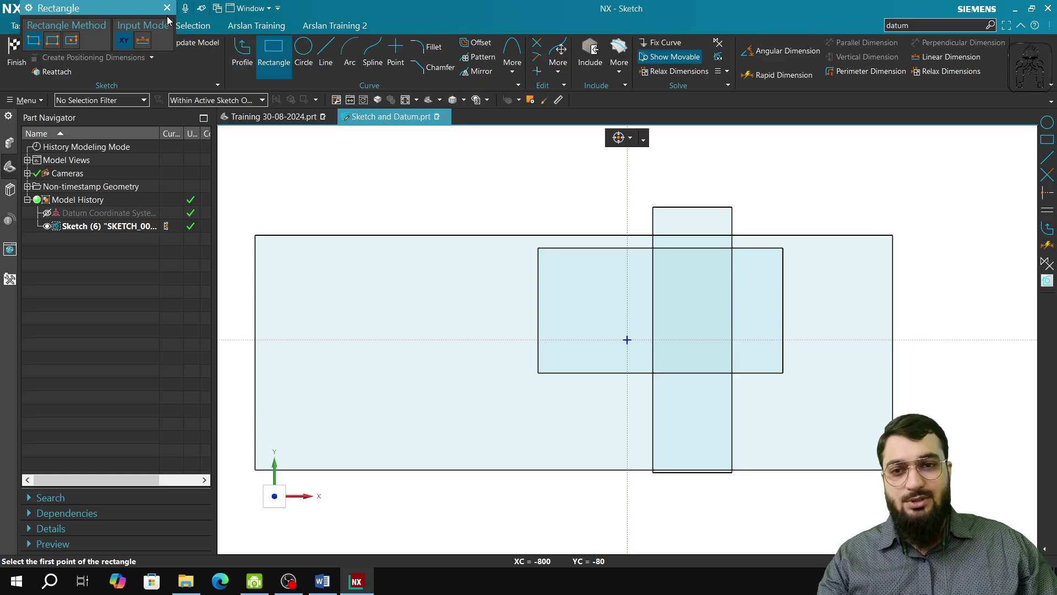
Trim the large rectangle's upper edge and the medium rectangle's upper and lower edges to the left of the tall rectangle
click(537, 43)
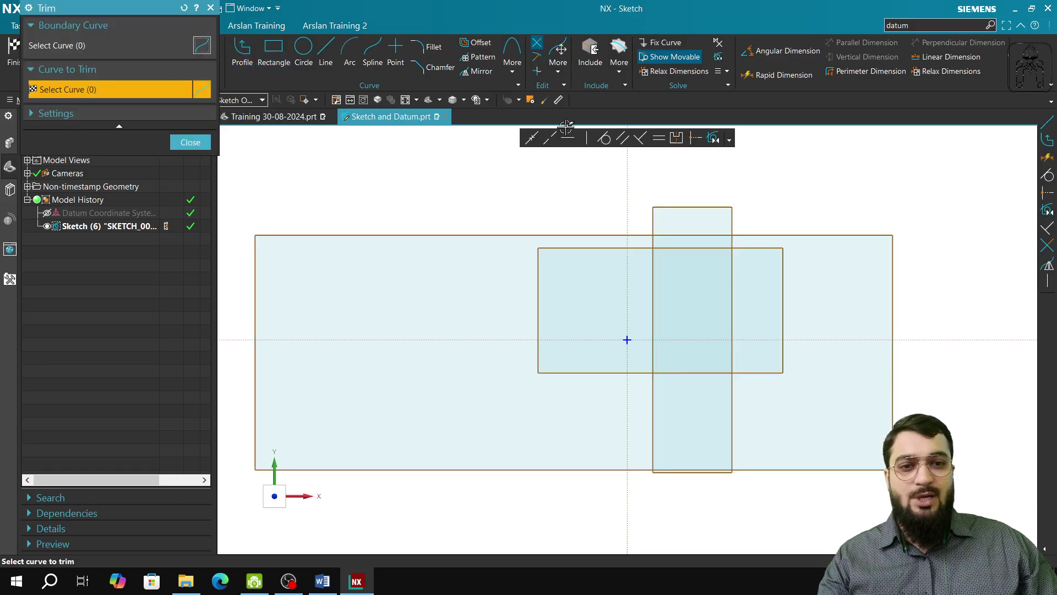
click(624, 235)
click(623, 248)
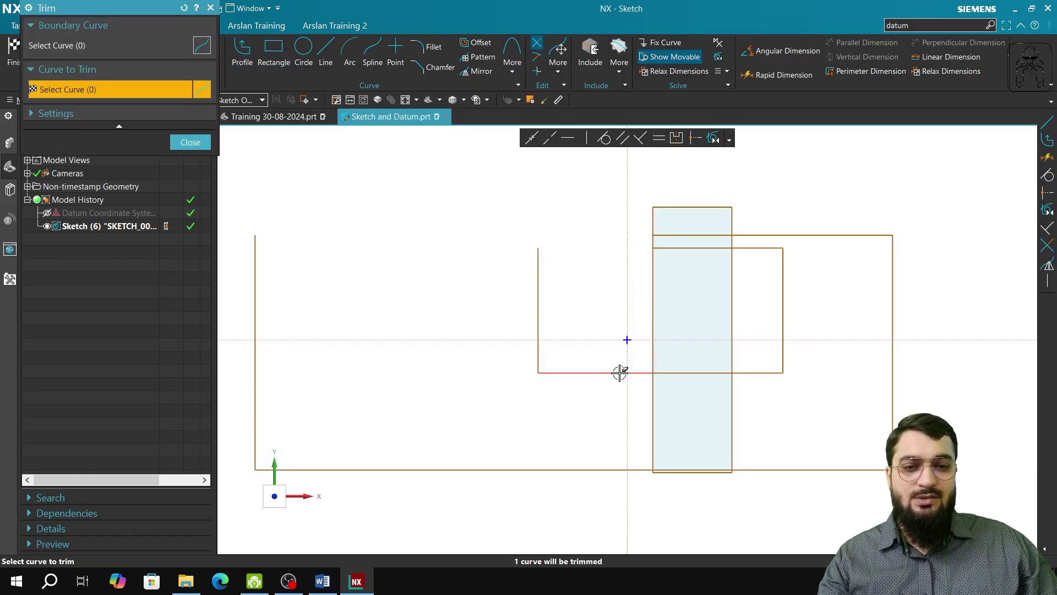
click(620, 373)
Extend the large rectangle's upper edge and the medium rectangle's upper and lower edges to close both rectangles again
click(536, 57)
click(689, 236)
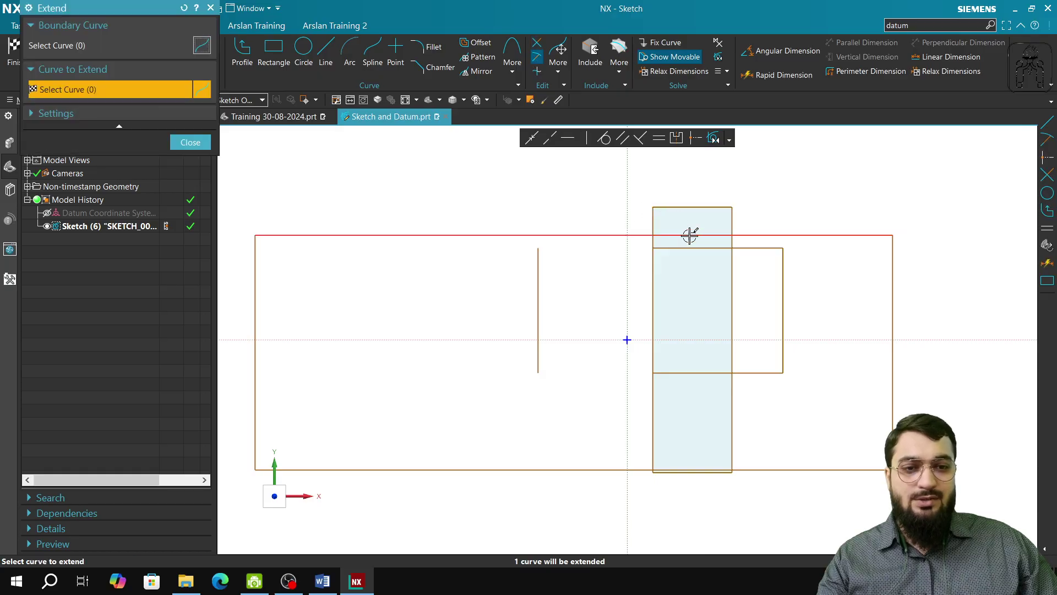
click(687, 249)
click(664, 372)
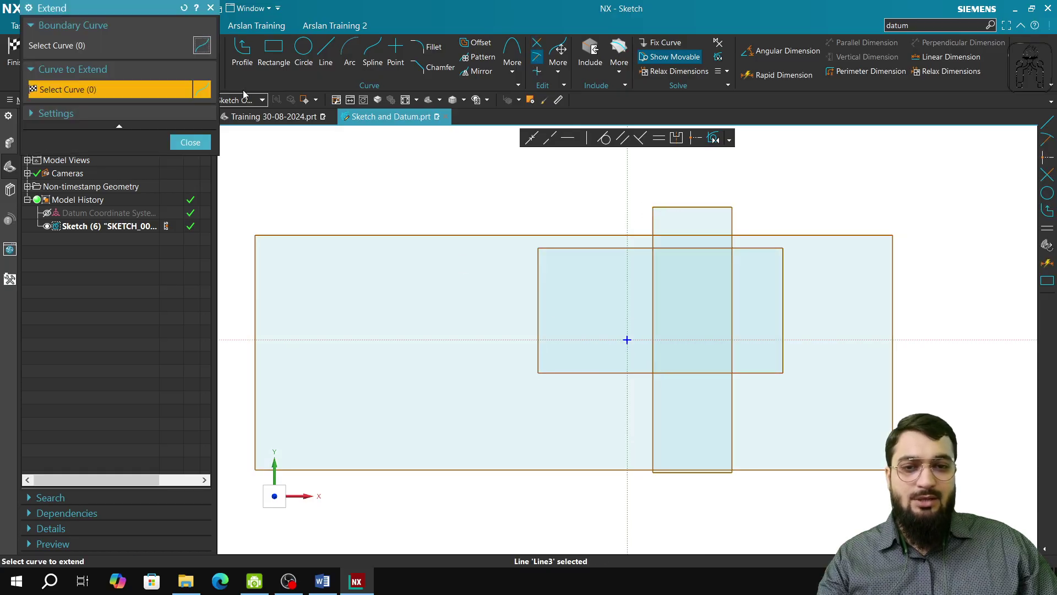
click(211, 8)
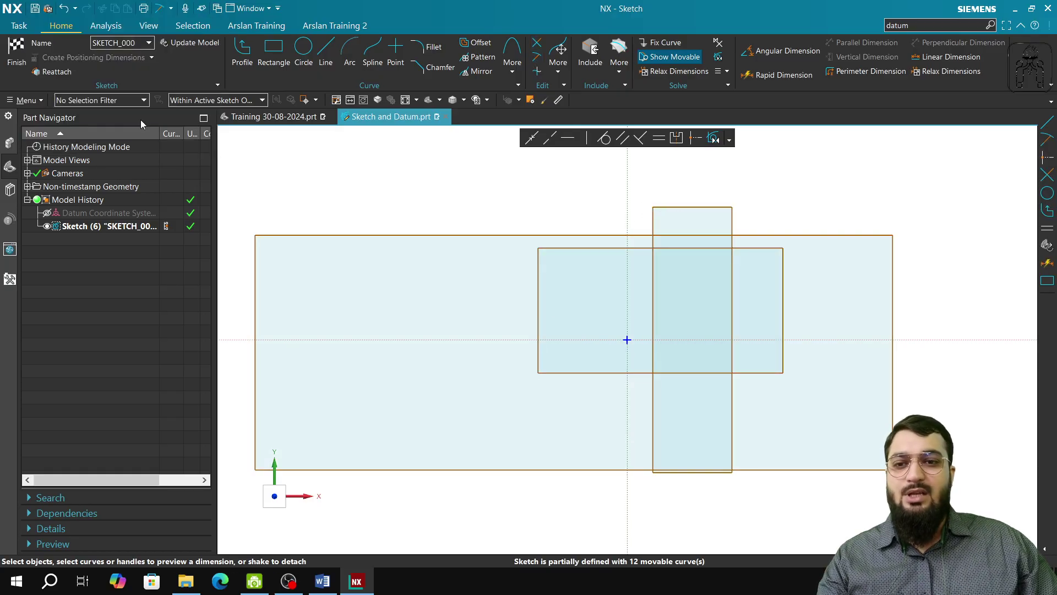
Finish the three-rectangle sketch without editing its parameters and return to the modeling environment
double_click(127, 226)
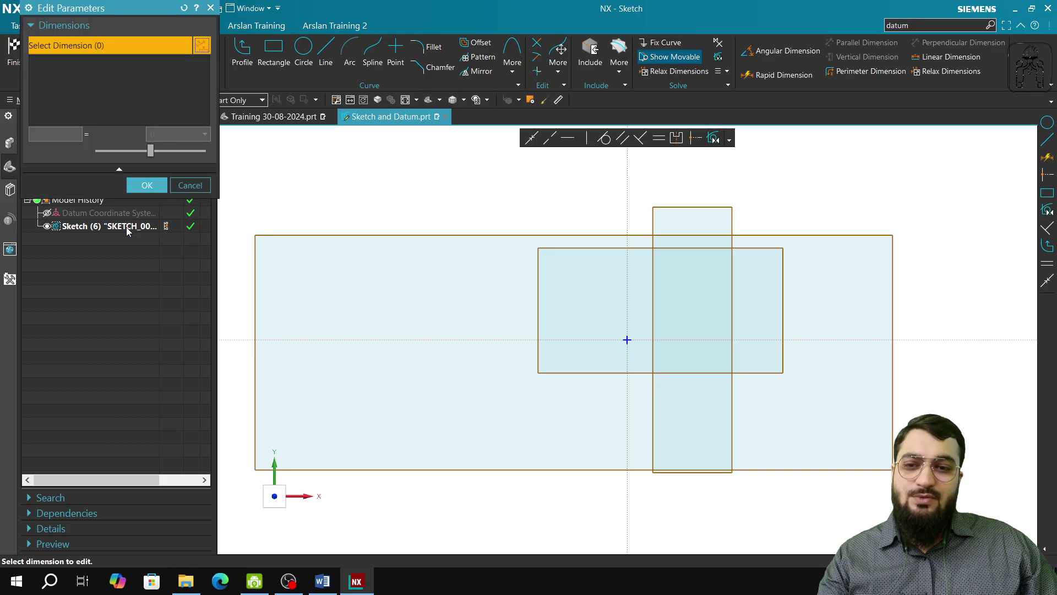
click(189, 184)
click(16, 55)
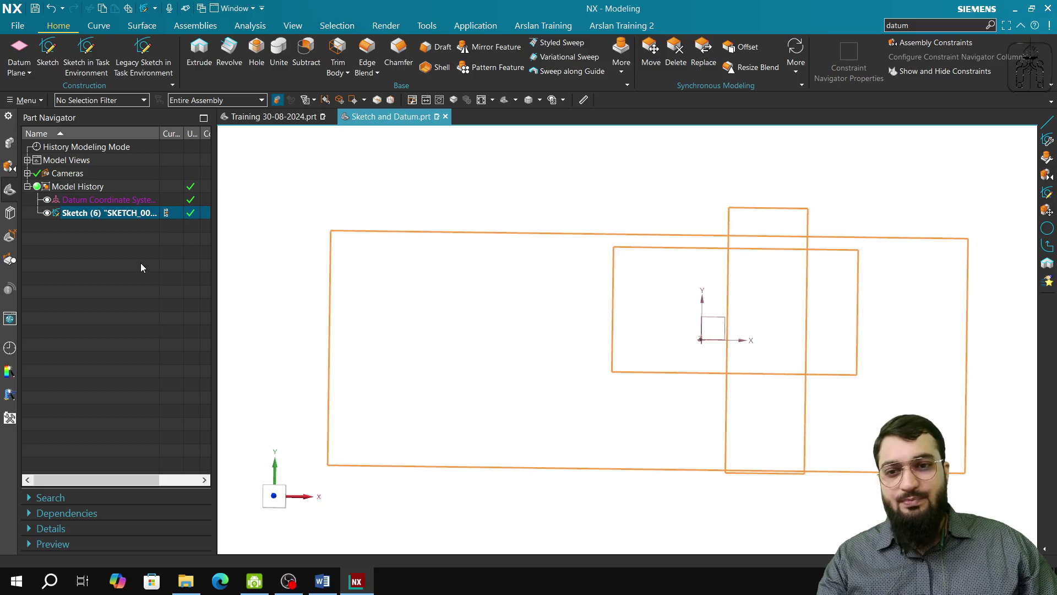
Start a new sketch in the task environment with the On Plane type, placed on the datum coordinate system's YZ plane
middle_drag(279, 305, 312, 479)
click(274, 496)
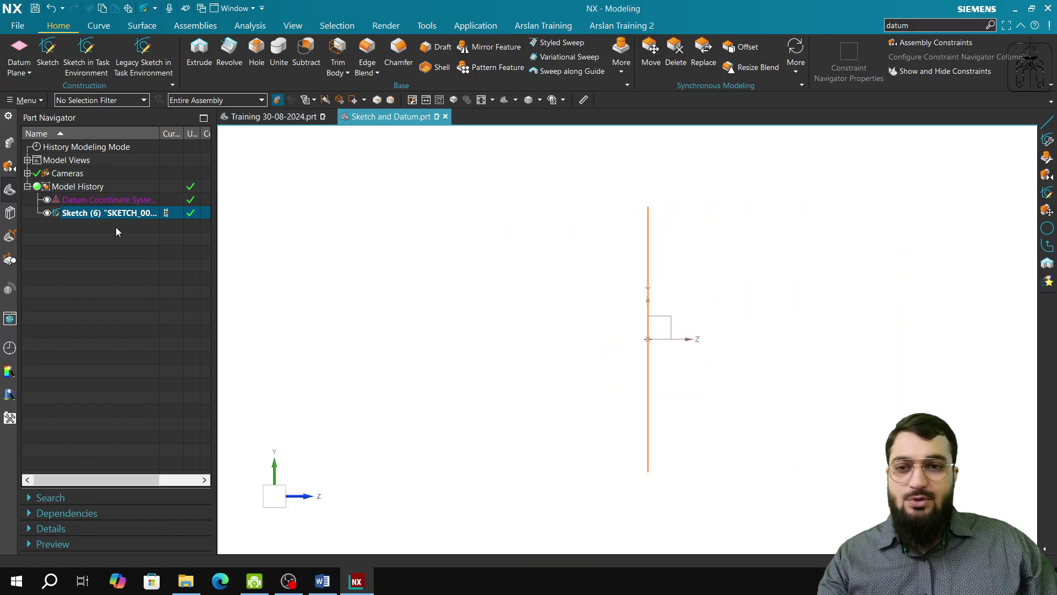
click(81, 46)
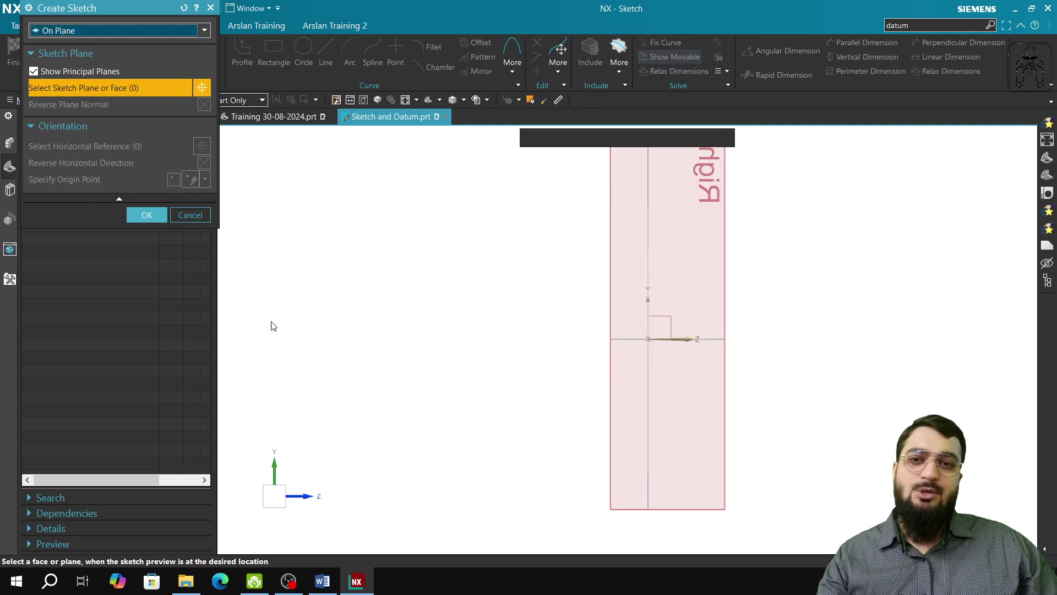
click(67, 32)
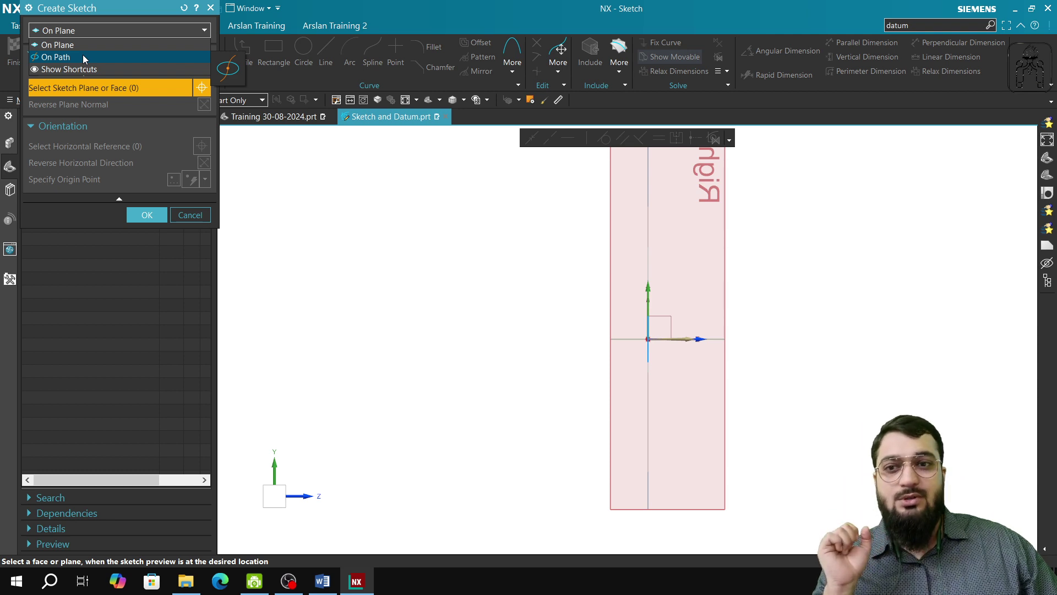
click(84, 44)
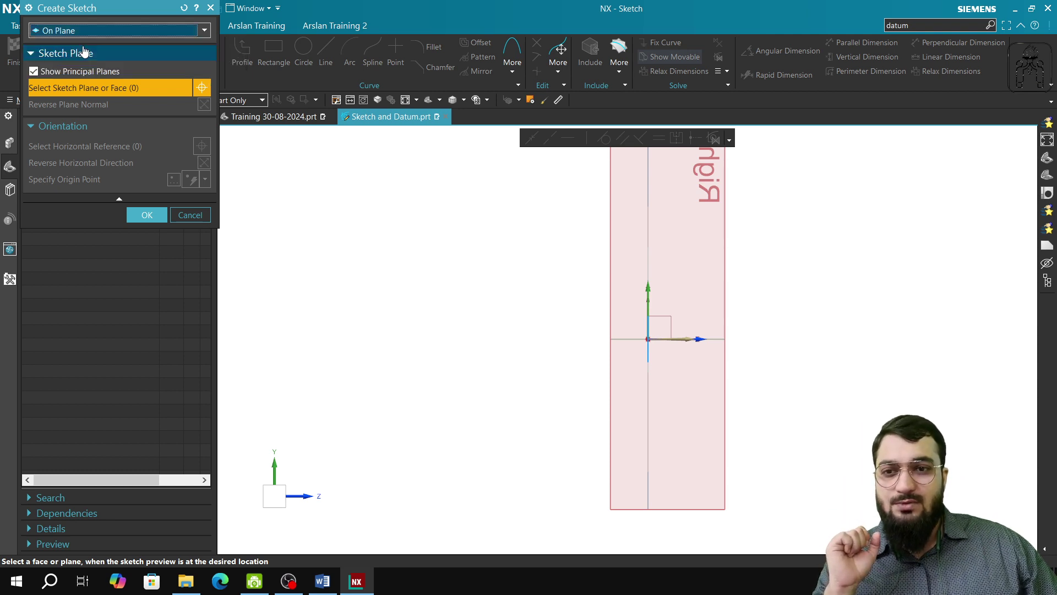
mouse_move(566, 338)
middle_down()
mouse_move(545, 338)
mouse_move(567, 344)
middle_up()
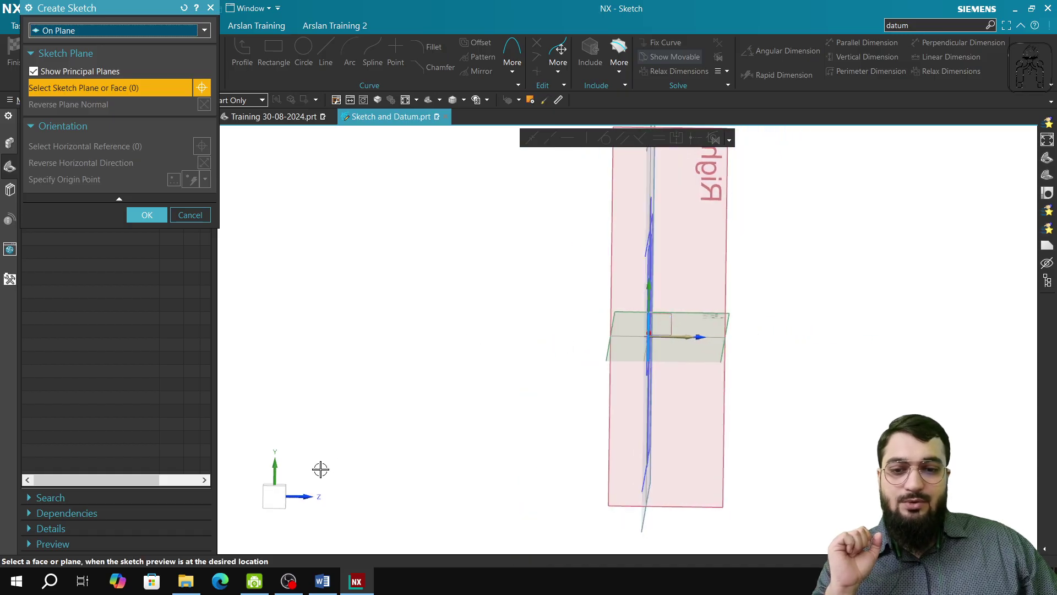
click(275, 496)
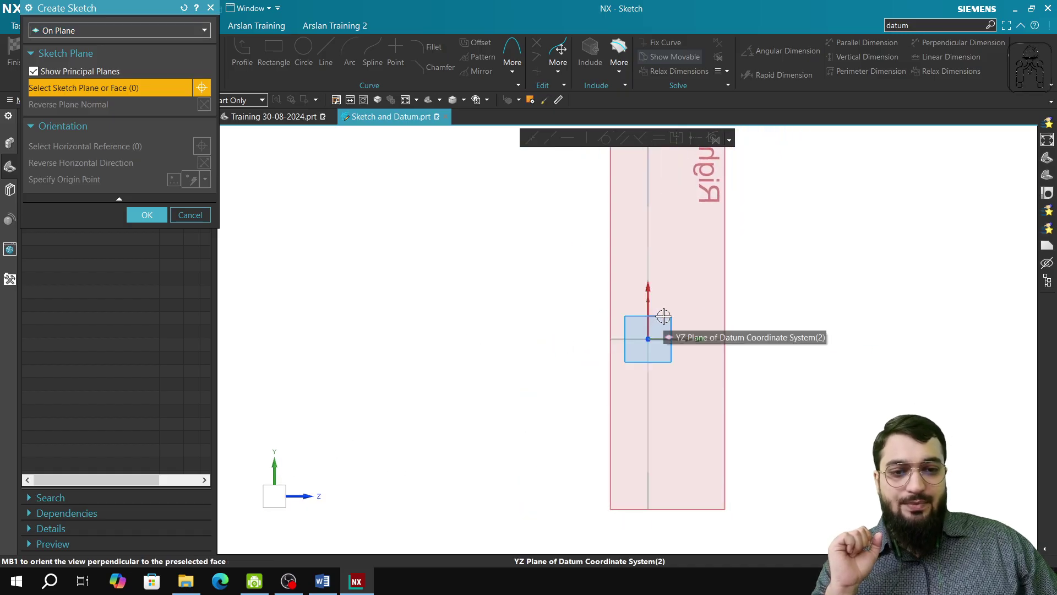
click(663, 322)
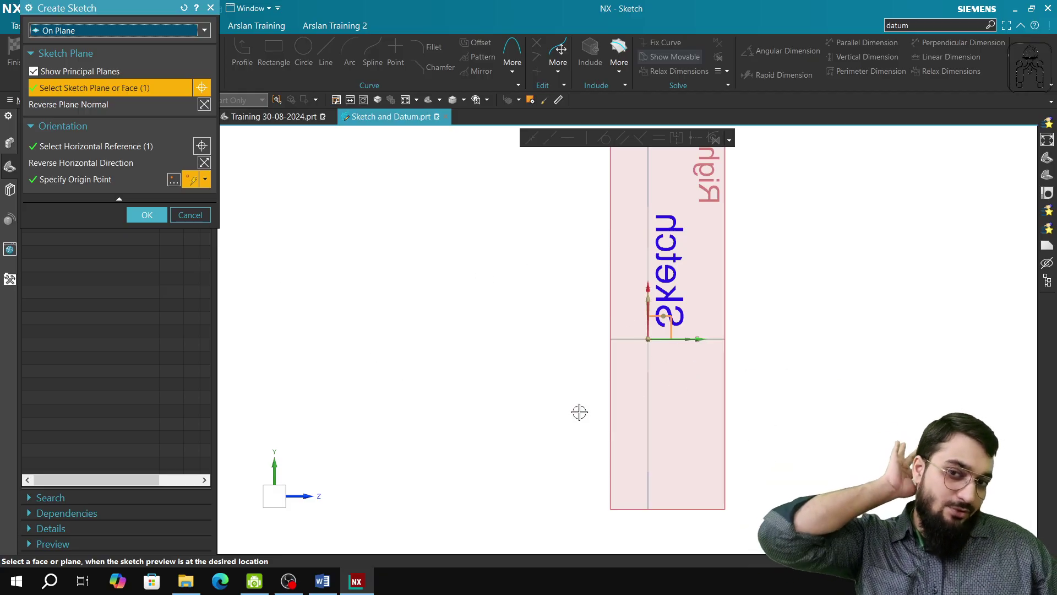
Reverse the new sketch's horizontal direction and orient the view so the sketch preview reads upright
middle_drag(578, 411, 738, 405)
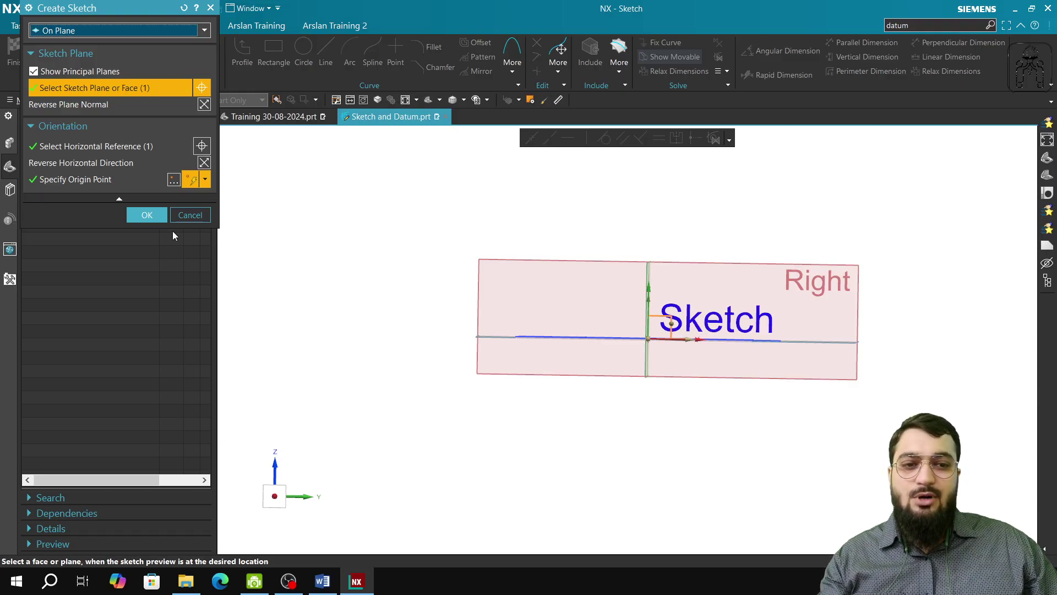
click(202, 165)
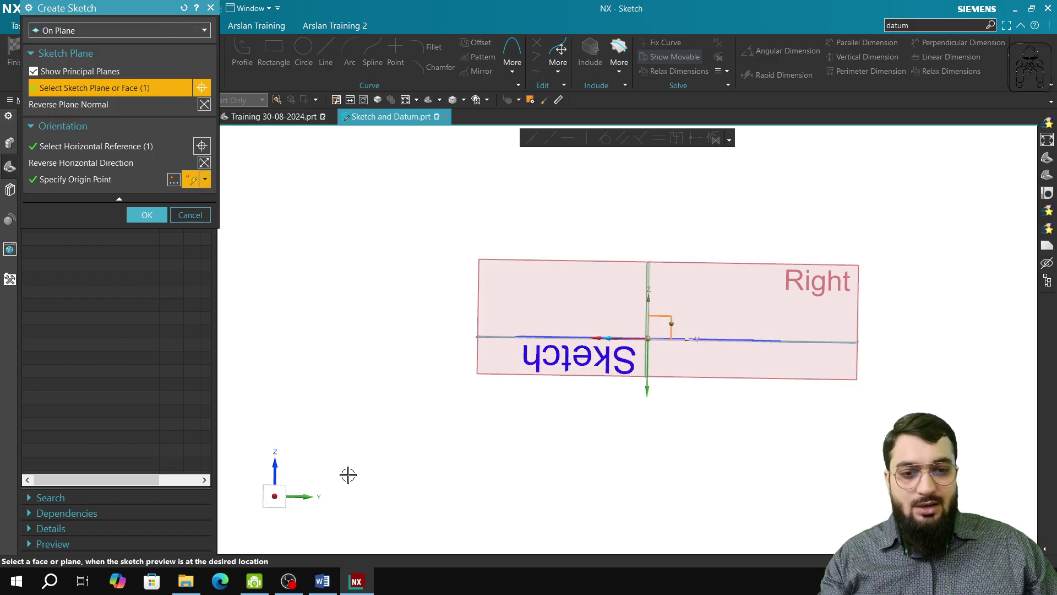
mouse_move(347, 474)
middle_down()
mouse_move(536, 500)
mouse_move(538, 589)
mouse_move(528, 504)
mouse_move(612, 592)
mouse_move(468, 551)
mouse_move(330, 534)
middle_up()
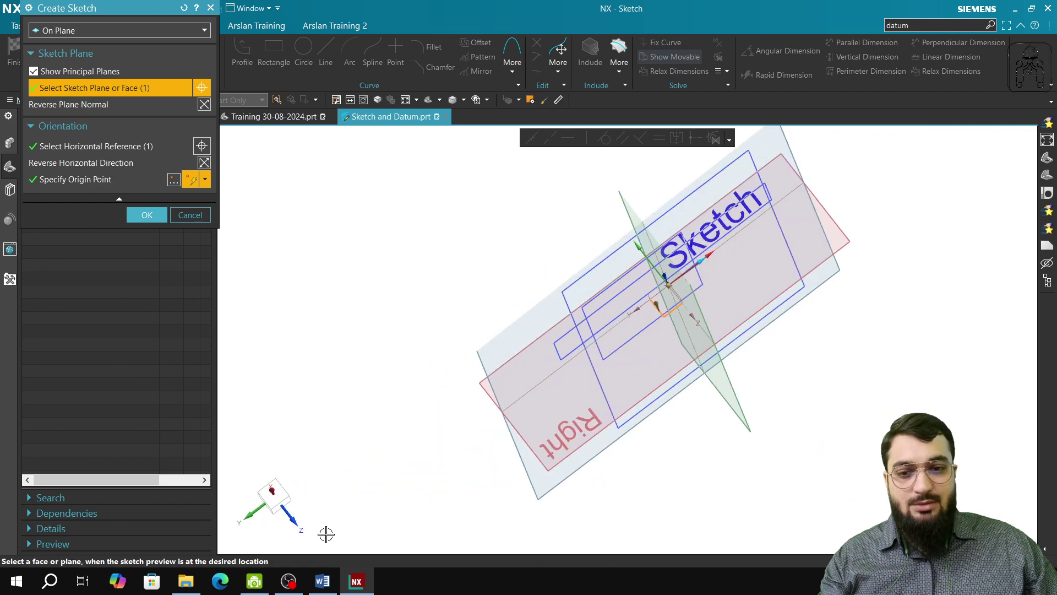
click(274, 487)
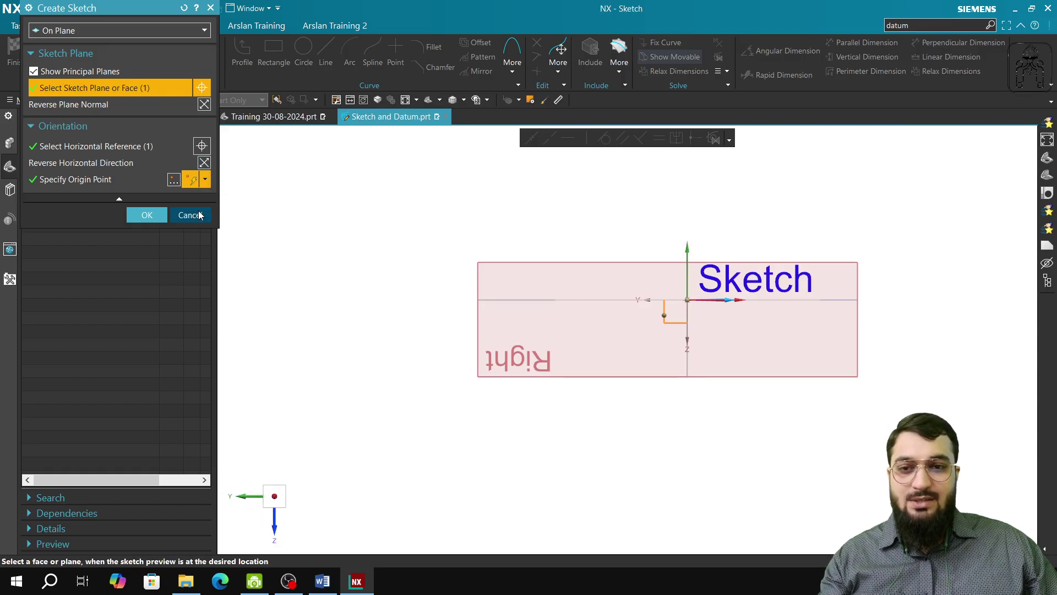
Flip the sketch's horizontal direction back and forth to compare the two orientations
click(204, 162)
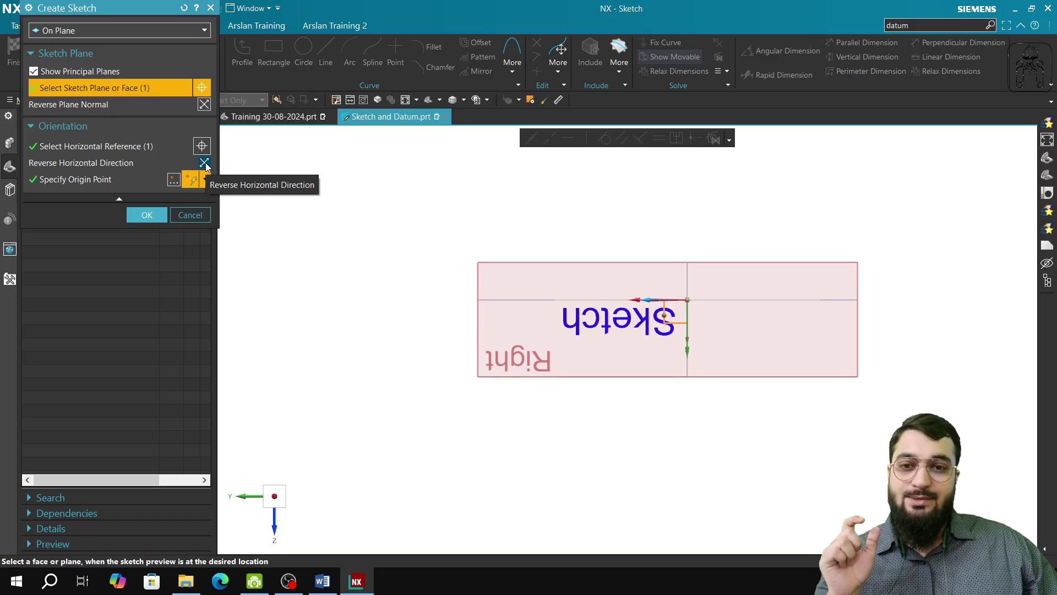
click(204, 163)
click(204, 163)
click(204, 163)
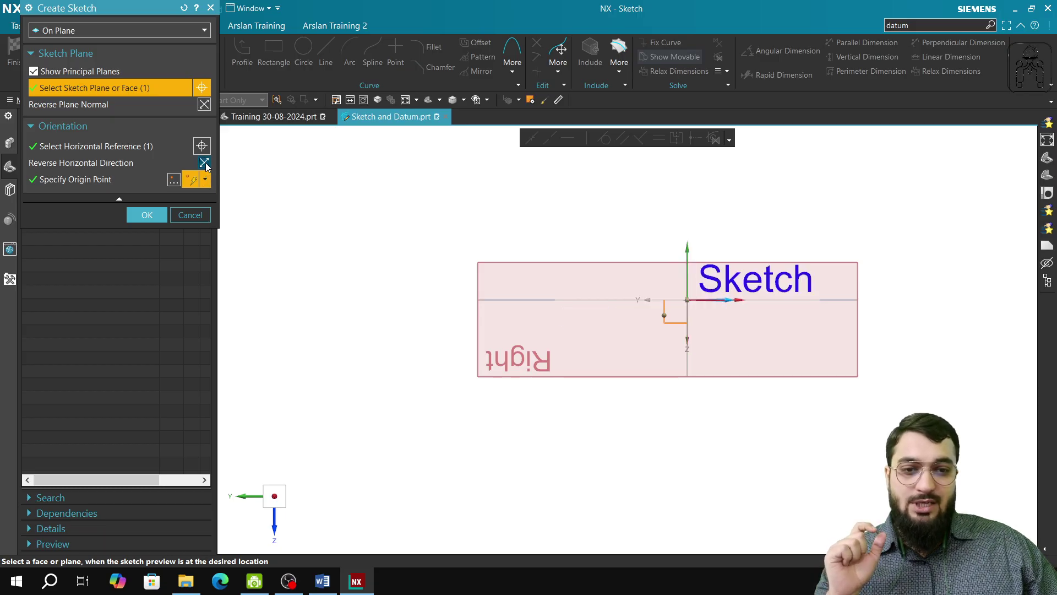
click(204, 163)
click(204, 163)
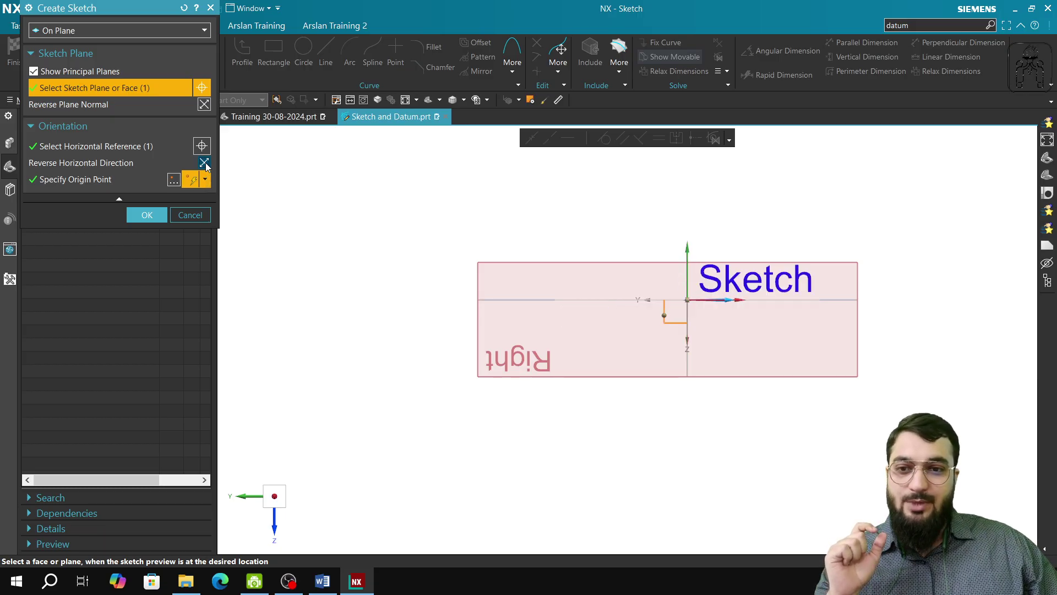
Review the point types available for defining the sketch's origin, keeping Existing Point
click(173, 181)
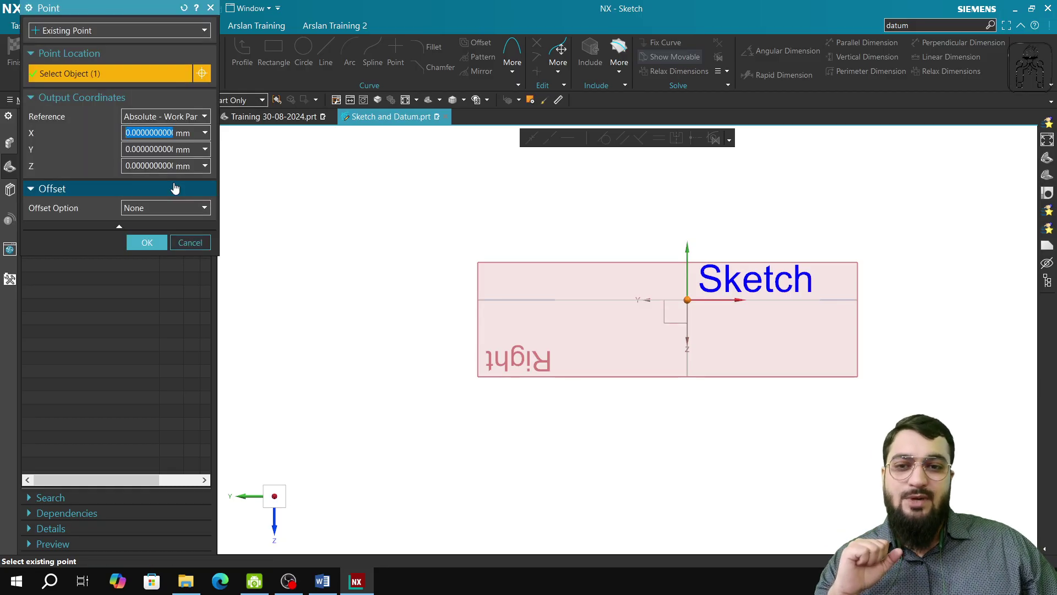
click(192, 243)
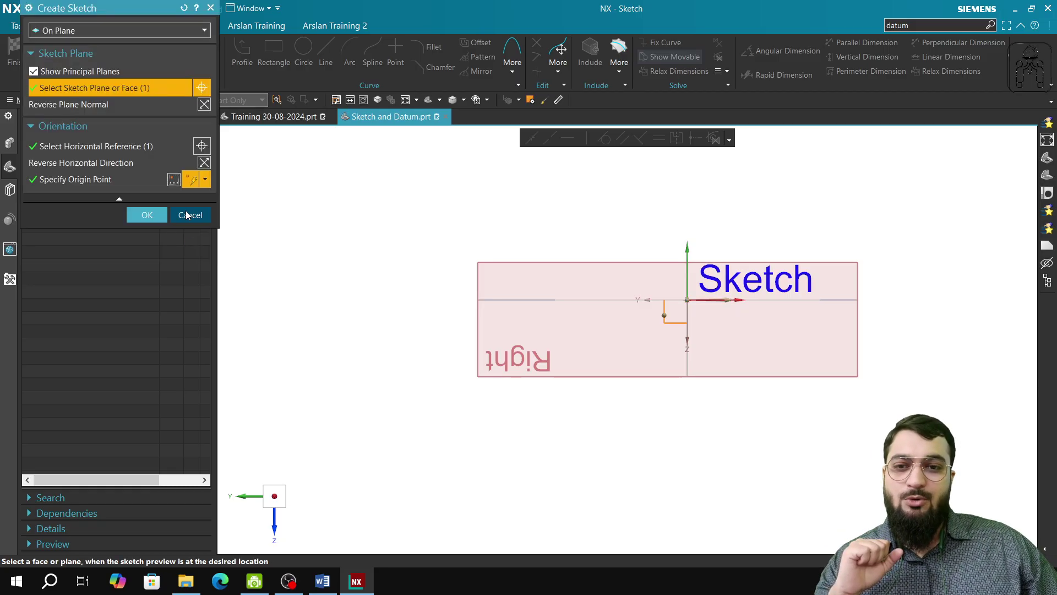
click(173, 182)
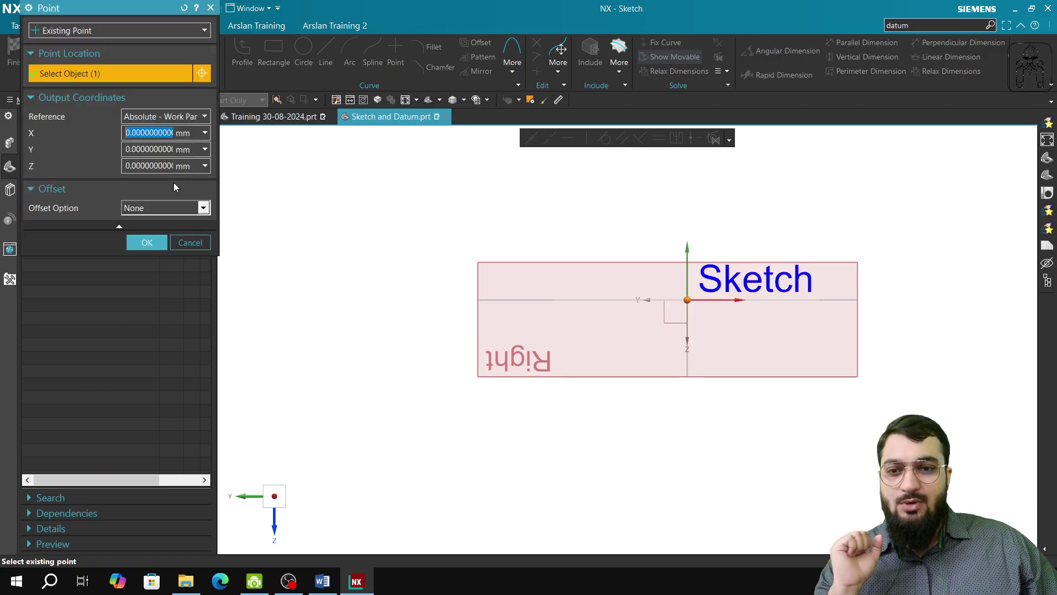
click(70, 30)
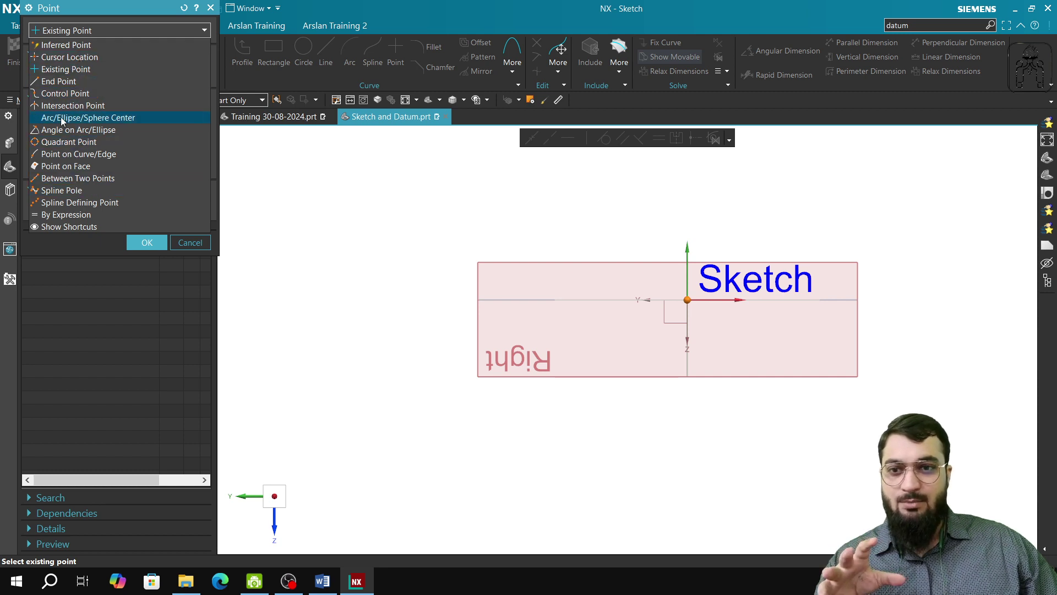
click(112, 27)
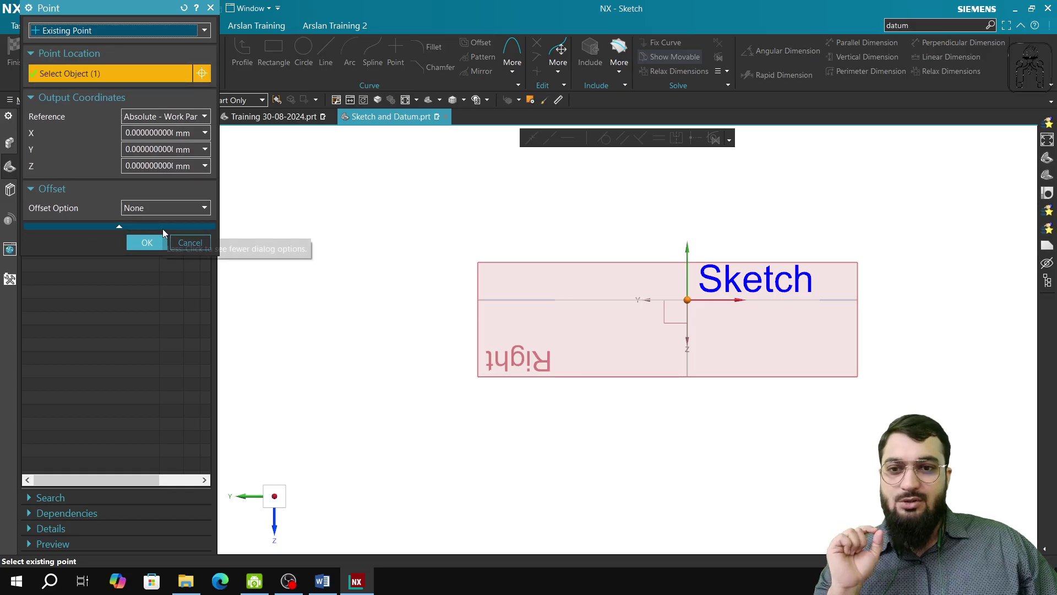
Try the Rectangular offset option for the sketch's origin point
middle_drag(651, 465, 661, 470)
middle_drag(661, 469, 660, 467)
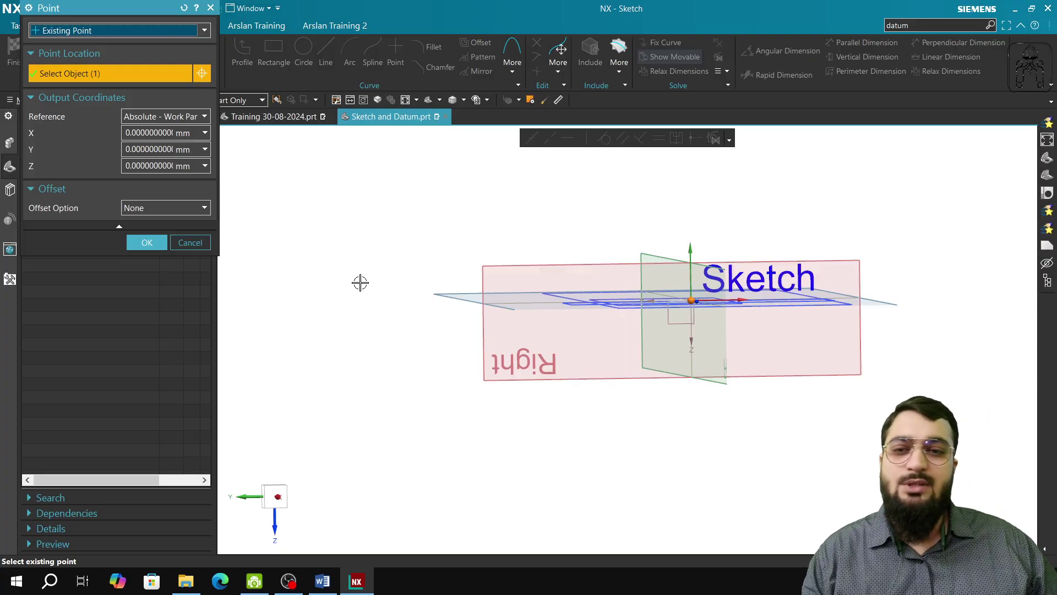
click(190, 212)
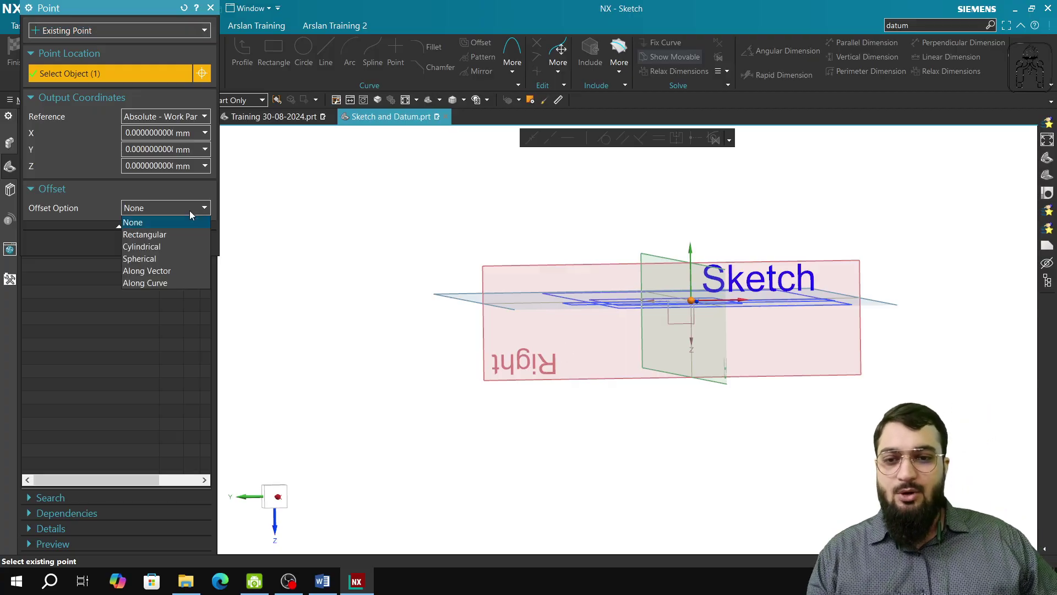
click(147, 235)
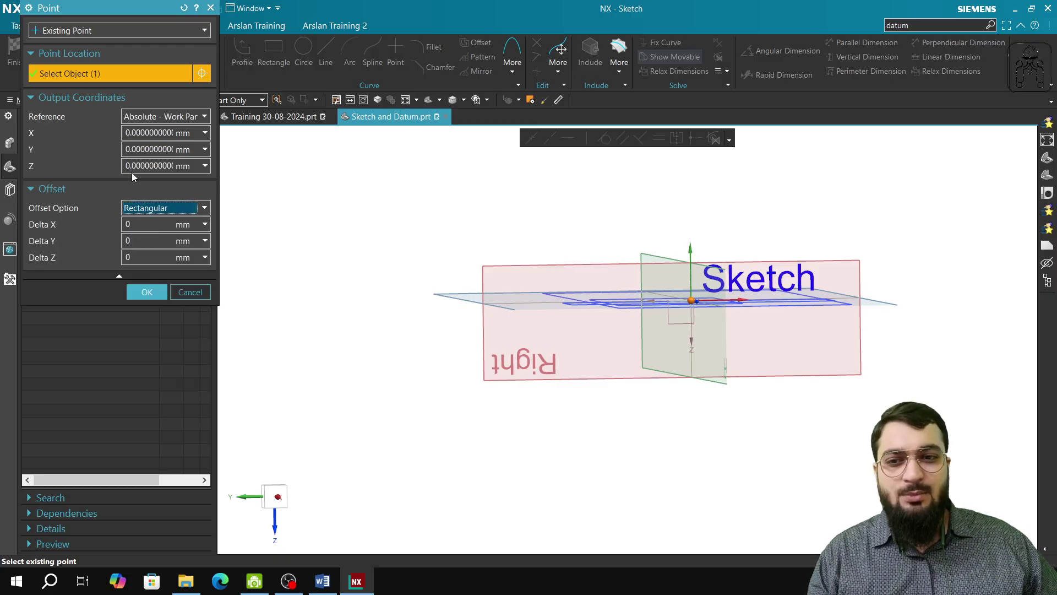
Try offsetting the origin point Along Vector with a datum plane normal as direction, and reset the point definition
click(159, 208)
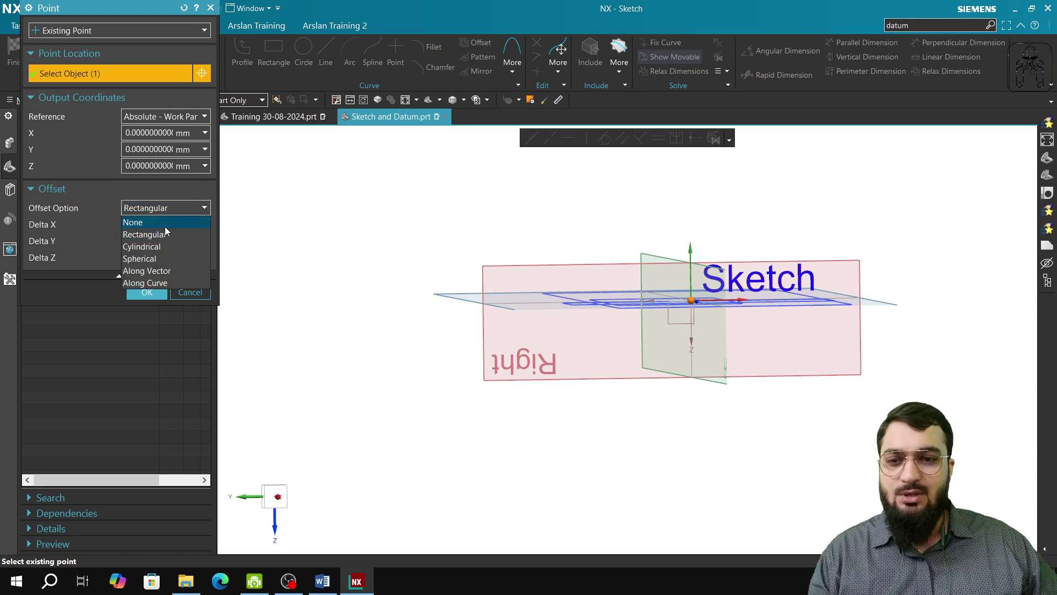
click(160, 272)
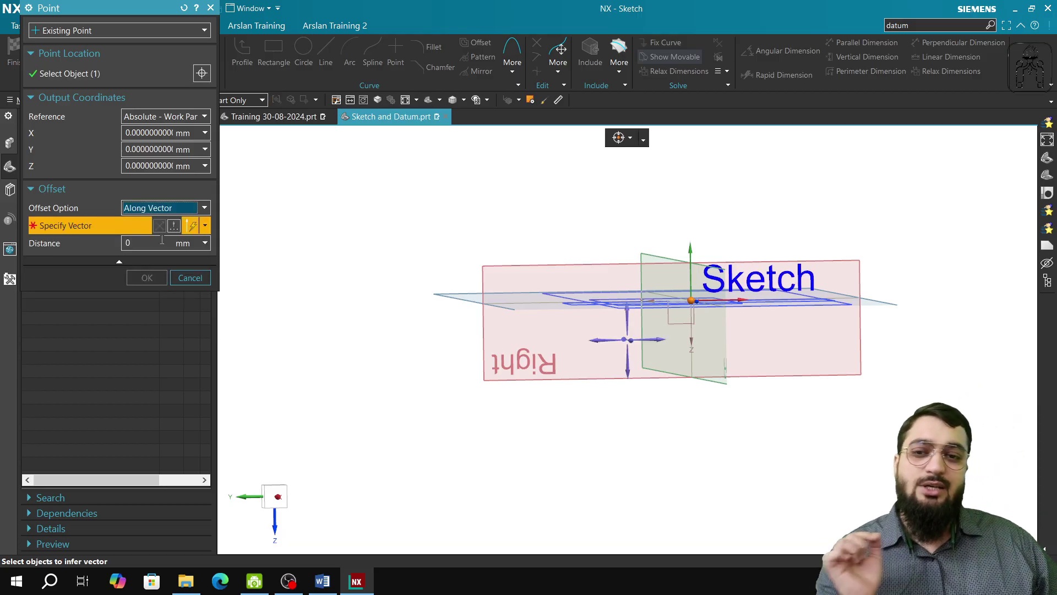
click(275, 497)
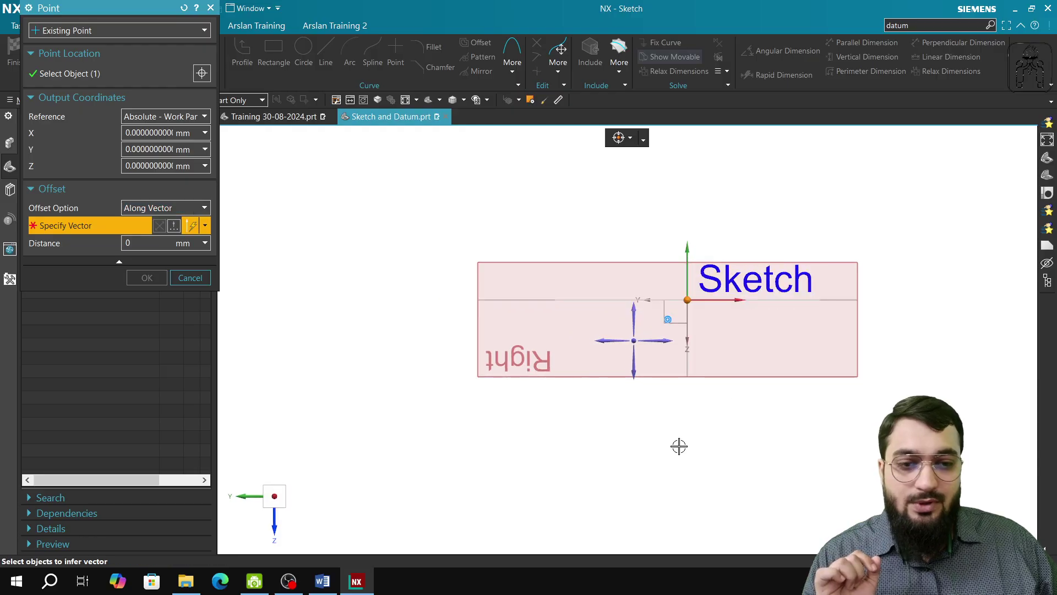
click(732, 300)
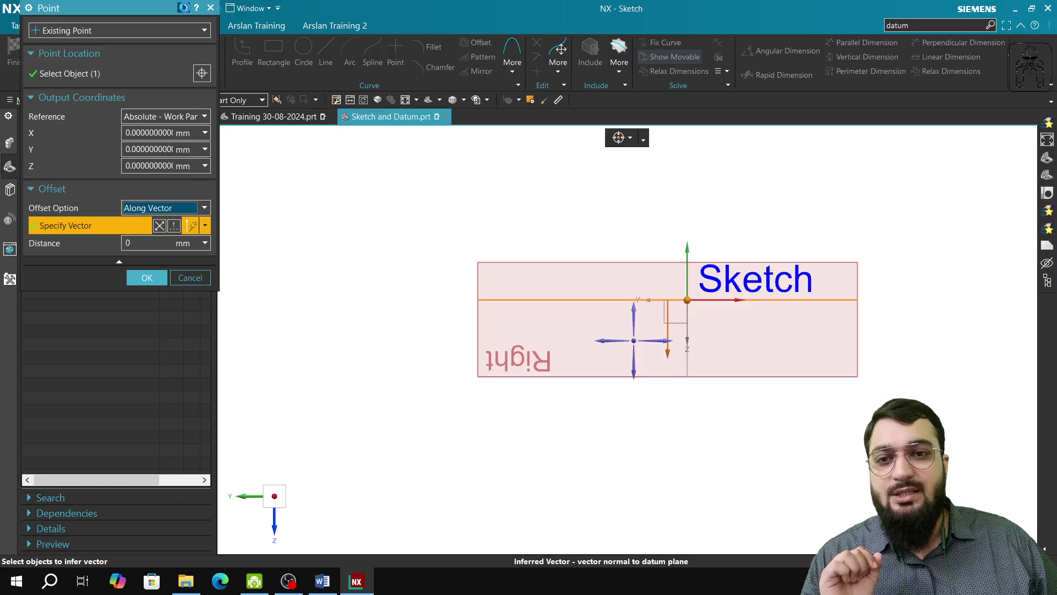
click(184, 8)
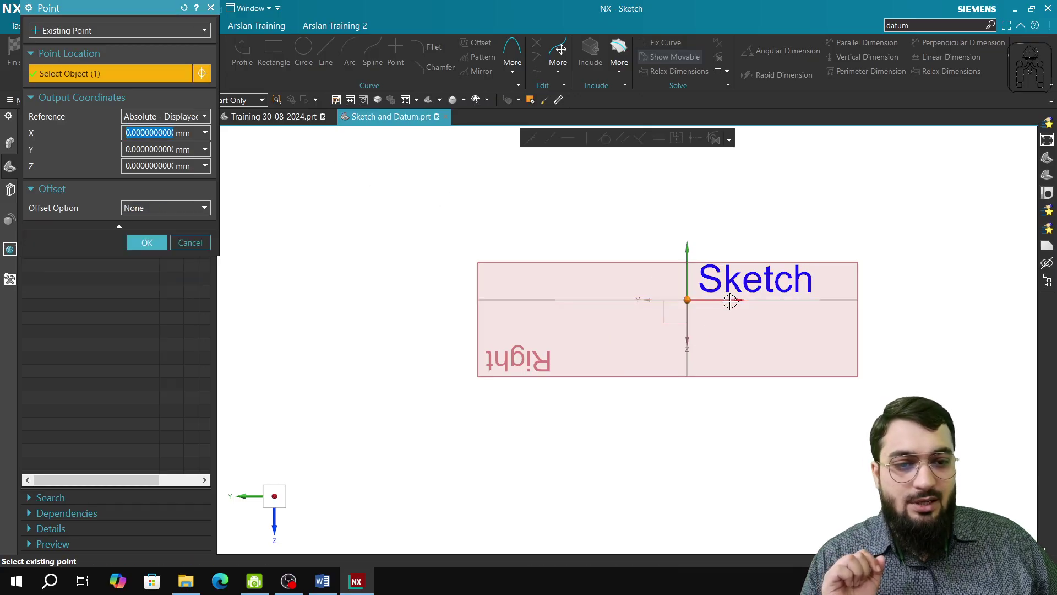
Try offsetting the origin point Along Vector in the Y-axis direction, with distances of 500 mm and -500 mm
click(159, 210)
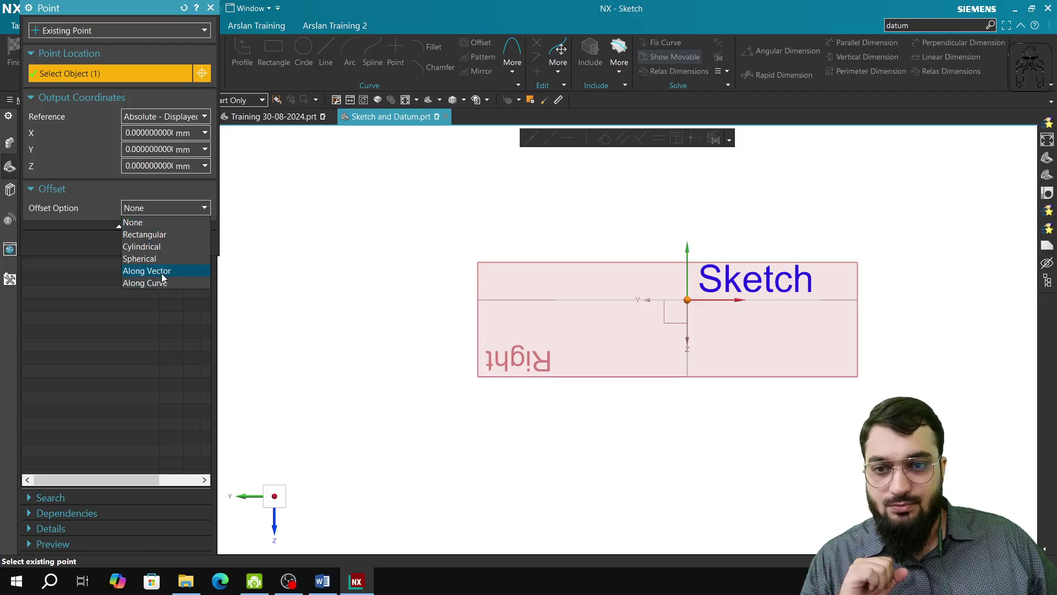
click(162, 271)
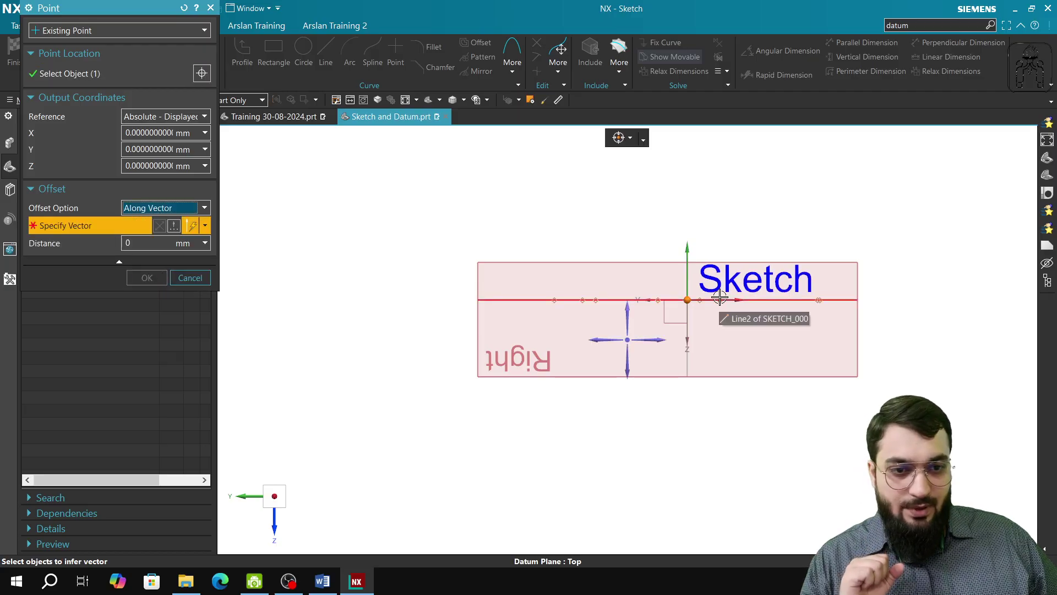
click(651, 341)
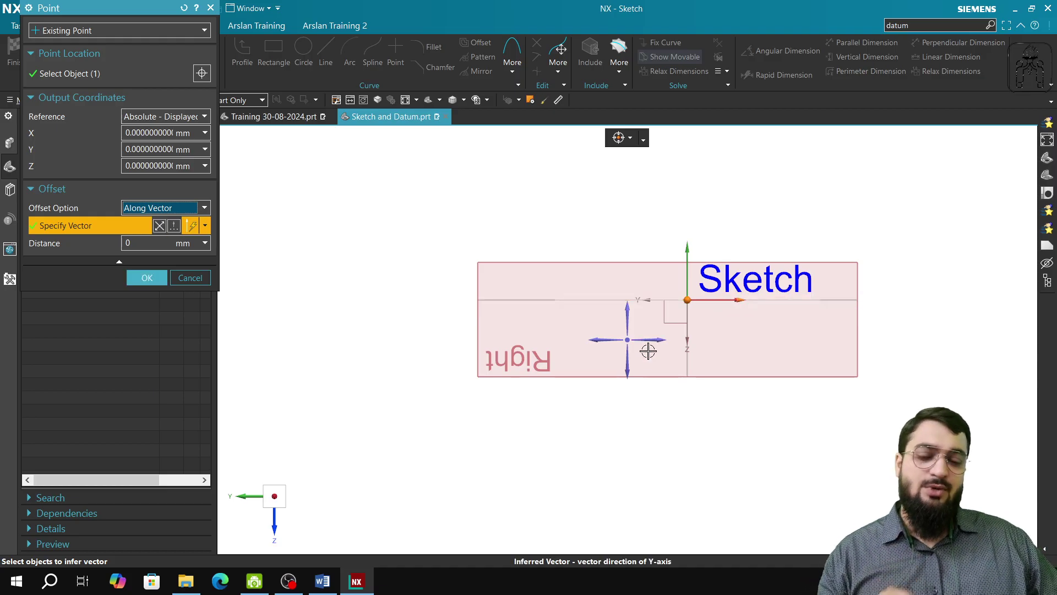
click(153, 242)
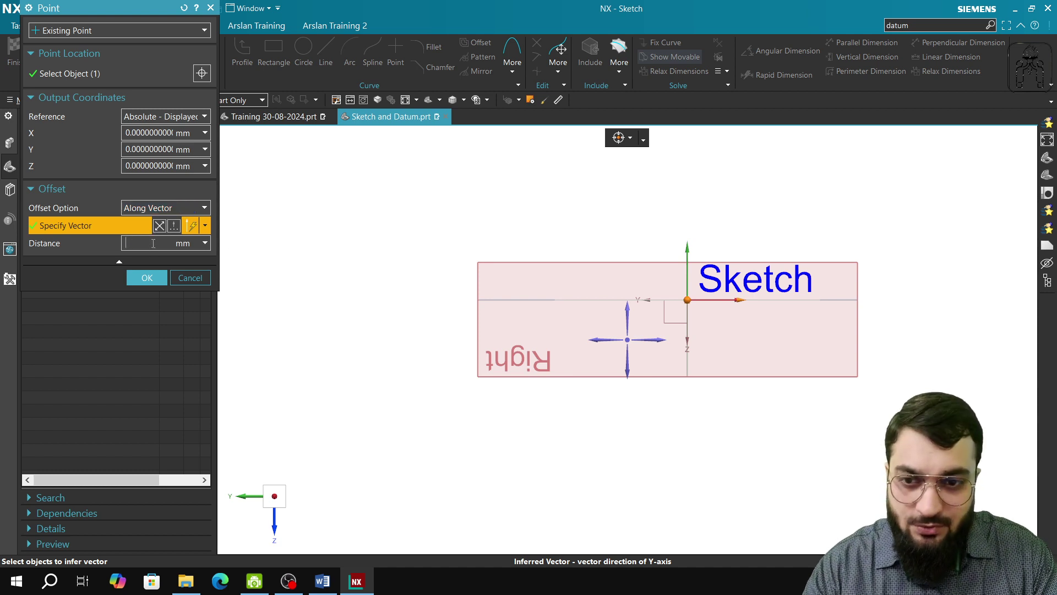
text(500)
key(Return)
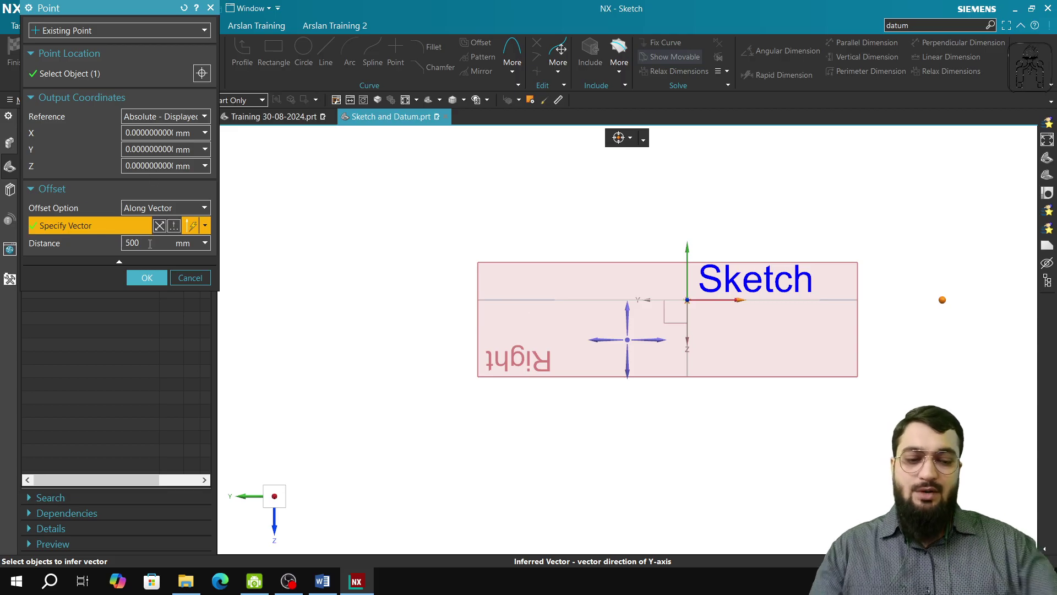
text(500)
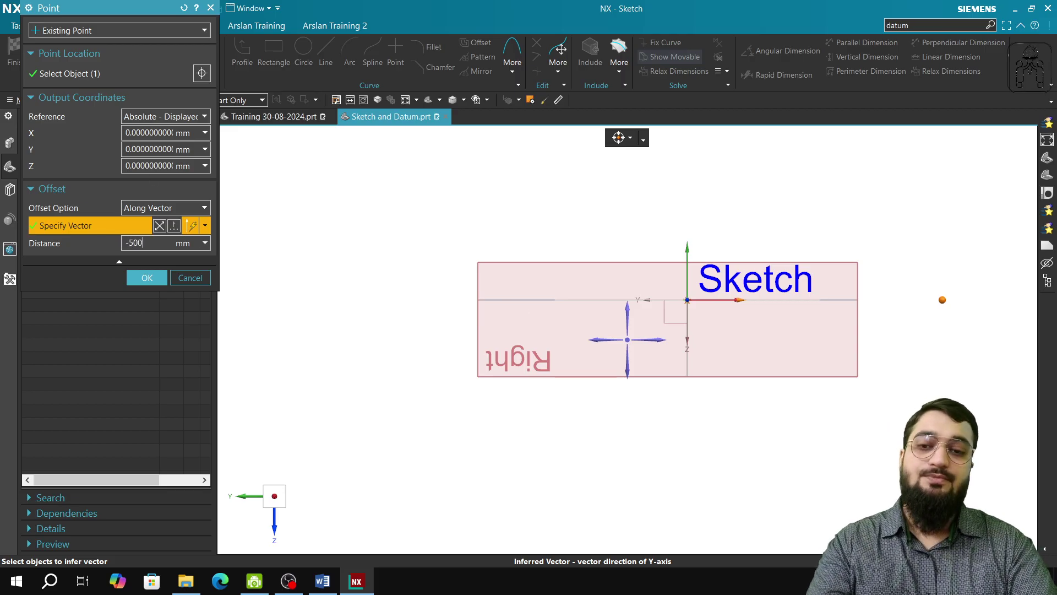
key(Return)
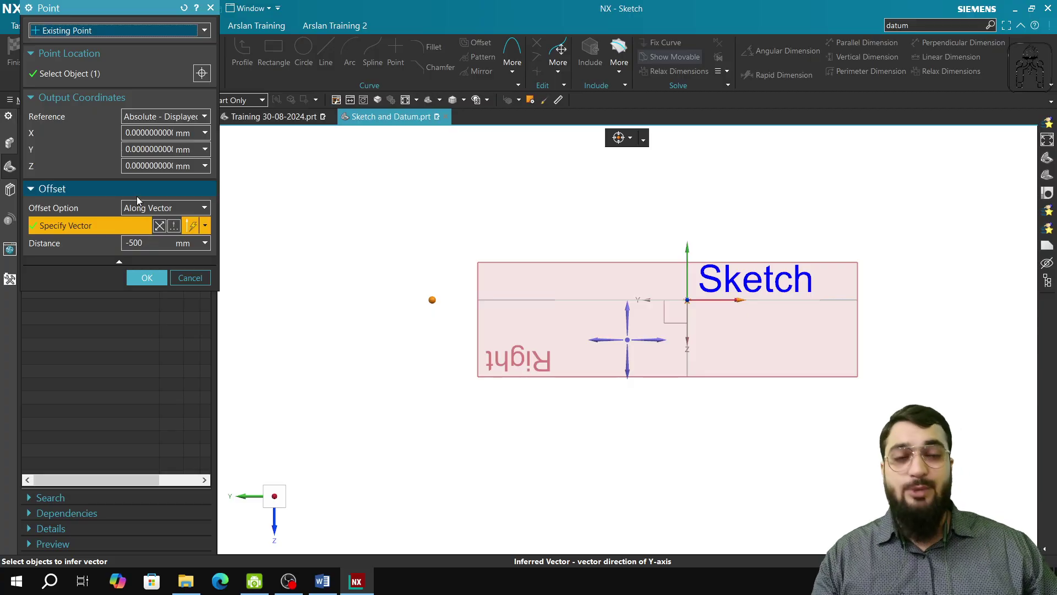
Try offsetting the origin point Along Curve on the largest rectangle's short edge with an arc length of 100 mm
click(149, 208)
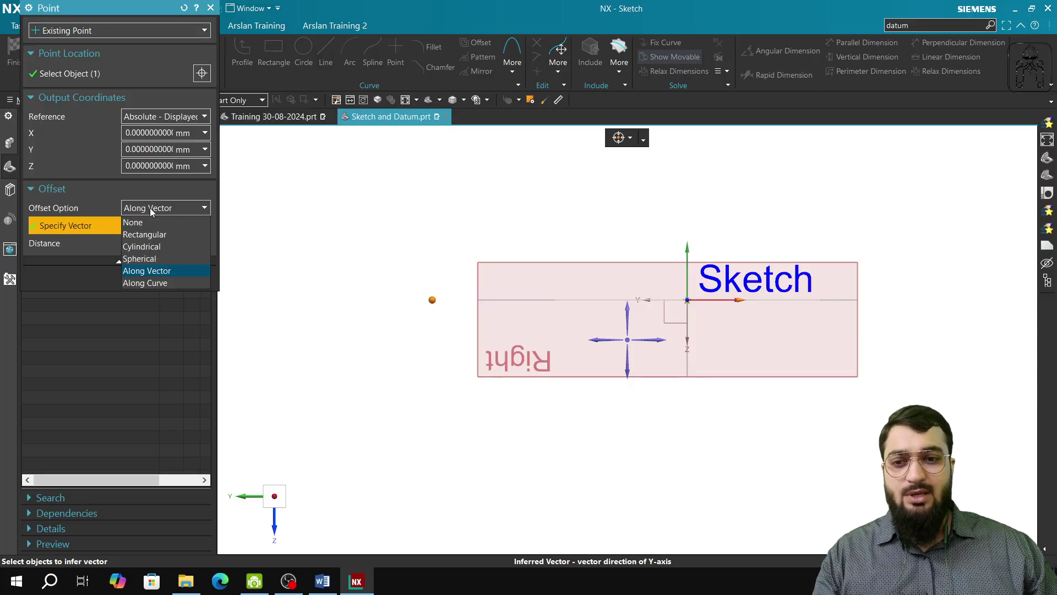
click(160, 283)
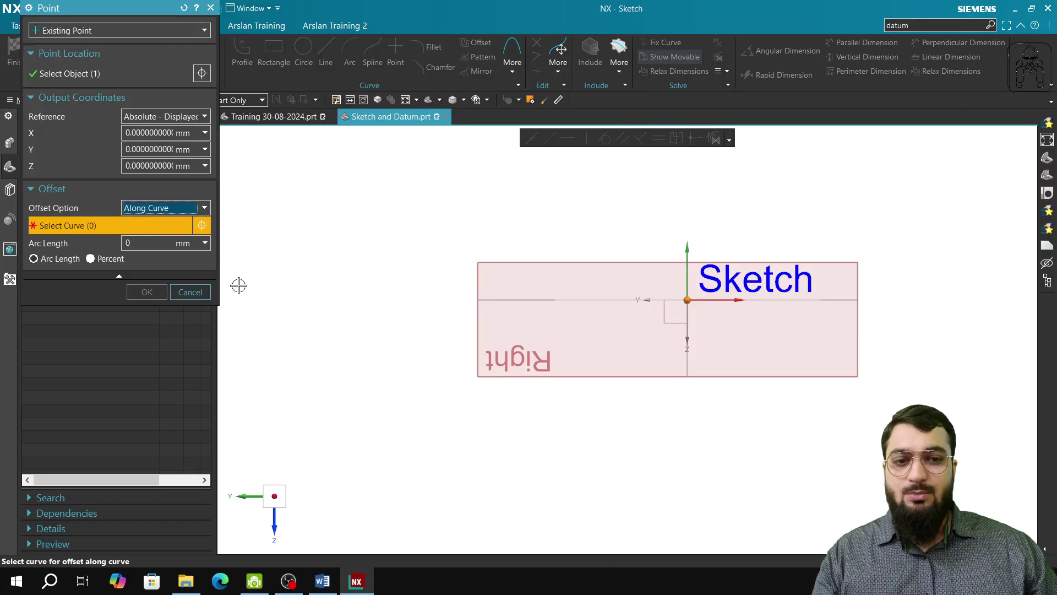
middle_drag(710, 441, 702, 420)
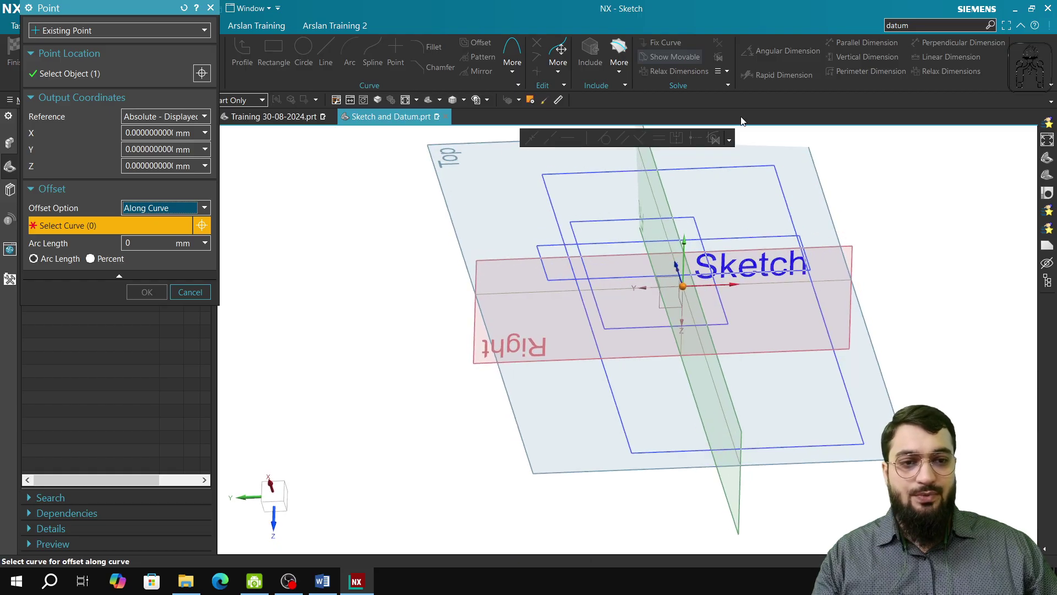
click(747, 167)
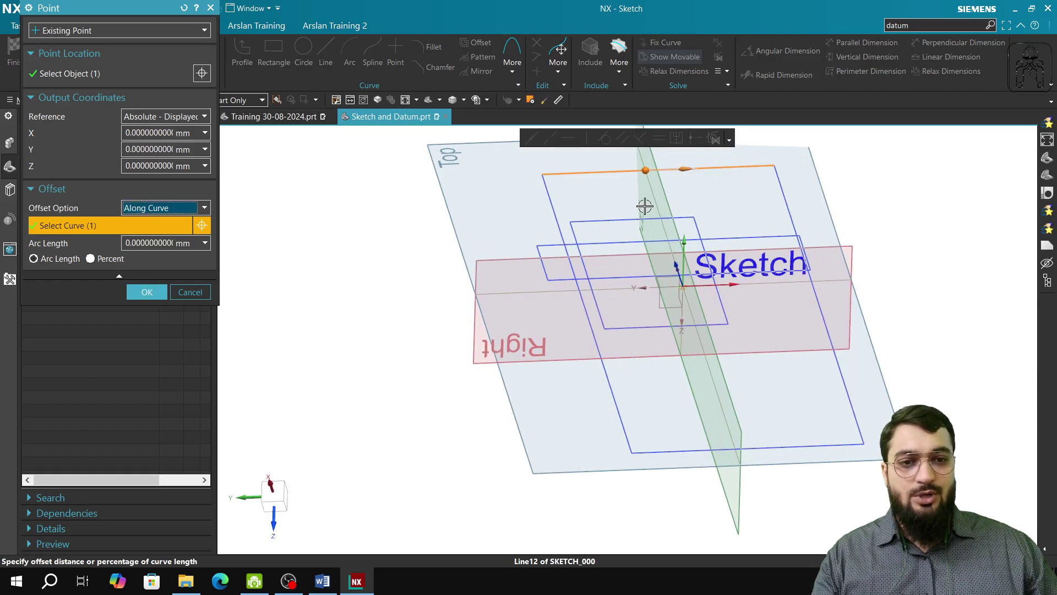
click(84, 31)
click(84, 31)
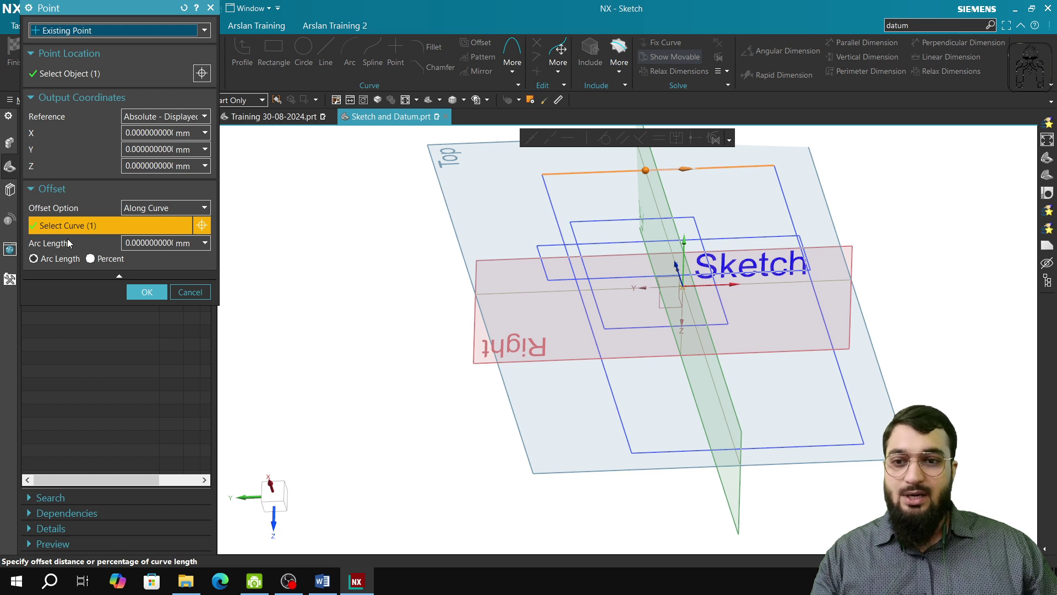
click(644, 168)
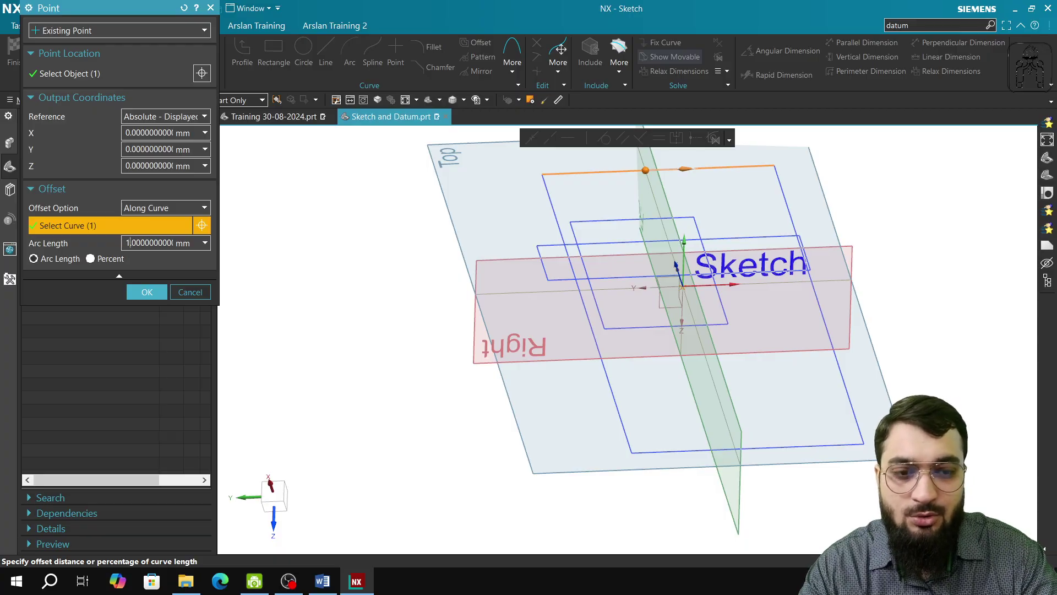
click(128, 243)
text(00)
key(Tab)
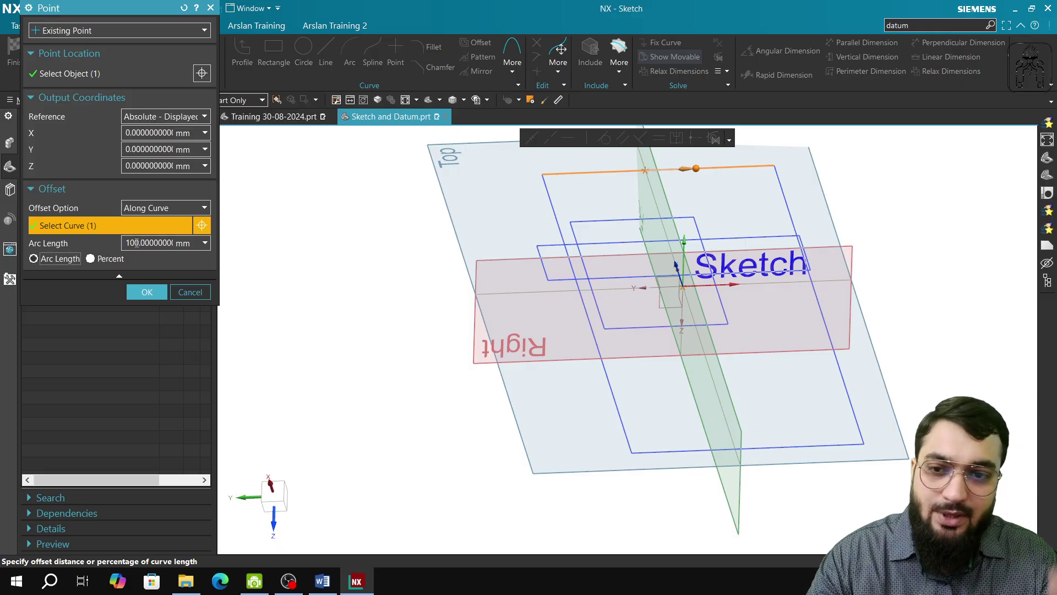
Try arc lengths of 200 mm and -200 mm along the short edge, and reset the point definition
click(135, 242)
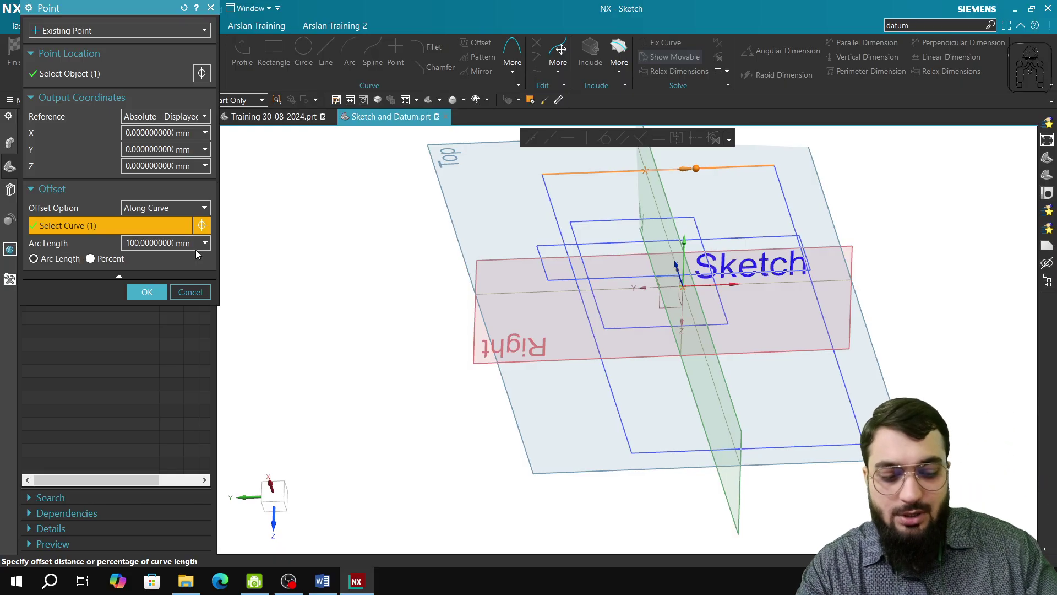
key(BackSpace)
text(2)
key(Tab)
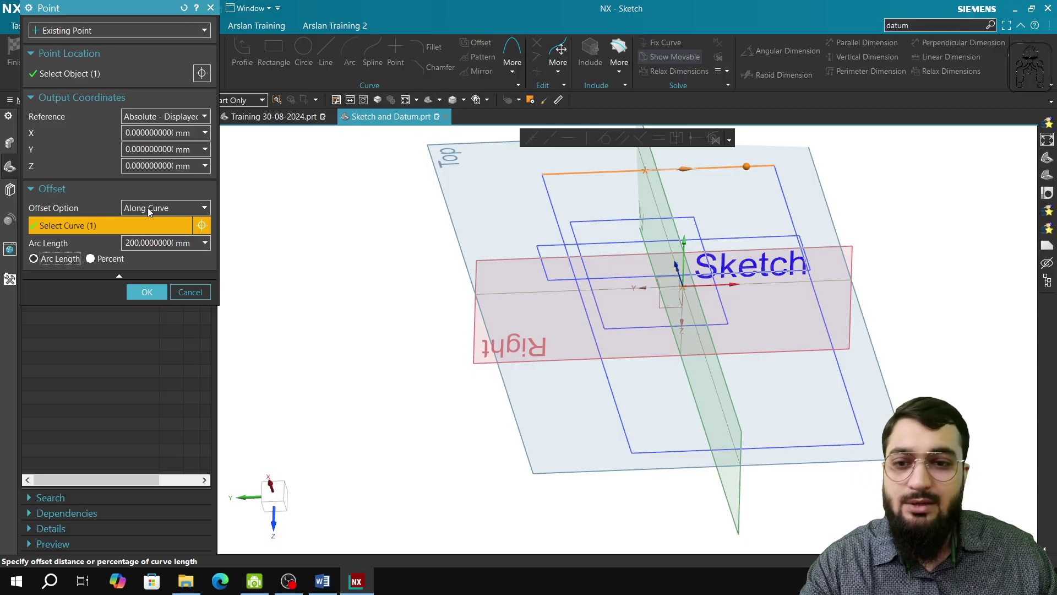
click(207, 247)
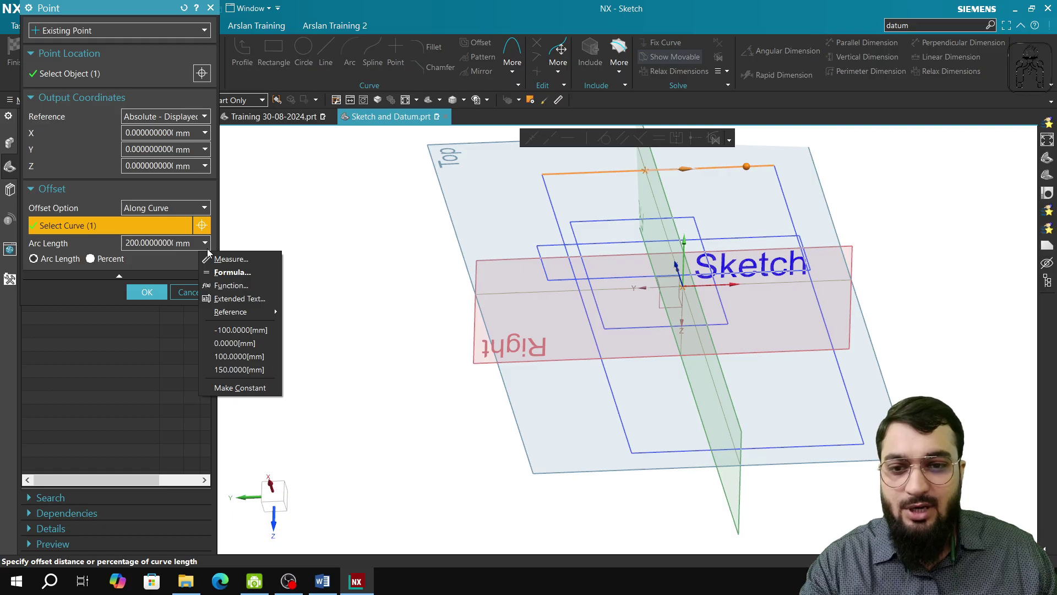
click(131, 247)
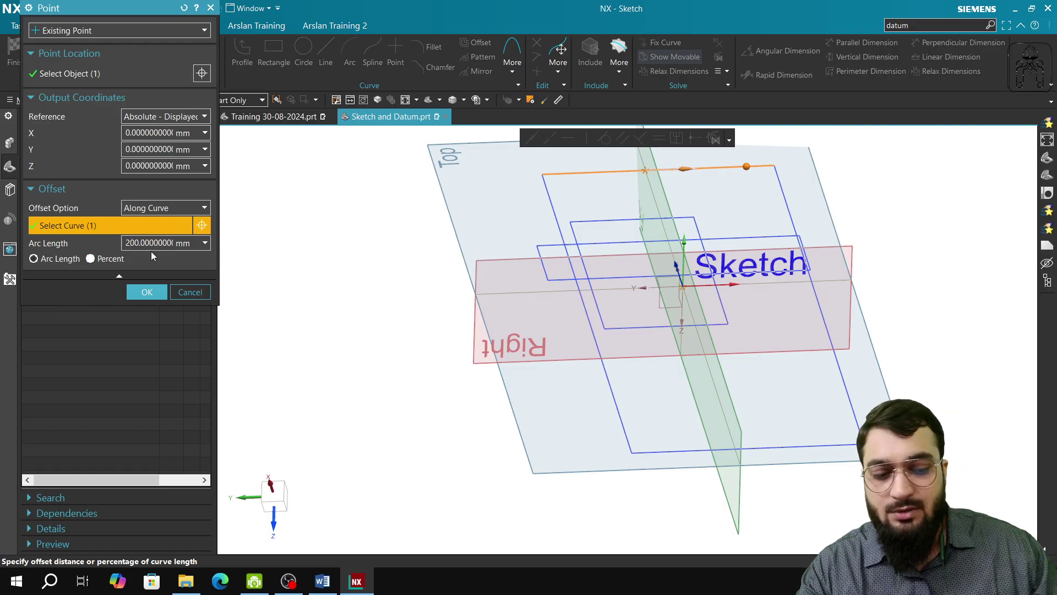
text(-)
key(Tab)
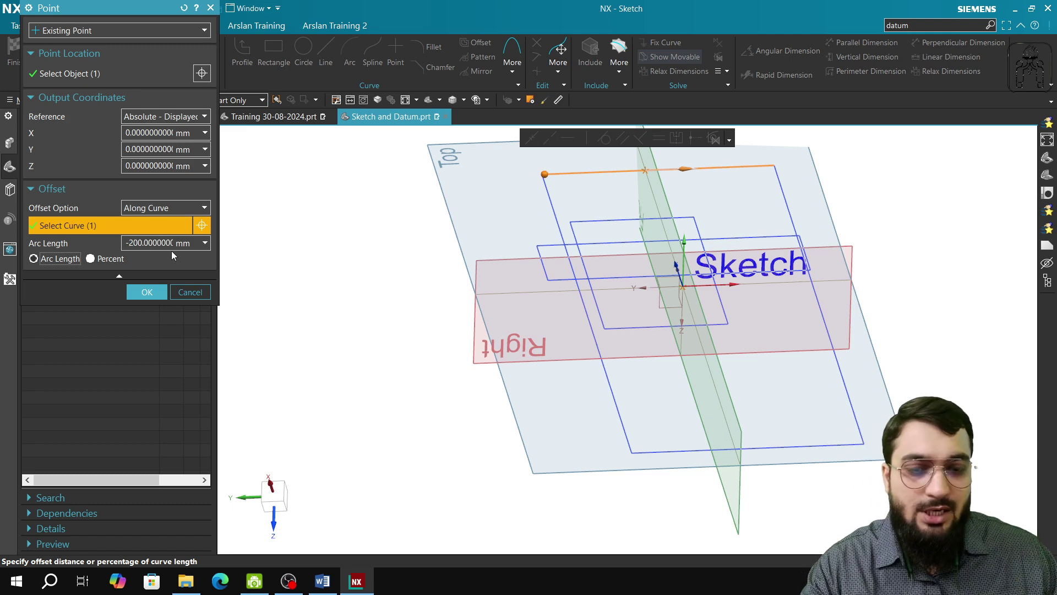
mouse_move(373, 285)
middle_down()
mouse_move(382, 274)
mouse_move(375, 288)
middle_up()
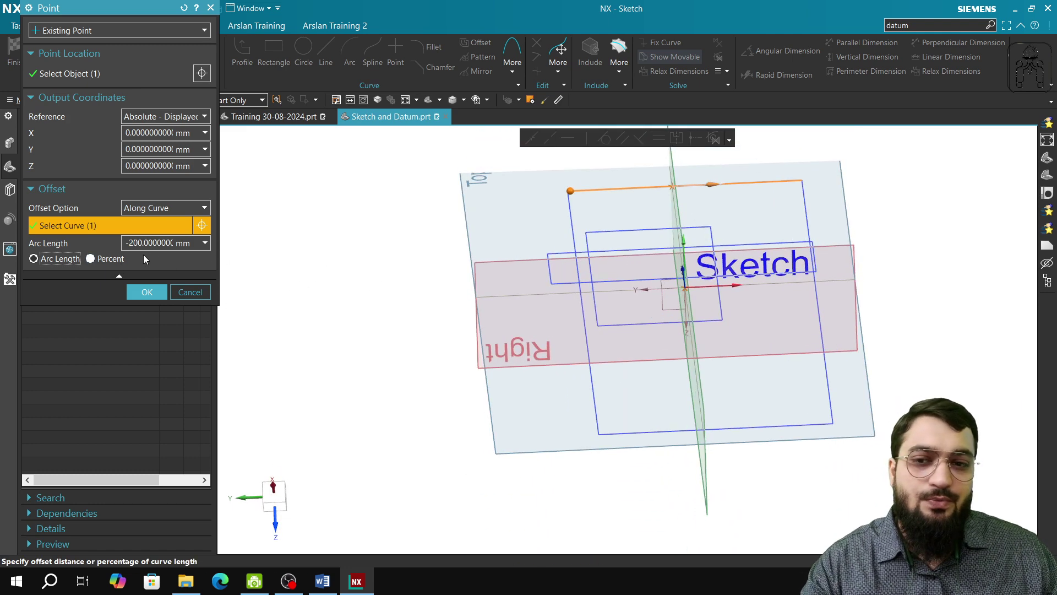
click(184, 8)
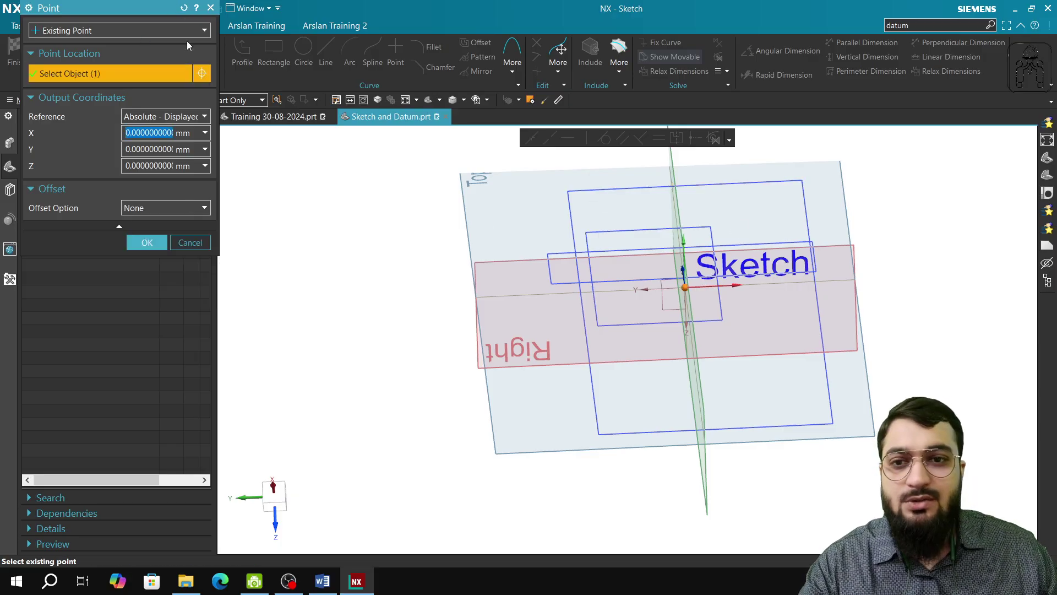
Try offsetting the origin point Along Curve on the largest rectangle's long edge, 200 mm toward positive X
click(164, 213)
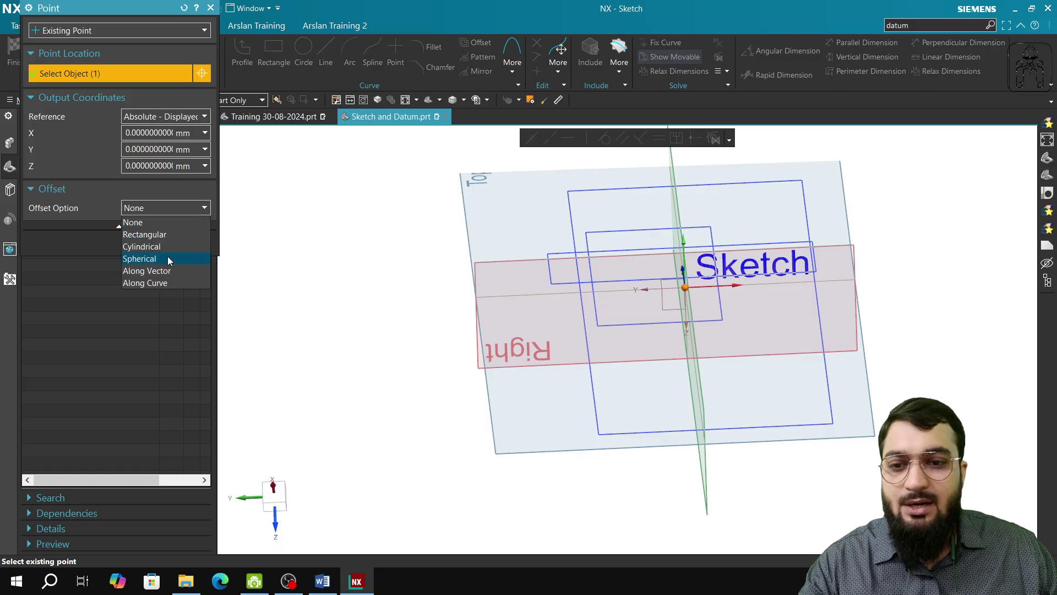
click(167, 282)
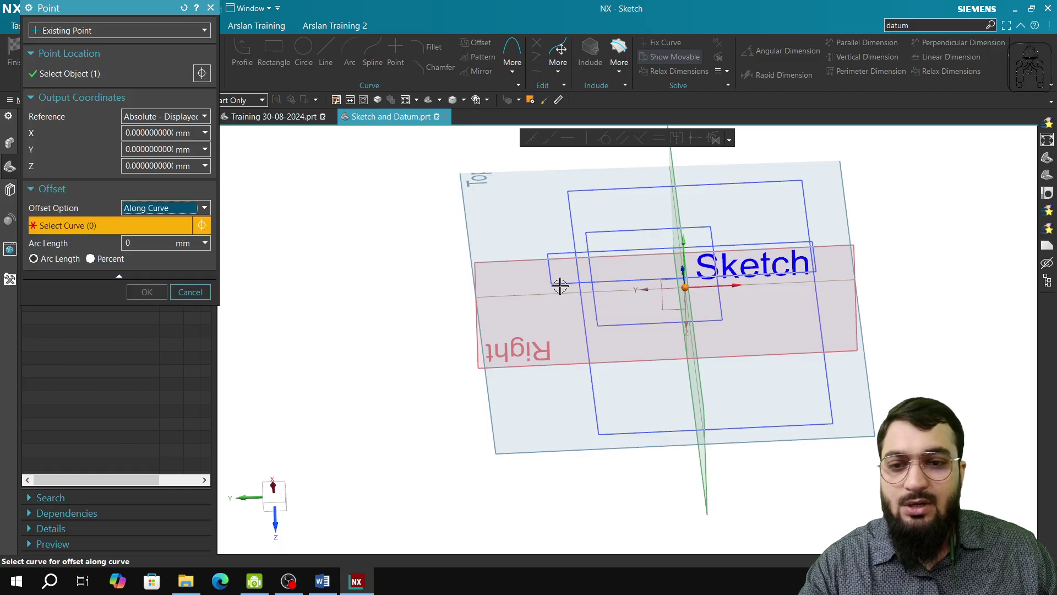
click(805, 214)
middle_drag(814, 285, 785, 343)
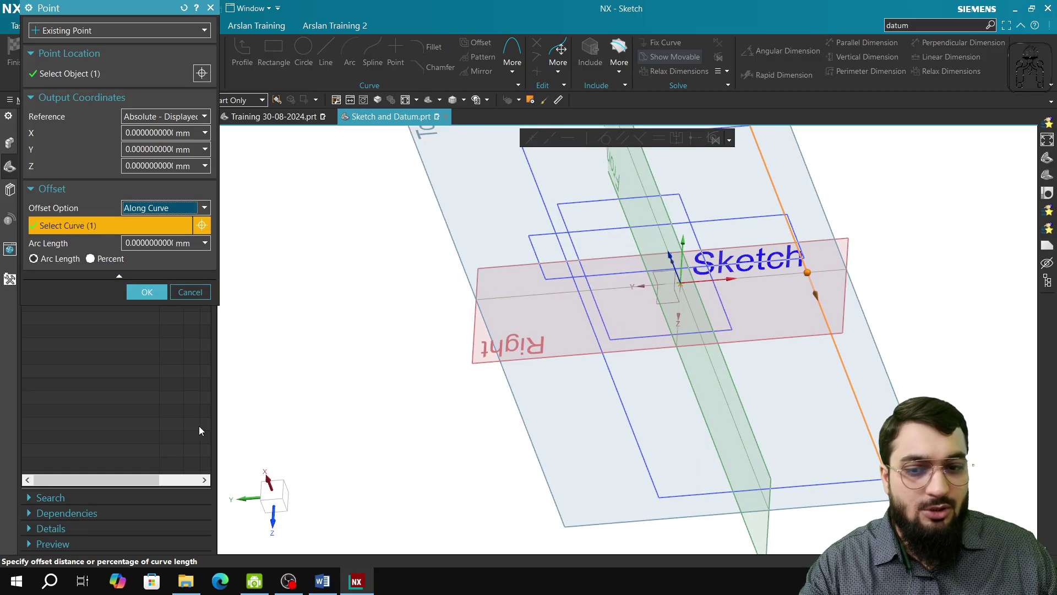
click(279, 505)
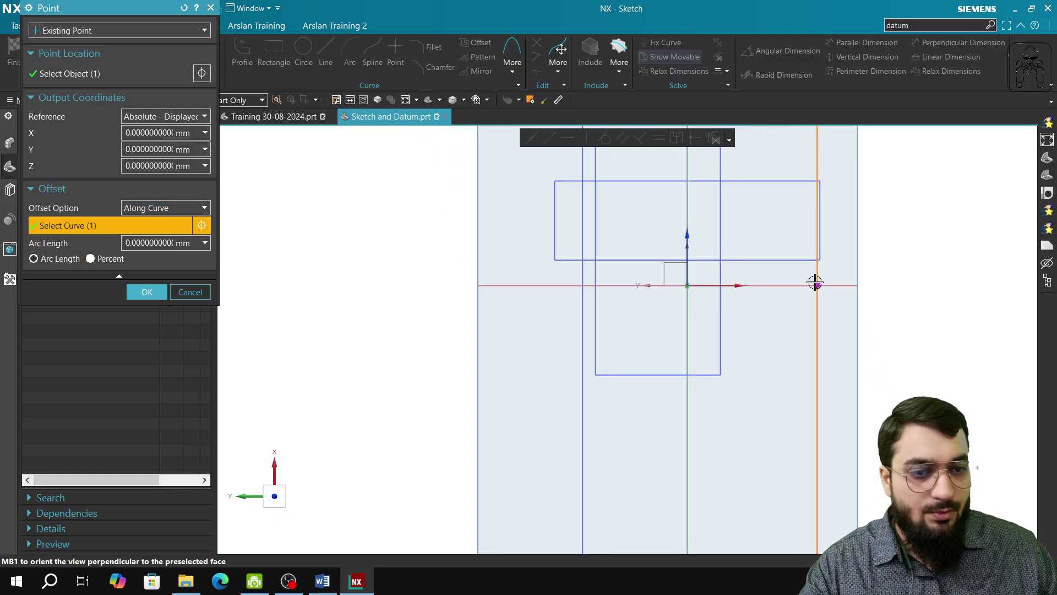
click(818, 229)
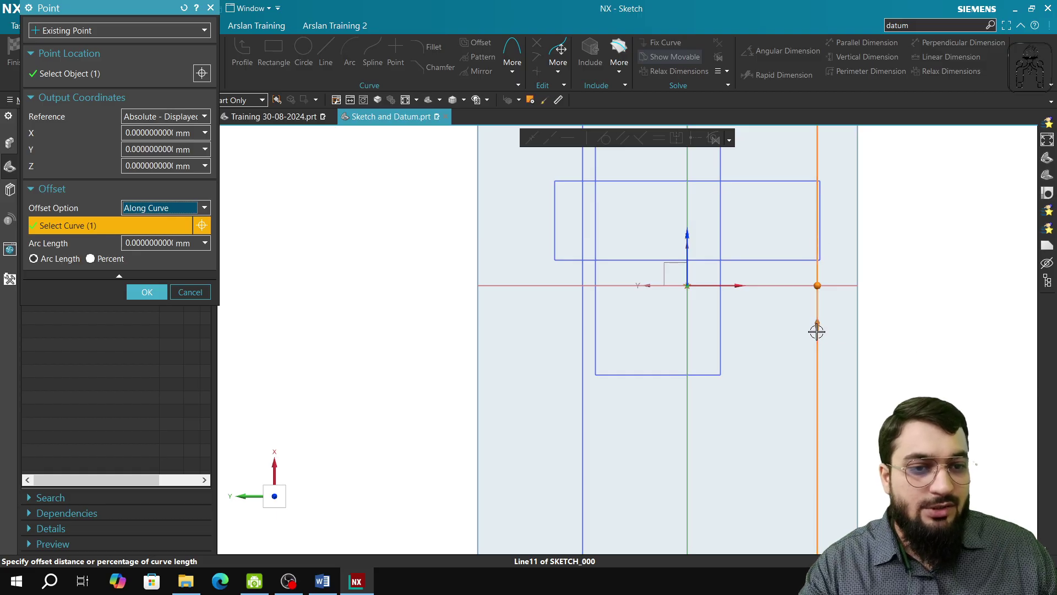
click(819, 244)
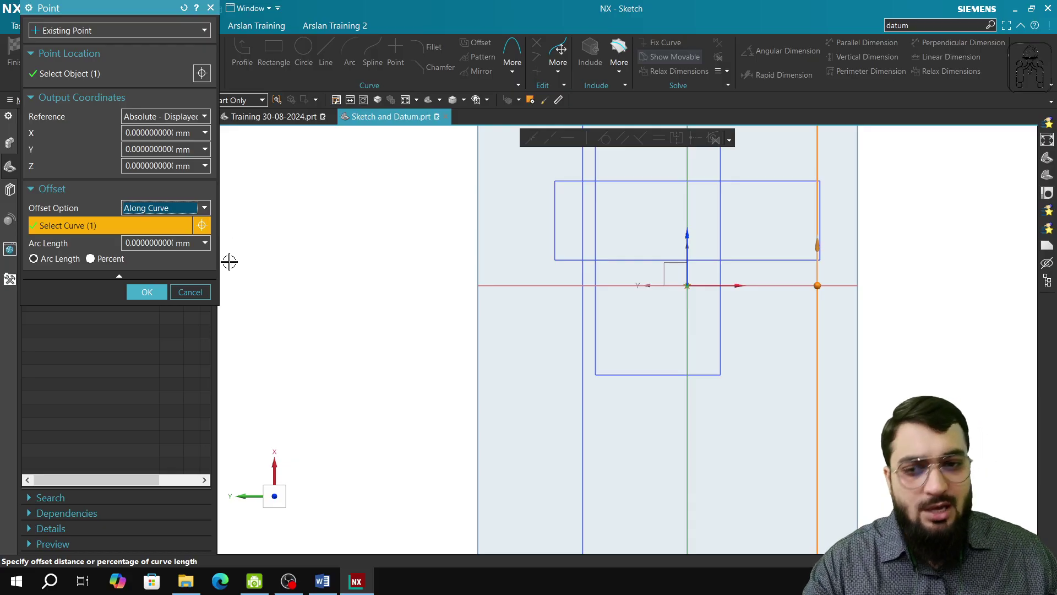
click(128, 242)
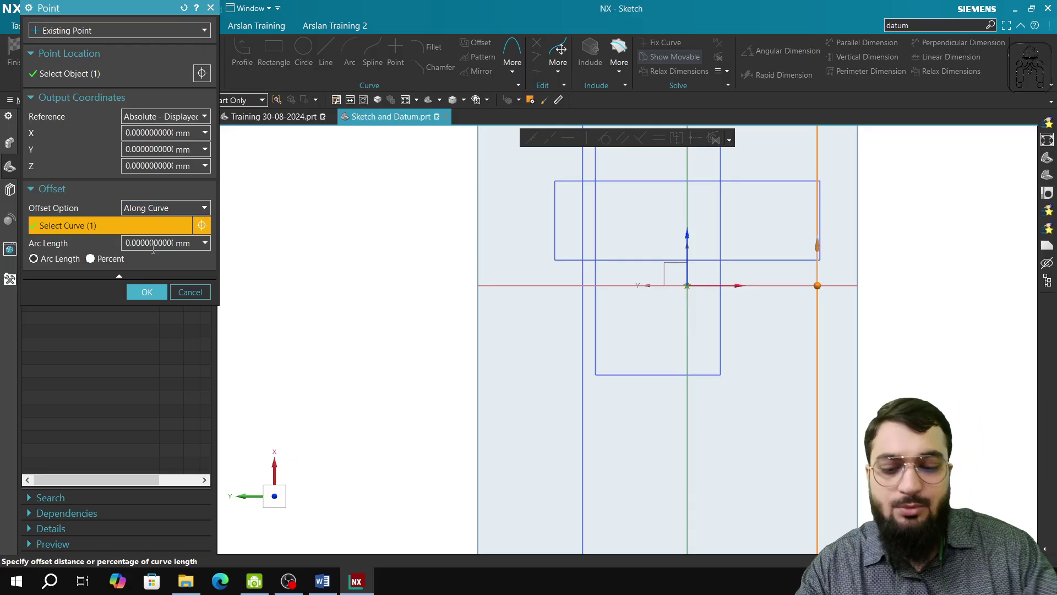
key(Tab)
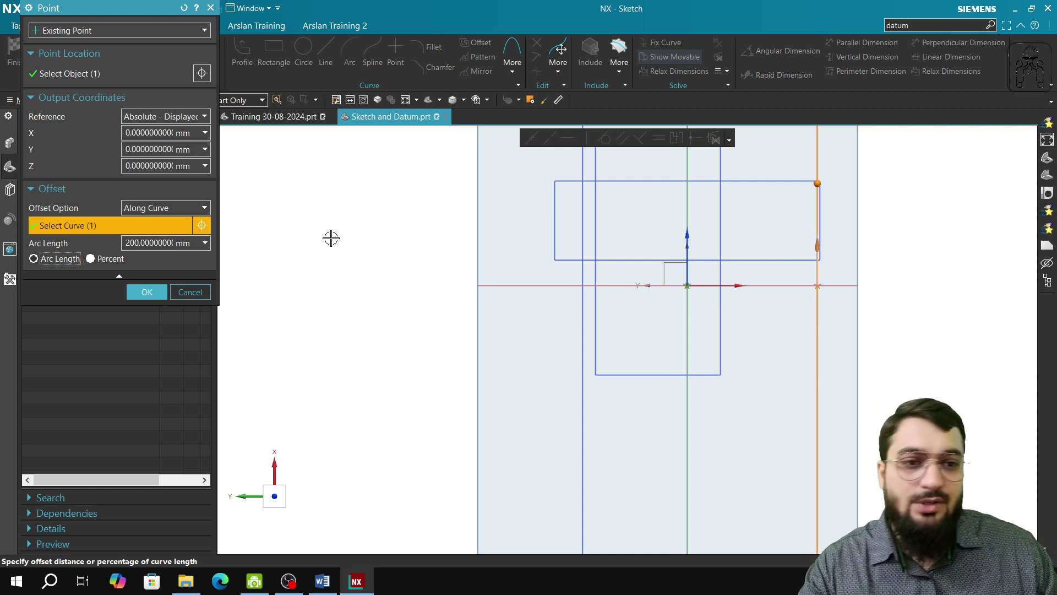
Try reselecting the long edge toward negative X with an arc length of 200 mm, and cancel the point definition
scroll(448, 231, down, 3)
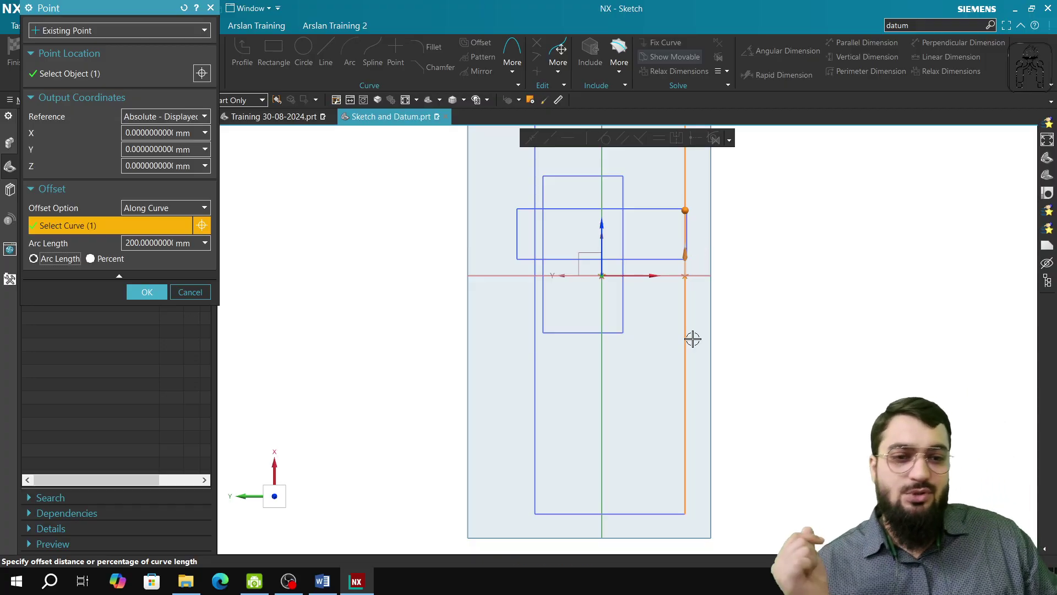
click(683, 315)
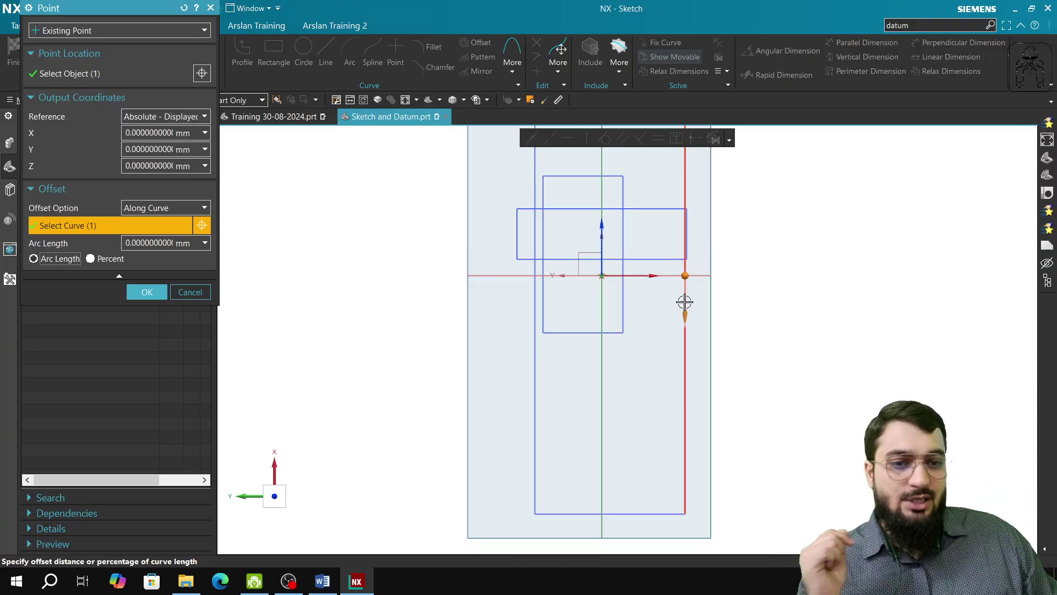
click(127, 244)
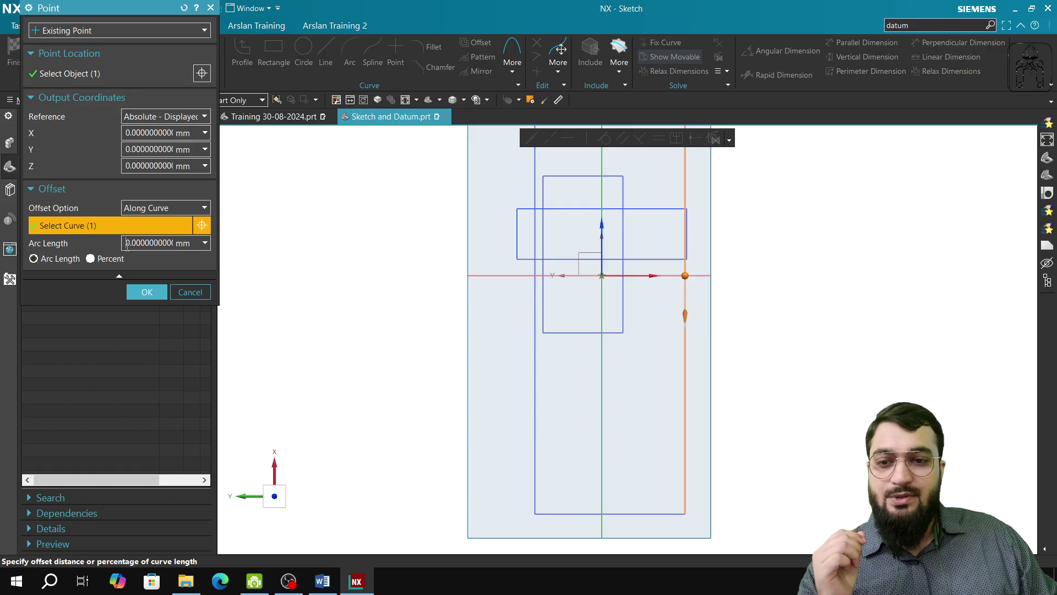
text(200)
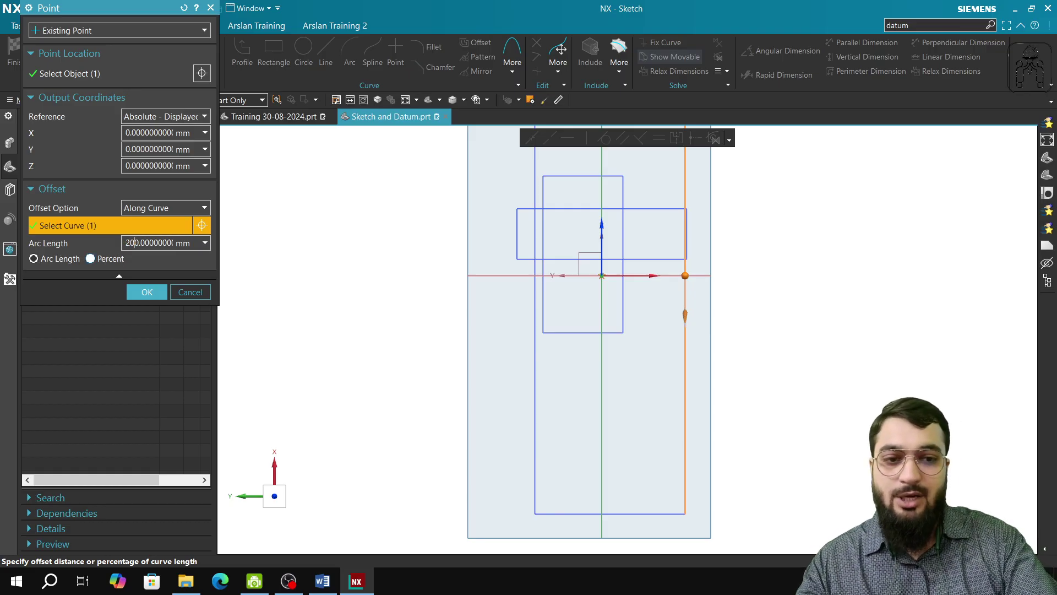
key(Tab)
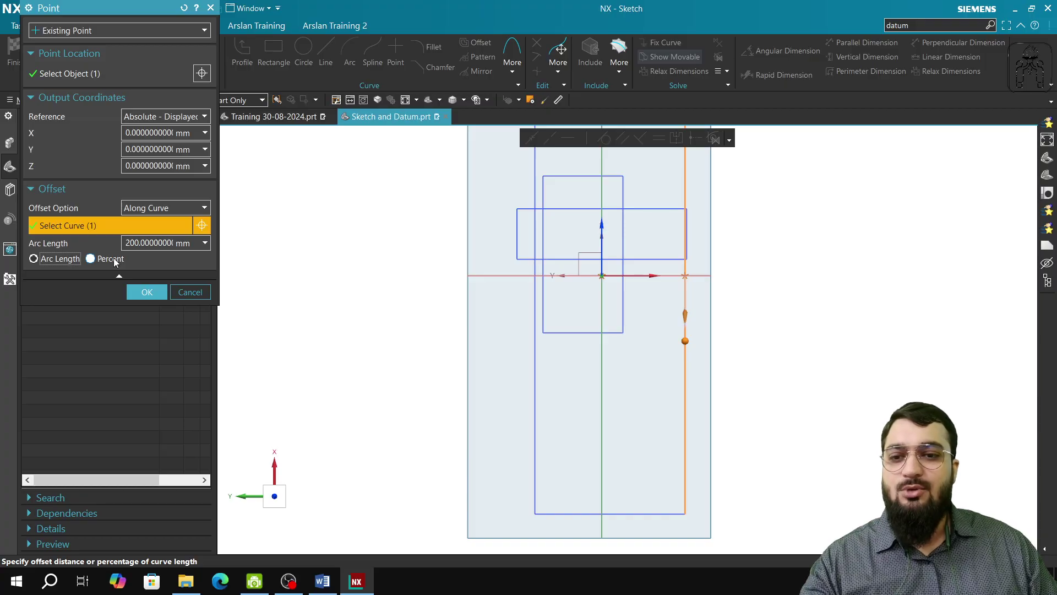
click(187, 291)
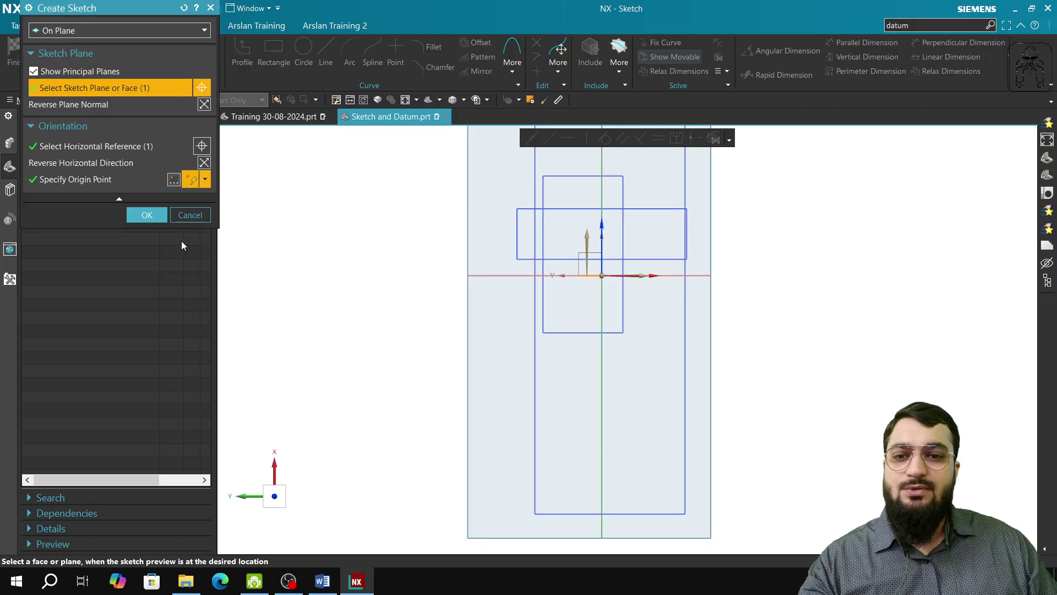
Leave the new sketch setup and add a large circle to the existing sketch, overlapping the largest rectangle's negative X end
click(196, 218)
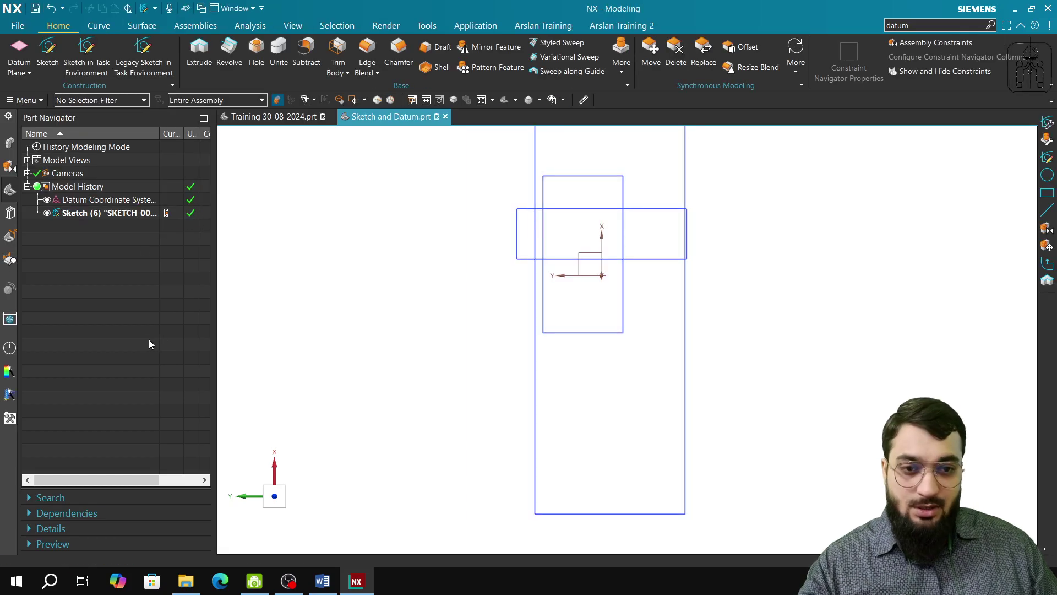
double_click(138, 214)
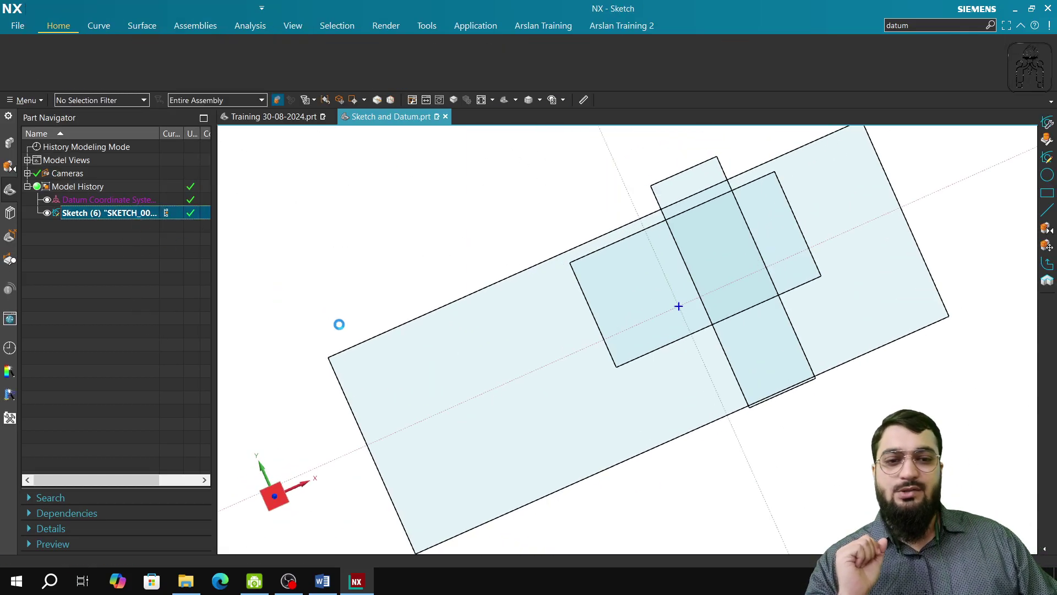
click(303, 54)
click(386, 156)
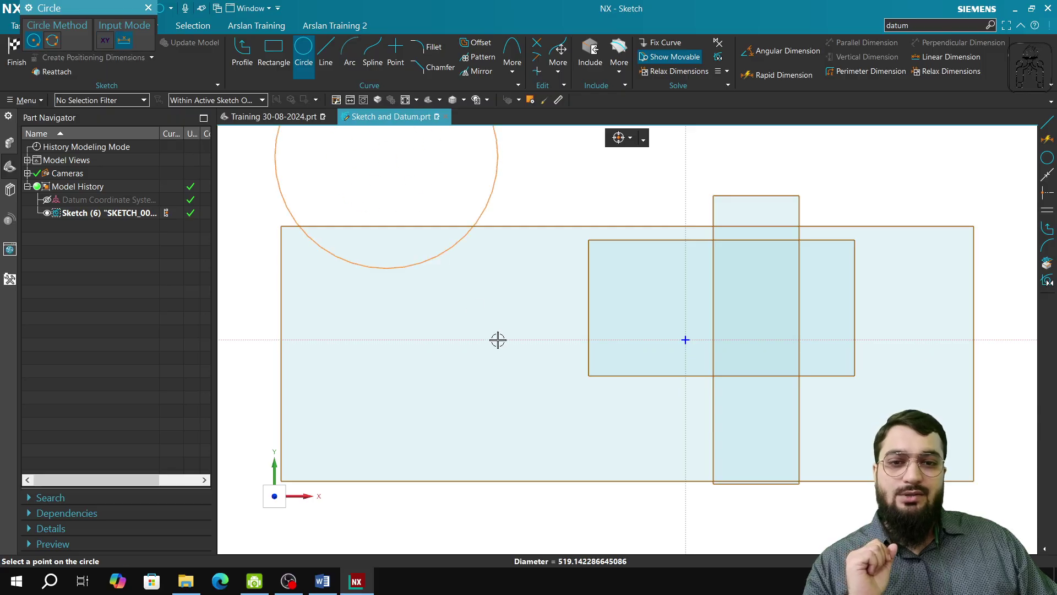
click(486, 311)
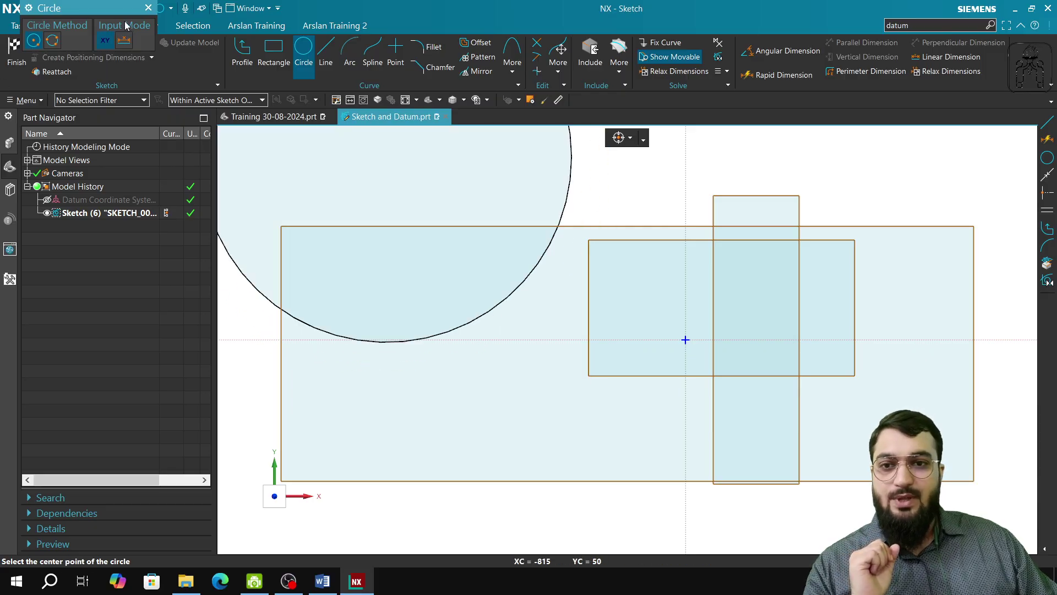
click(148, 7)
click(17, 53)
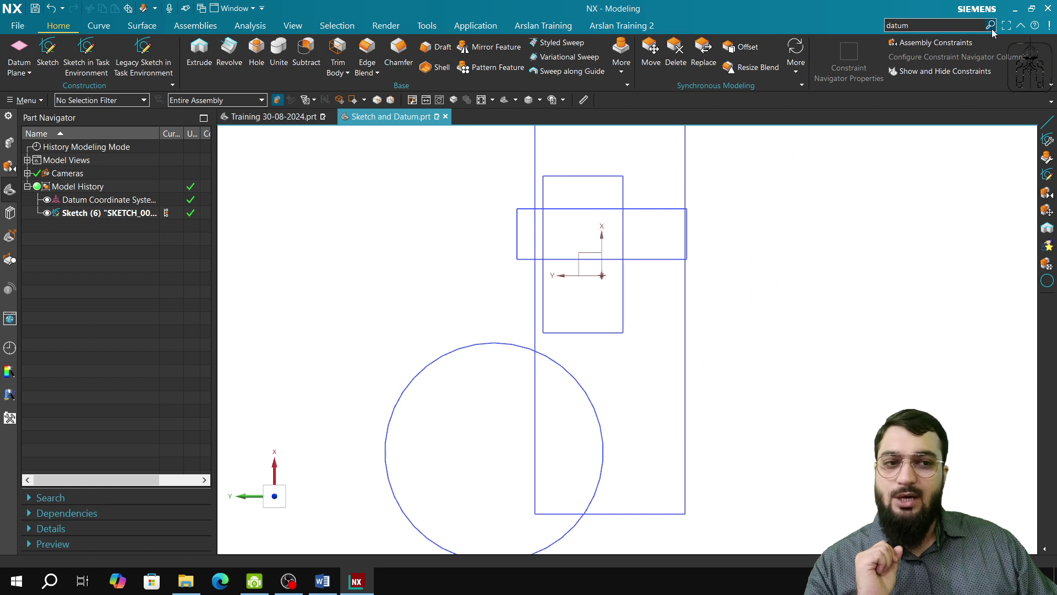
click(956, 25)
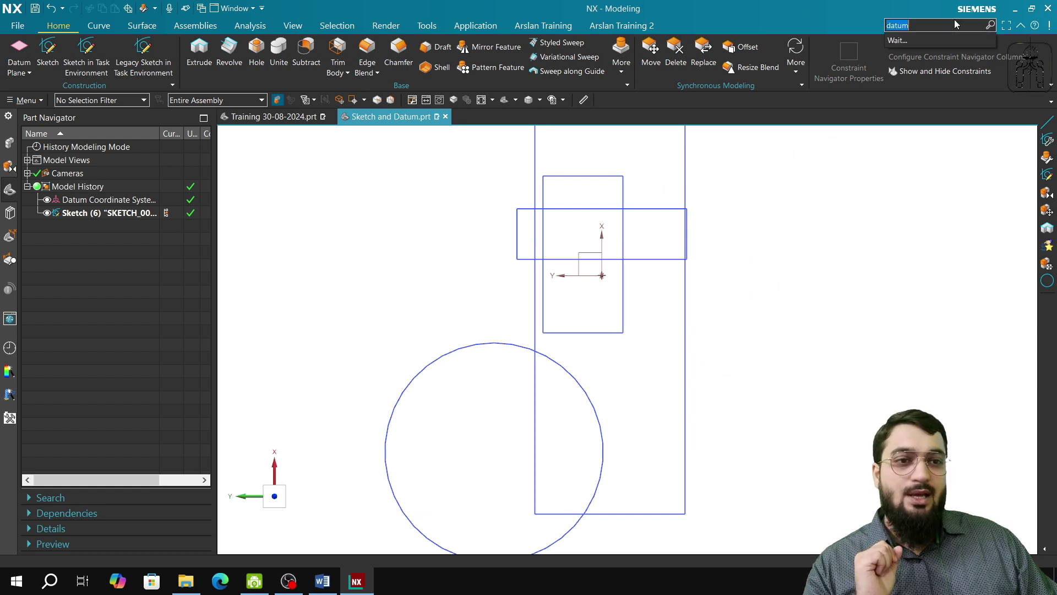
click(308, 239)
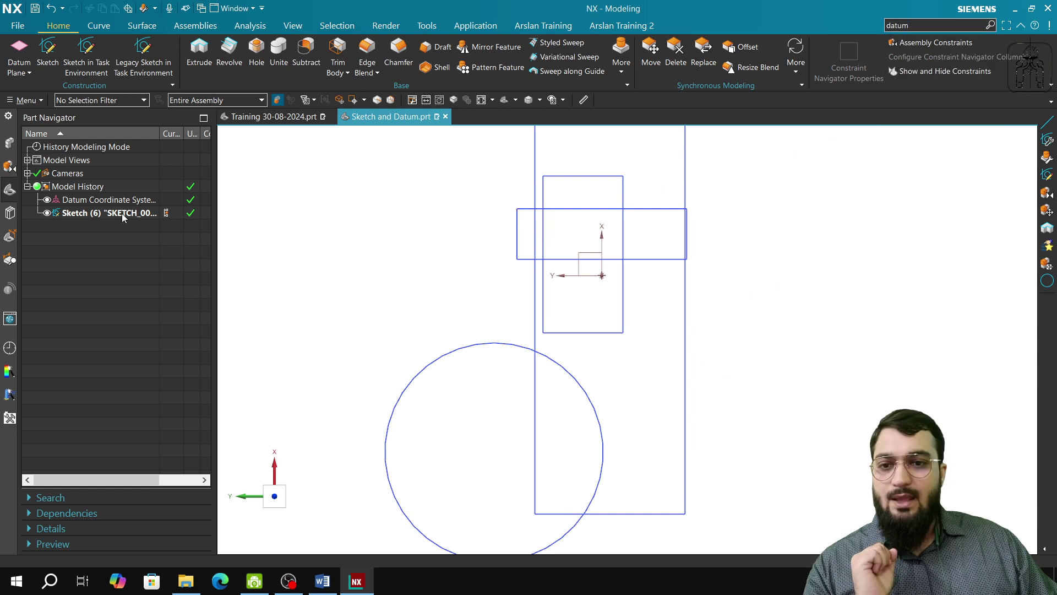
Start a task-environment sketch On Path, with the plane location set to Arc Length and the circle as the path
click(83, 66)
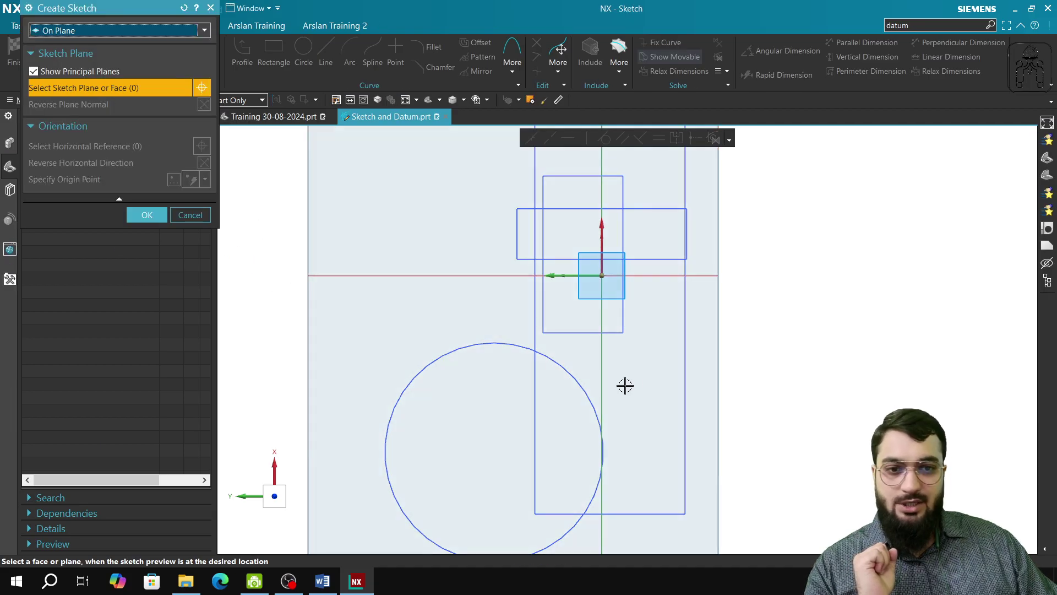
click(130, 32)
click(119, 41)
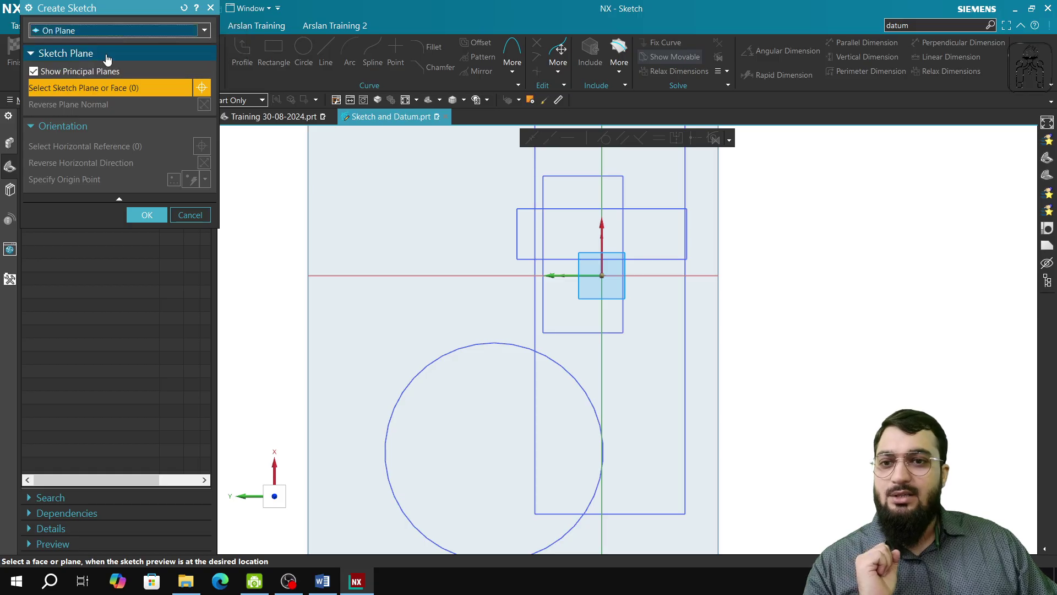
click(110, 32)
click(100, 58)
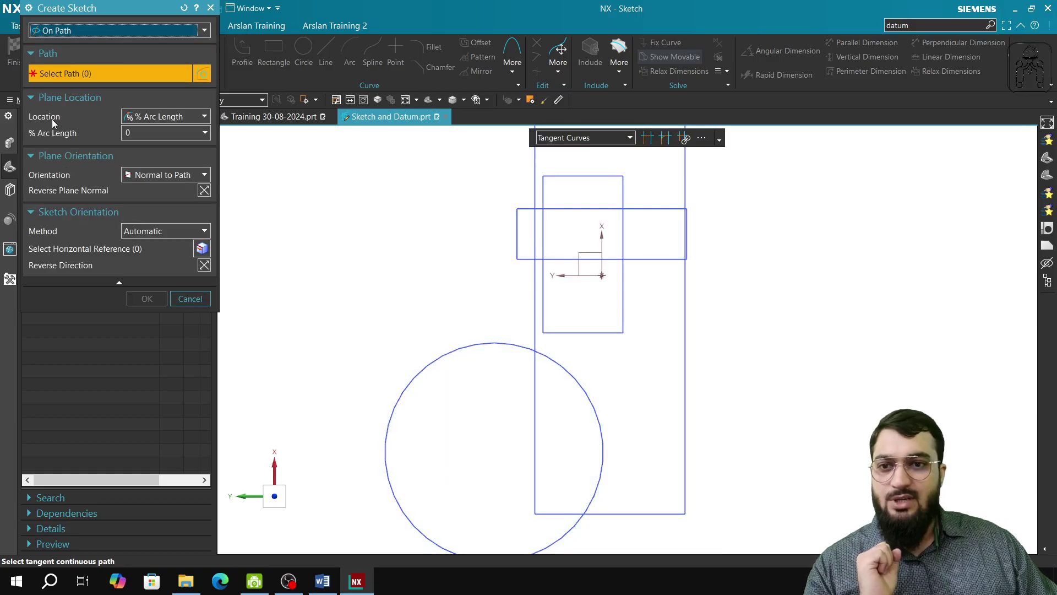
click(179, 116)
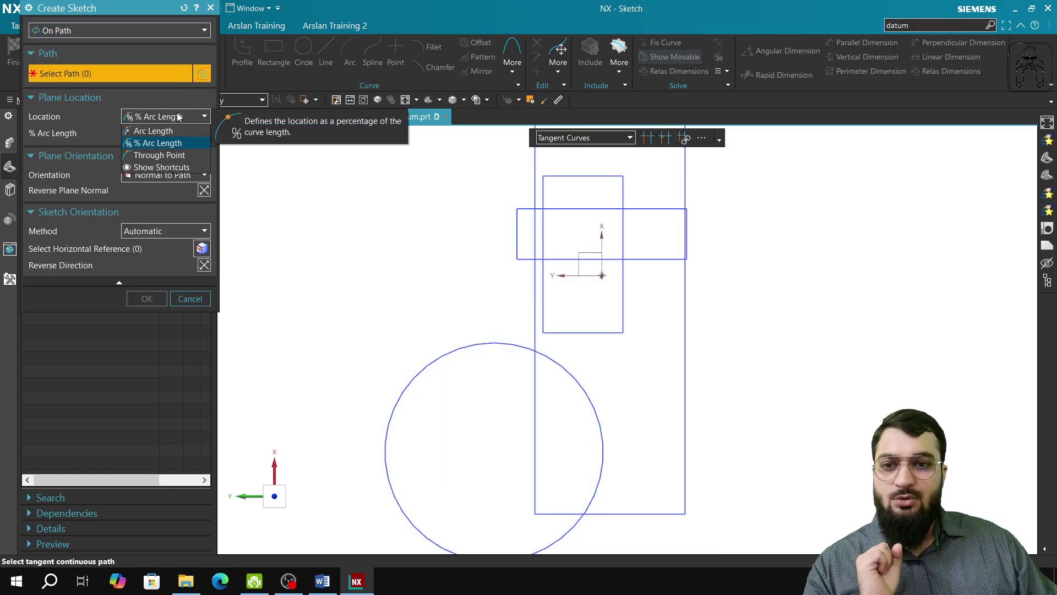
click(176, 131)
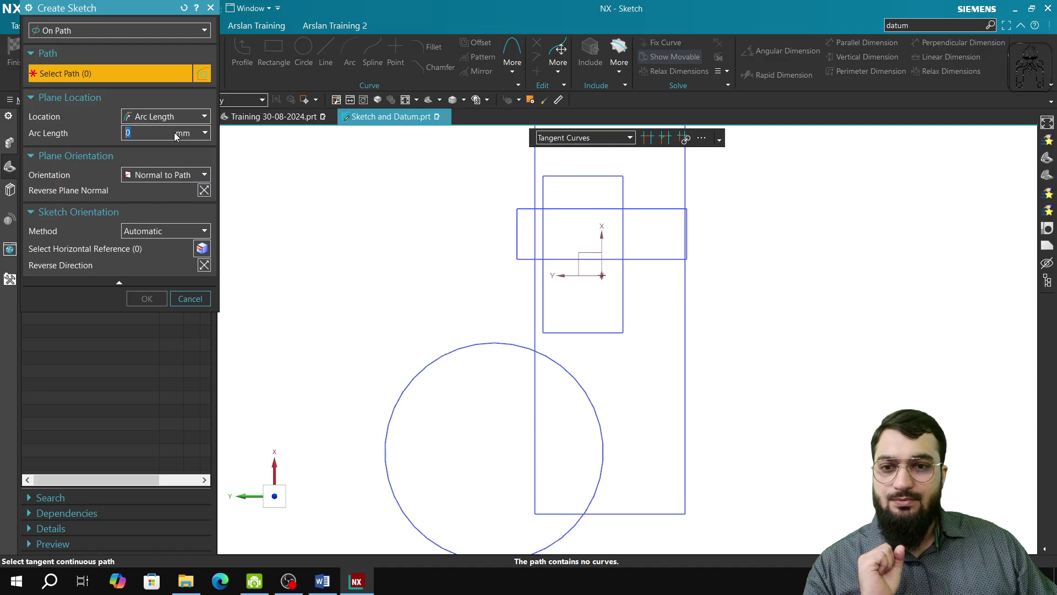
click(516, 342)
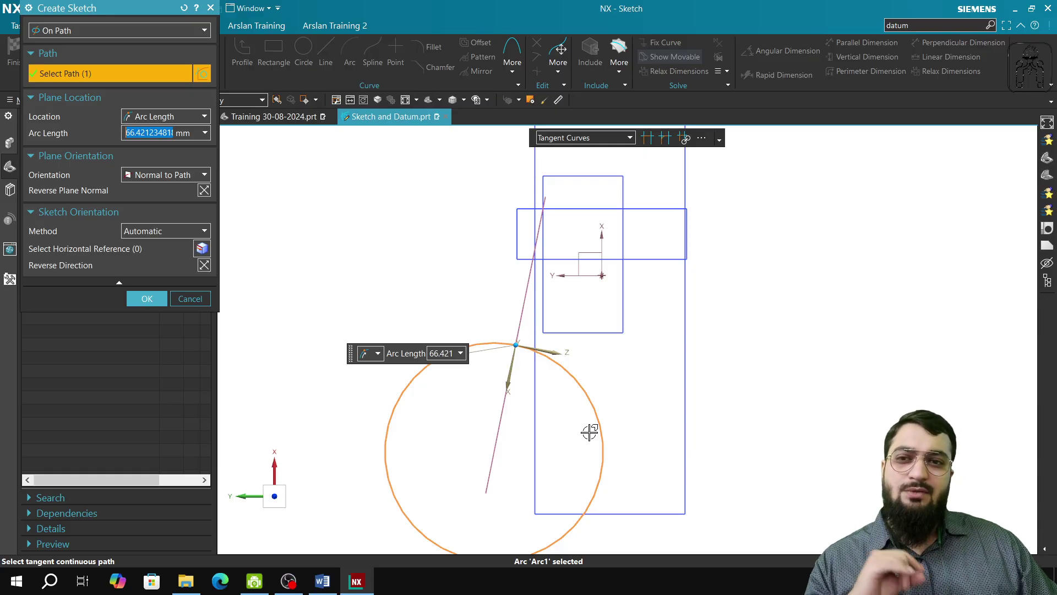
Switch the sketch type to On Plane and back to On Path
click(200, 33)
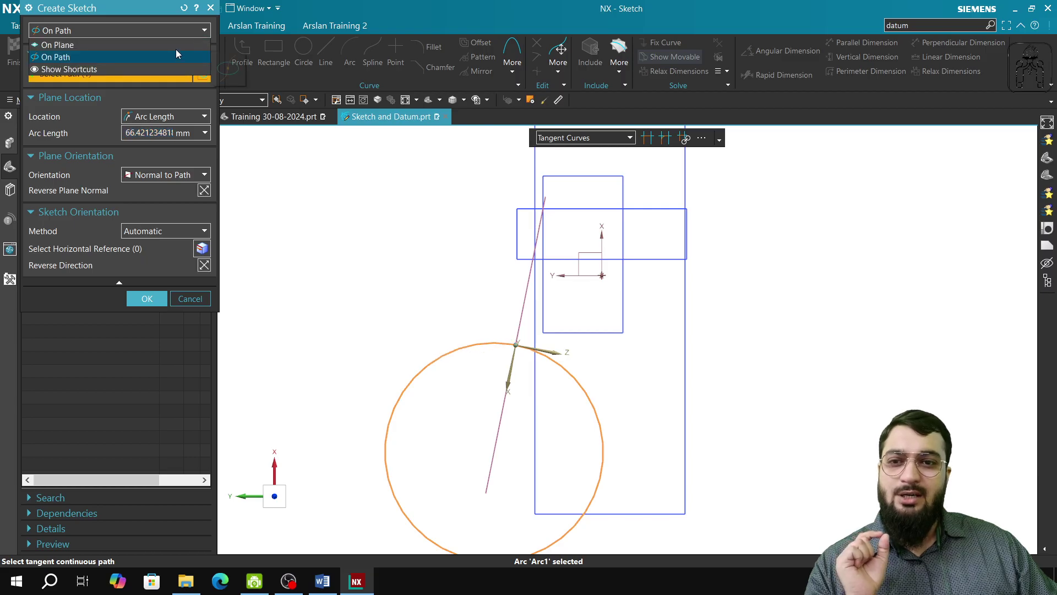
click(177, 45)
click(186, 32)
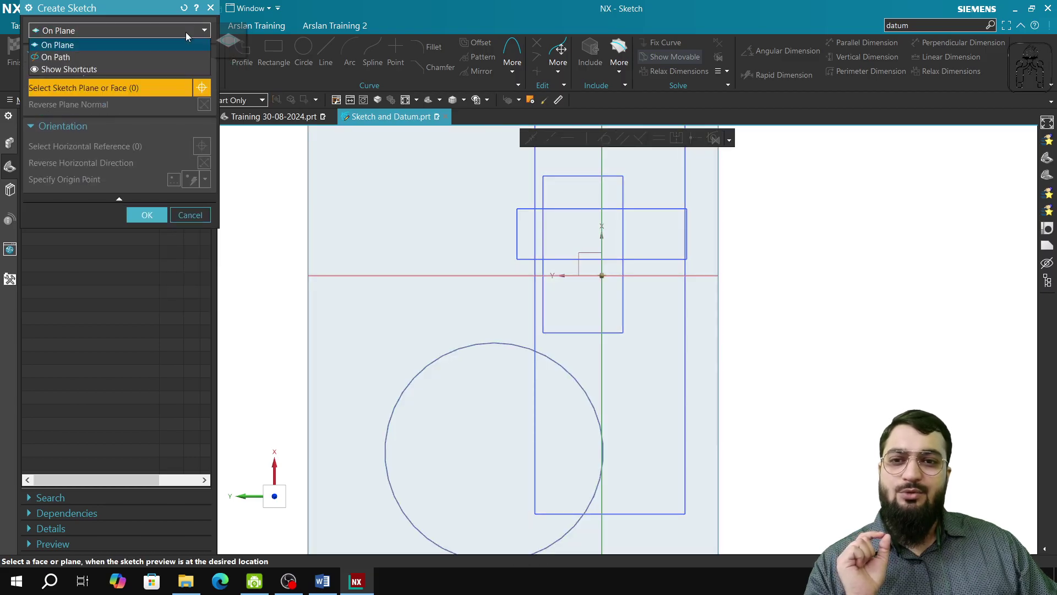
click(168, 57)
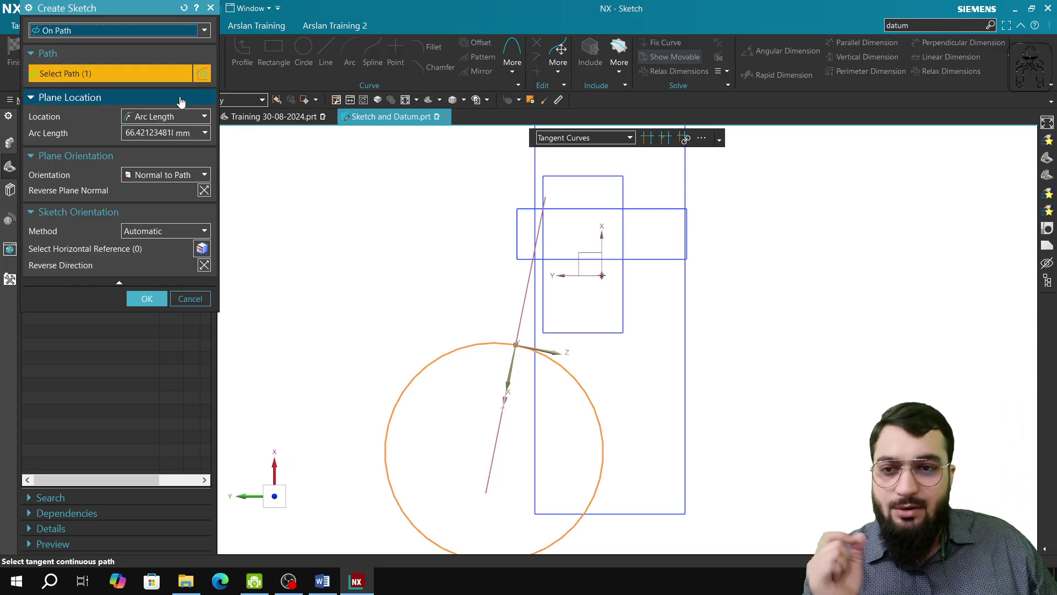
Locate the sketch plane Through Point, and move the point to the circle's other side, away from the largest rectangle
click(178, 117)
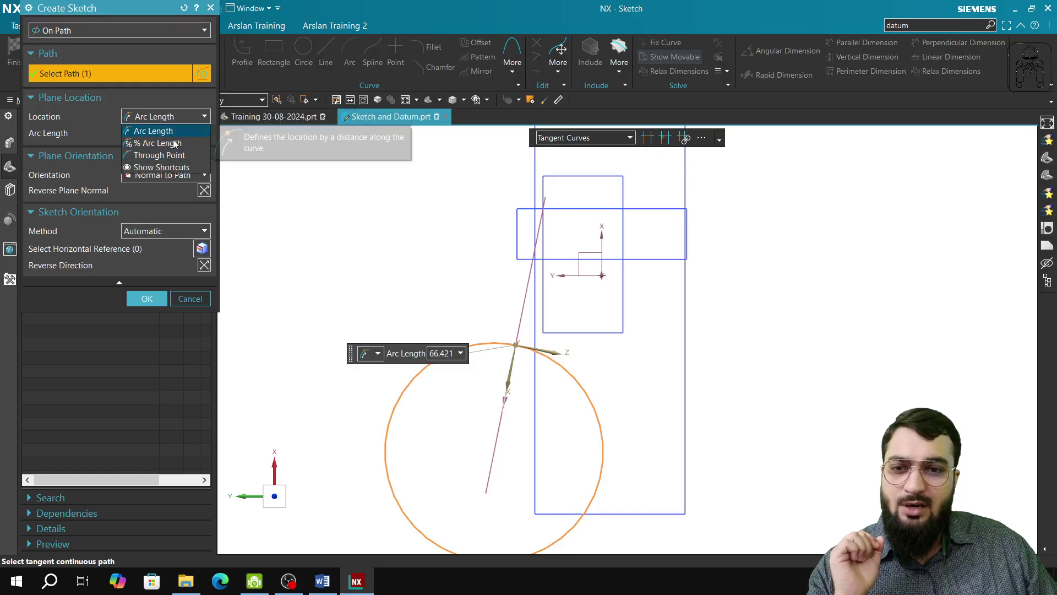
click(175, 156)
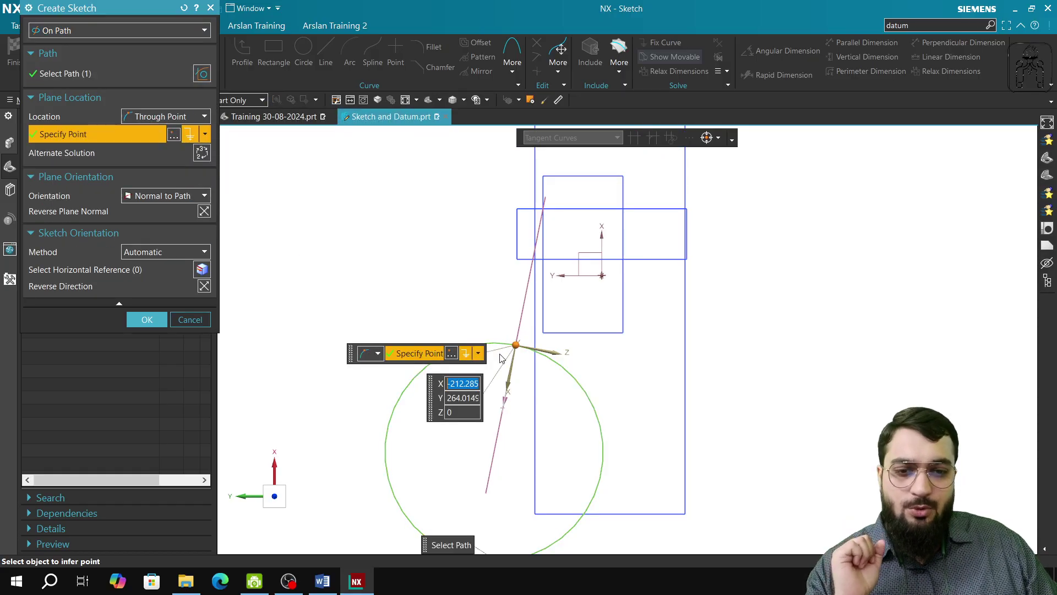
click(530, 355)
mouse_move(530, 355)
mouse_down()
mouse_move(566, 378)
mouse_move(597, 472)
mouse_move(554, 524)
mouse_move(484, 534)
mouse_move(406, 481)
mouse_move(441, 378)
mouse_move(562, 391)
mouse_move(560, 502)
mouse_move(488, 512)
mouse_move(446, 474)
mouse_move(436, 377)
mouse_move(515, 342)
mouse_move(585, 394)
mouse_move(596, 462)
mouse_move(585, 494)
mouse_move(573, 406)
mouse_move(503, 354)
mouse_move(445, 386)
mouse_up()
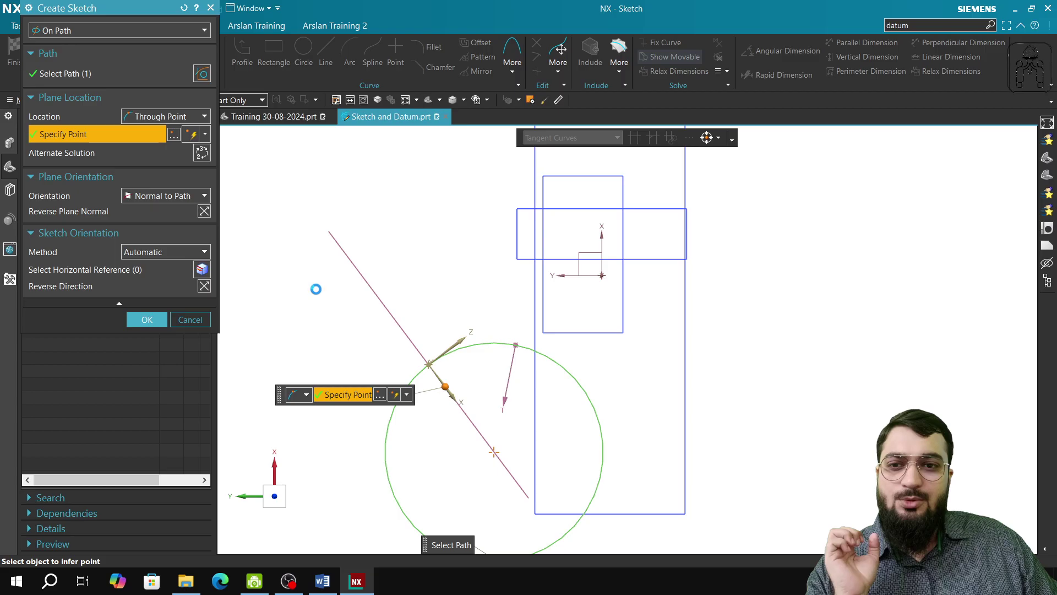
Try an On Plane sketch on the datum's XY plane with the origin point offset Along Curve on the circle
click(144, 32)
click(141, 44)
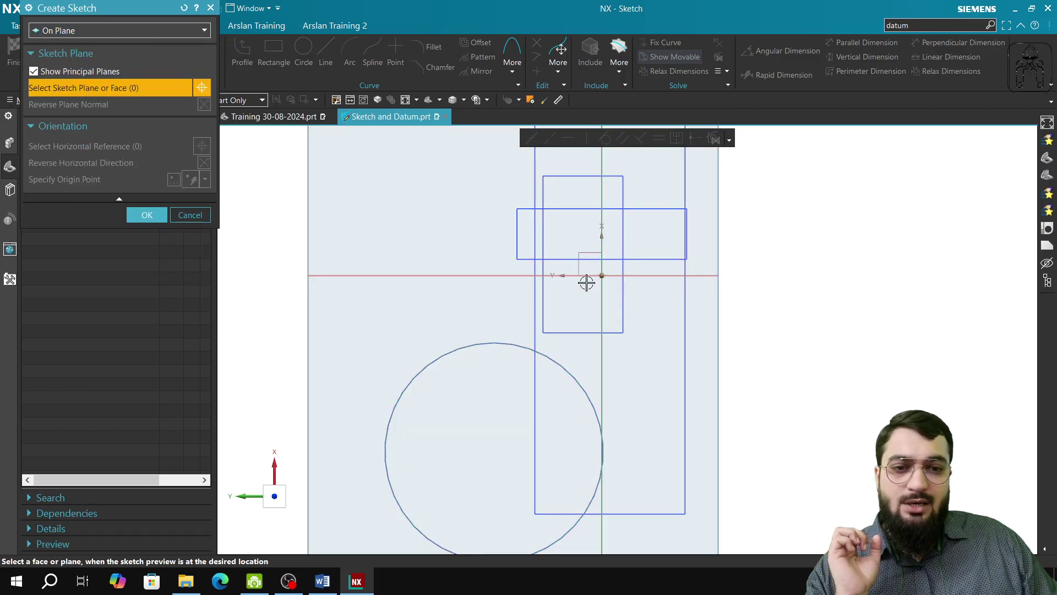
click(581, 259)
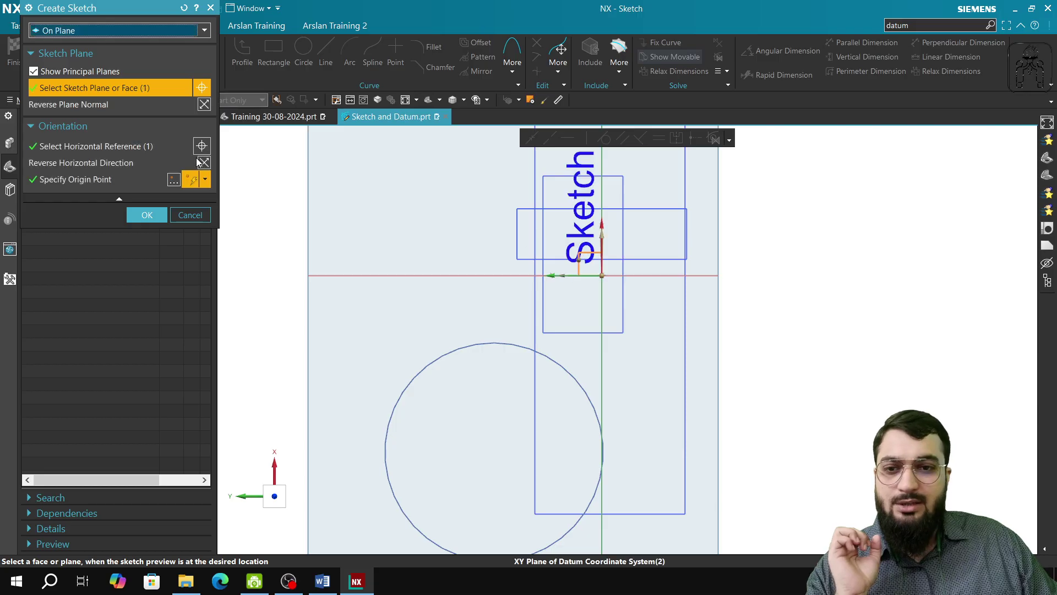
click(174, 179)
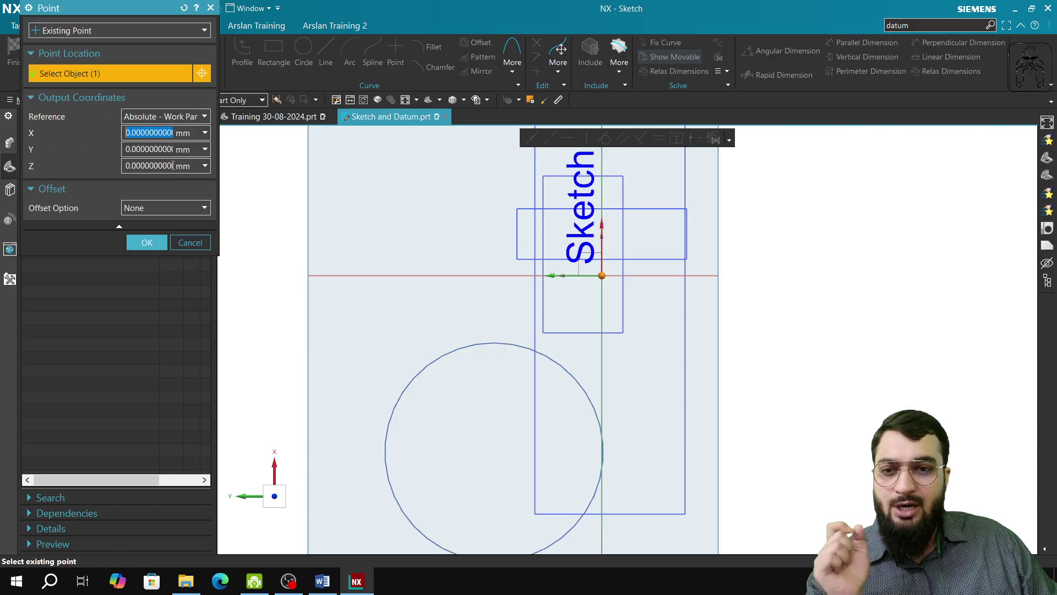
click(177, 207)
click(165, 282)
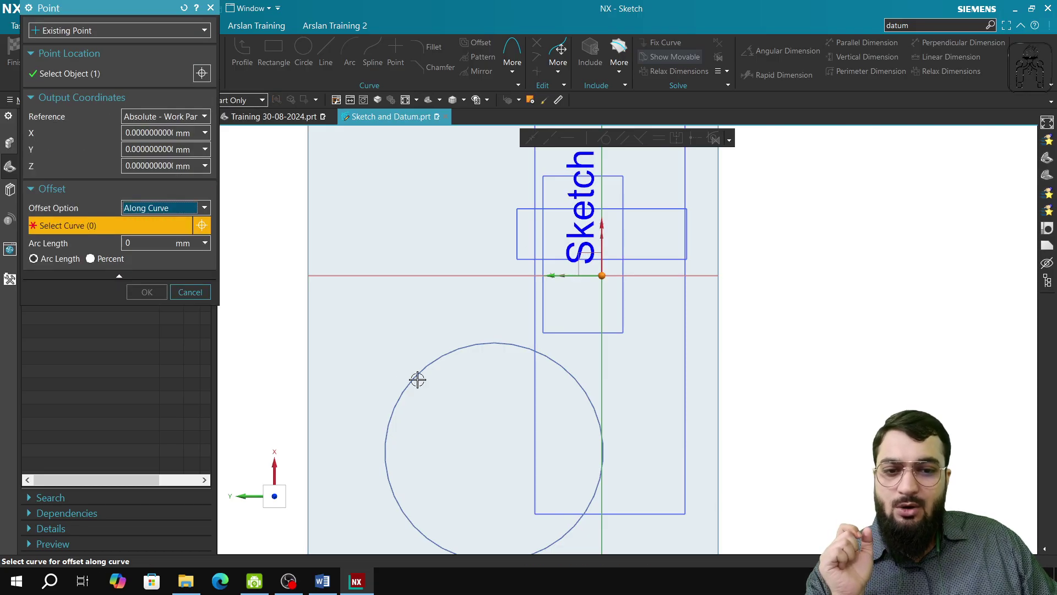
click(439, 356)
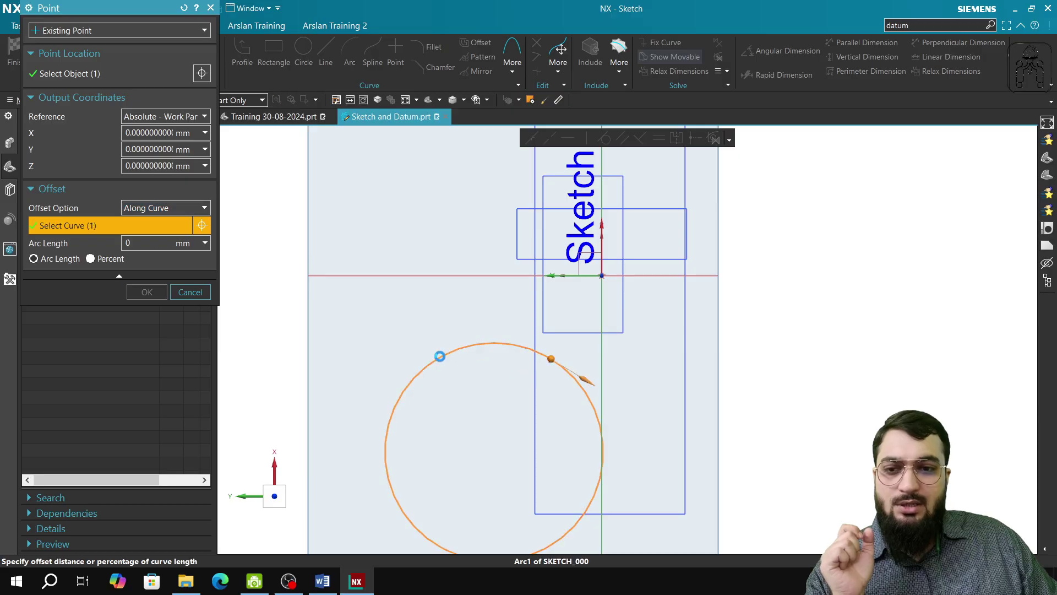
Try arc lengths of 300 mm and 600 mm along the circle, and cancel the point definition
click(197, 245)
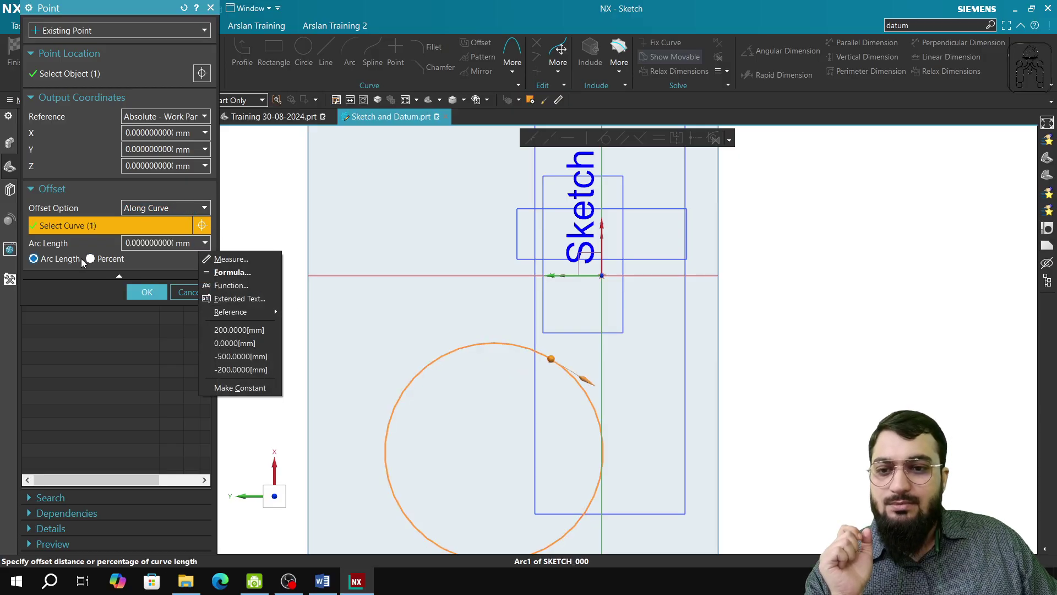
click(55, 259)
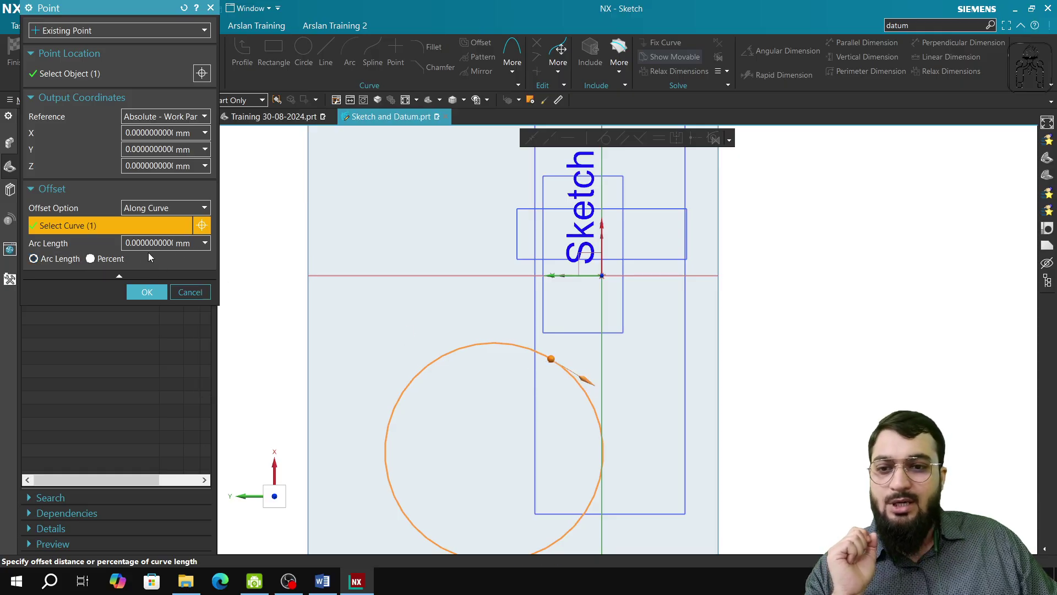
click(202, 248)
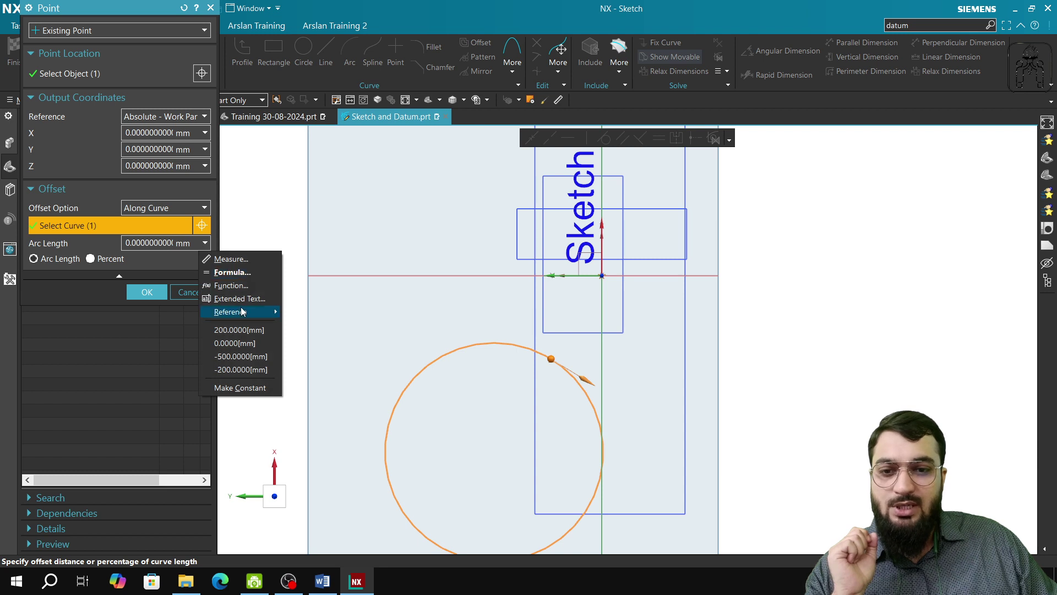
mouse_move(243, 313)
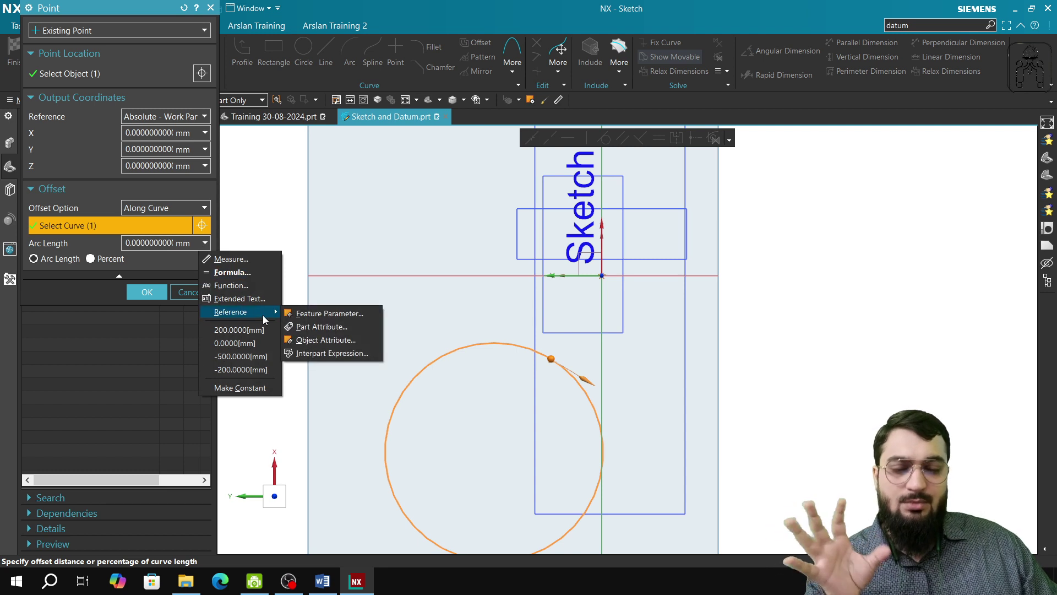
click(136, 243)
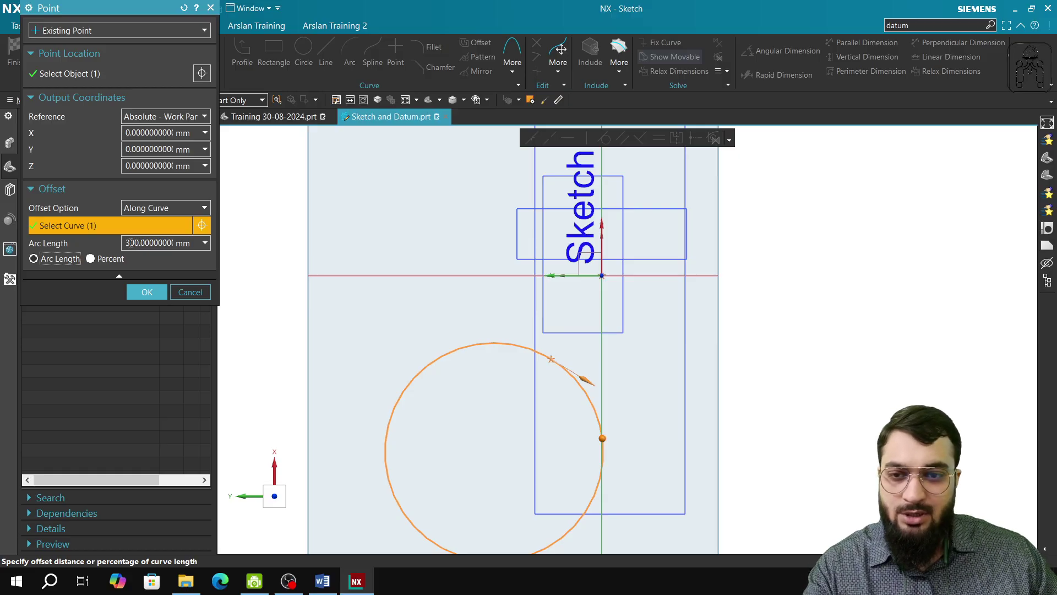
click(131, 243)
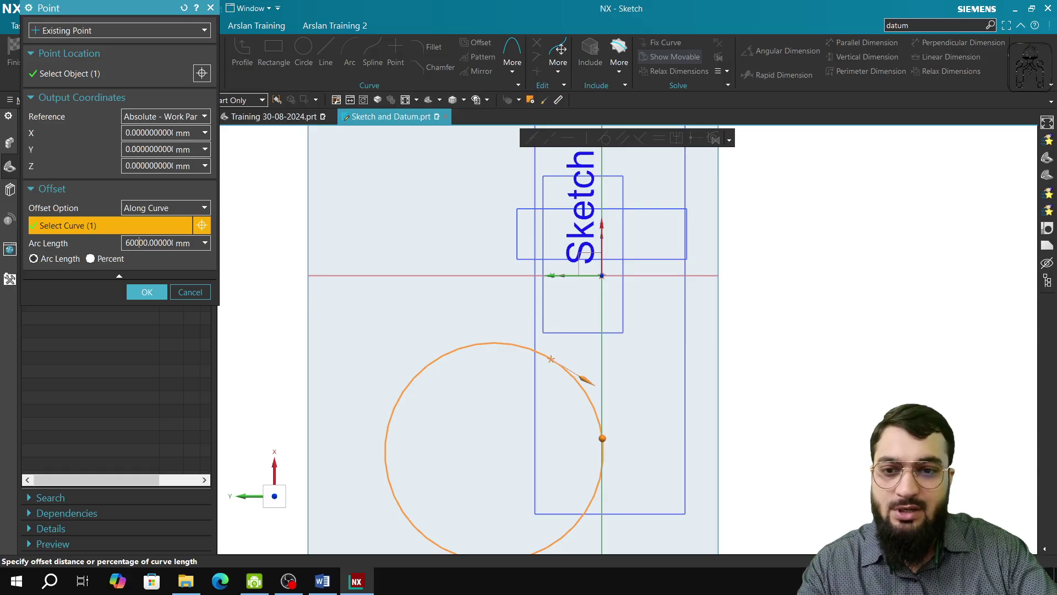
key(Tab)
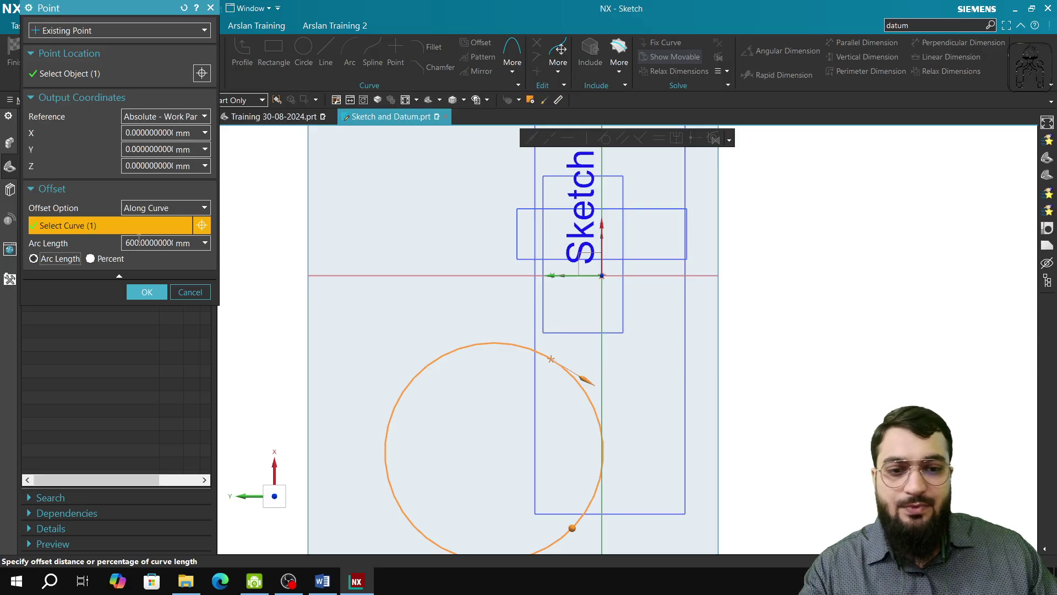
click(173, 34)
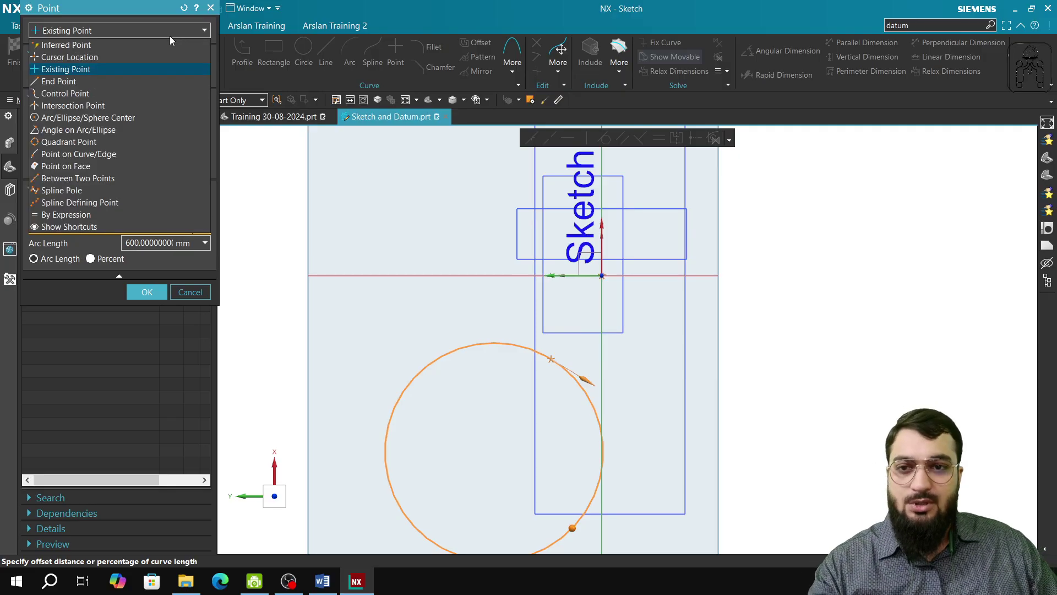
click(154, 32)
click(182, 292)
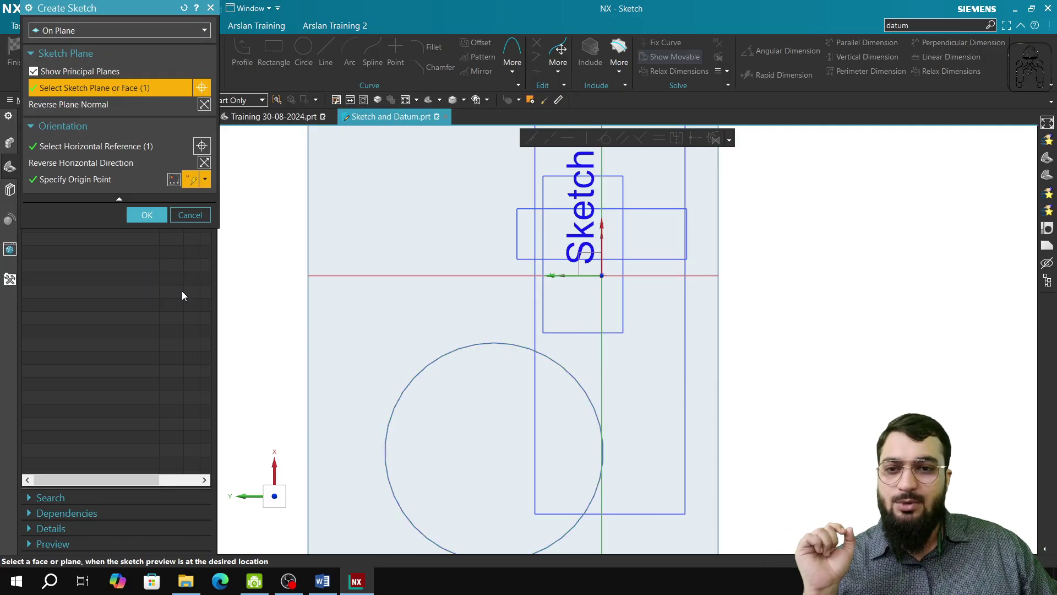
Return to the On Path sketch type and locate the plane by Arc Length at about 1000.3 mm along the circle
click(185, 31)
click(170, 53)
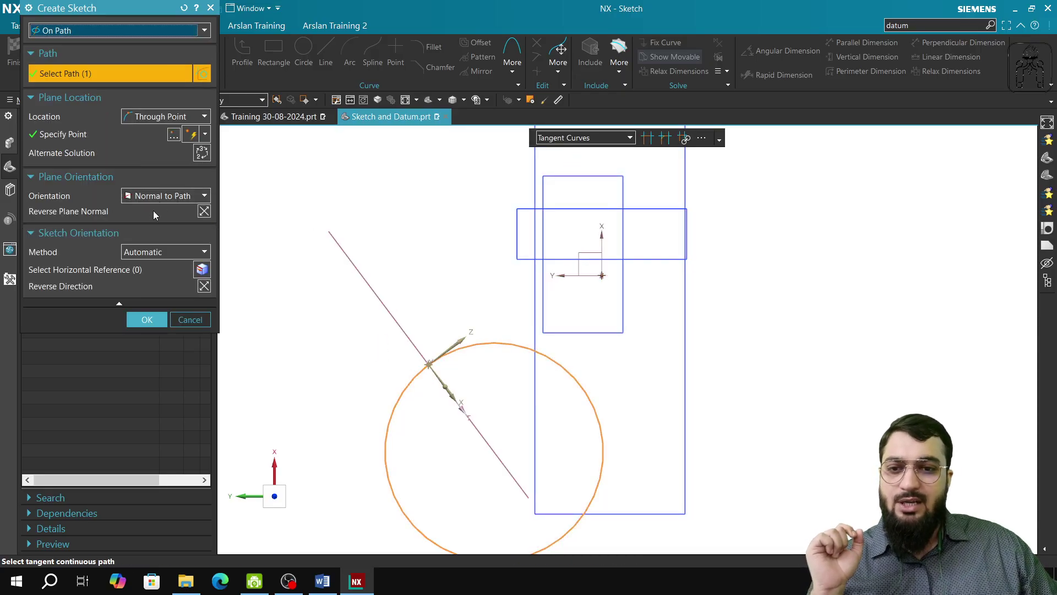
click(177, 118)
click(176, 135)
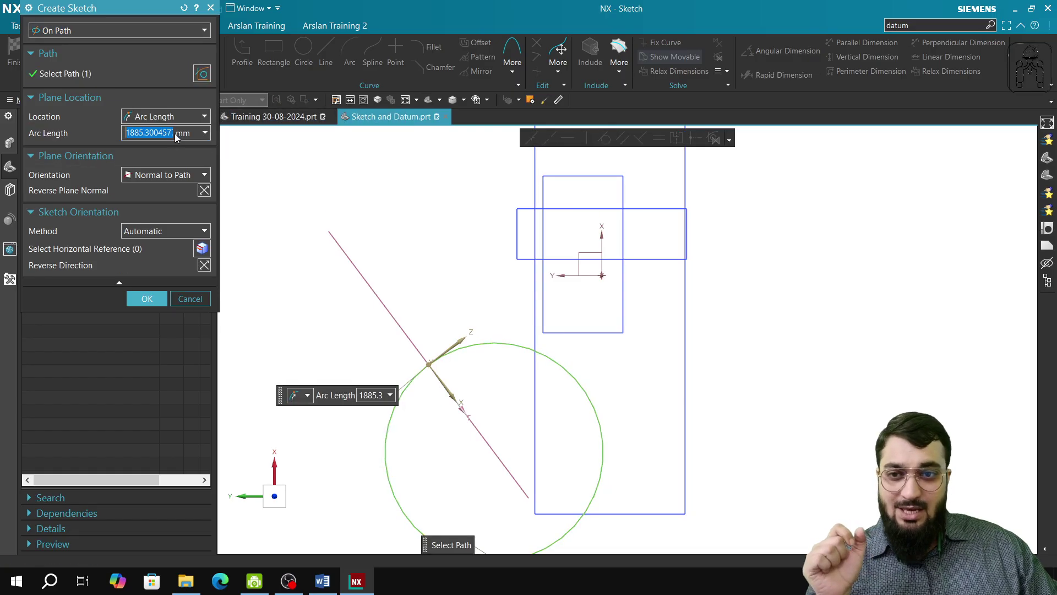
click(146, 134)
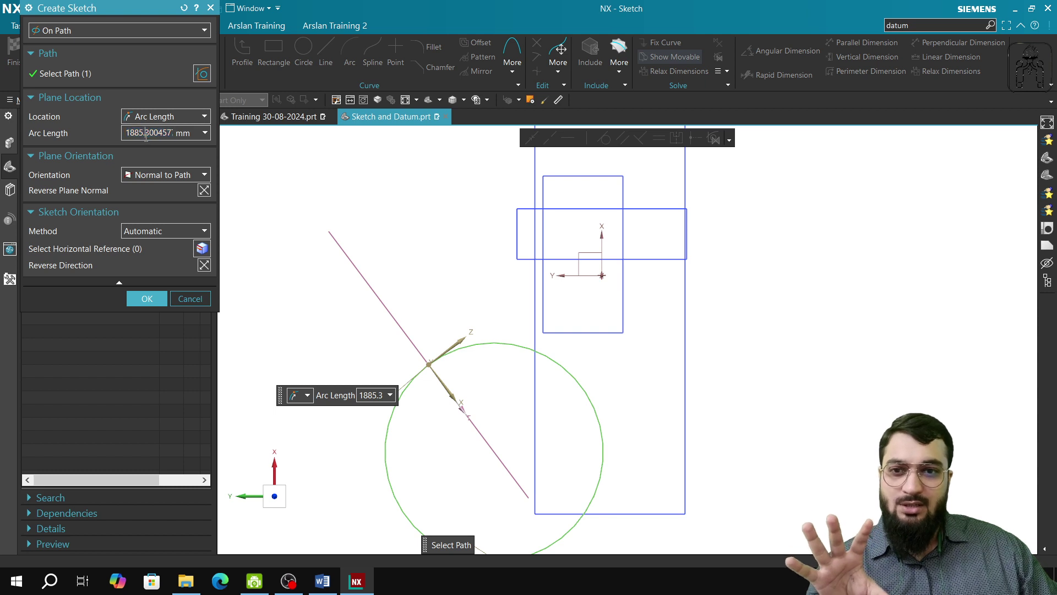
key(BackSpace)
key(BackSpace)
key(BackSpace)
key(BackSpace)
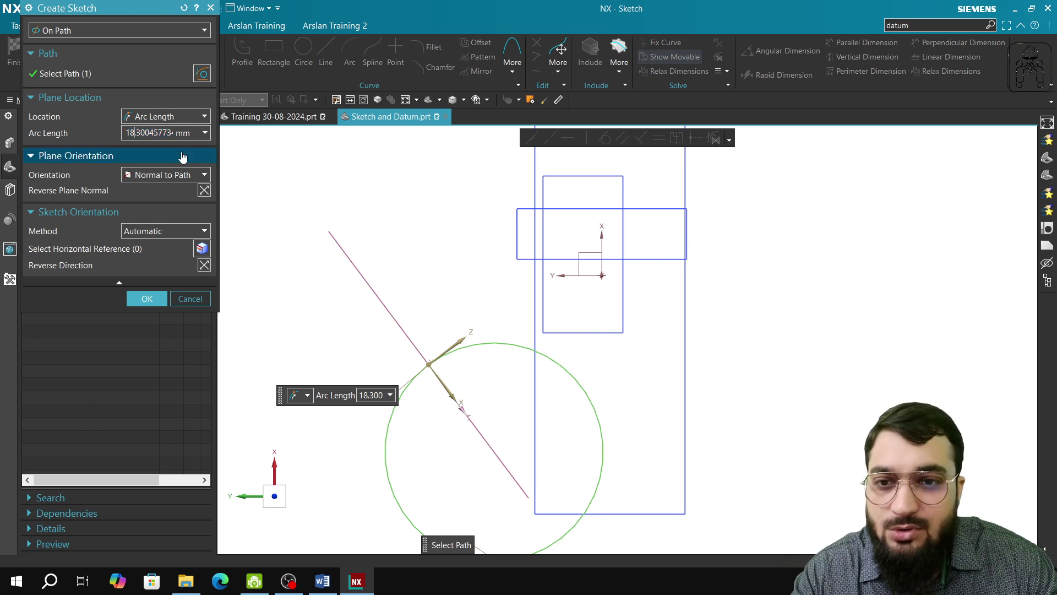
text(1000)
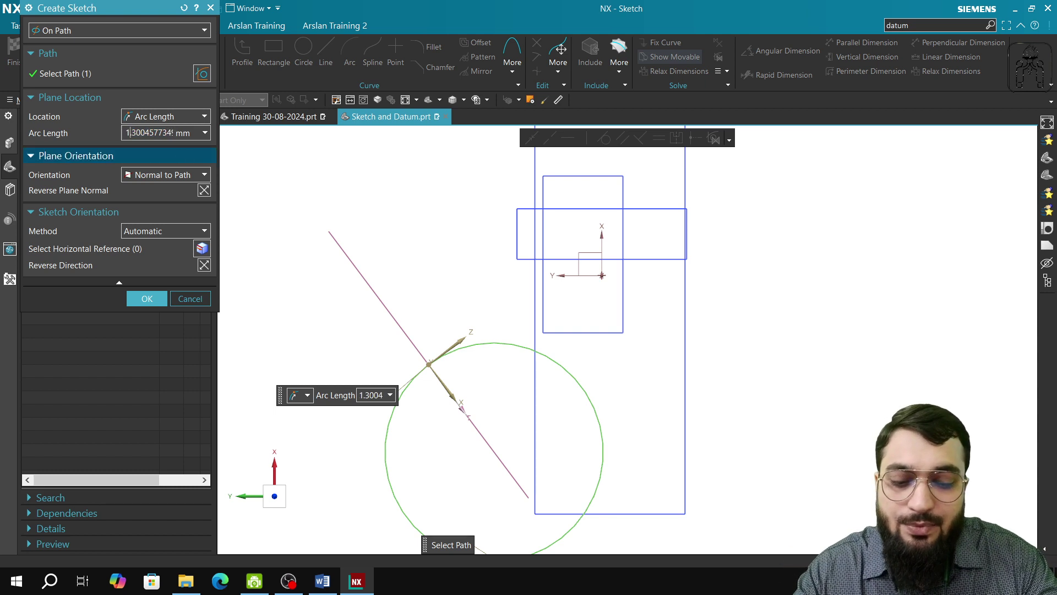
key(Tab)
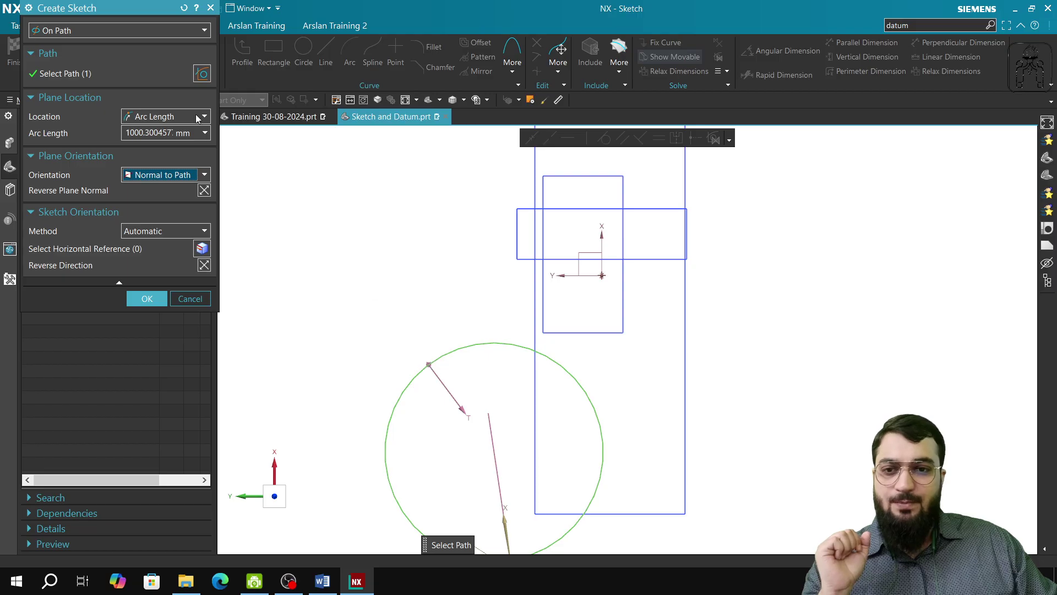
Open the plane orientation options for the on-path sketch
click(175, 175)
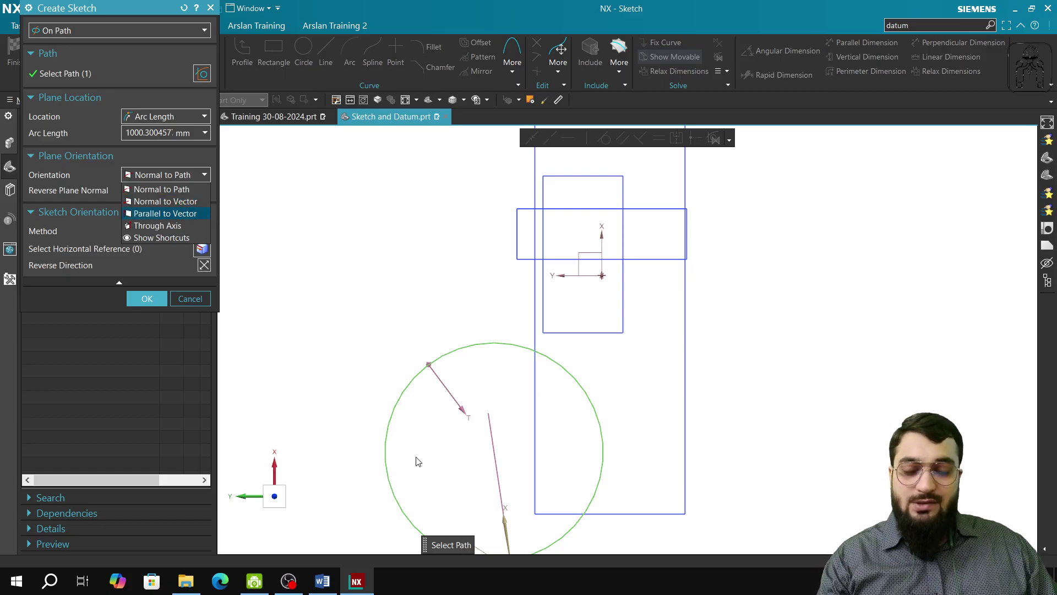
Create the on-path sketch on the circle, normal to the path at an arc length of 1000.300457 mm, and finish it
middle_click(413, 432)
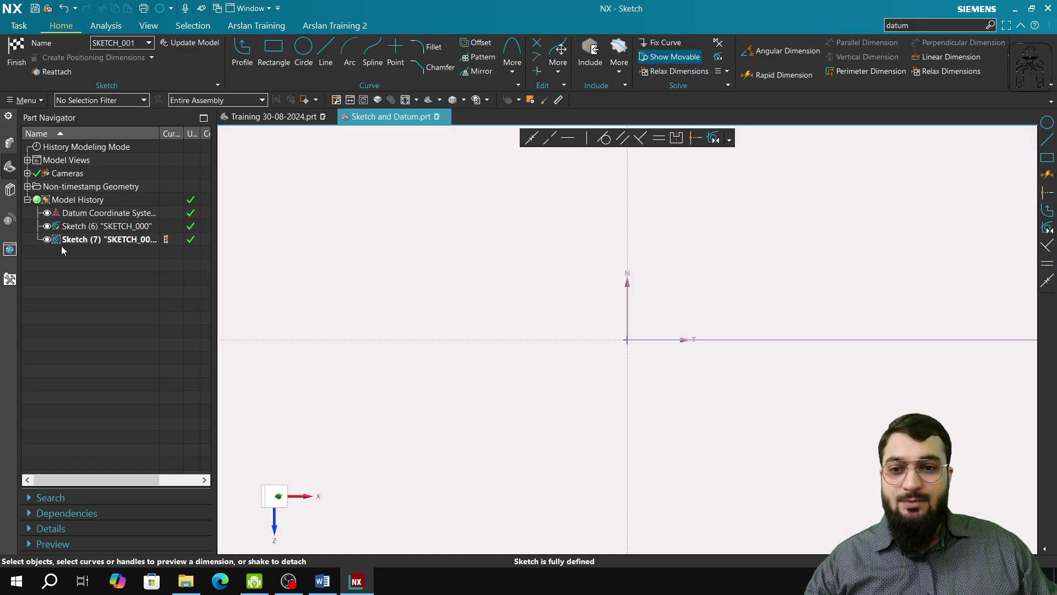
double_click(68, 240)
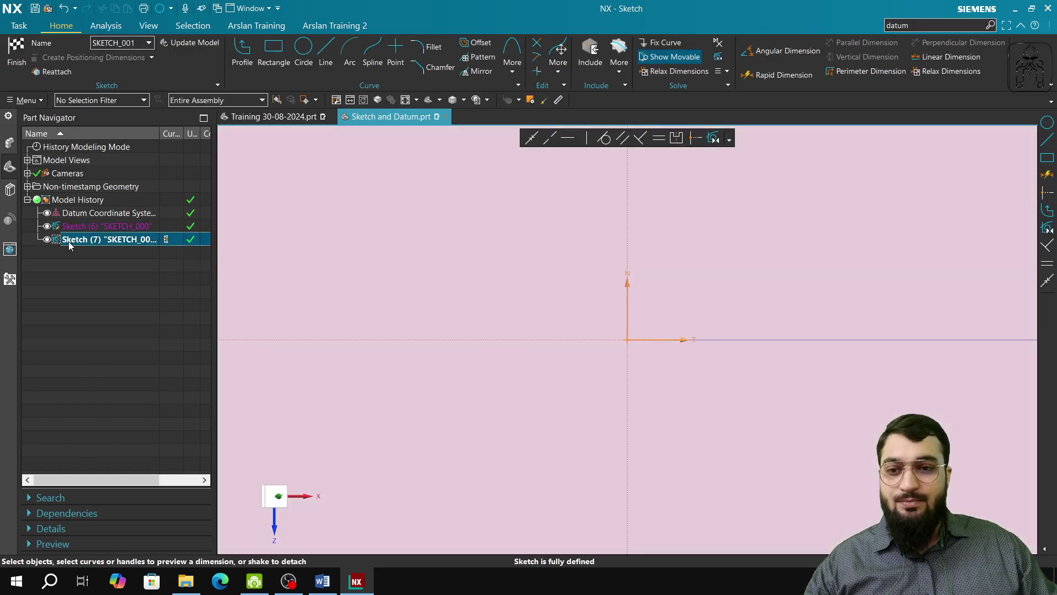
click(193, 188)
click(8, 49)
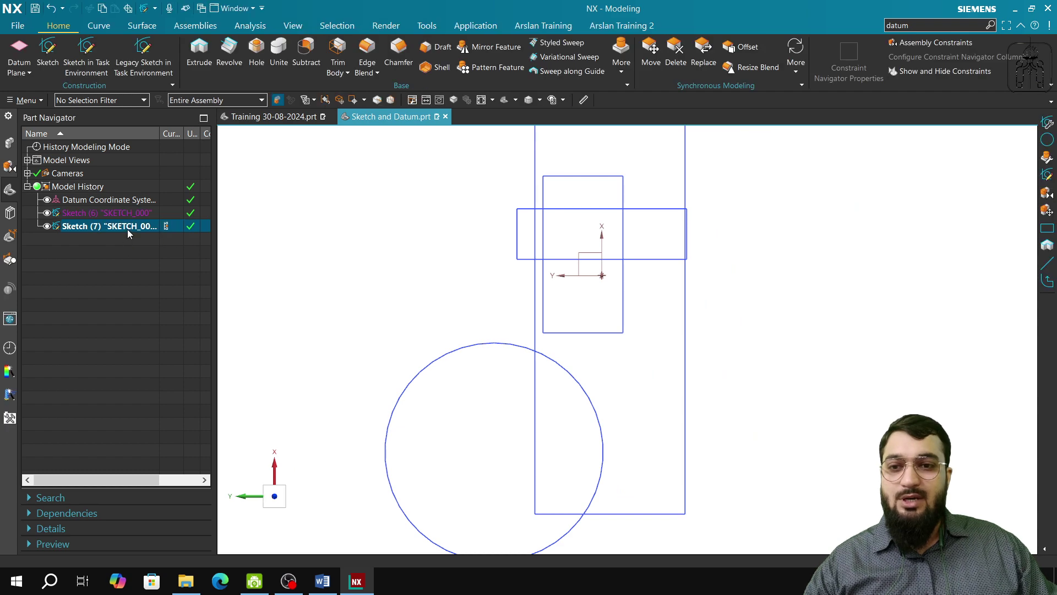
double_click(127, 229)
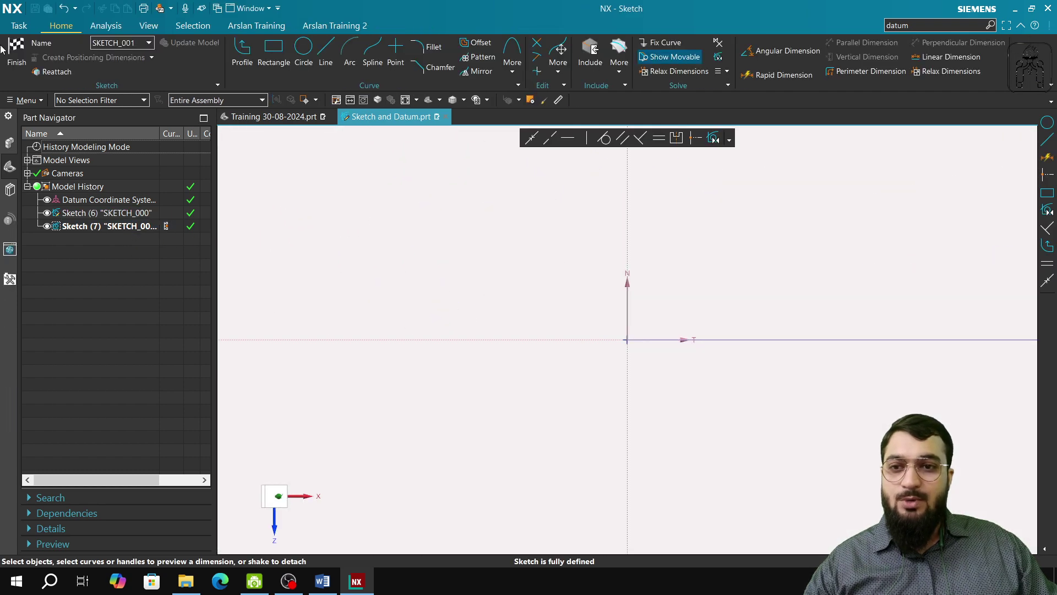
click(3, 49)
right_click(128, 229)
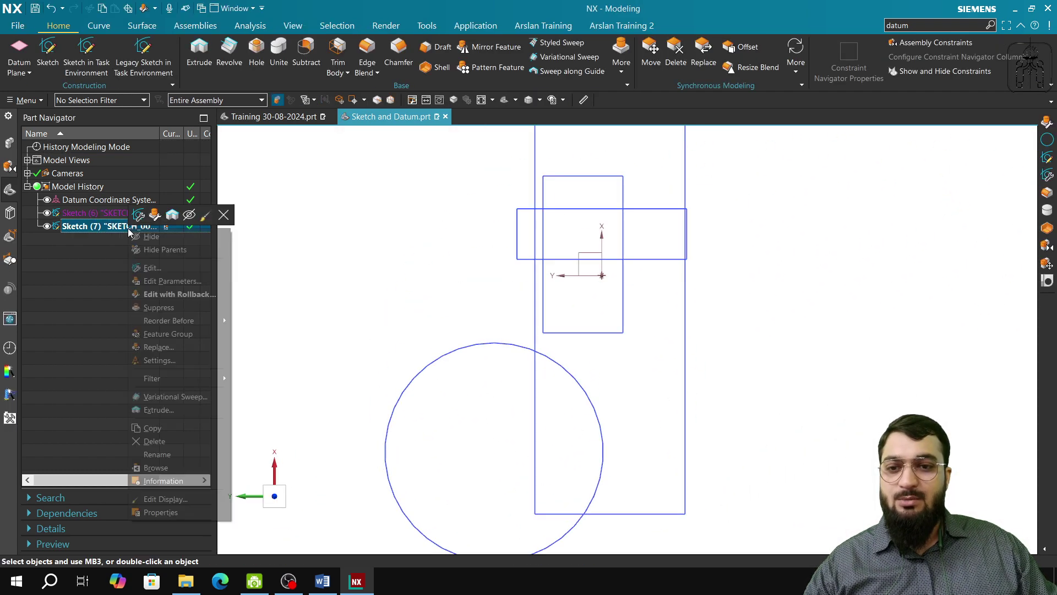
click(83, 264)
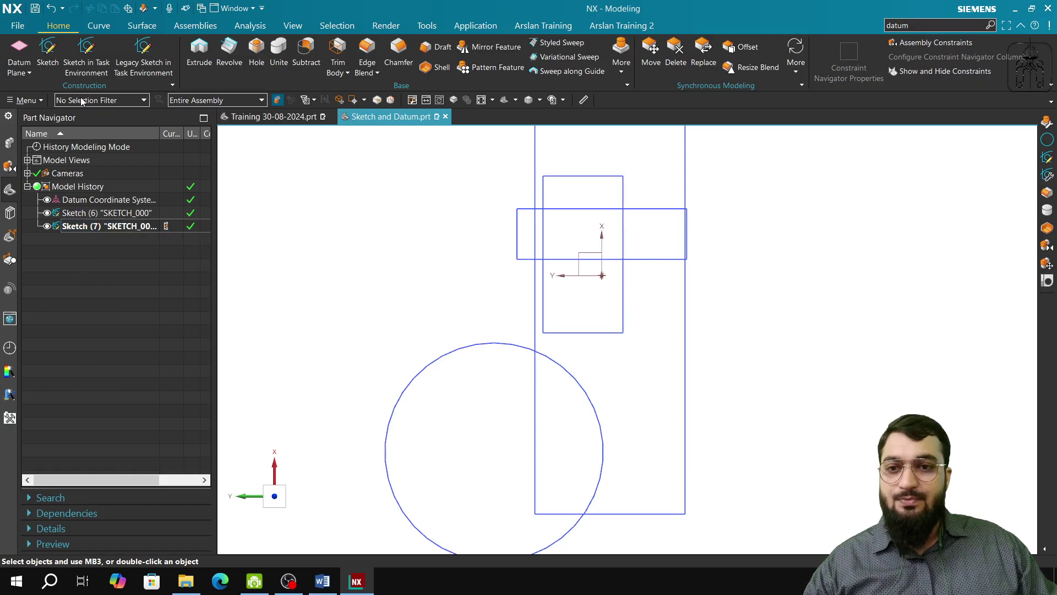
click(86, 55)
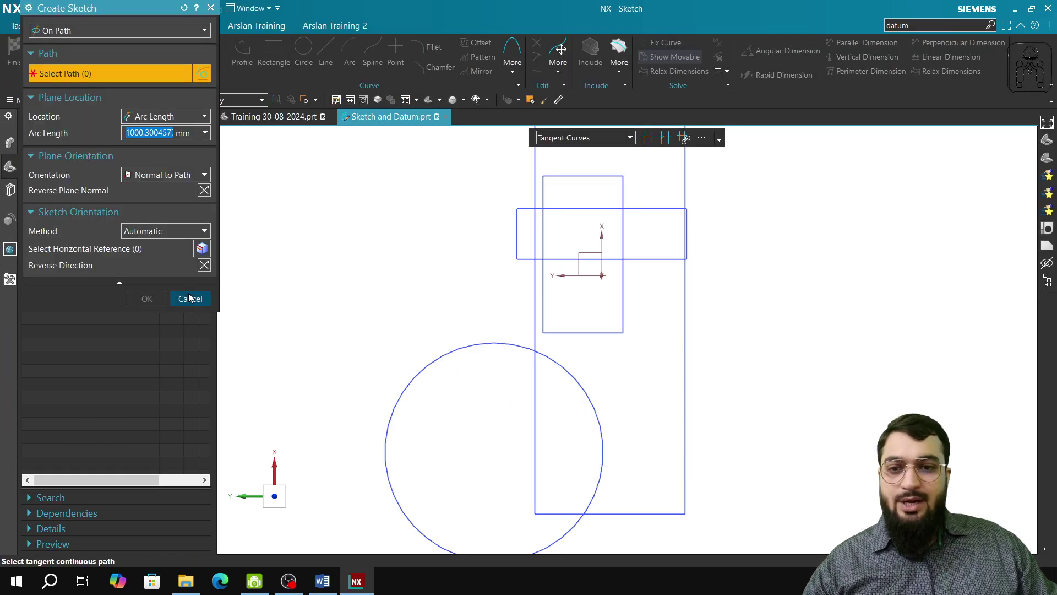
click(189, 298)
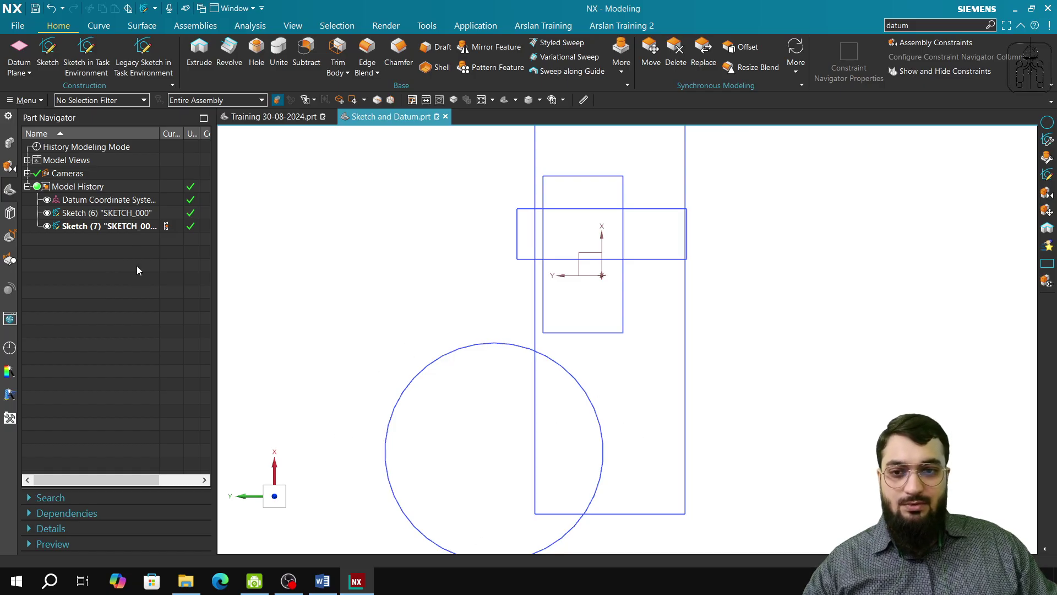
Reopen the second sketch, examine how its plane sits relative to the circle from another angle, and finish the sketch
double_click(126, 231)
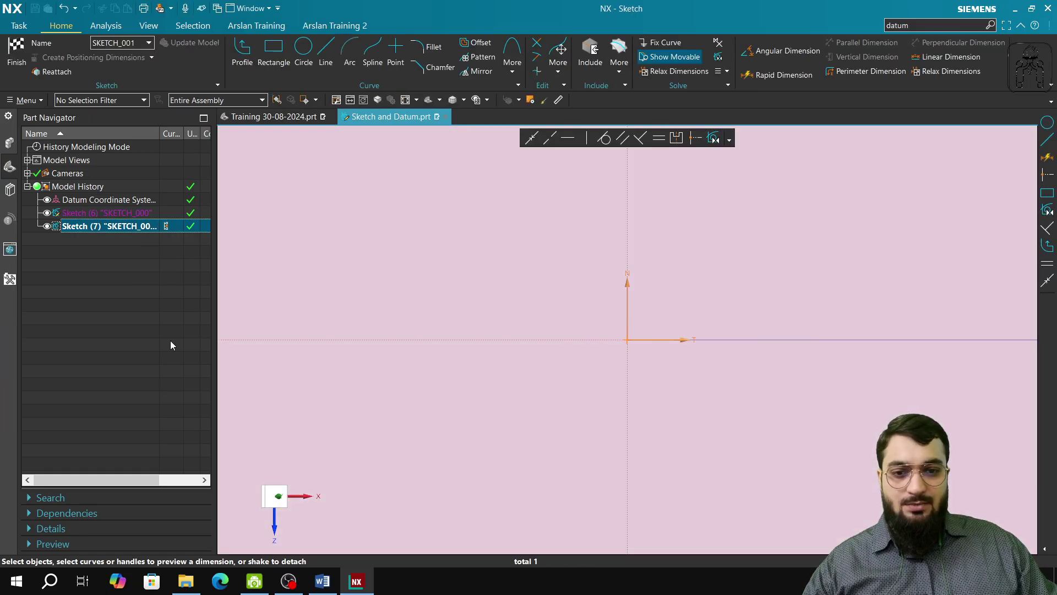
click(282, 502)
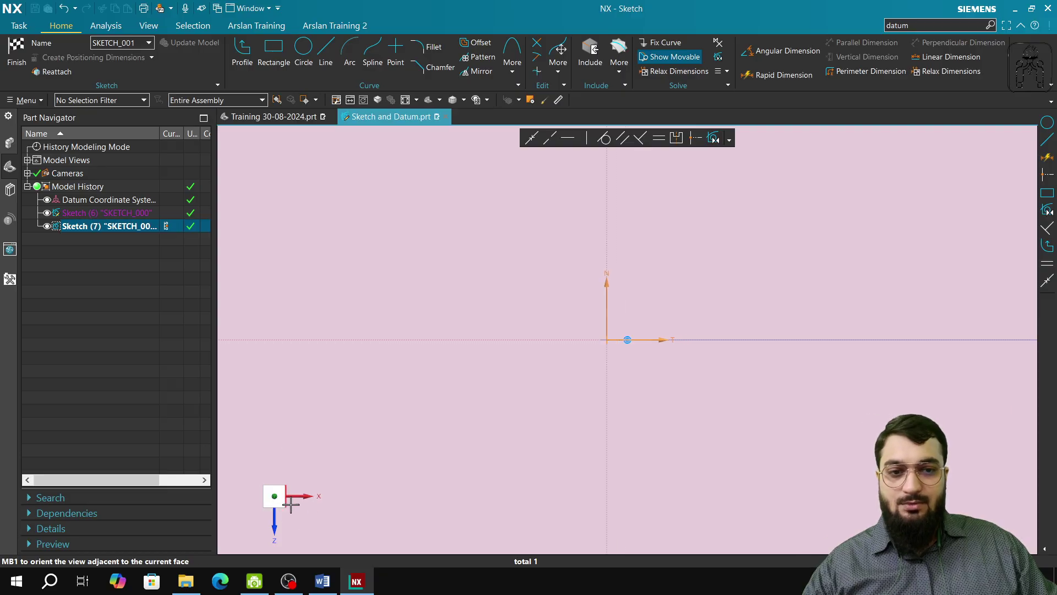
scroll(491, 522, down, 6)
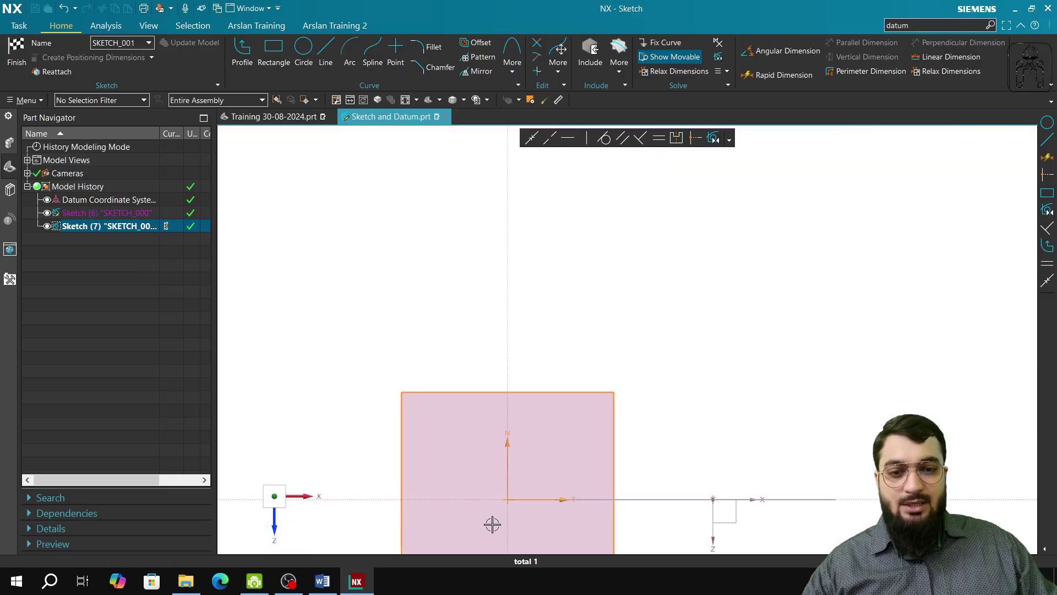
mouse_move(492, 523)
middle_down()
mouse_move(509, 431)
mouse_move(506, 484)
middle_up()
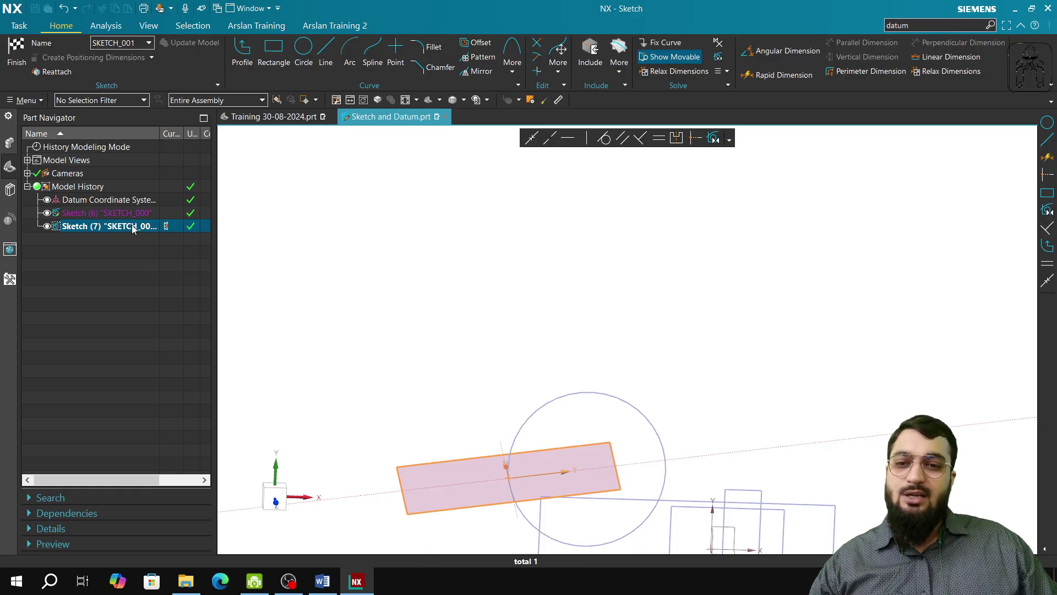
click(11, 53)
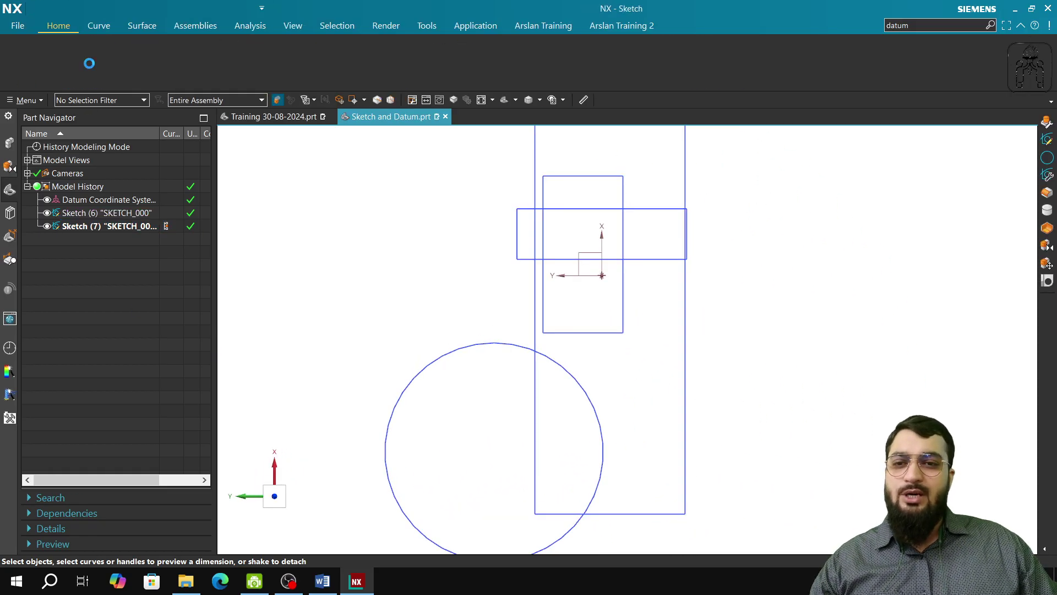
Try to define an on-path sketch with the Through Point location, using the circle's centre as the point and the circle as path
click(91, 31)
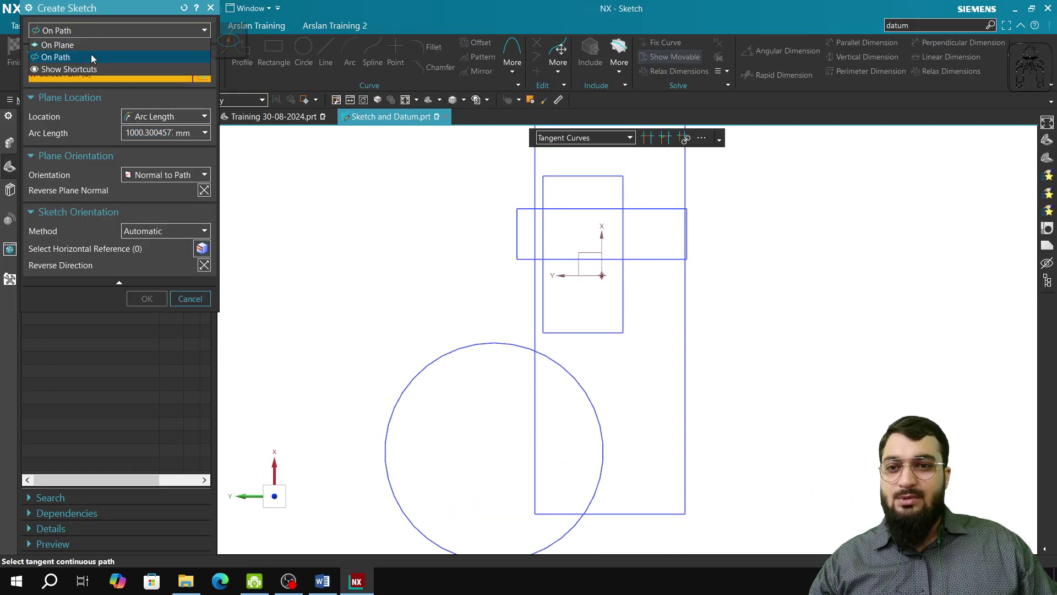
click(91, 55)
click(162, 117)
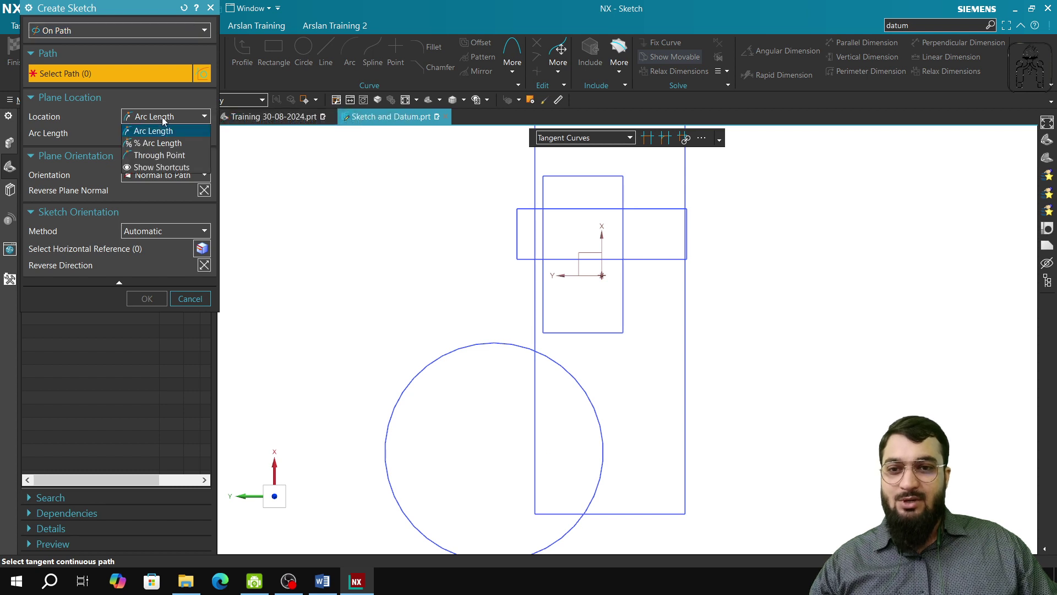
click(160, 154)
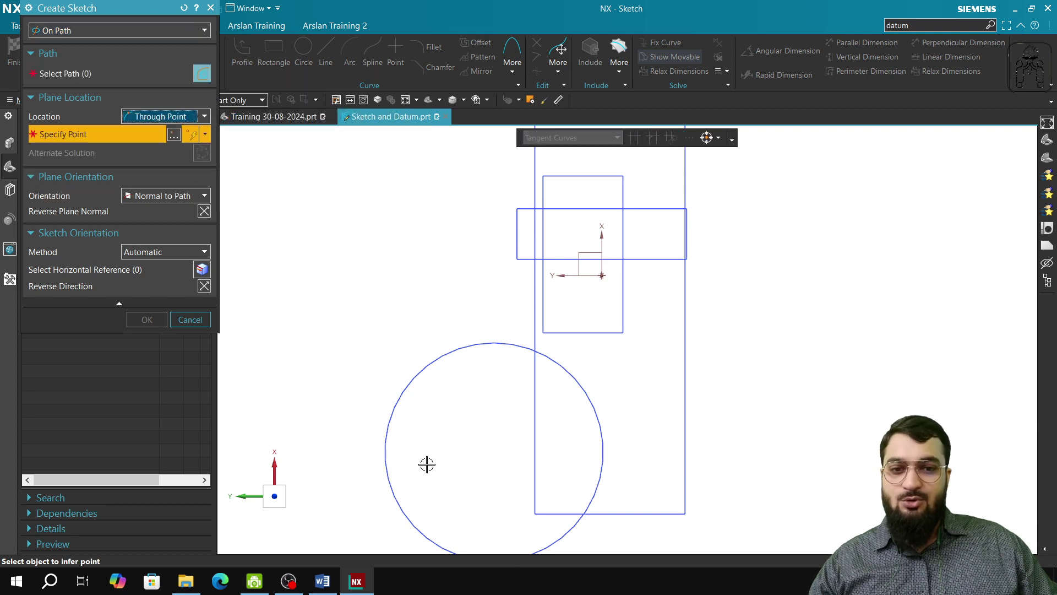
click(434, 361)
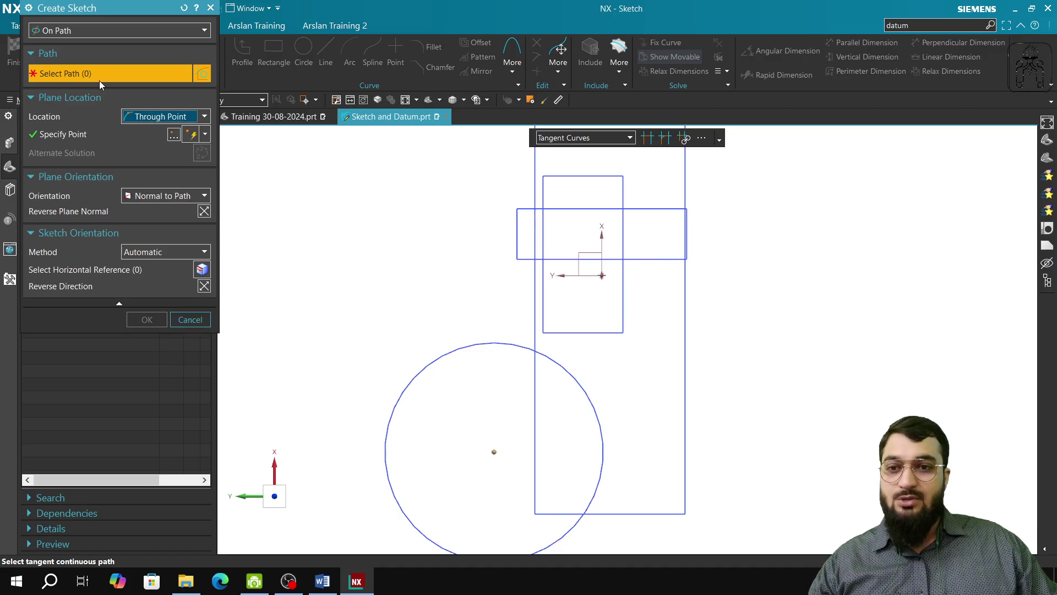
click(439, 356)
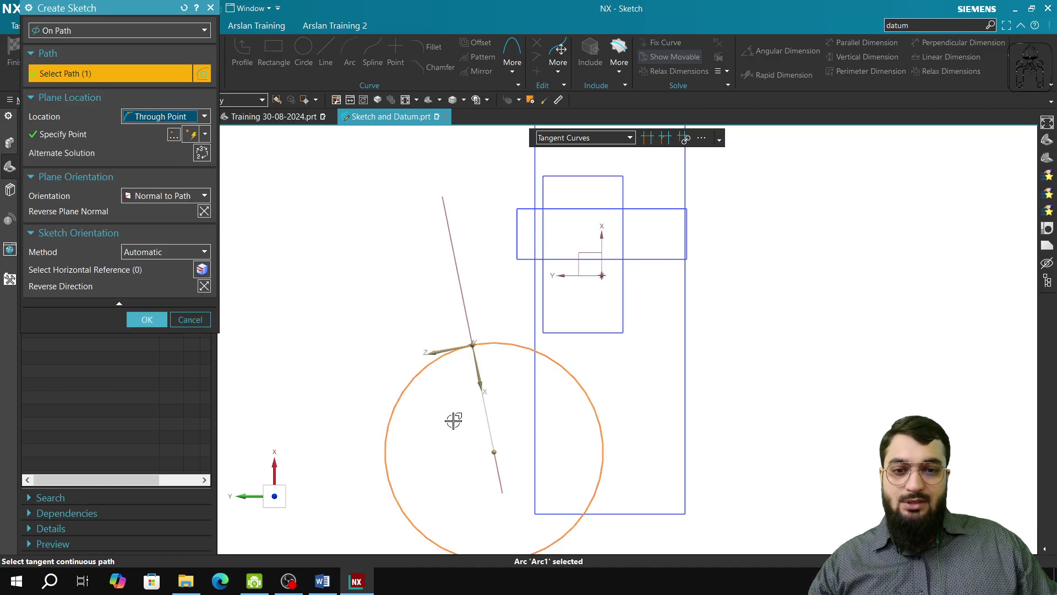
click(112, 136)
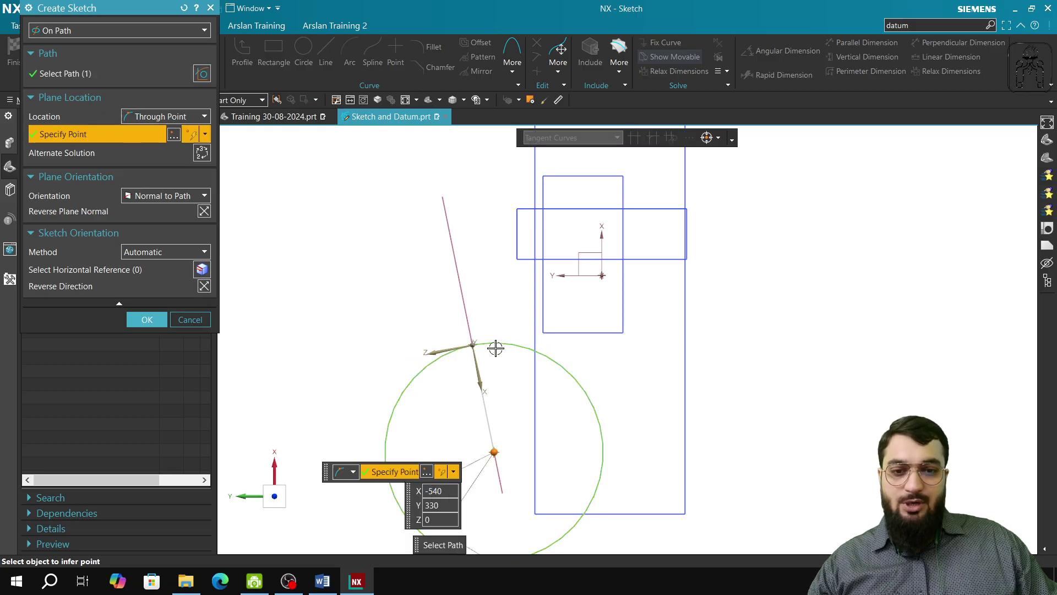
click(165, 116)
click(160, 156)
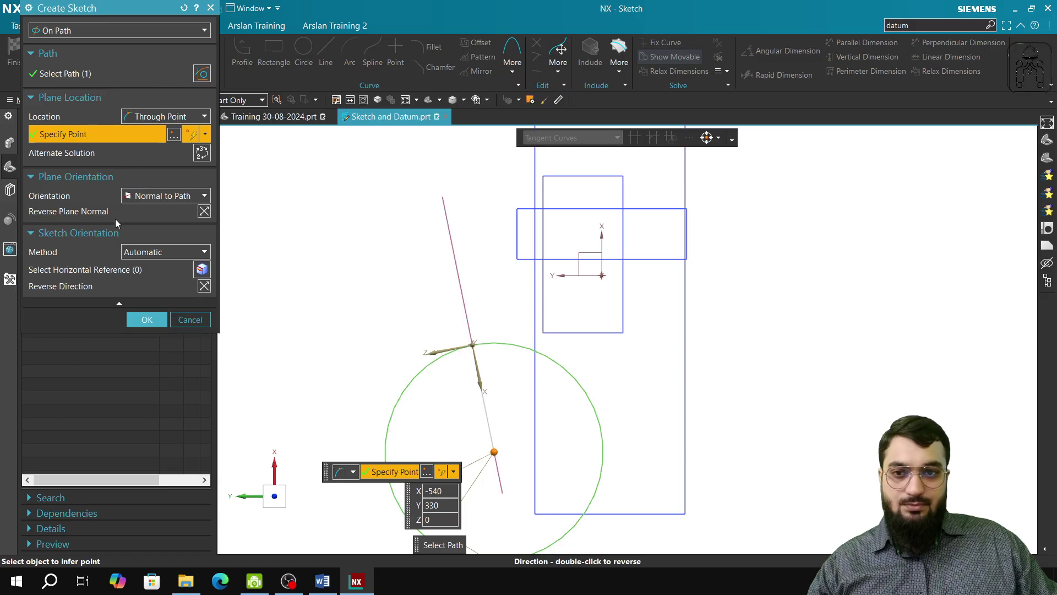
Reset the sketch settings and set up an on-path sketch on the circle, located through the point X -120, Y 410, Z 0
click(184, 8)
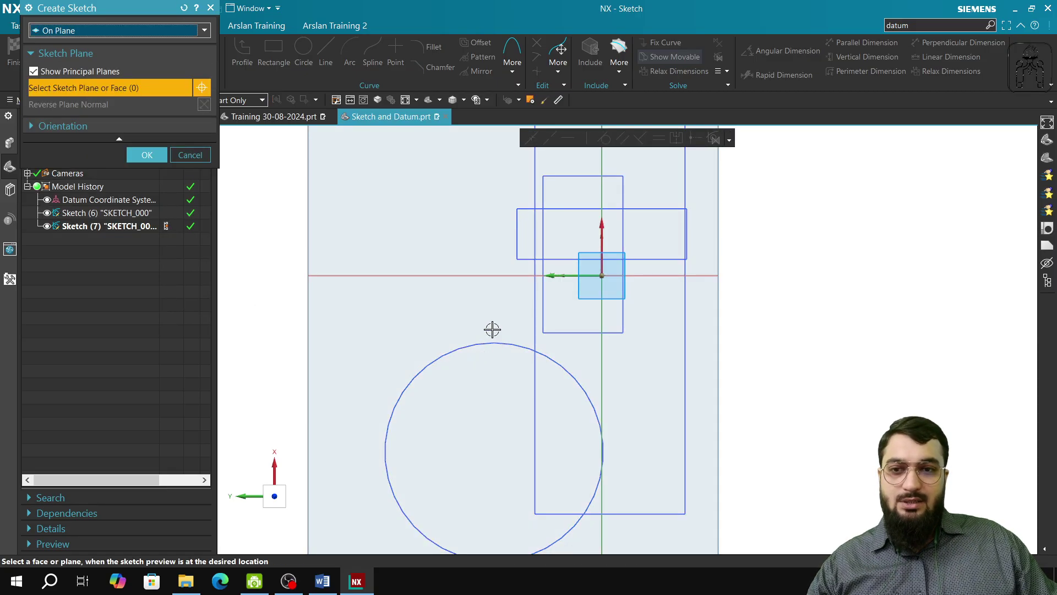
click(84, 33)
click(55, 57)
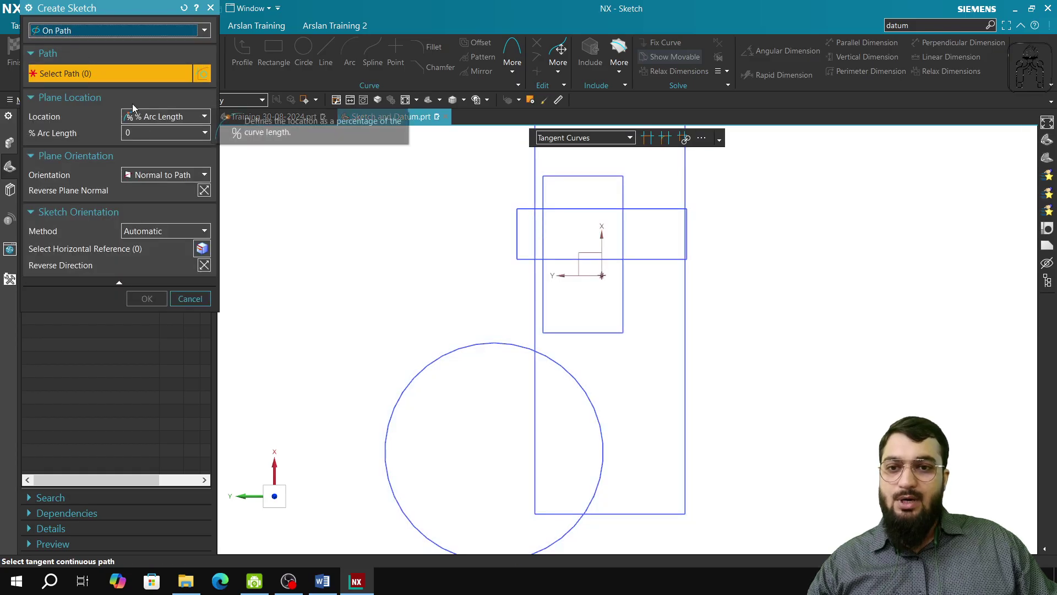
click(475, 344)
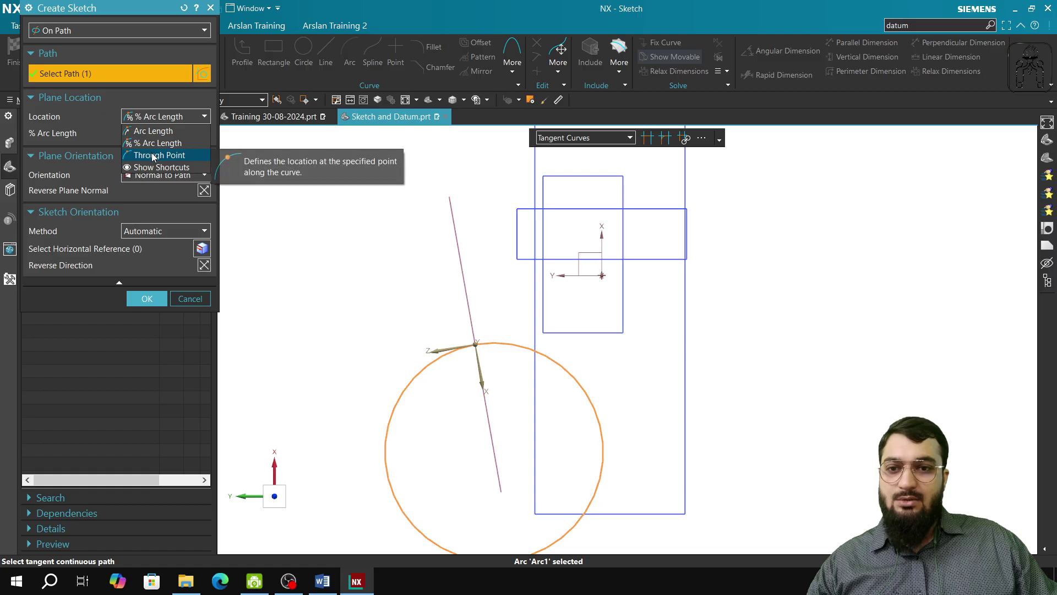
click(153, 156)
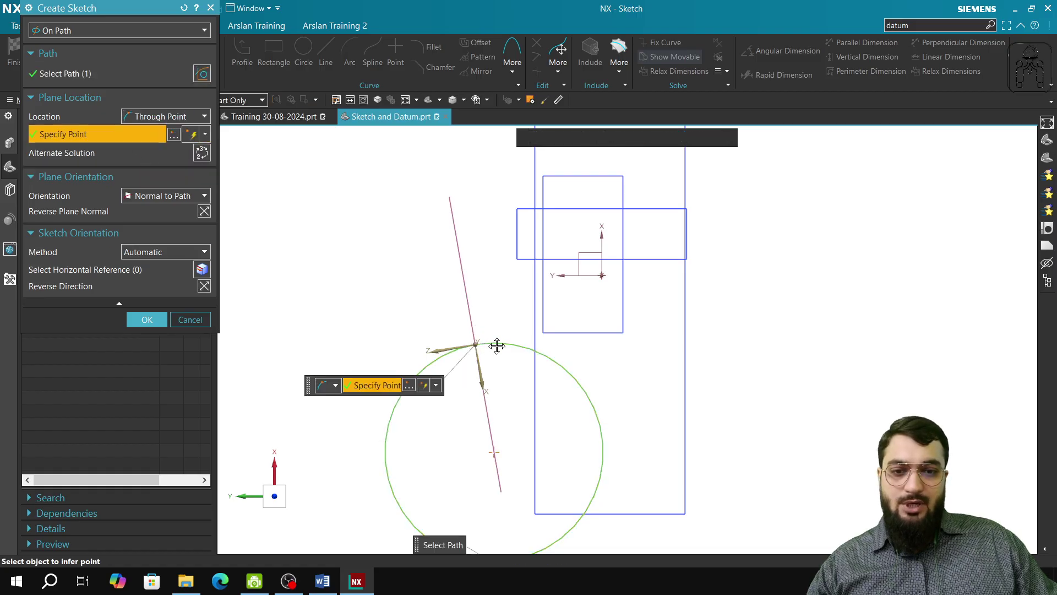
click(468, 315)
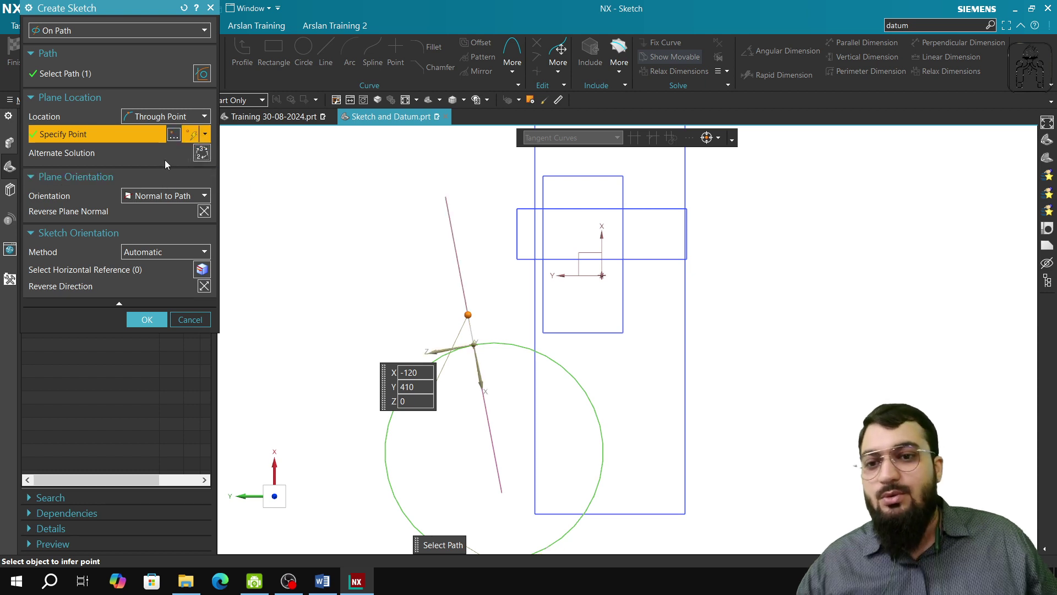
Review the plane orientation options and set the orientation to Normal to Vector
click(140, 194)
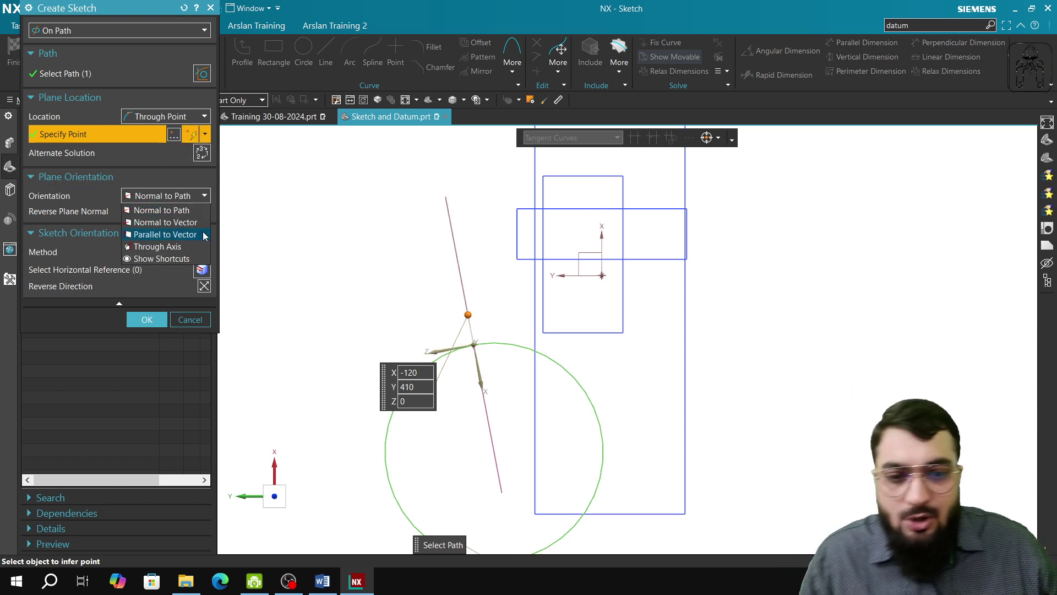
click(167, 292)
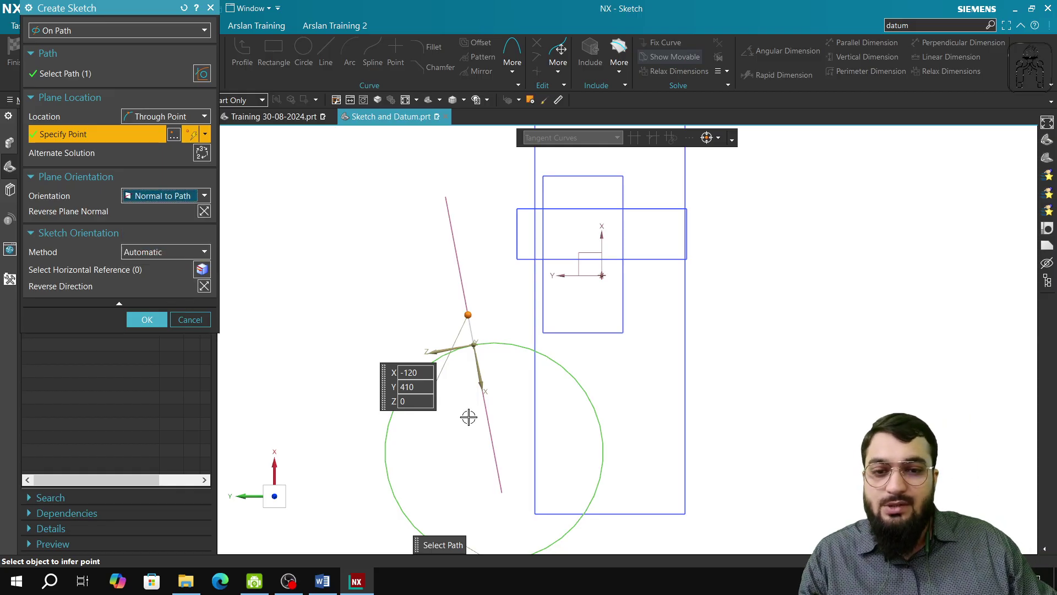
mouse_move(469, 417)
middle_down()
mouse_move(545, 408)
mouse_move(529, 405)
middle_up()
click(188, 199)
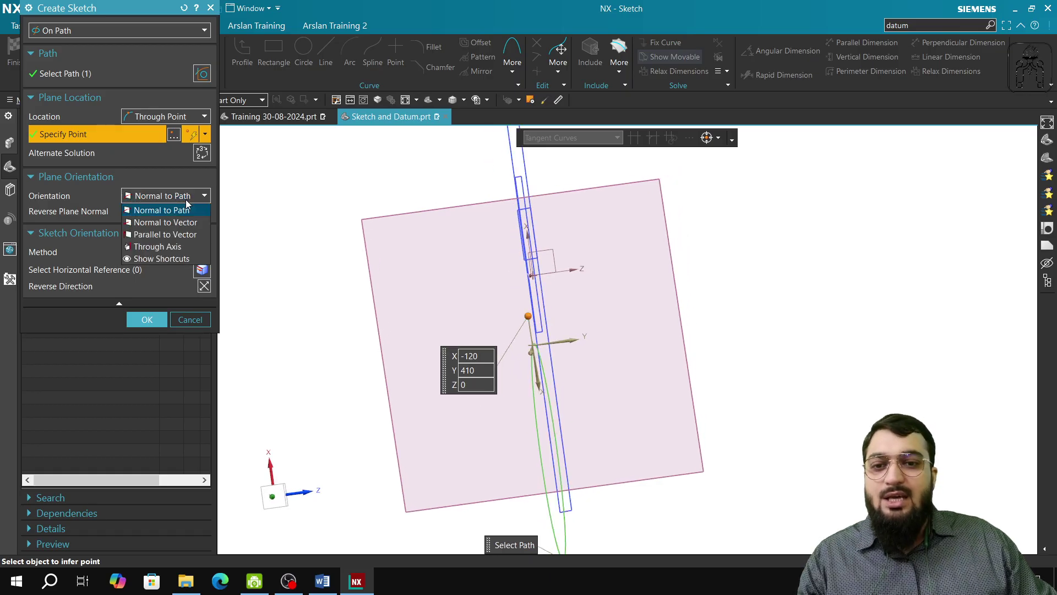
click(185, 223)
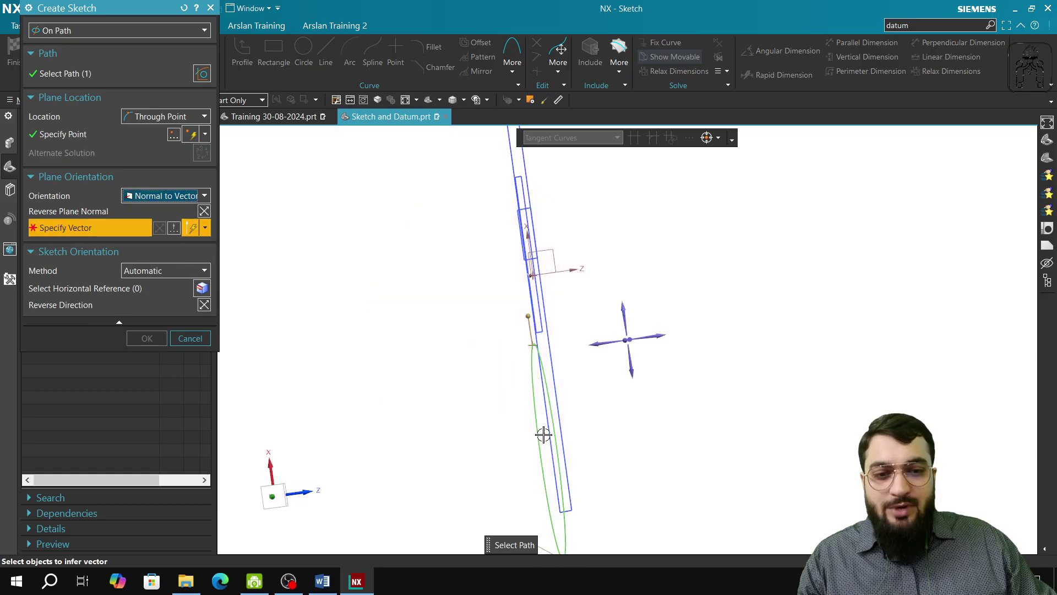
Respecify the plane's location point as the circle's centre
mouse_move(543, 434)
middle_down()
mouse_move(474, 443)
mouse_move(547, 430)
mouse_move(479, 436)
mouse_move(432, 410)
middle_up()
click(79, 140)
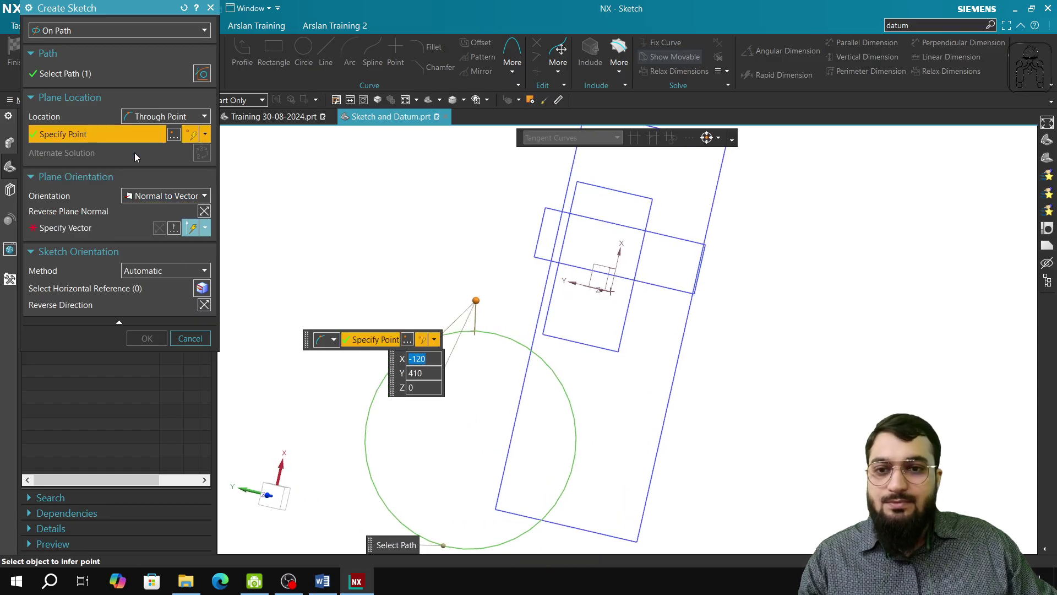
click(473, 330)
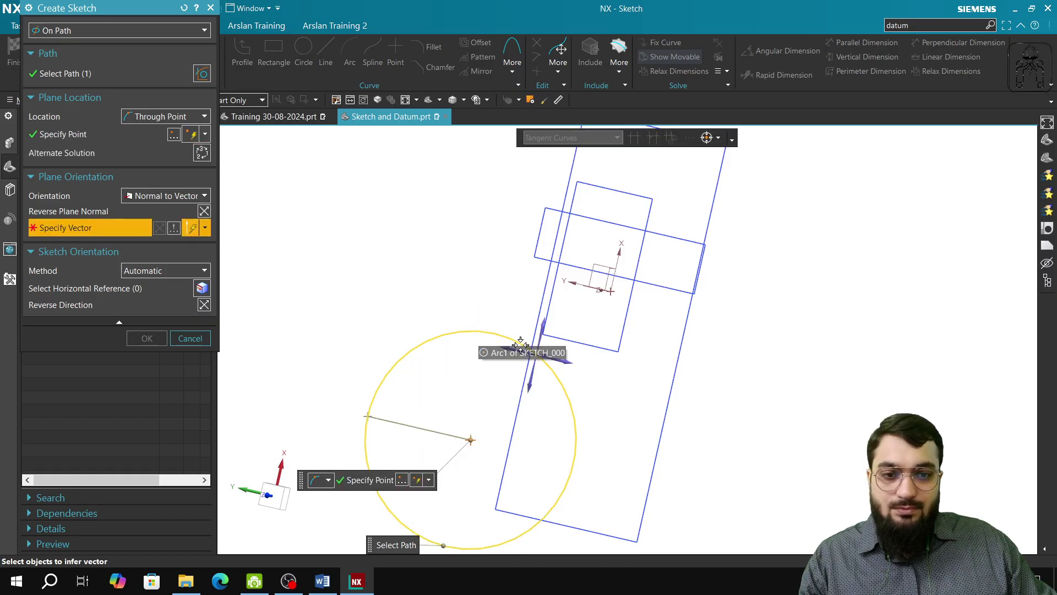
Set the plane orientation to Normal to Path and pick the location point again near the top of the circle
click(100, 135)
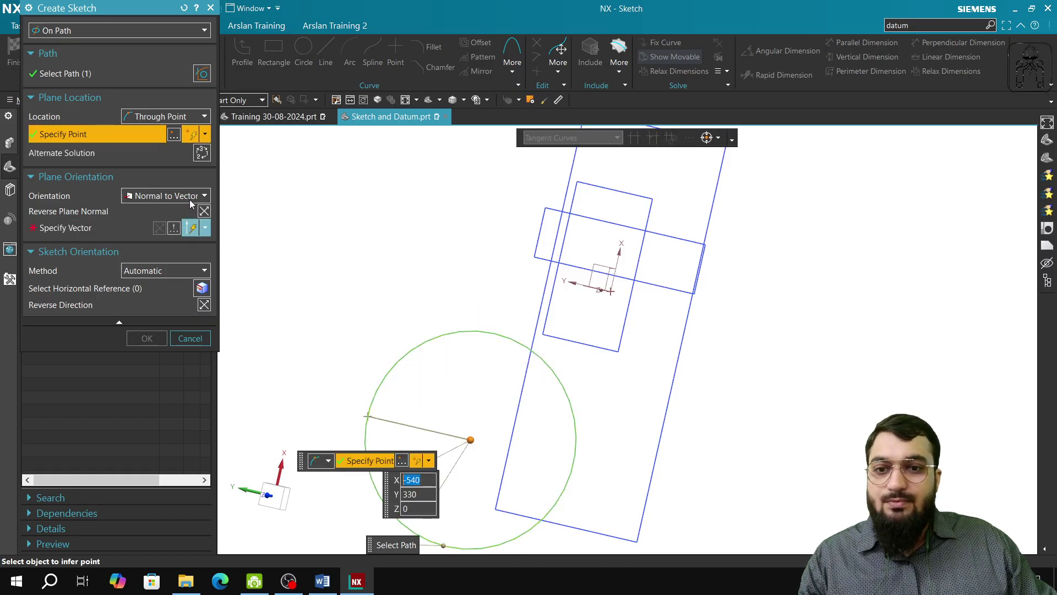
click(187, 196)
click(187, 206)
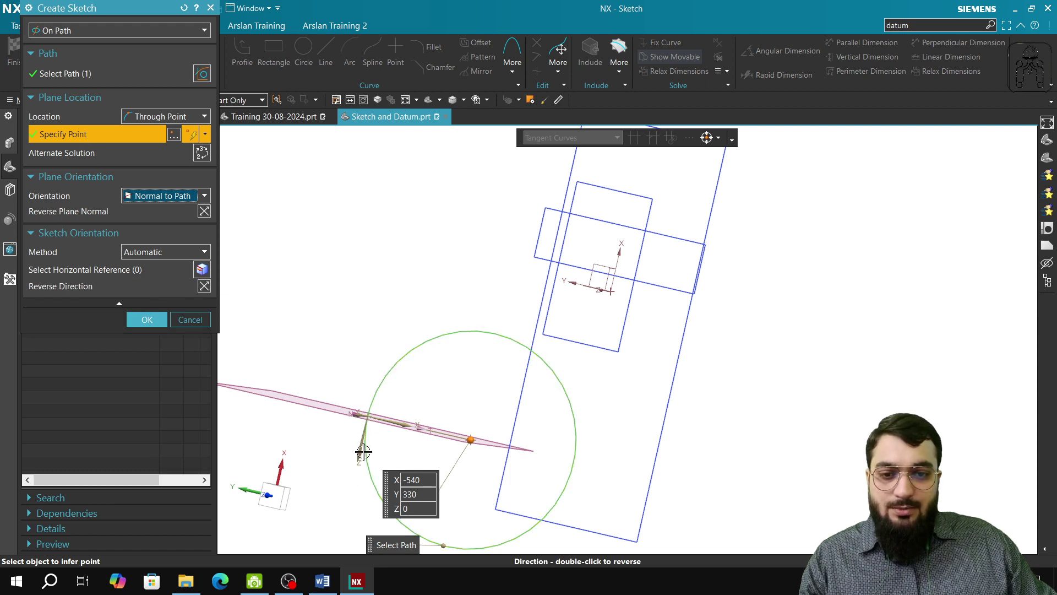
middle_drag(364, 424, 410, 436)
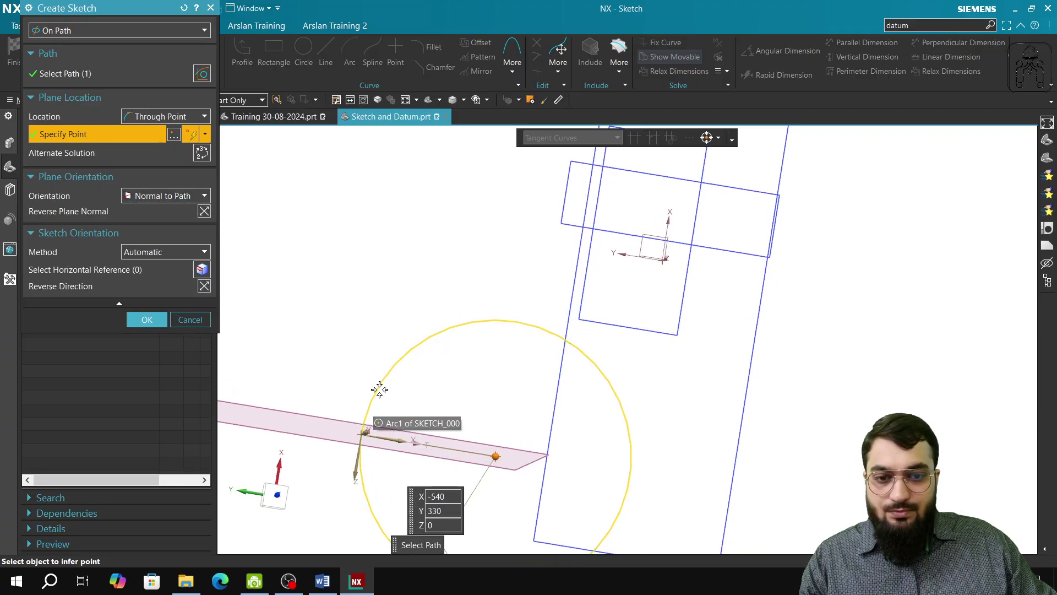
click(432, 333)
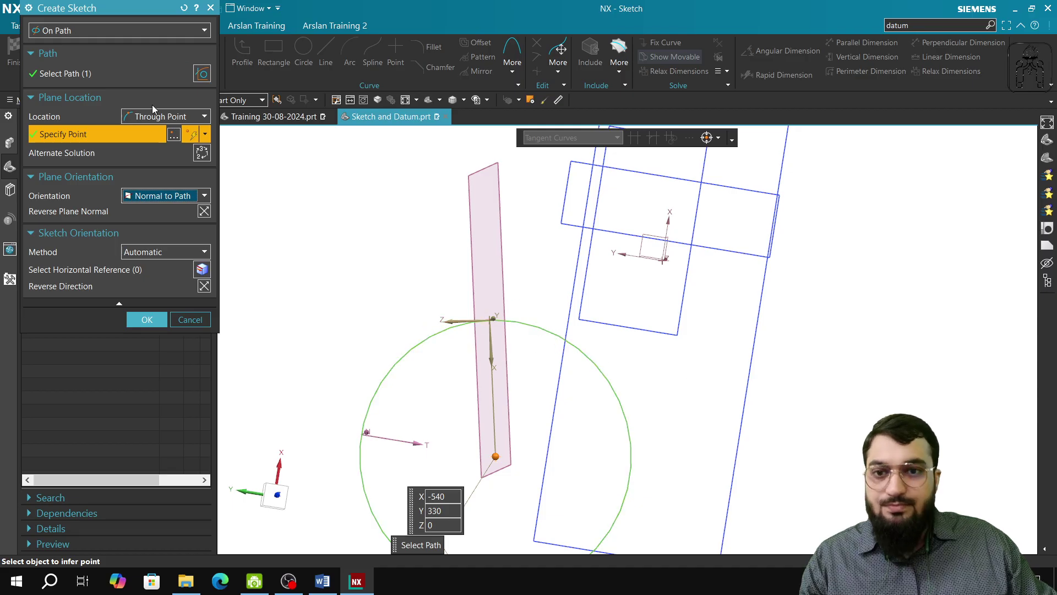
Reset the sketch settings, switch to an on-path sketch and select the circle as its path
click(183, 7)
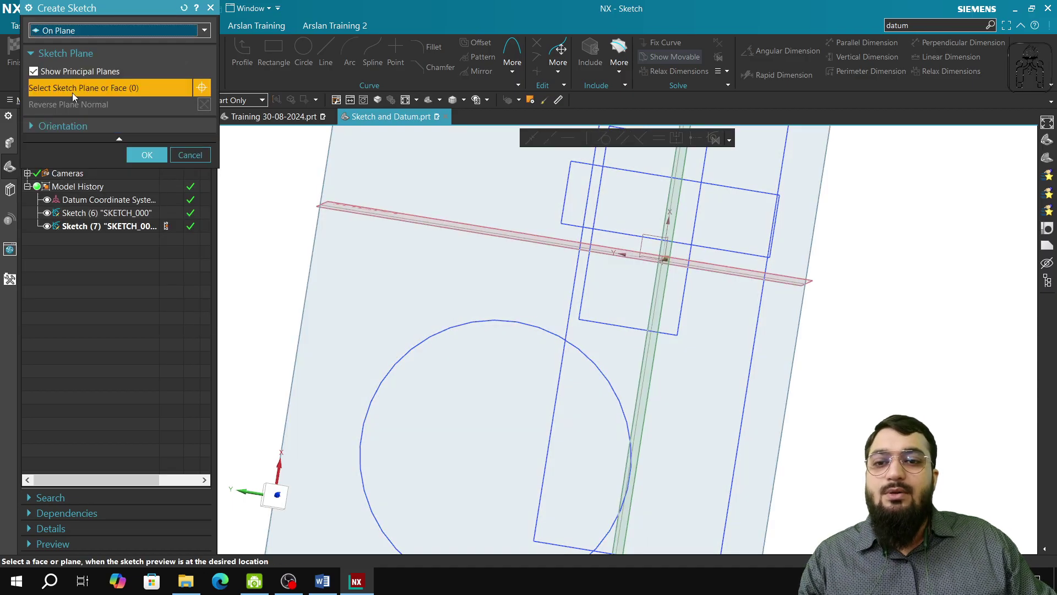
click(88, 38)
click(87, 58)
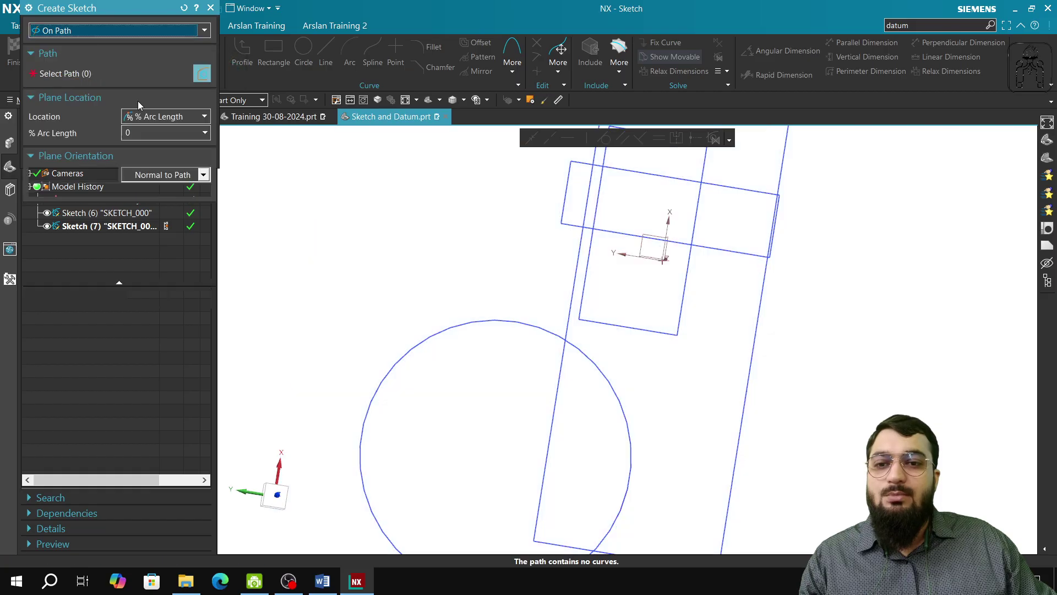
click(166, 117)
click(74, 69)
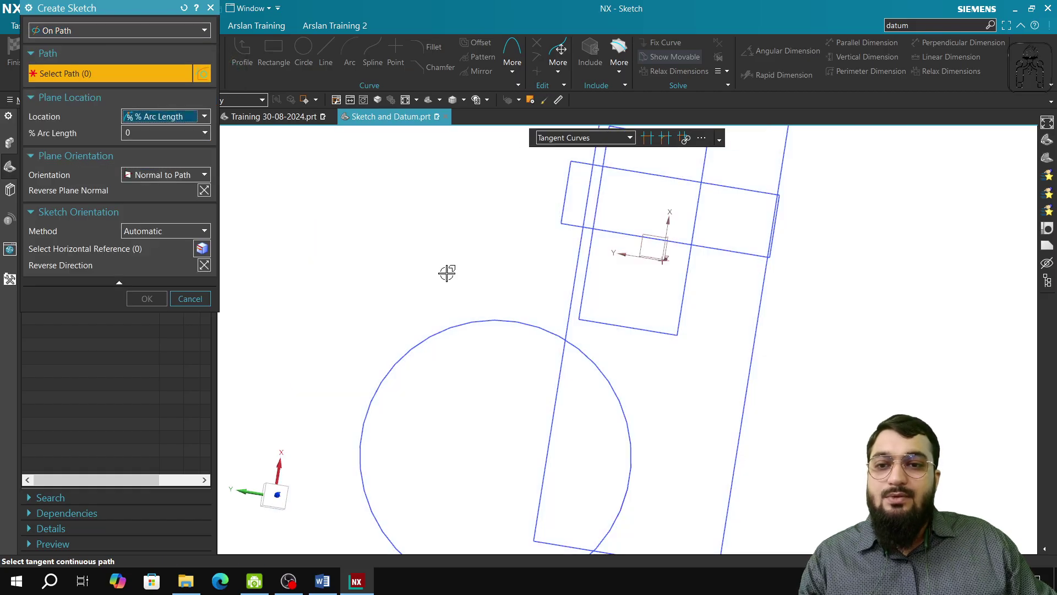
click(510, 319)
Set the plane location to Through Point and specify the point X -690, Y 360, Z 0 inside the circle
click(165, 117)
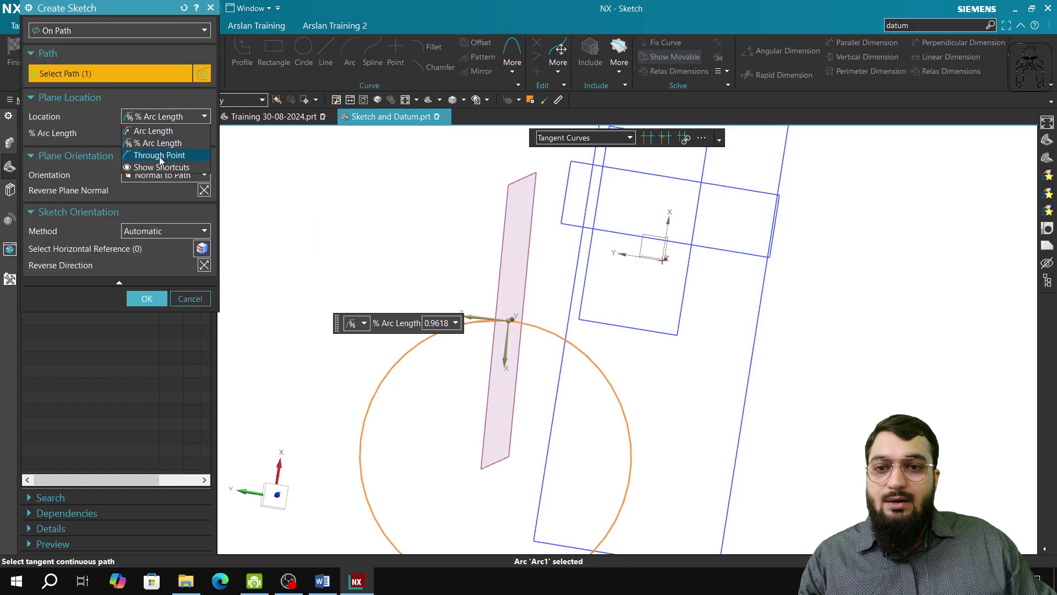
click(160, 155)
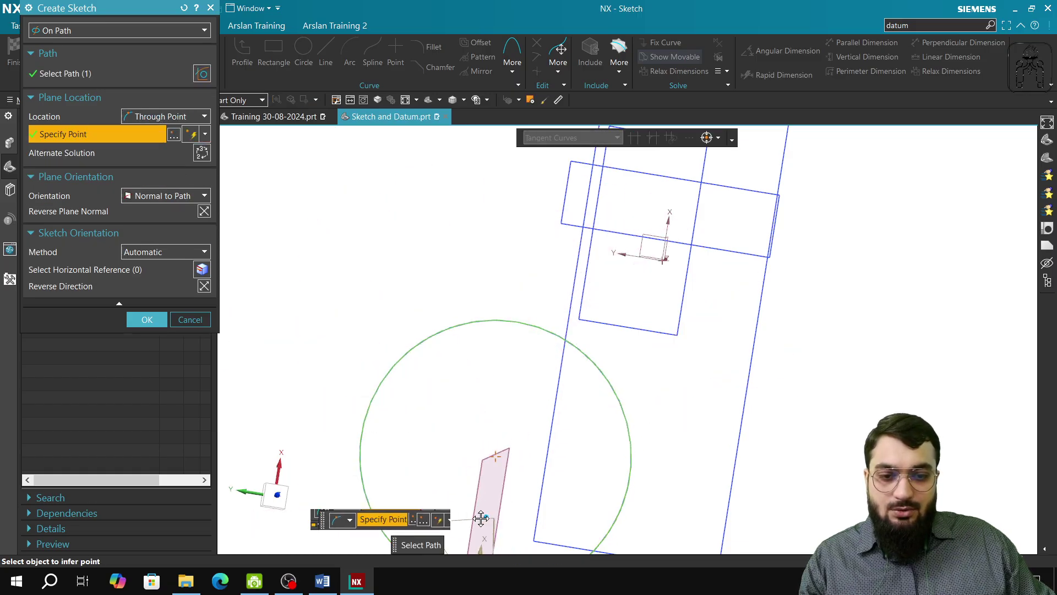
middle_drag(476, 512, 330, 308)
click(269, 500)
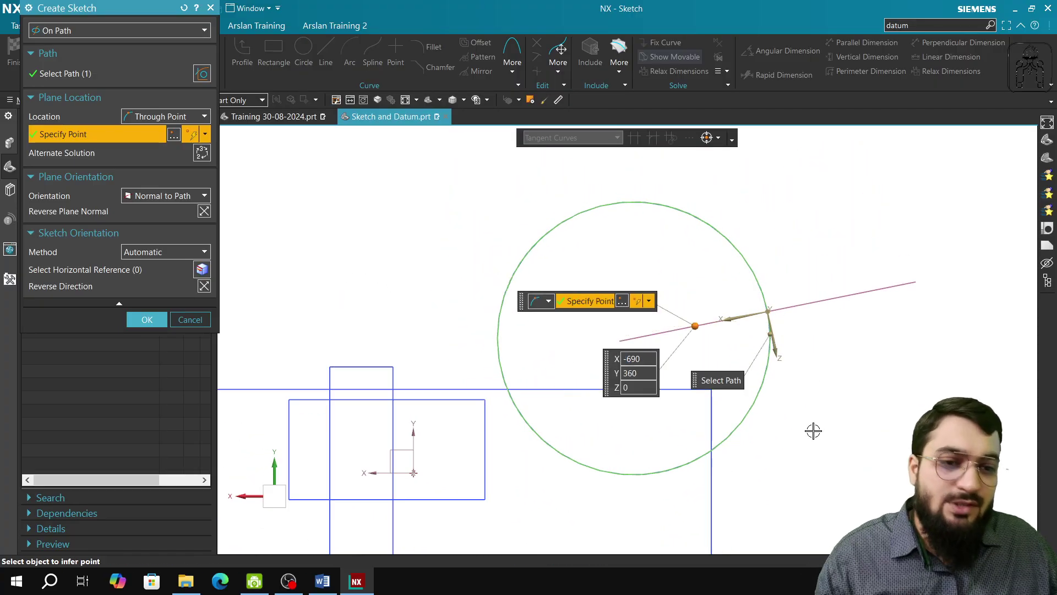
middle_drag(811, 429, 800, 400)
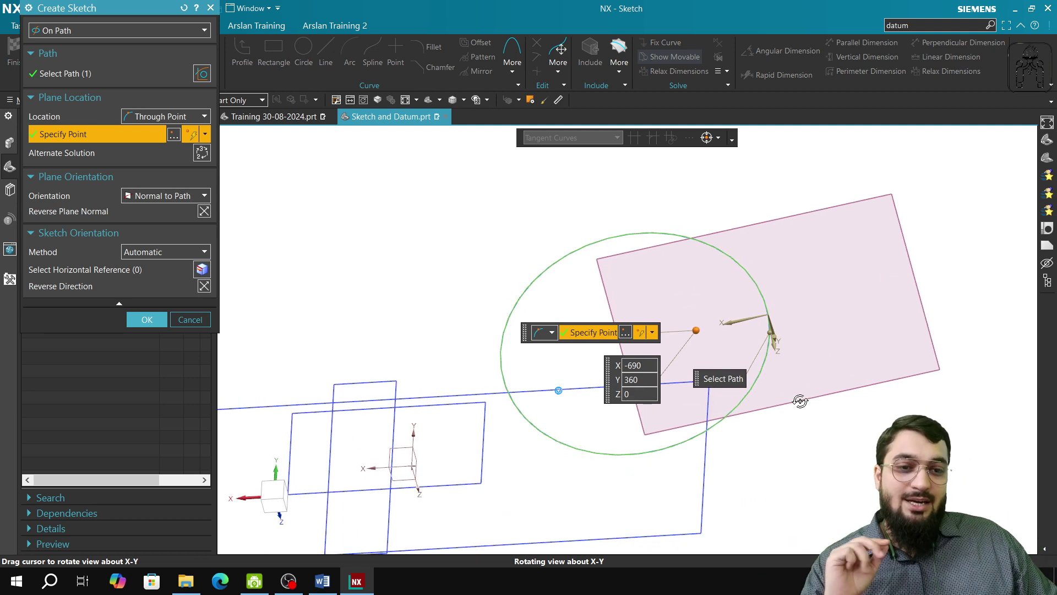
middle_drag(800, 401, 800, 401)
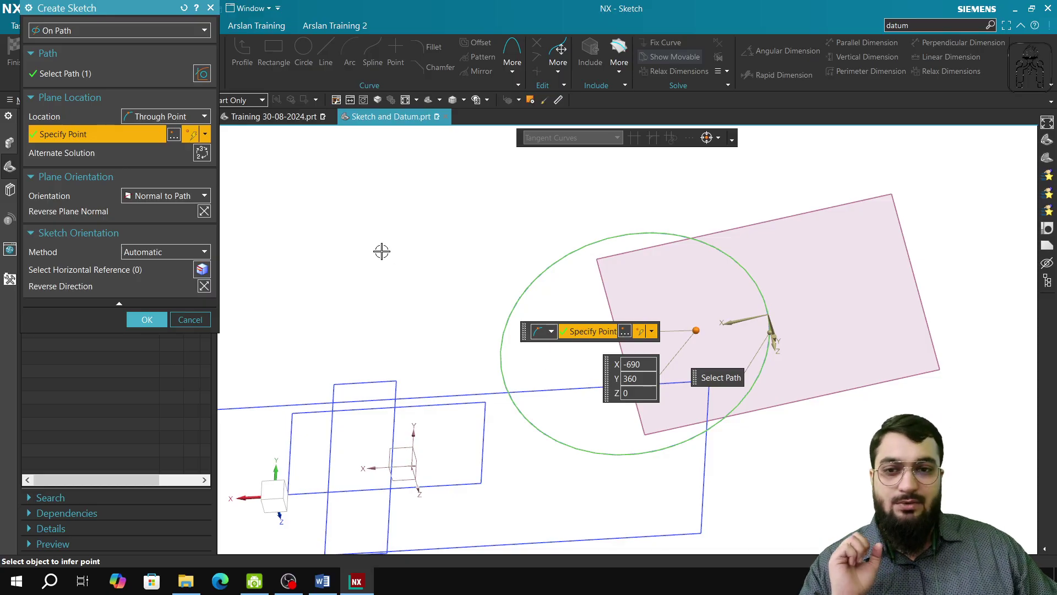
Set the plane orientation to Normal to Vector and try the Y and negative X directions as the vector
click(186, 200)
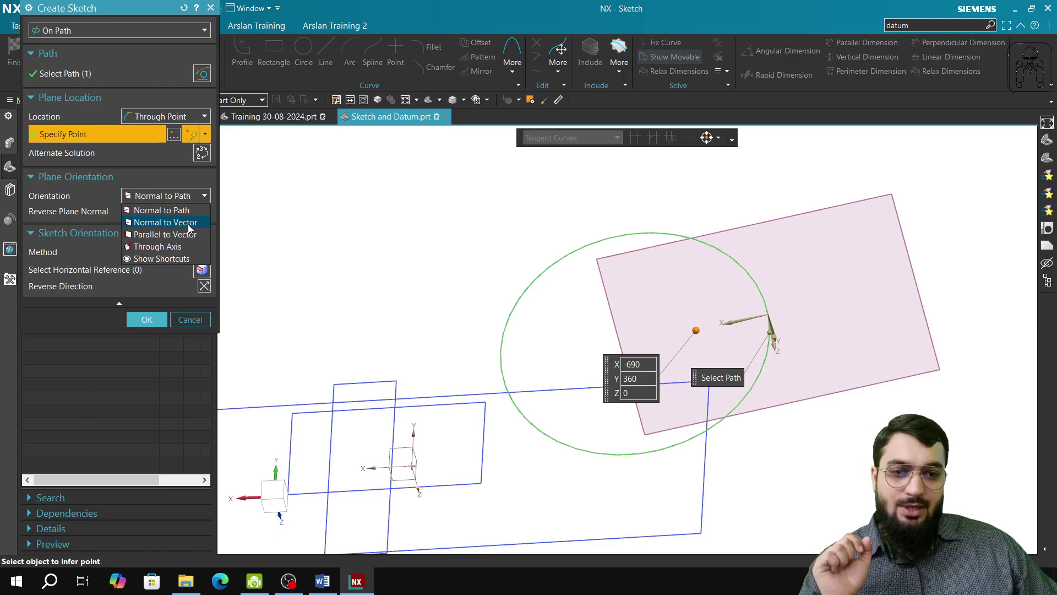
click(165, 223)
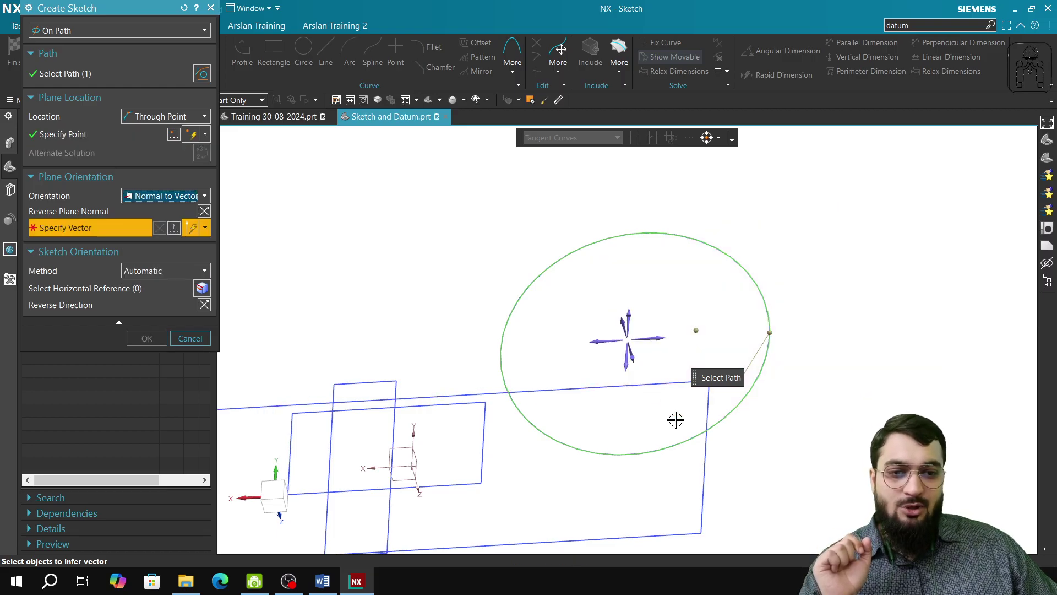
middle_drag(676, 419, 652, 406)
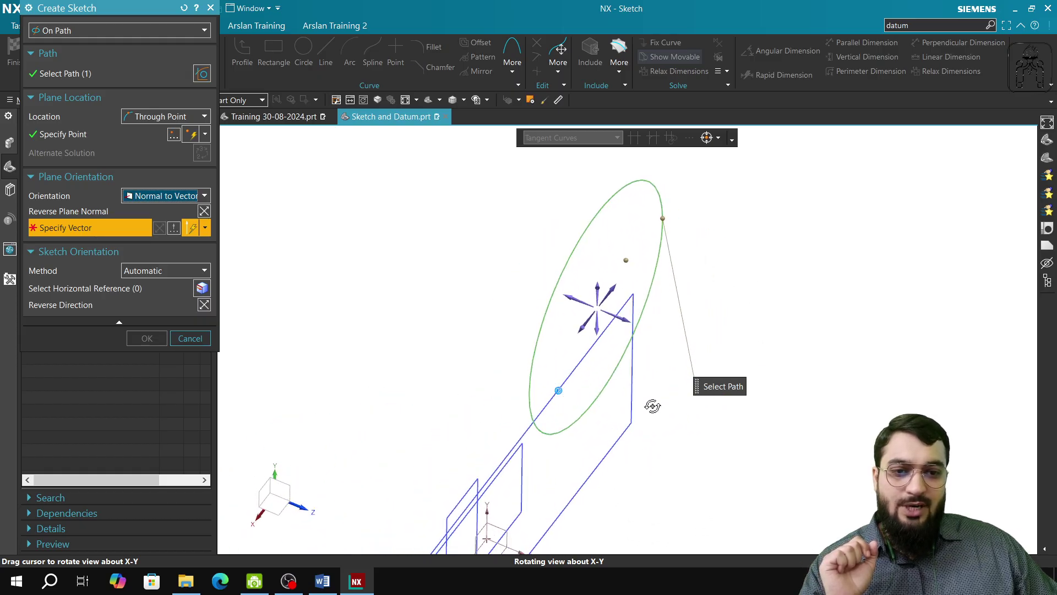
click(590, 337)
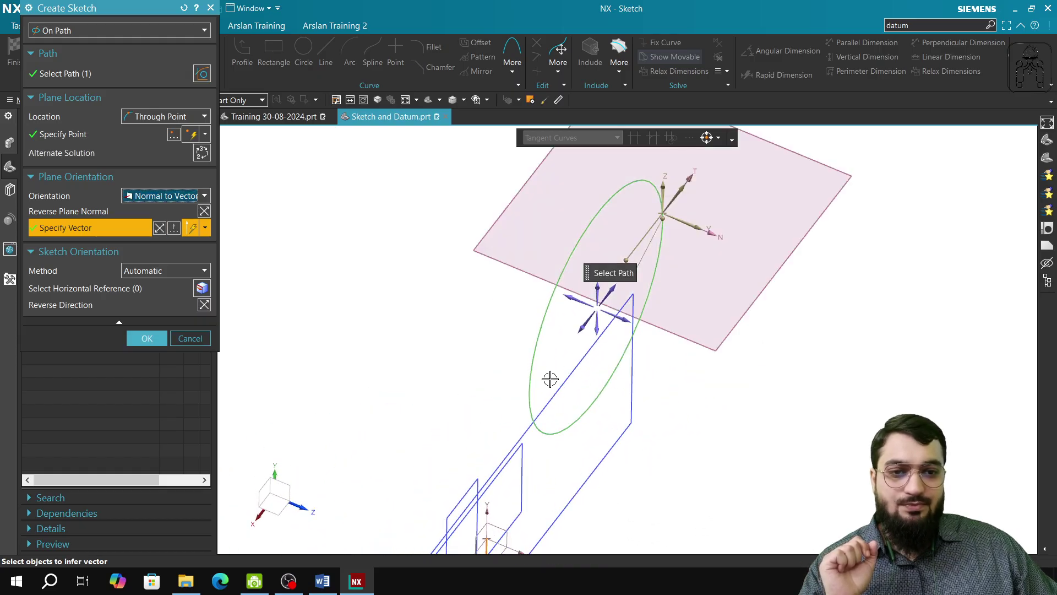
middle_drag(615, 409, 678, 413)
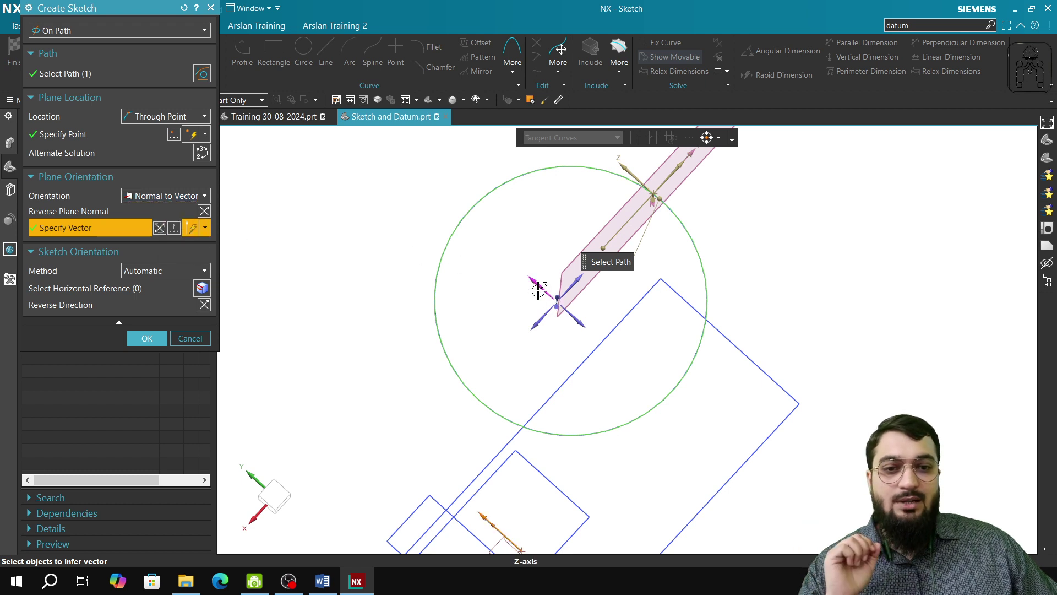
click(569, 289)
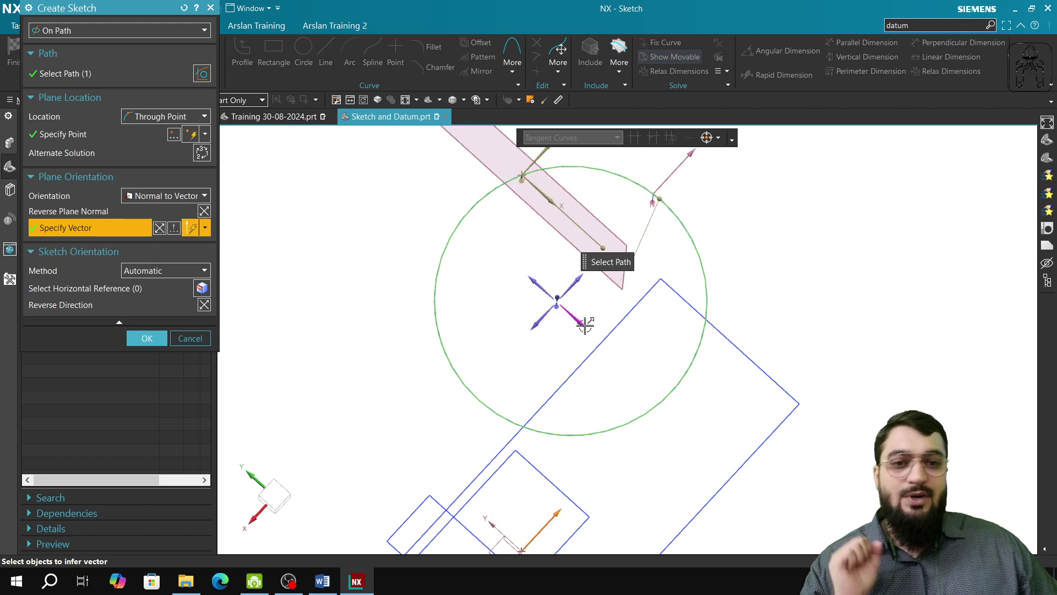
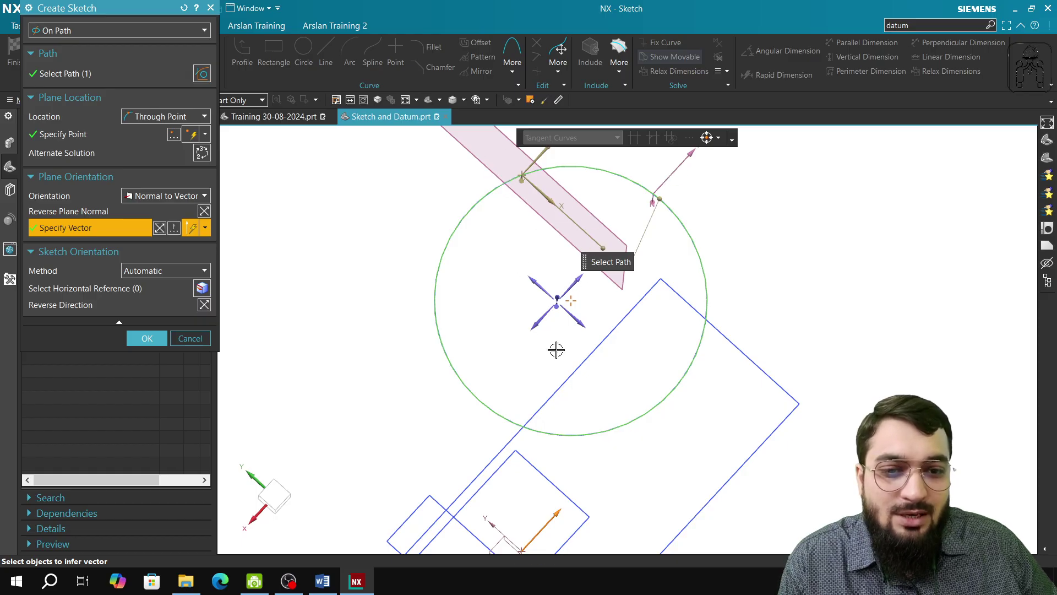
Respecify the normal vector along Y, followed by the Z direction perpendicular to the circle
click(535, 284)
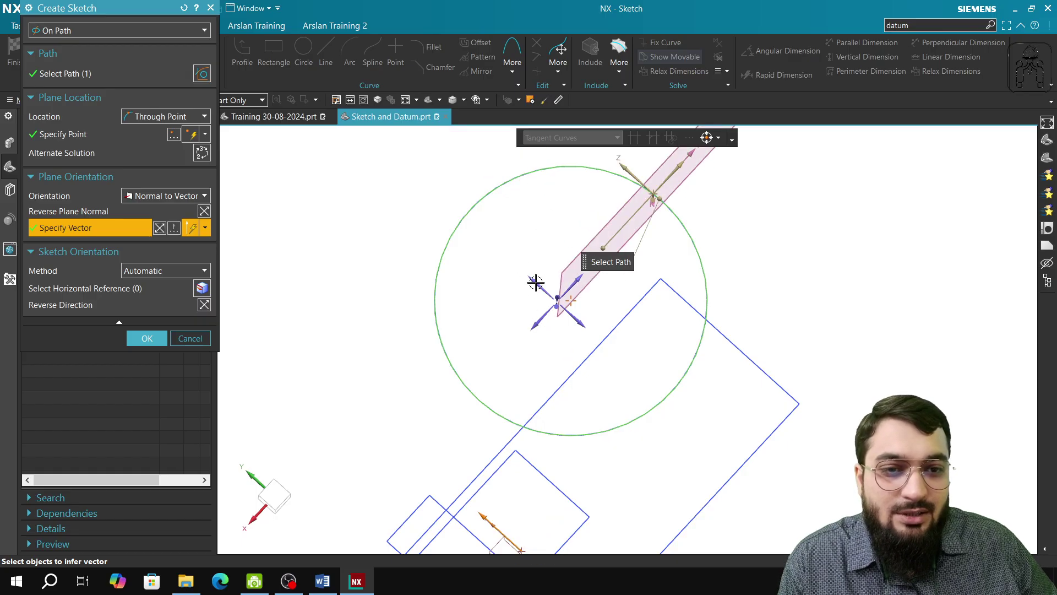
click(557, 303)
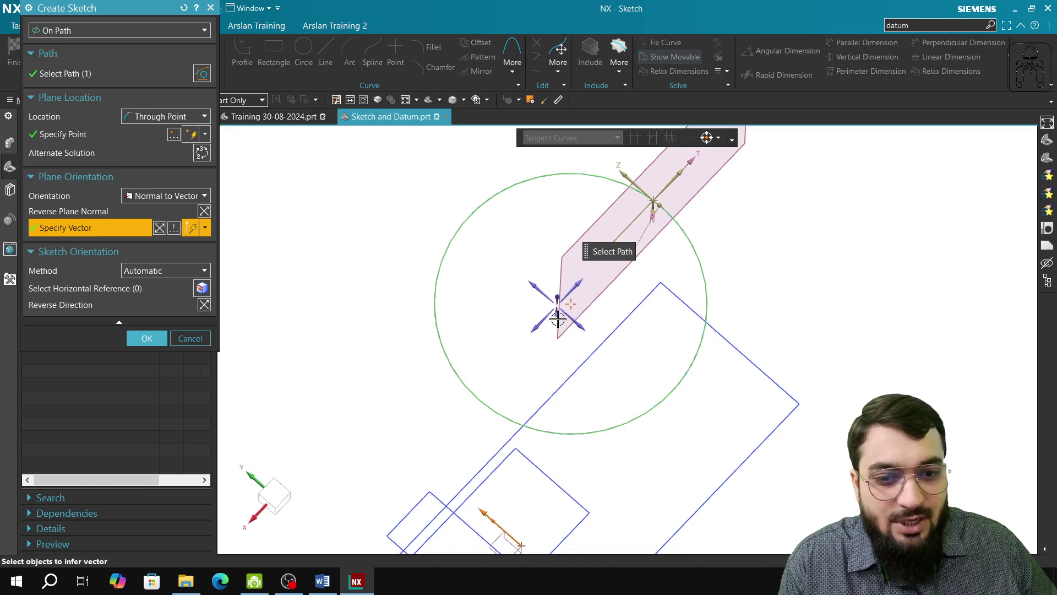
click(558, 296)
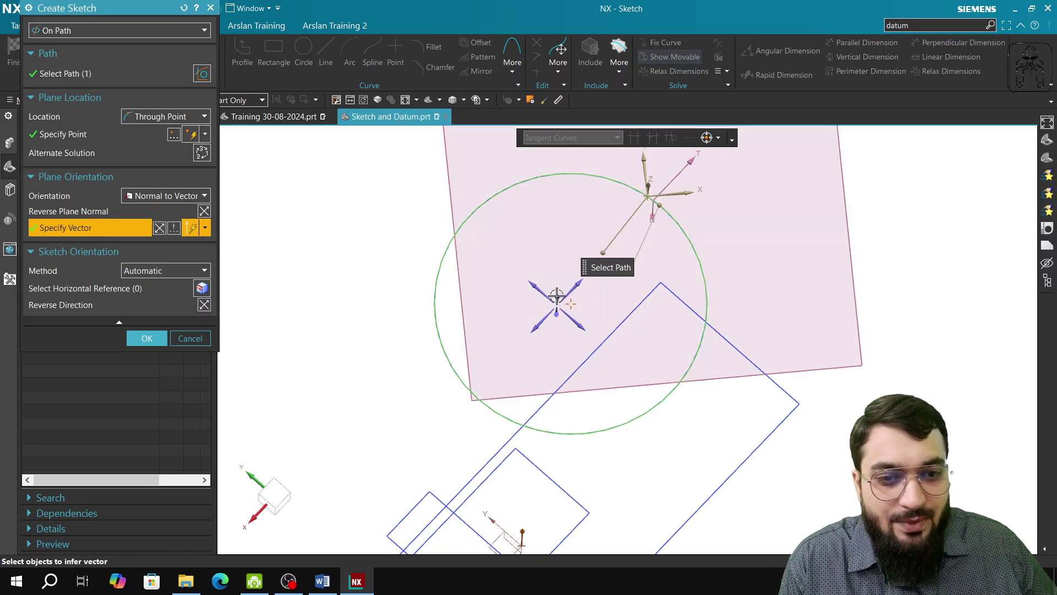
mouse_move(589, 342)
middle_down()
mouse_move(611, 290)
mouse_move(651, 335)
mouse_move(587, 344)
mouse_move(597, 300)
mouse_move(642, 318)
mouse_move(649, 356)
mouse_move(661, 352)
middle_up()
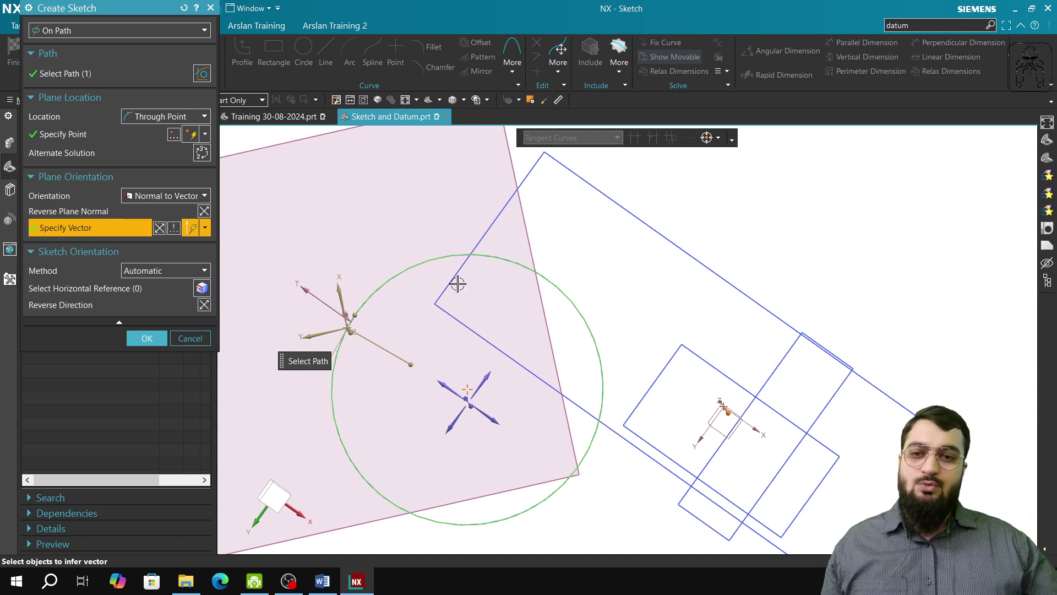
Set the plane orientation to Parallel to Vector and inspect the resulting plane from different angles
click(197, 199)
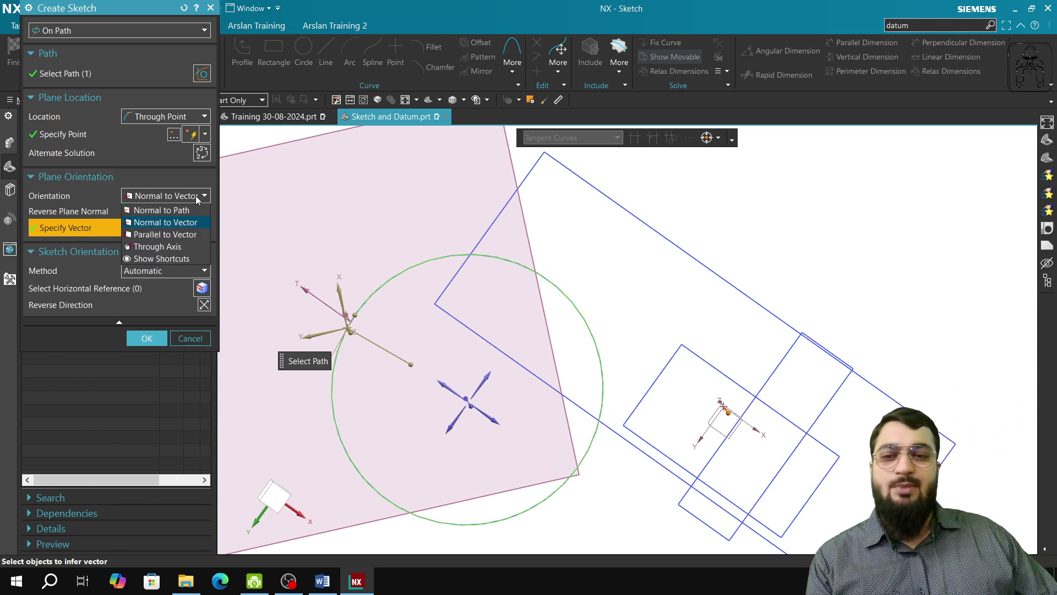
click(200, 235)
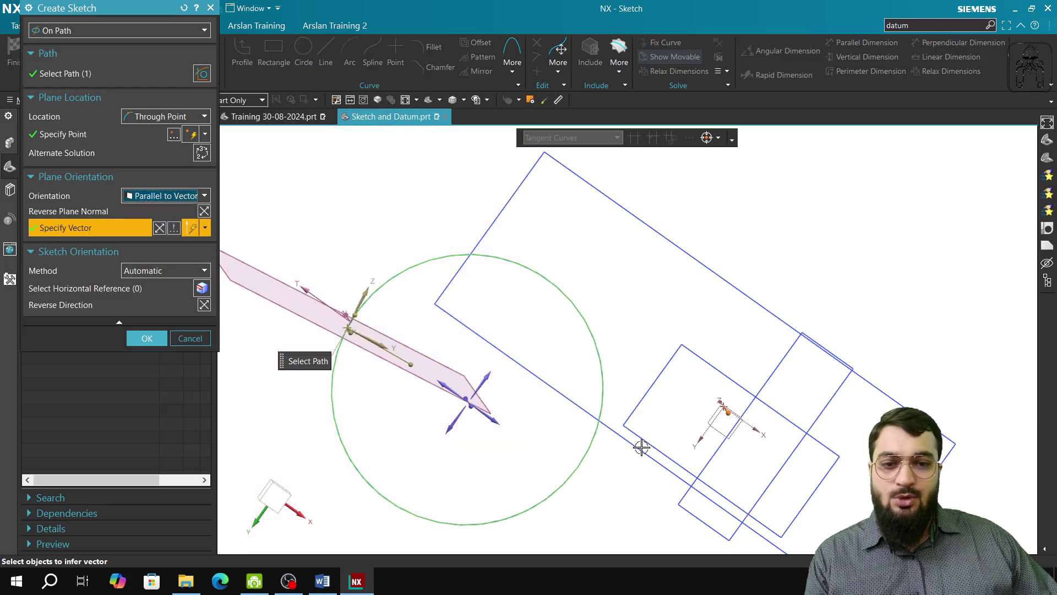
mouse_move(410, 427)
middle_down()
mouse_move(382, 411)
mouse_move(420, 396)
mouse_move(412, 425)
middle_up()
click(202, 197)
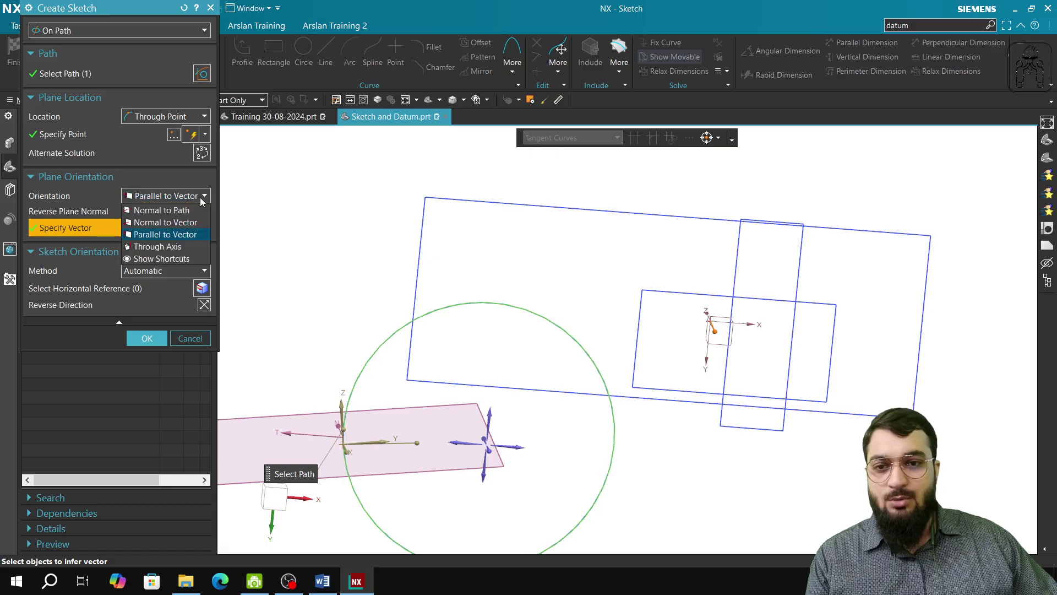
click(173, 236)
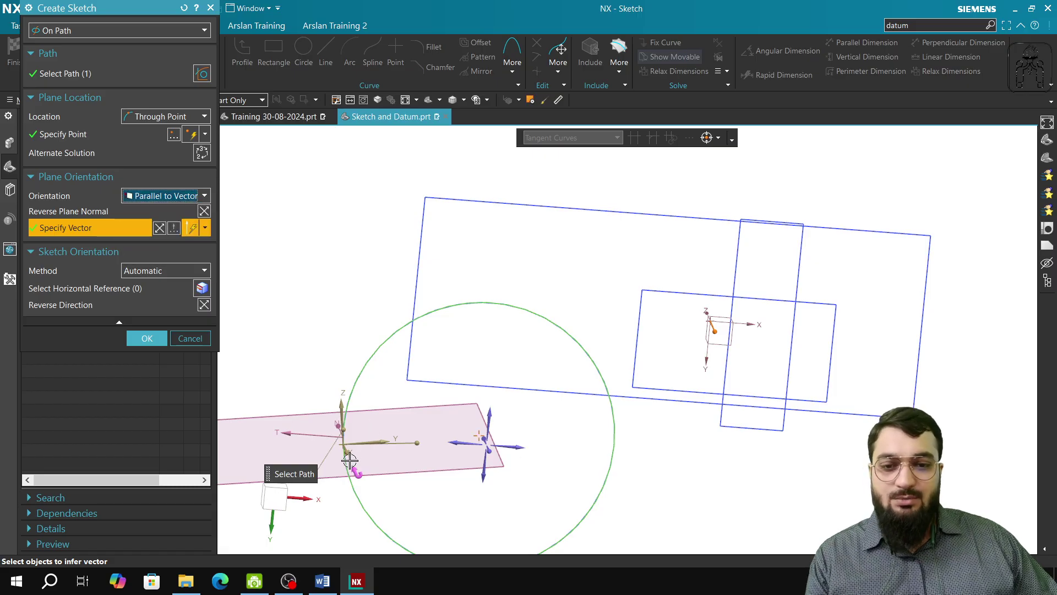
middle_drag(352, 464, 357, 432)
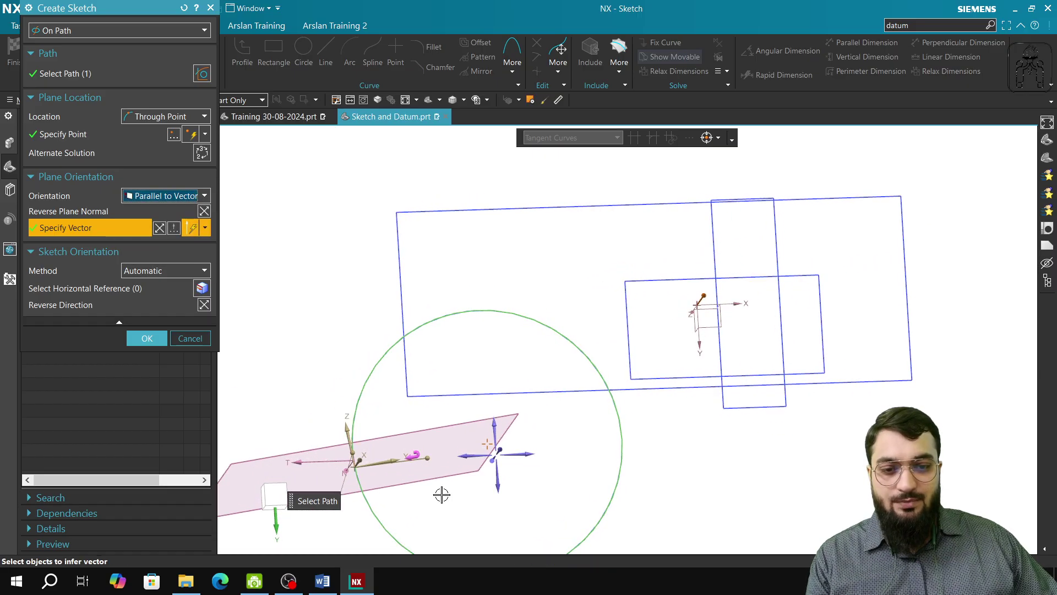
Specify the negative Y direction as the parallel vector, reverse it, and reverse it back
click(462, 455)
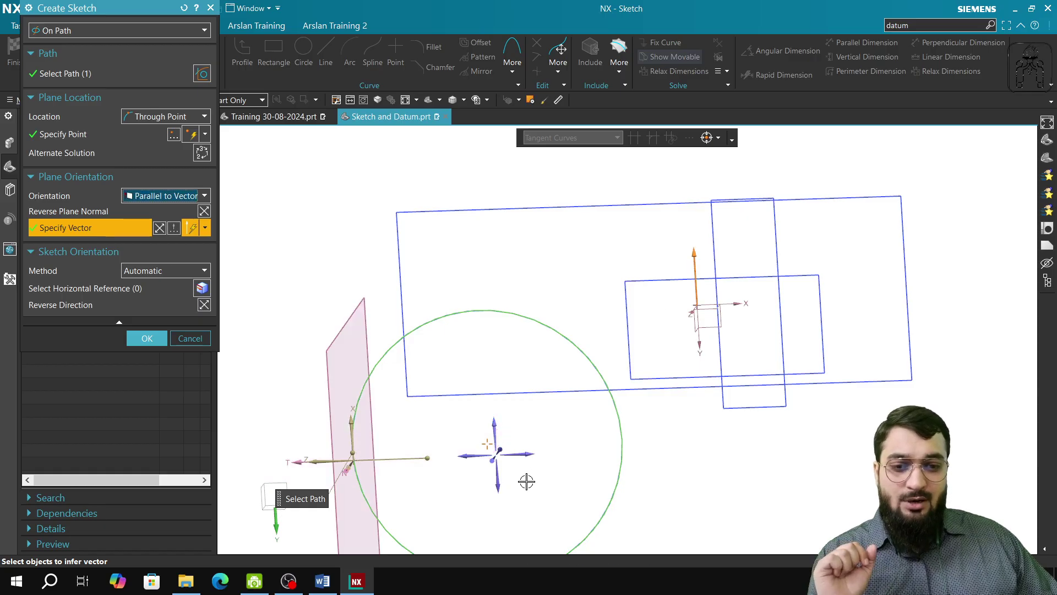
middle_drag(526, 481, 546, 475)
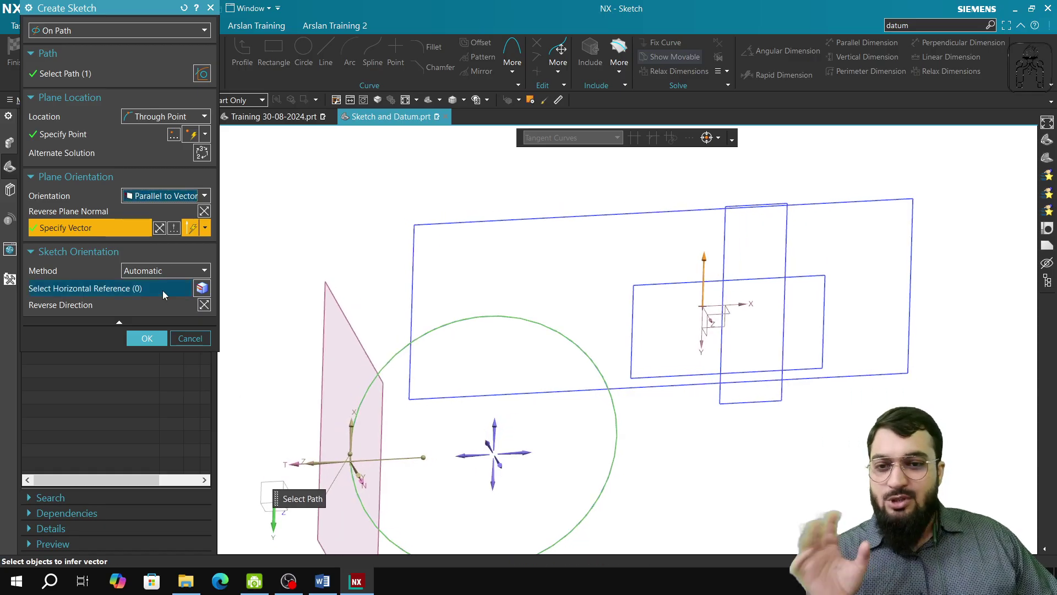
click(159, 230)
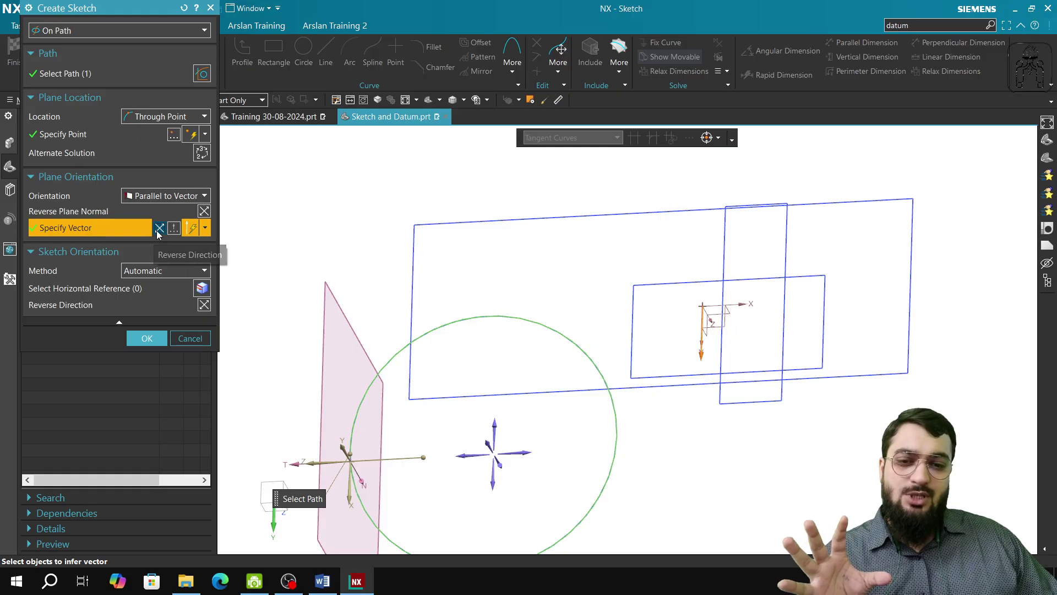
click(159, 229)
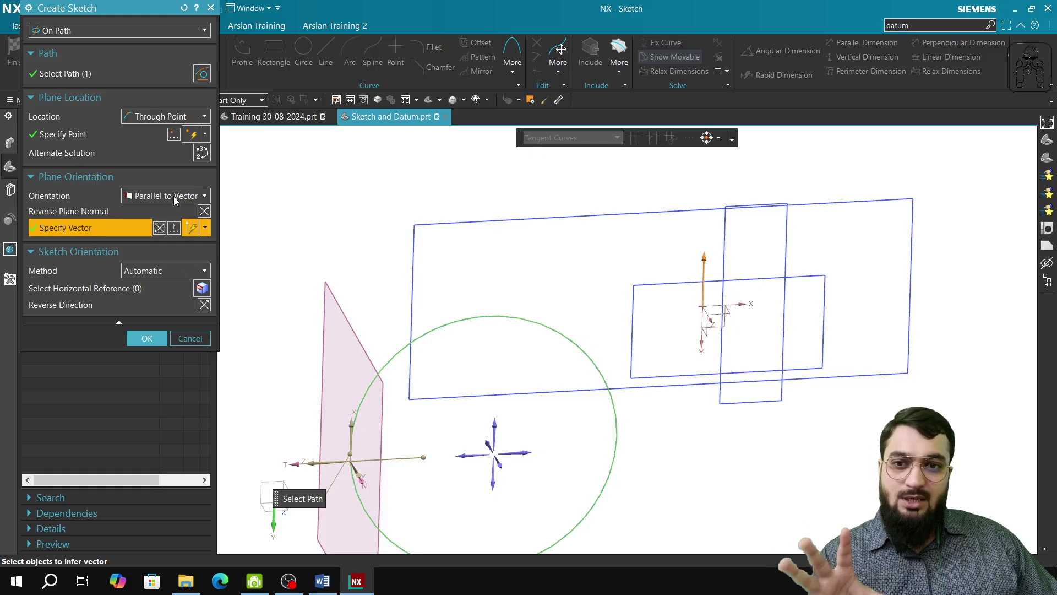
Set the plane orientation to Through Axis and specify the negative X direction as the vector
click(174, 197)
click(176, 247)
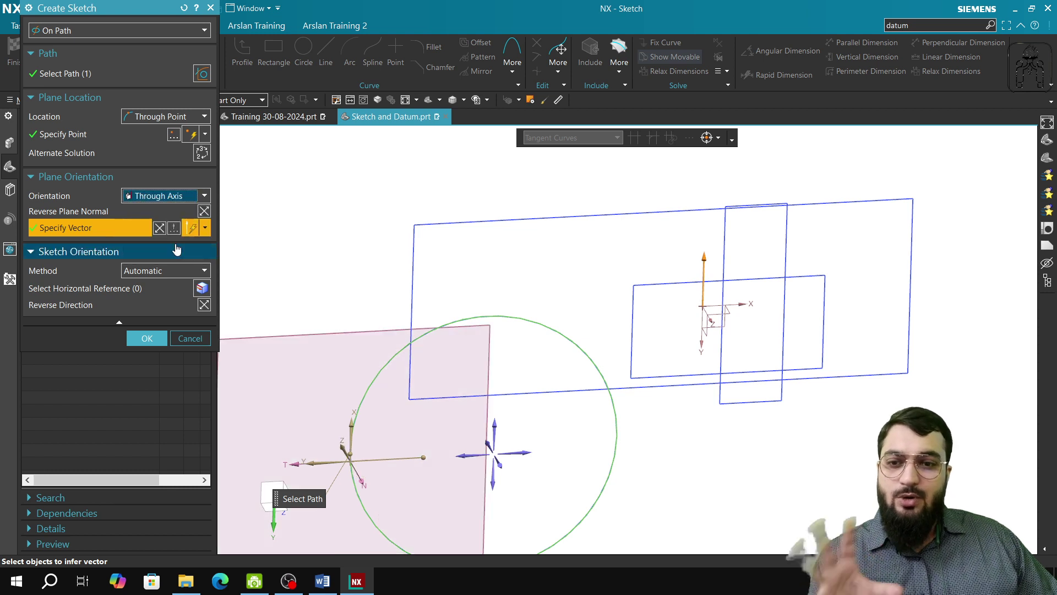
mouse_move(380, 484)
middle_down()
mouse_move(388, 489)
mouse_move(486, 319)
mouse_move(461, 385)
middle_up()
scroll(484, 359, up, 3)
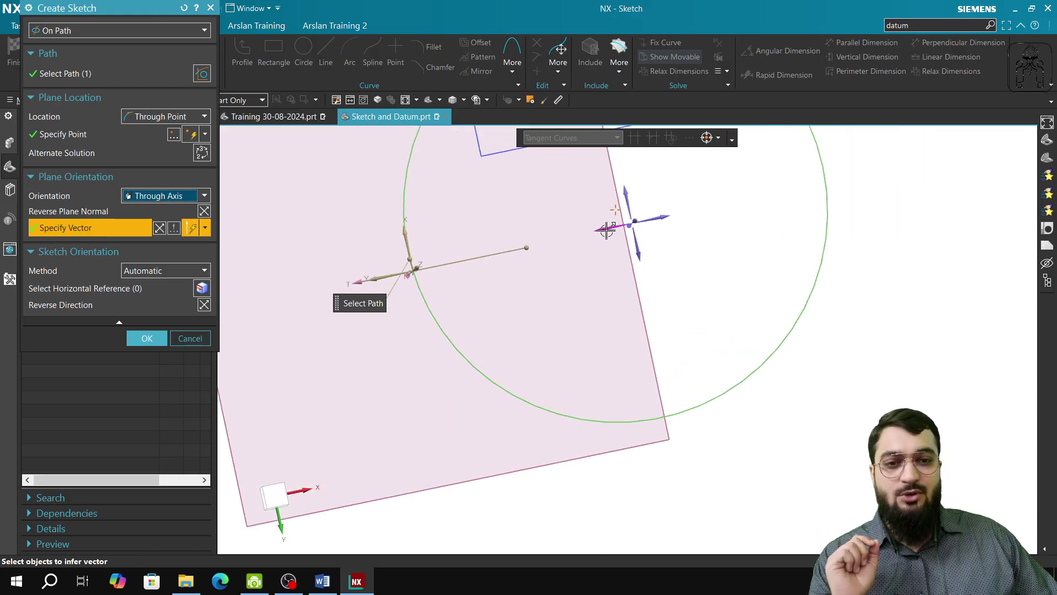
click(606, 230)
mouse_move(520, 417)
middle_down()
mouse_move(498, 396)
mouse_move(484, 349)
middle_up()
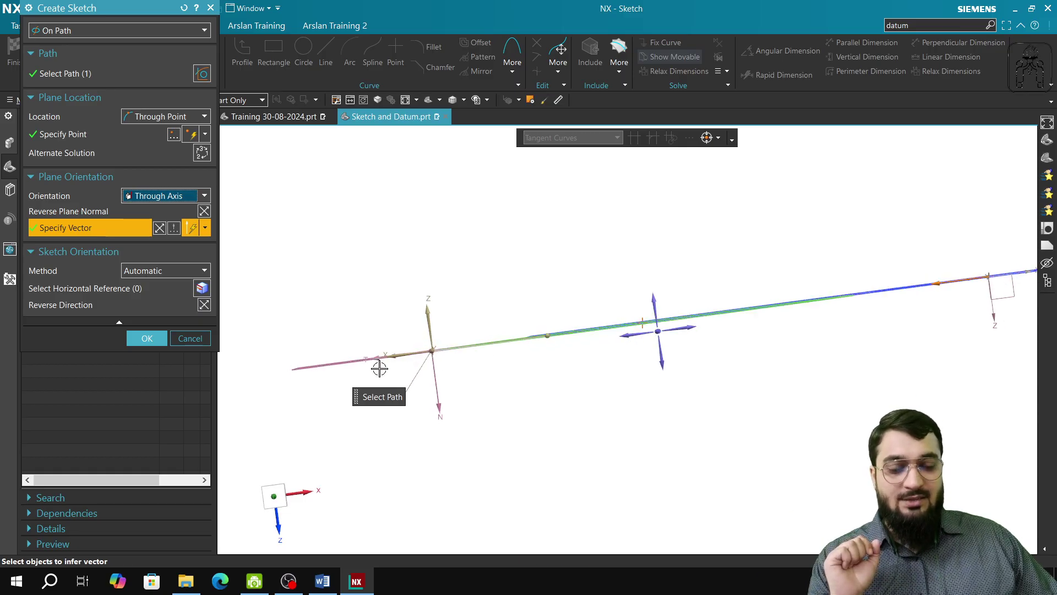
Create the on-path sketch with these settings and finish it without drawing any curves
middle_click(415, 414)
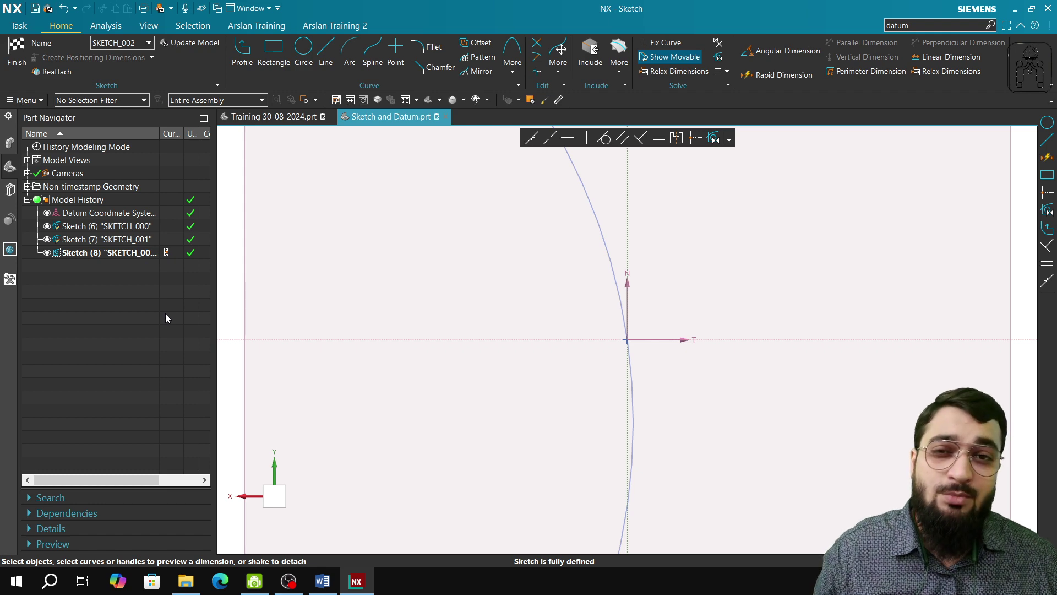
click(16, 52)
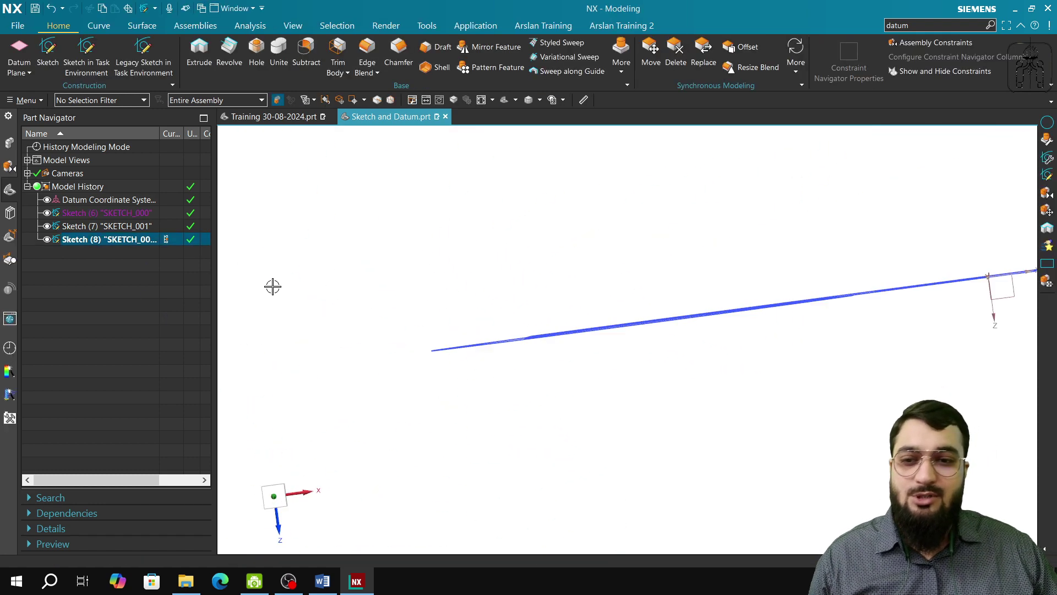
scroll(507, 349, down, 3)
middle_drag(536, 415, 515, 374)
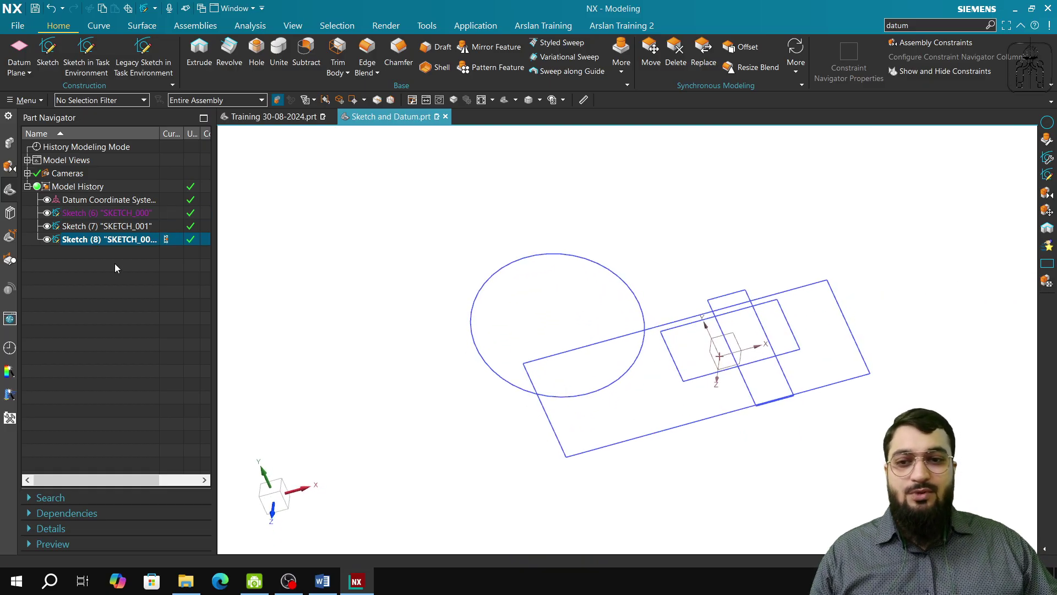
Start an On Plane sketch on the datum coordinate system's XY plane and open the definition of its origin point
click(86, 52)
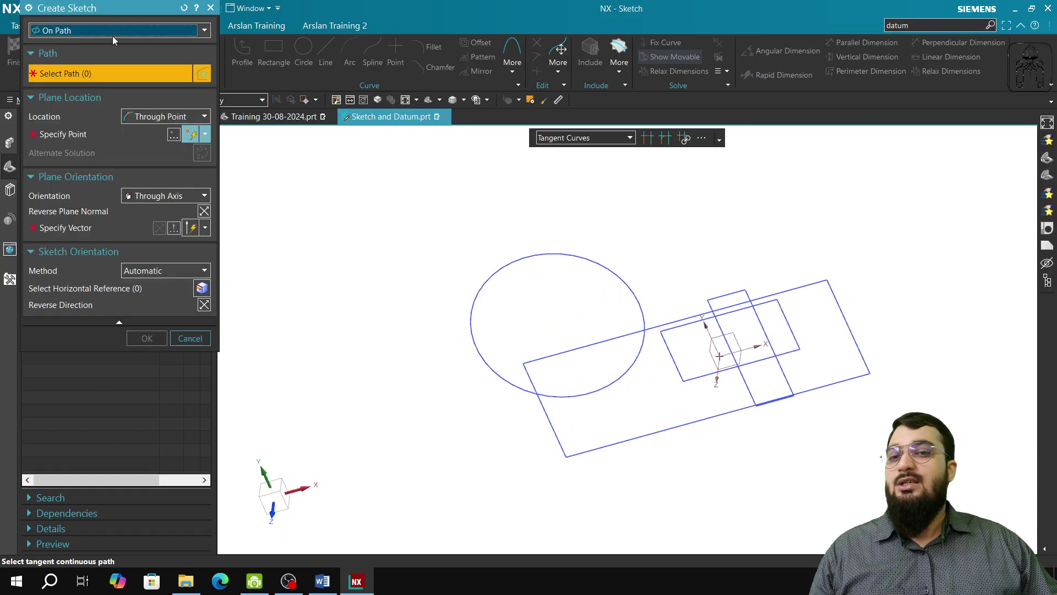
click(112, 33)
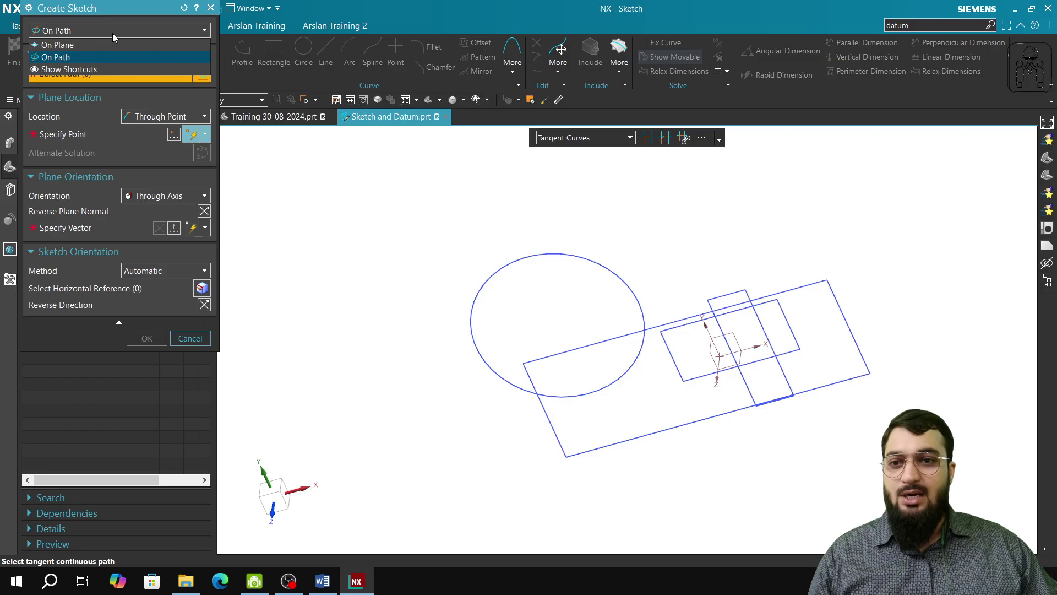
click(109, 45)
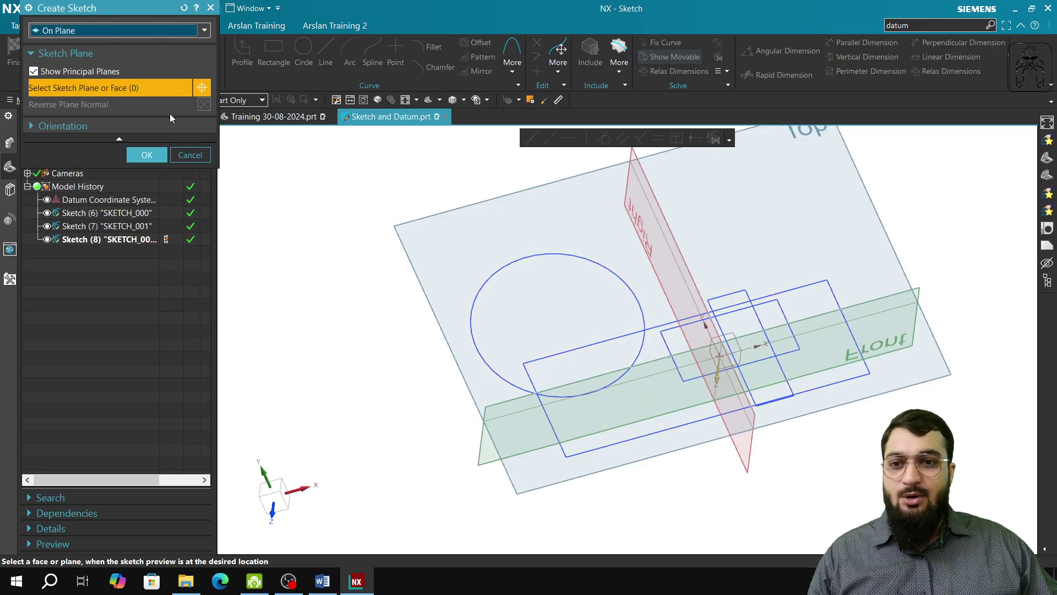
click(107, 126)
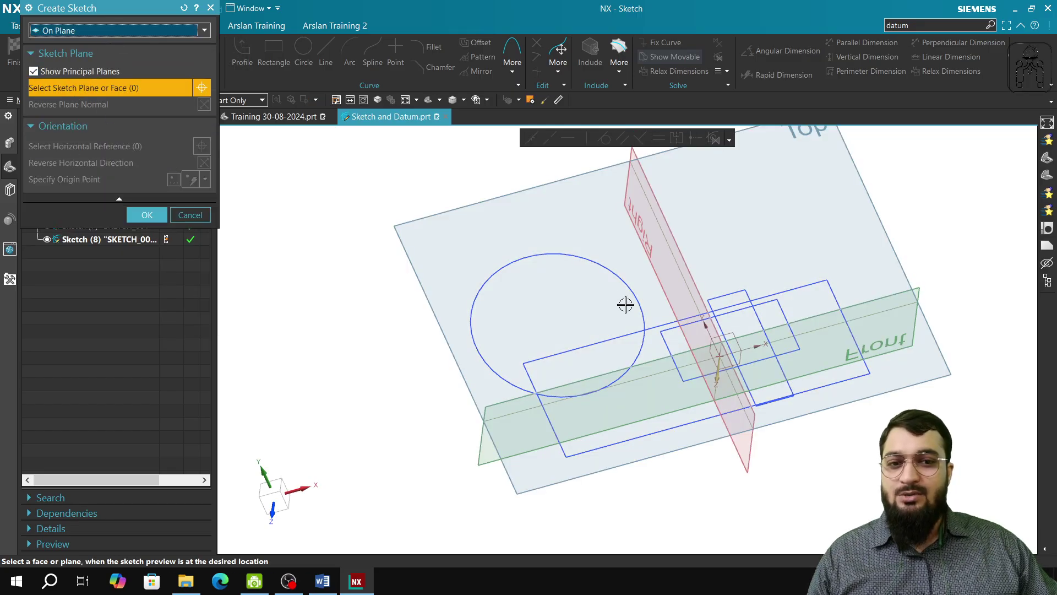
click(266, 497)
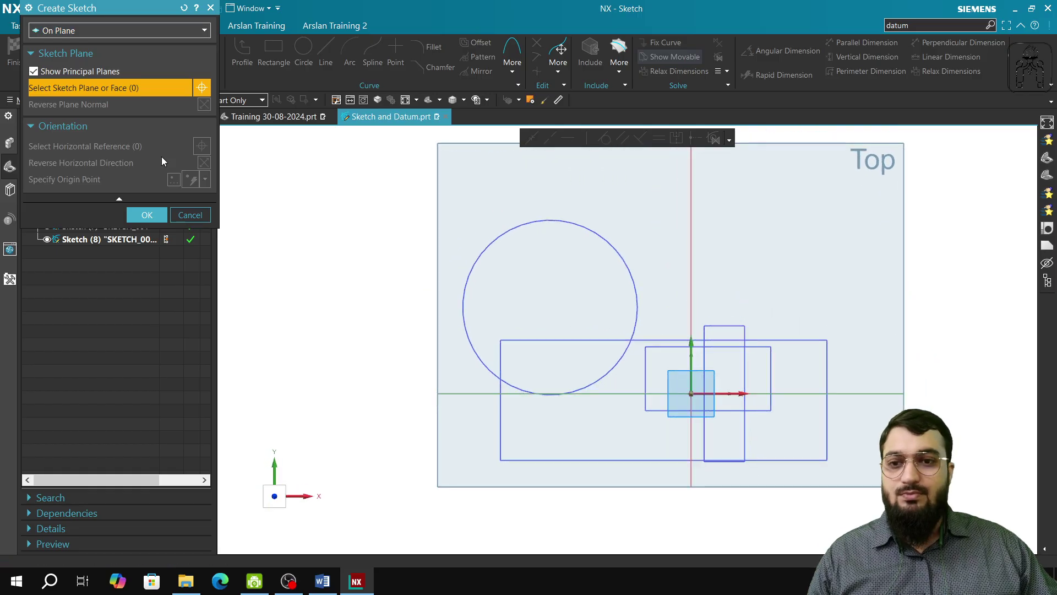
click(696, 370)
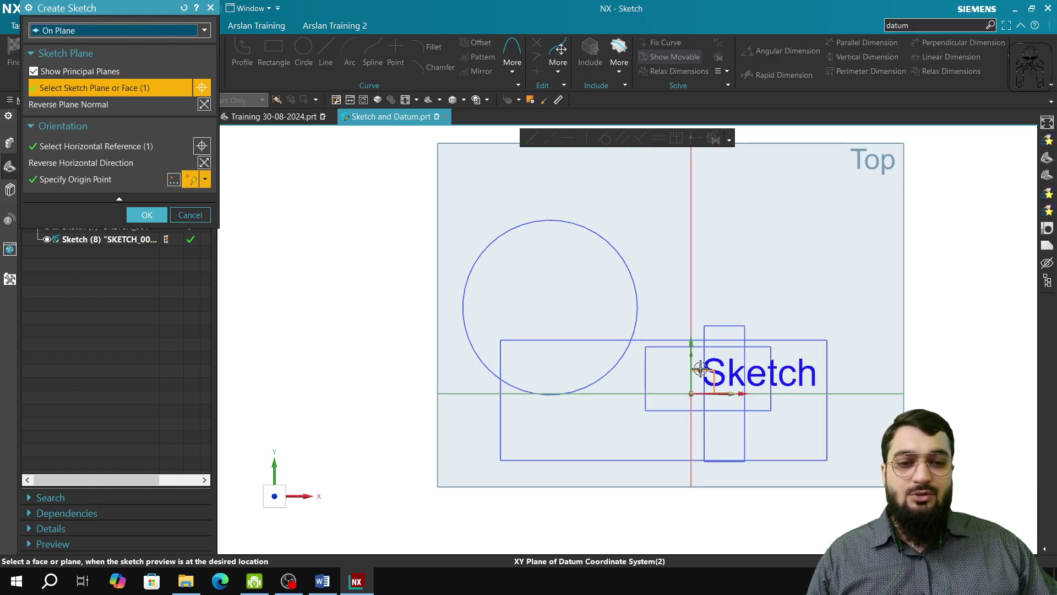
click(174, 179)
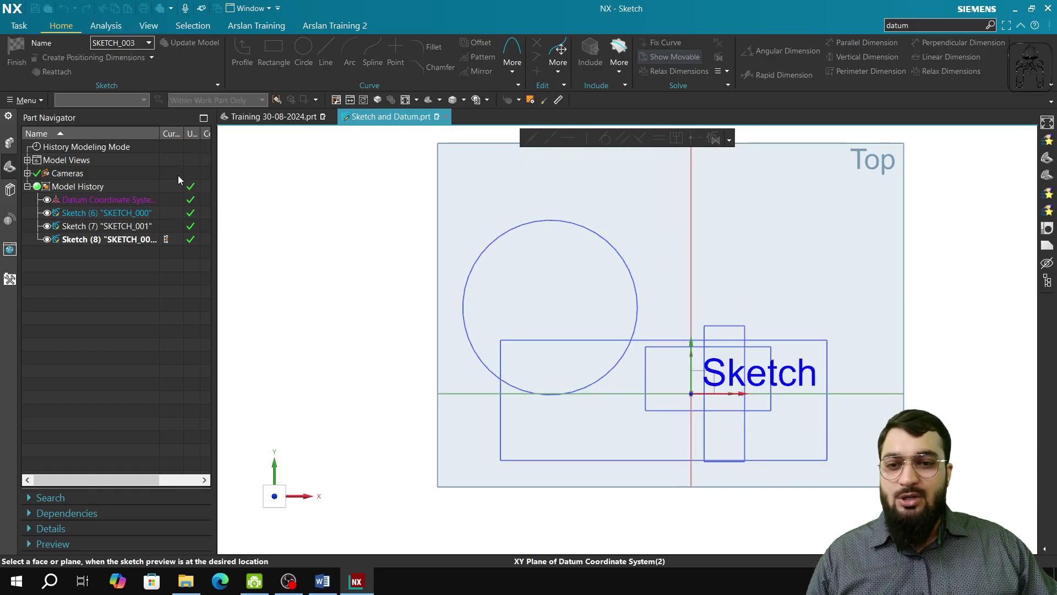
Try the Spherical and Cylindrical offset options for the sketch origin point, and return the offset option to None
click(155, 209)
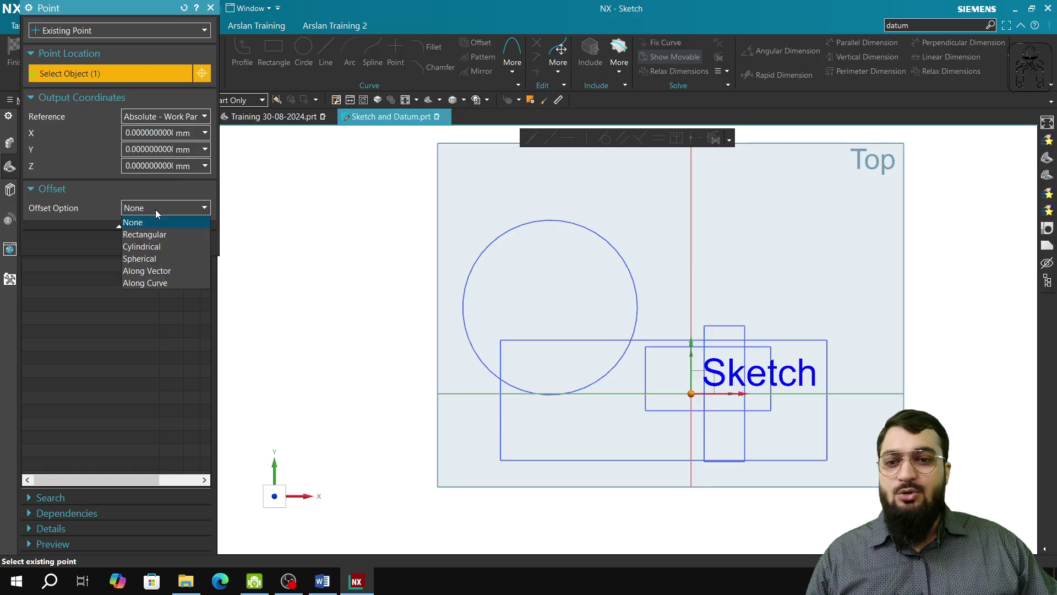
click(158, 257)
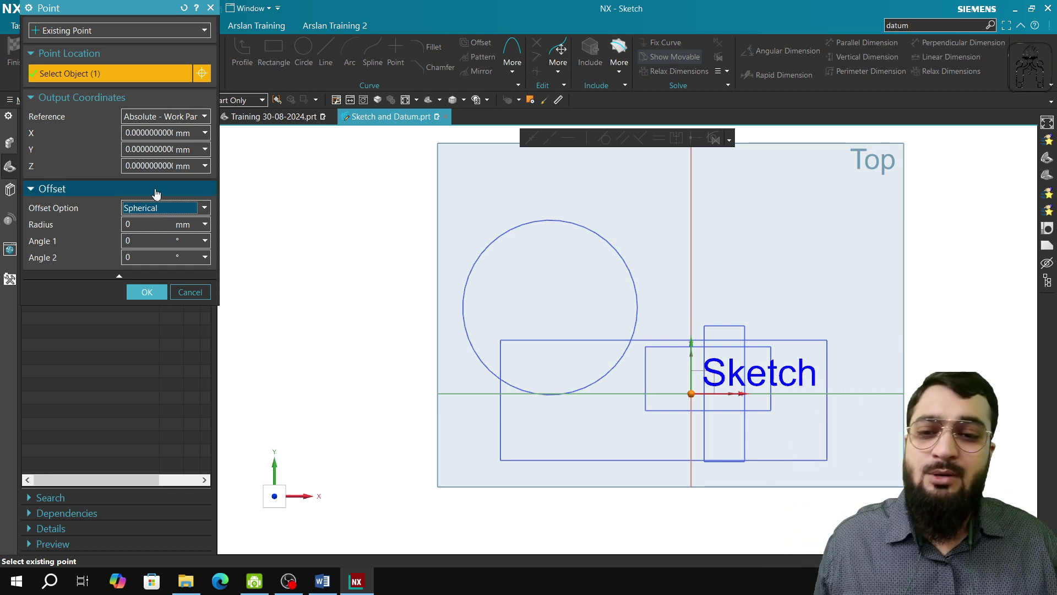
click(167, 210)
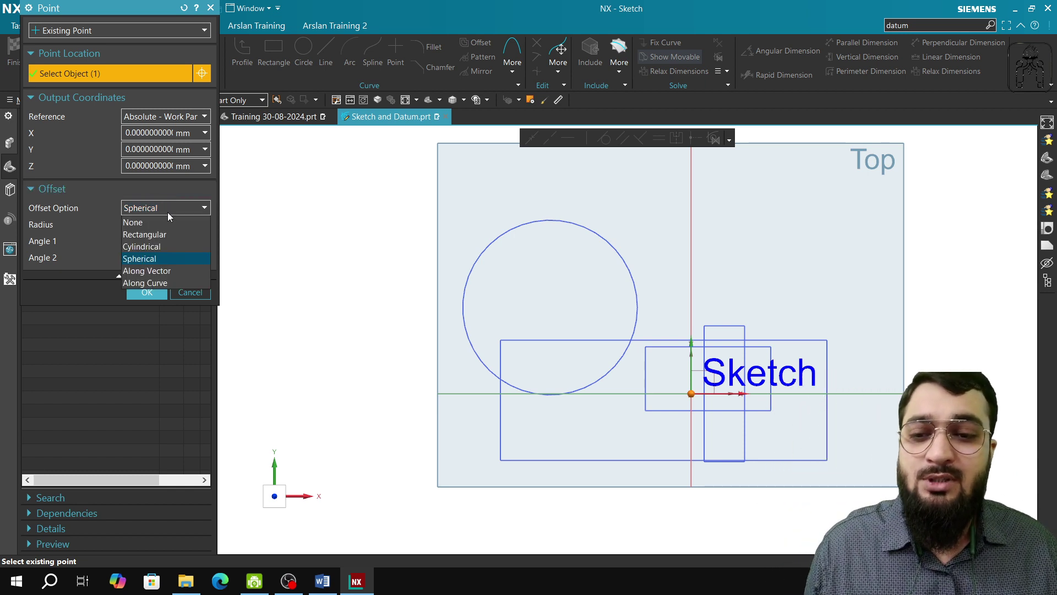
click(167, 245)
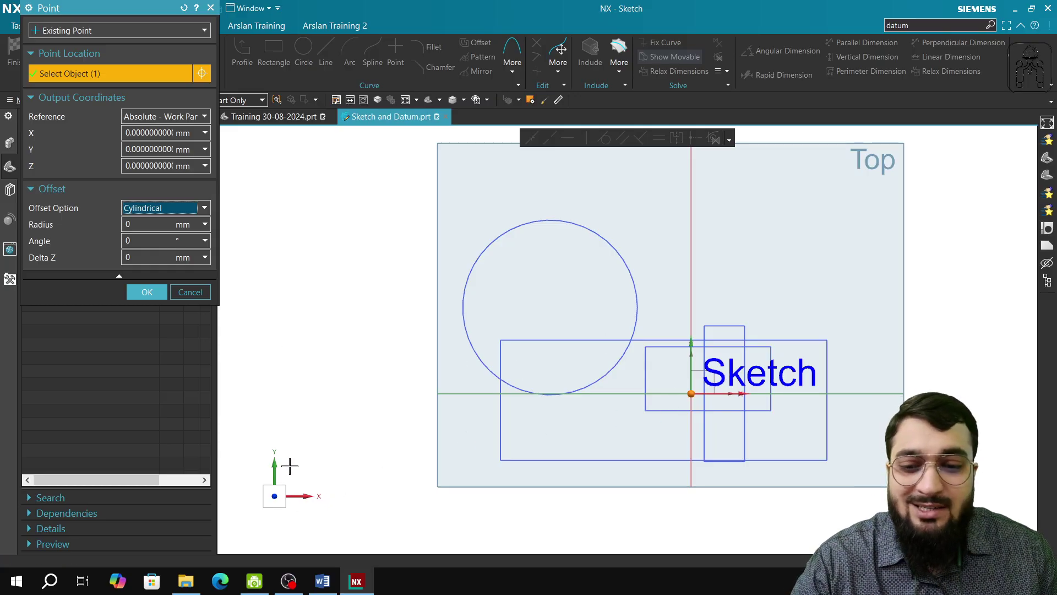
click(162, 208)
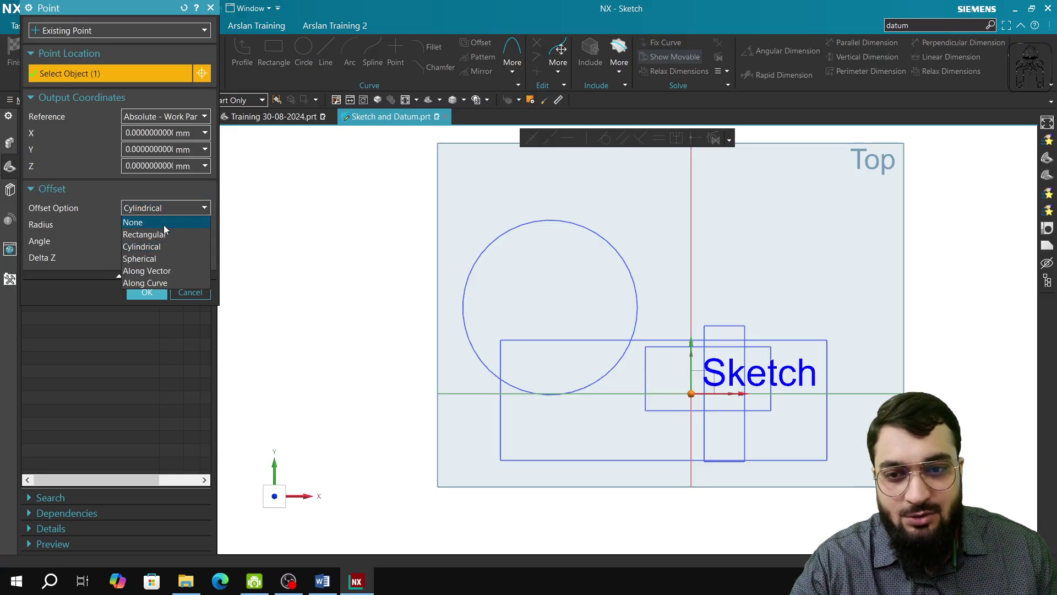
click(163, 223)
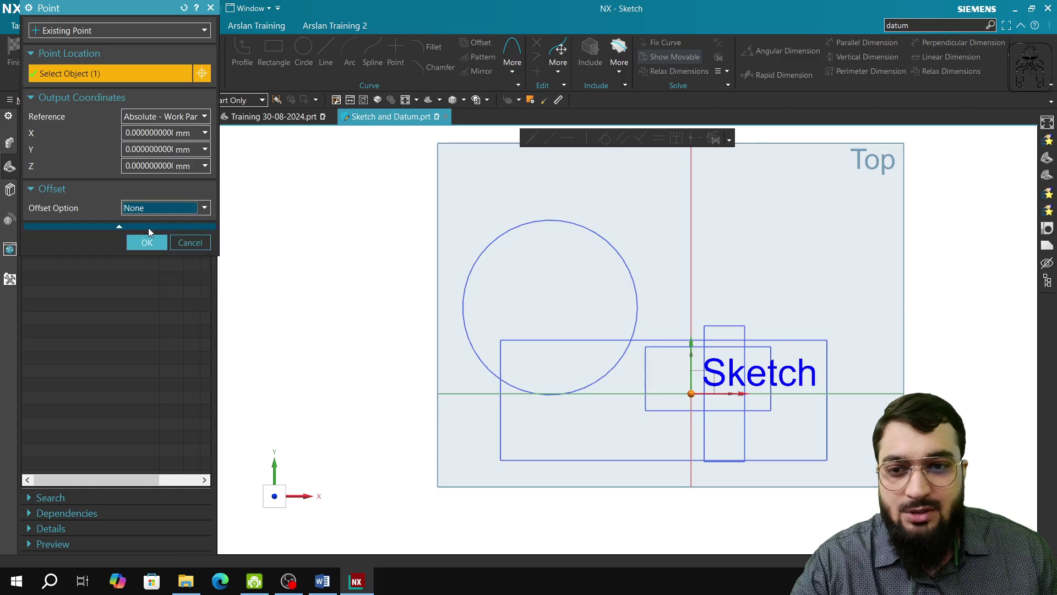
Set the sketch origin point to X 500, Y 500 and Z 500 mm and accept it
click(135, 132)
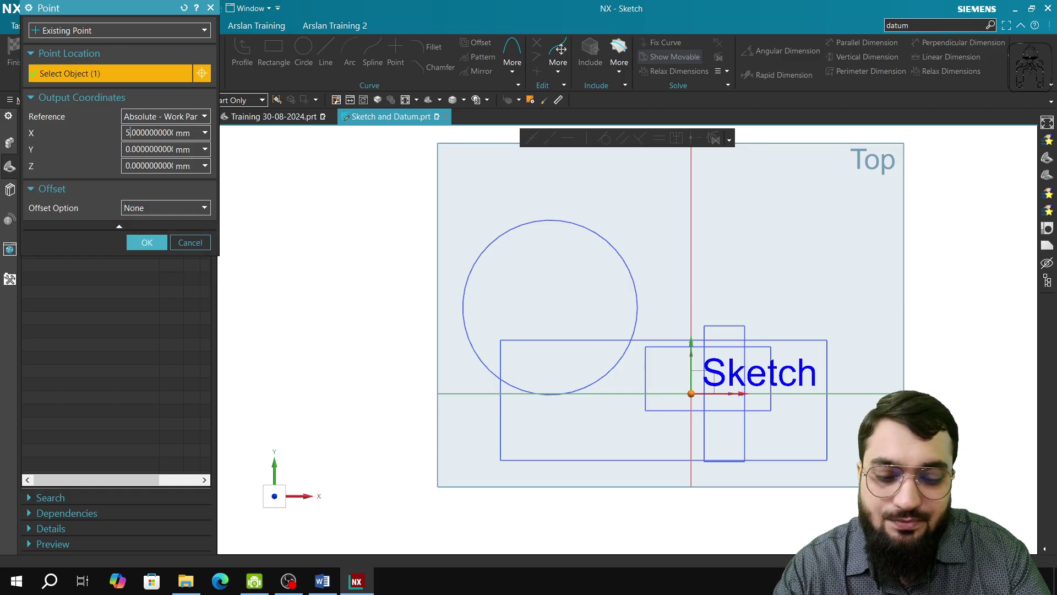
key(Tab)
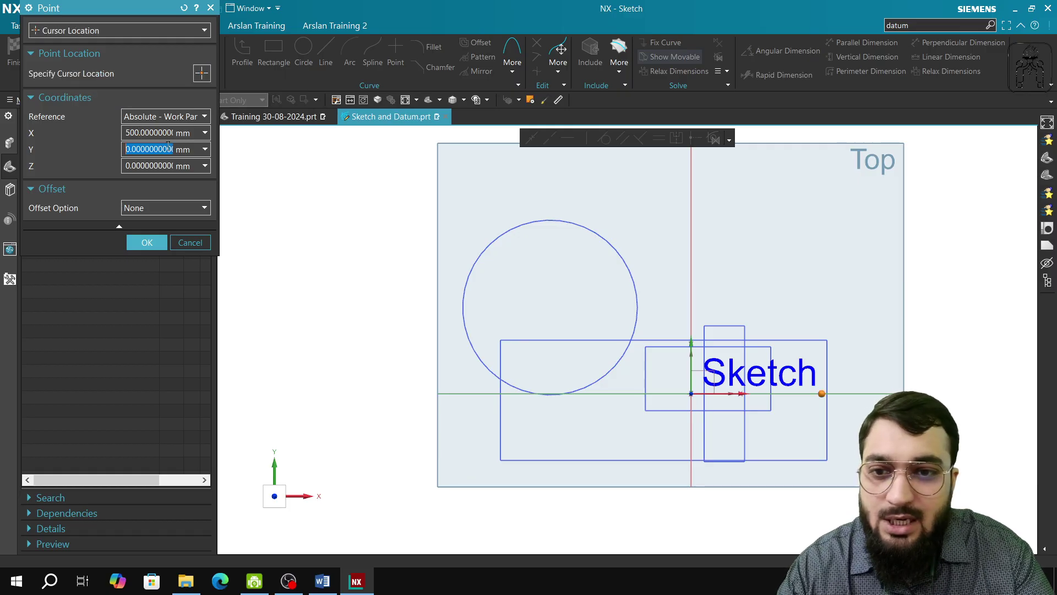
text(500)
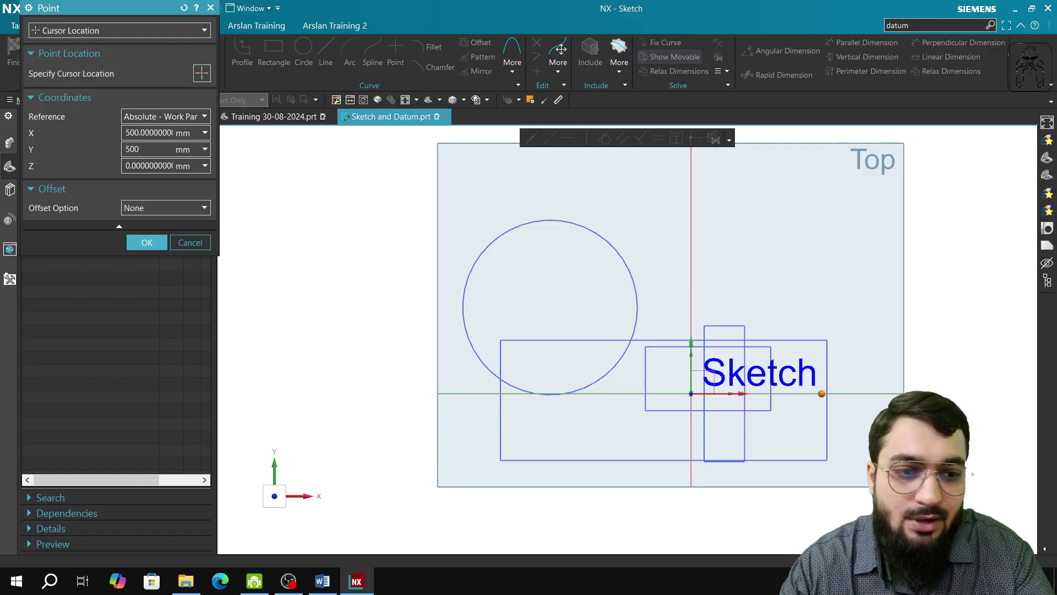
key(Tab)
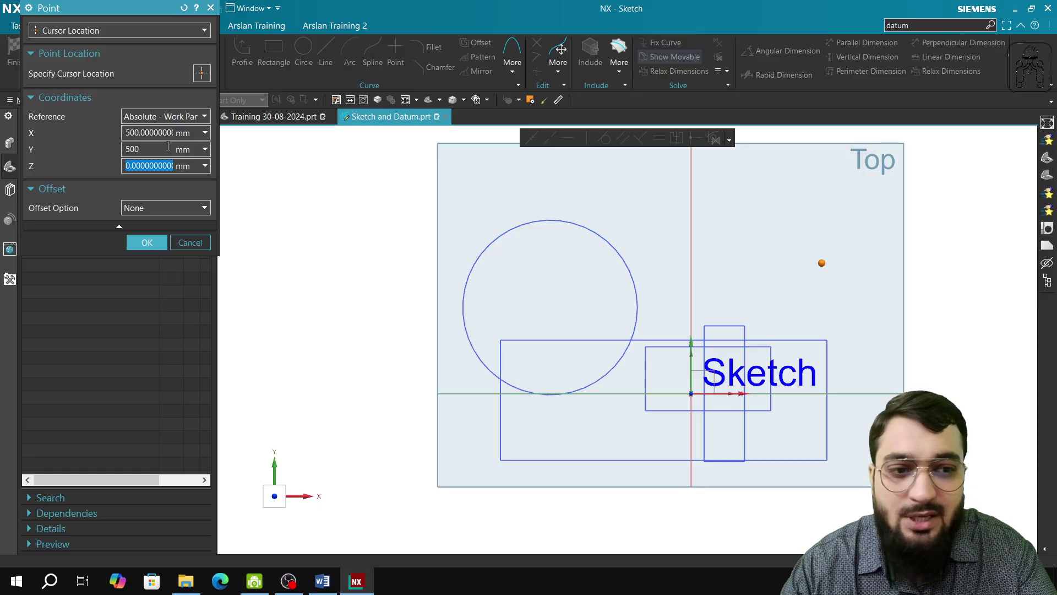
text(500)
key(Tab)
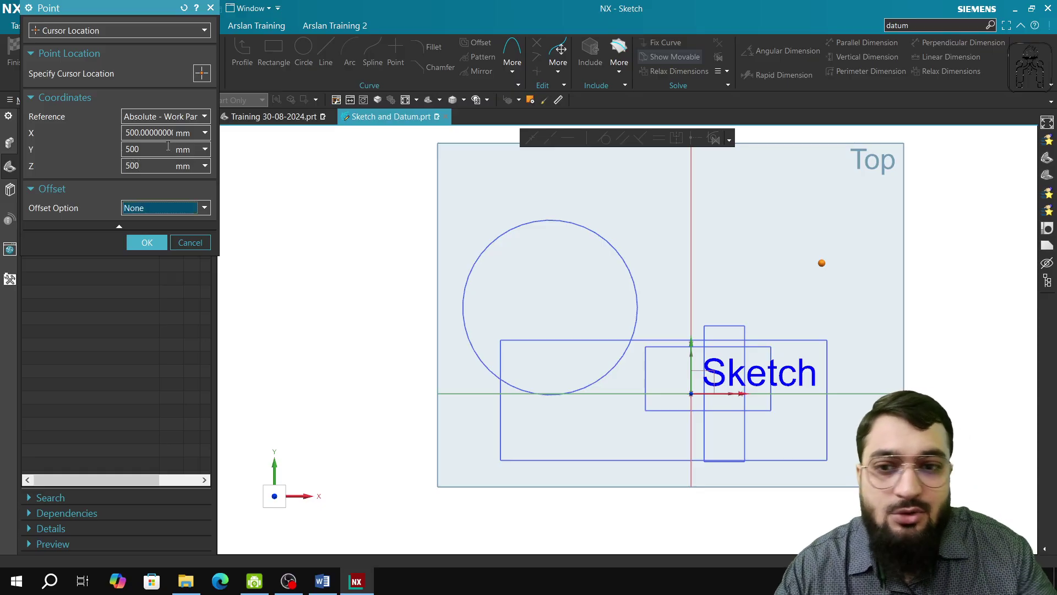
middle_drag(496, 397, 568, 401)
click(147, 242)
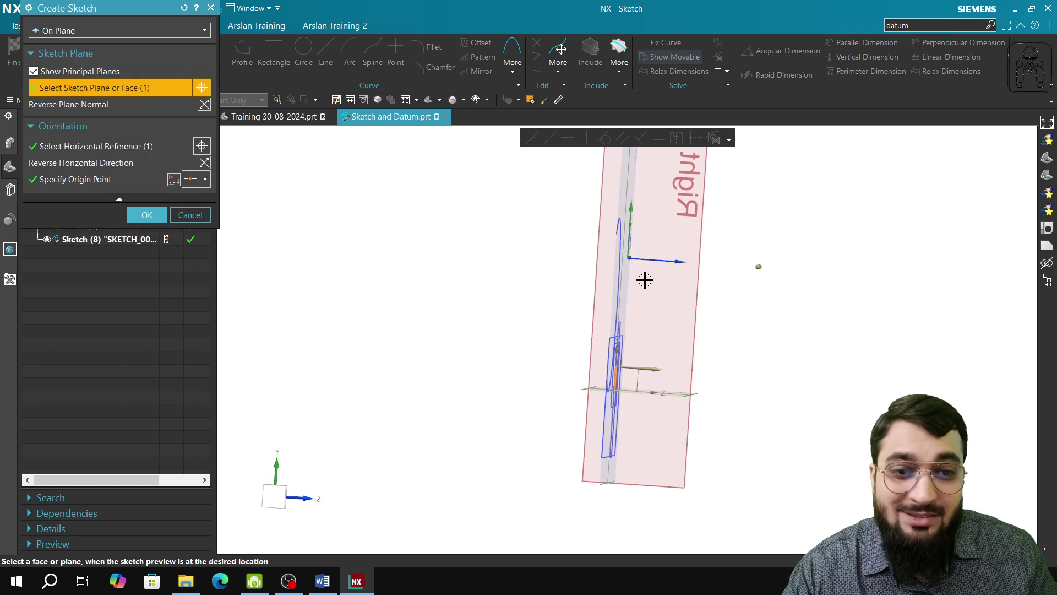
Review the coordinates of the sketch origin point without changing them
middle_drag(684, 357, 609, 349)
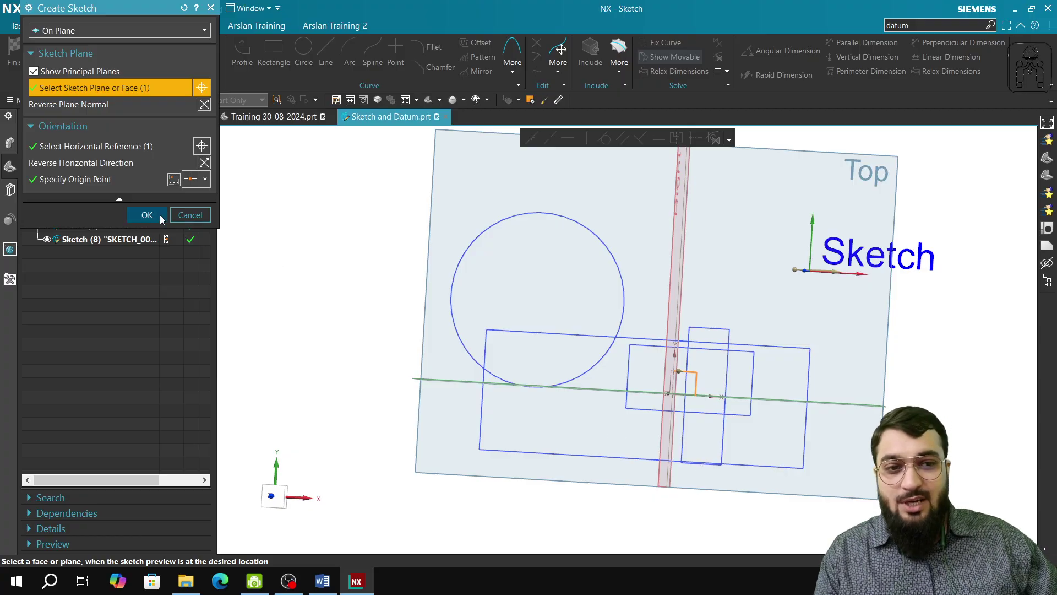
click(174, 180)
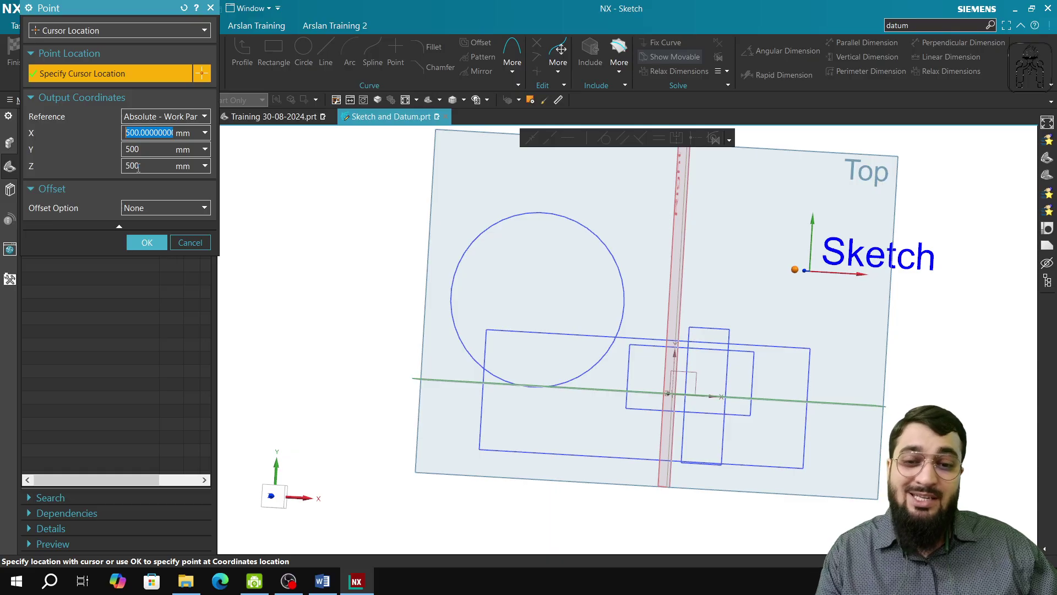
click(146, 243)
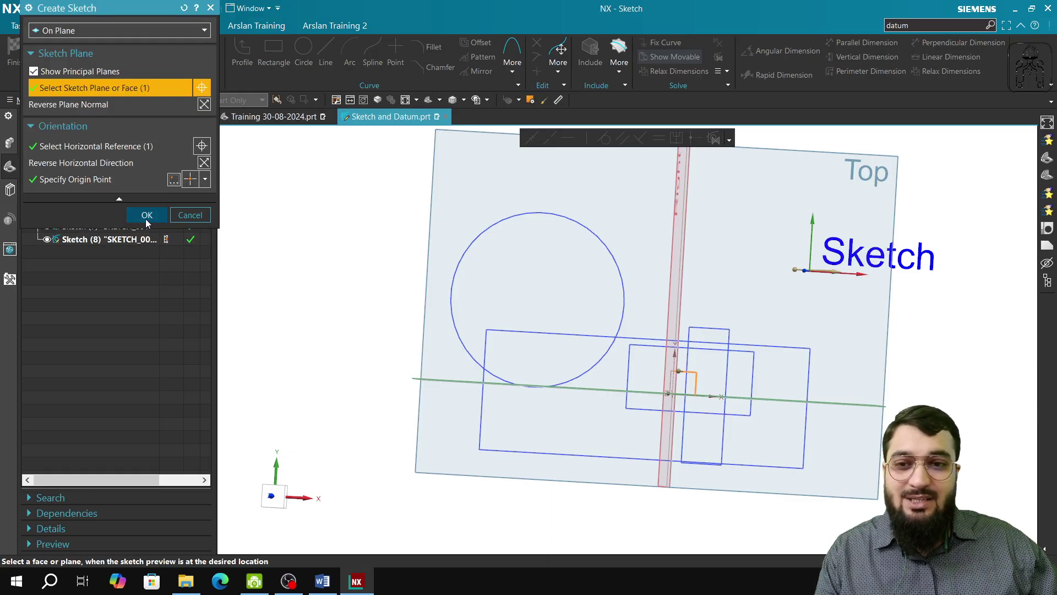
Create the sketch with the shifted origin, inspect its position, and finish it without drawing any curves
click(146, 215)
mouse_move(372, 425)
middle_down()
mouse_move(444, 421)
mouse_move(363, 411)
mouse_move(451, 421)
mouse_move(436, 419)
middle_up()
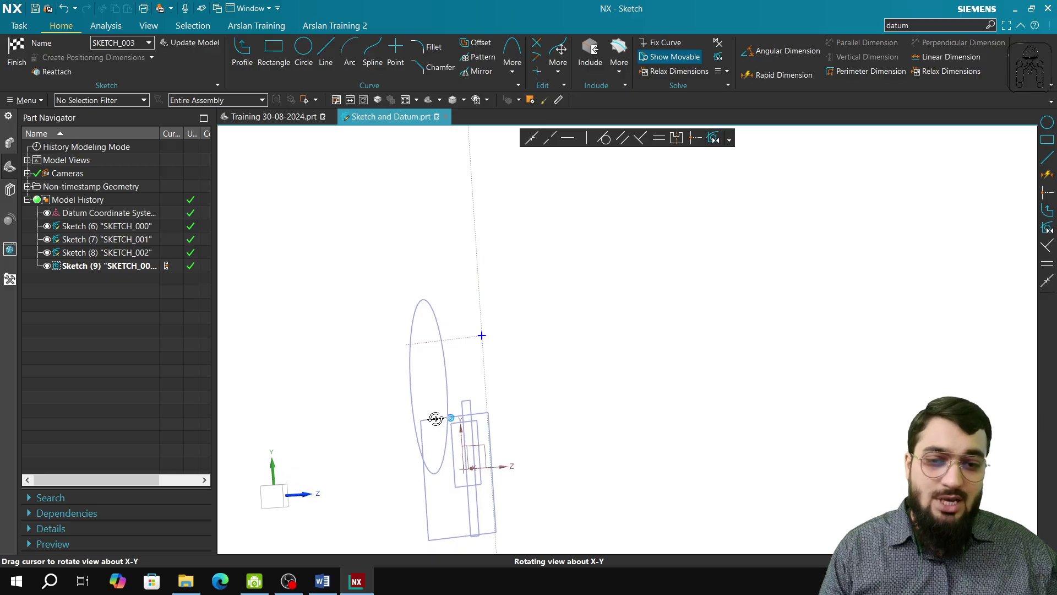
middle_drag(435, 419, 413, 416)
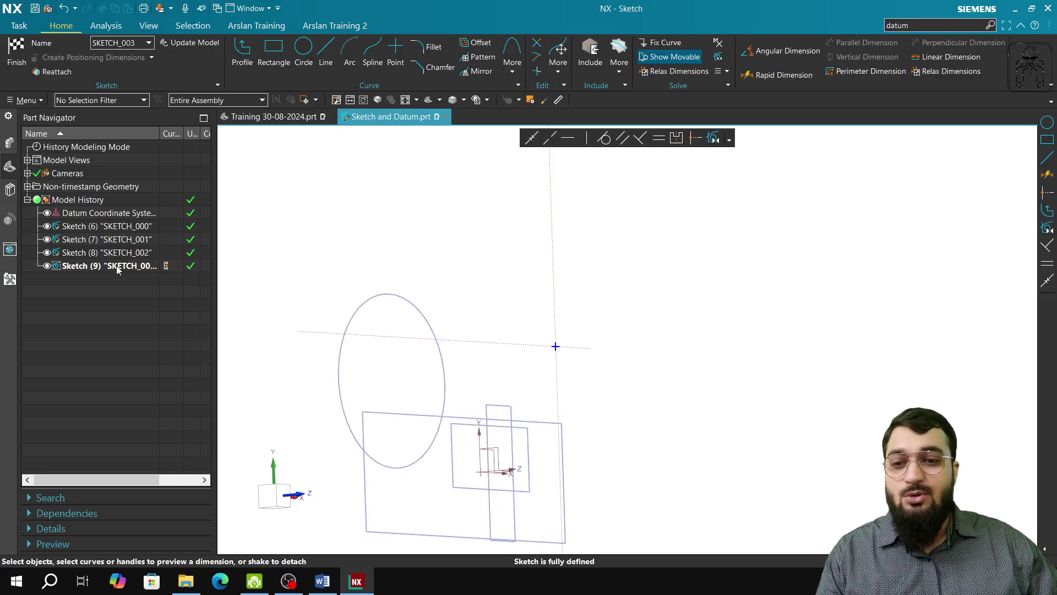
click(16, 52)
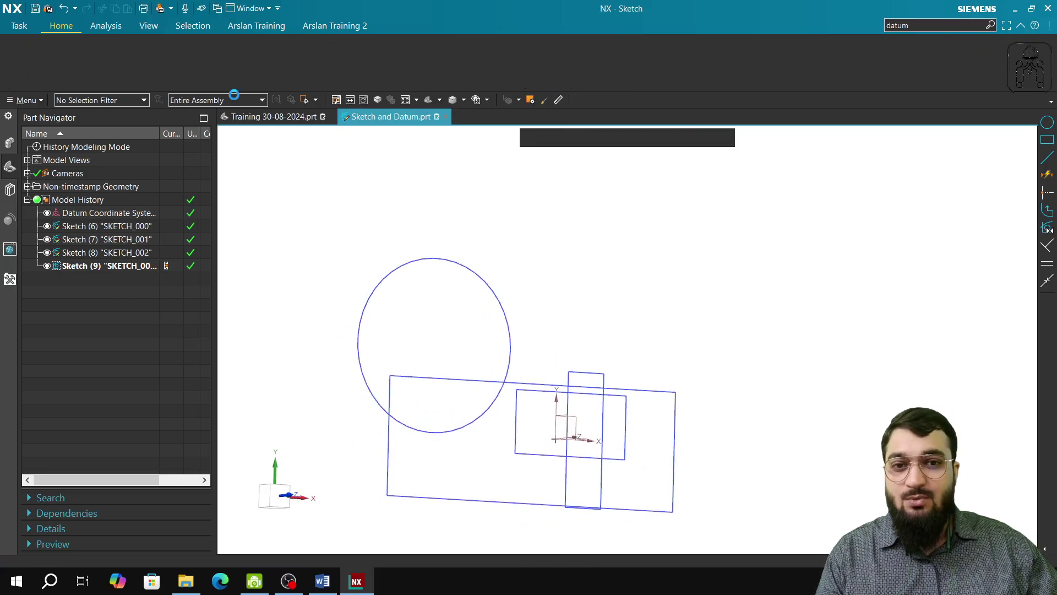
Start an At Distance datum plane from the XY plane of the datum coordinate system and set its distance to 500 mm
click(930, 27)
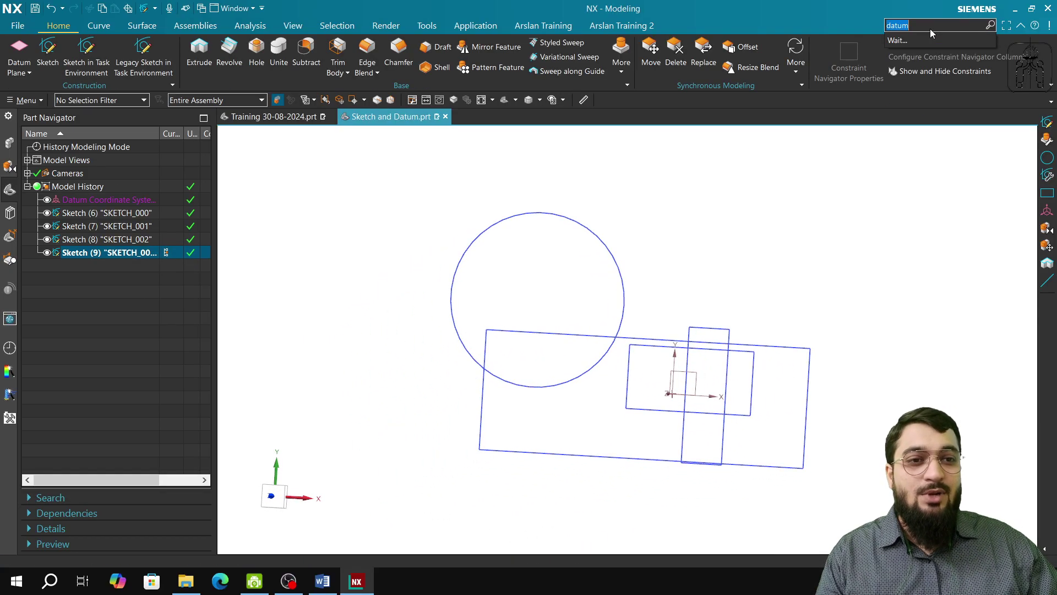
click(936, 94)
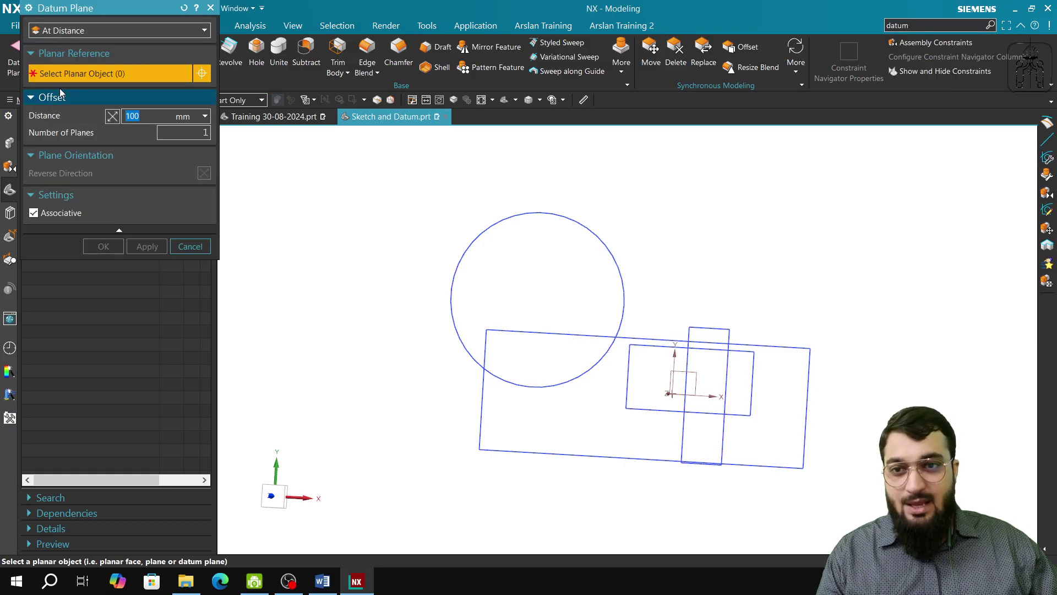
middle_drag(358, 427, 429, 439)
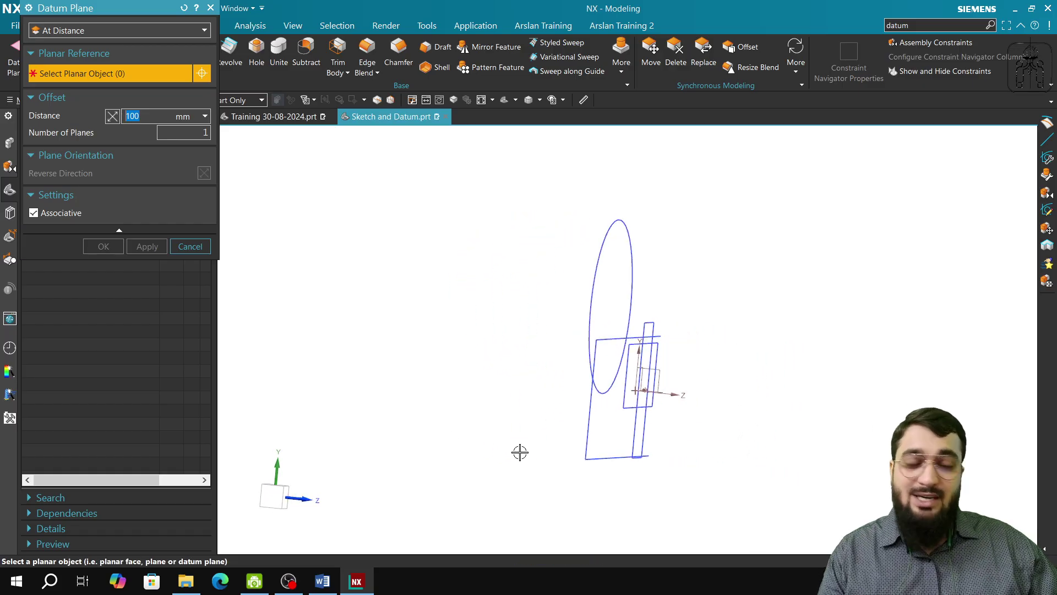
shift+middle_drag(569, 468, 406, 441)
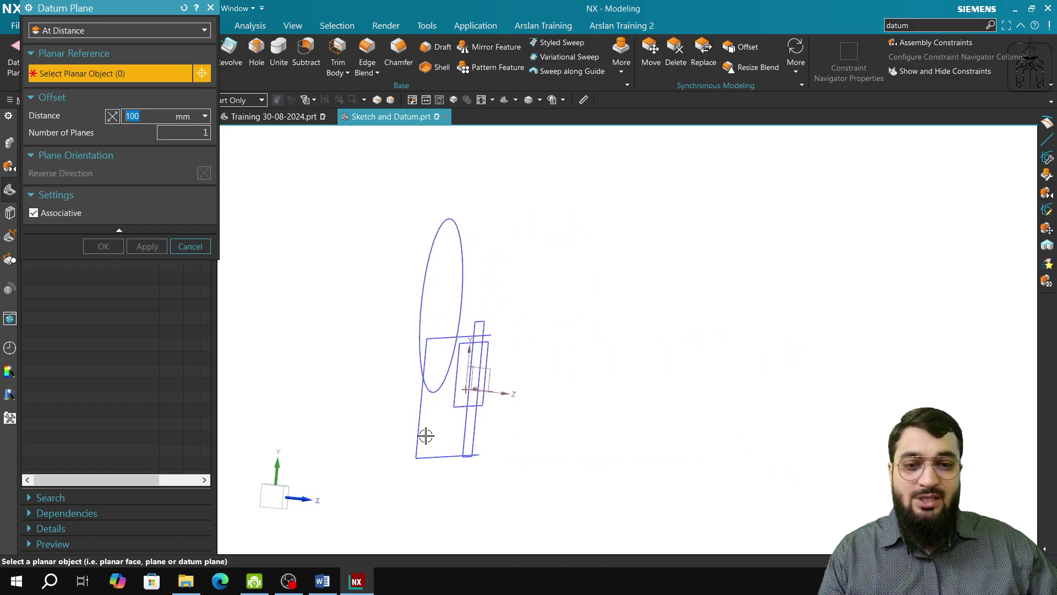
scroll(443, 444, up, 3)
middle_drag(519, 443, 497, 441)
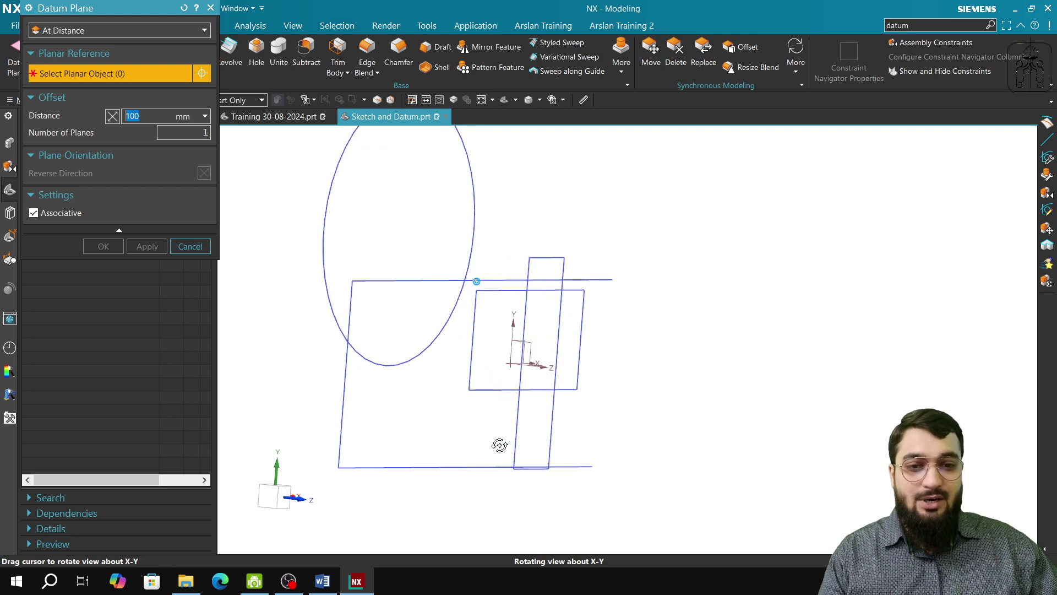
click(281, 496)
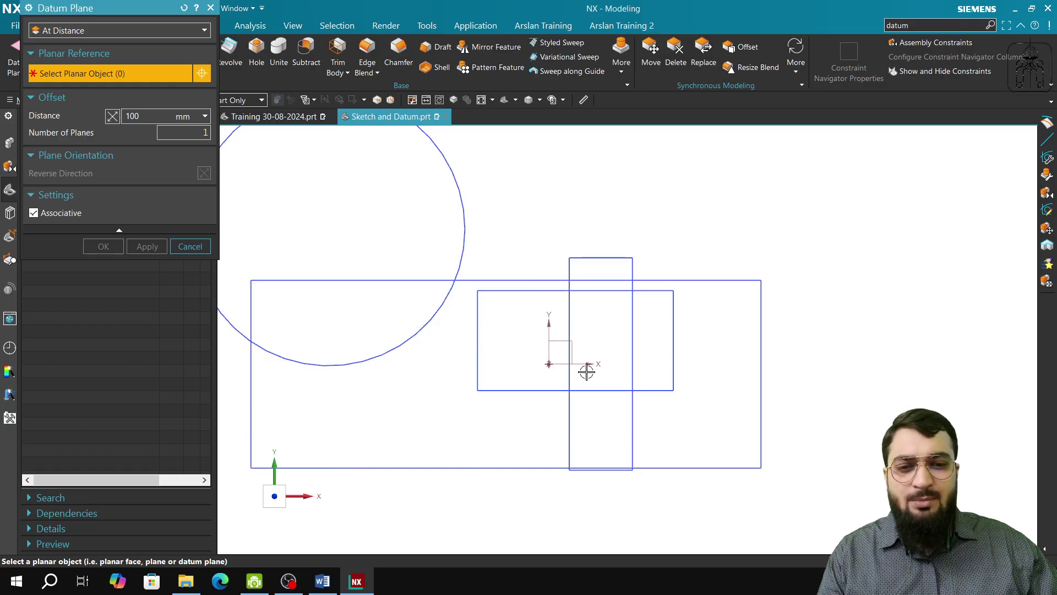
click(559, 348)
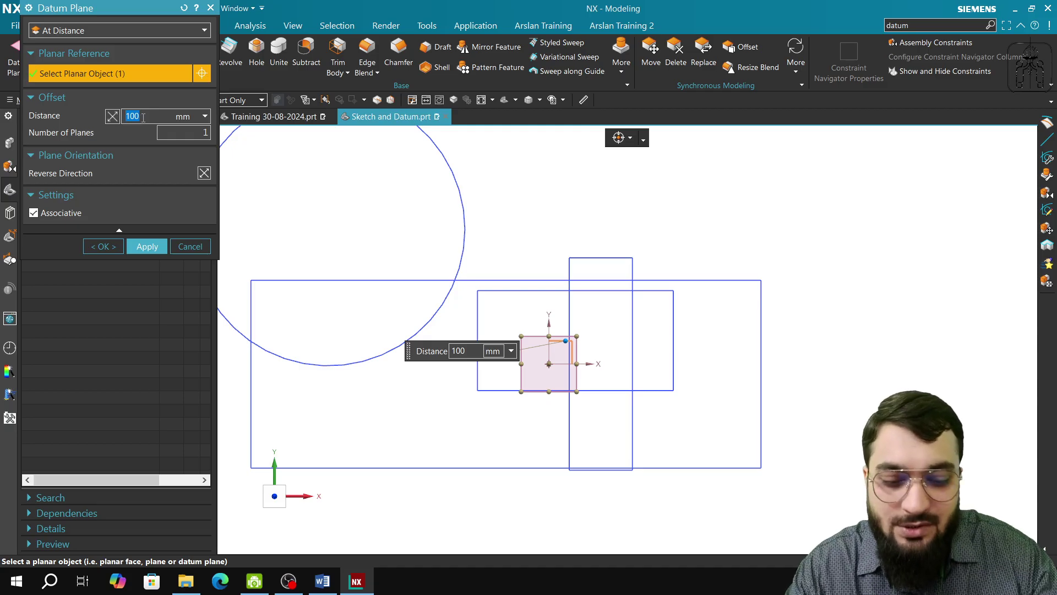
text(500)
key(Tab)
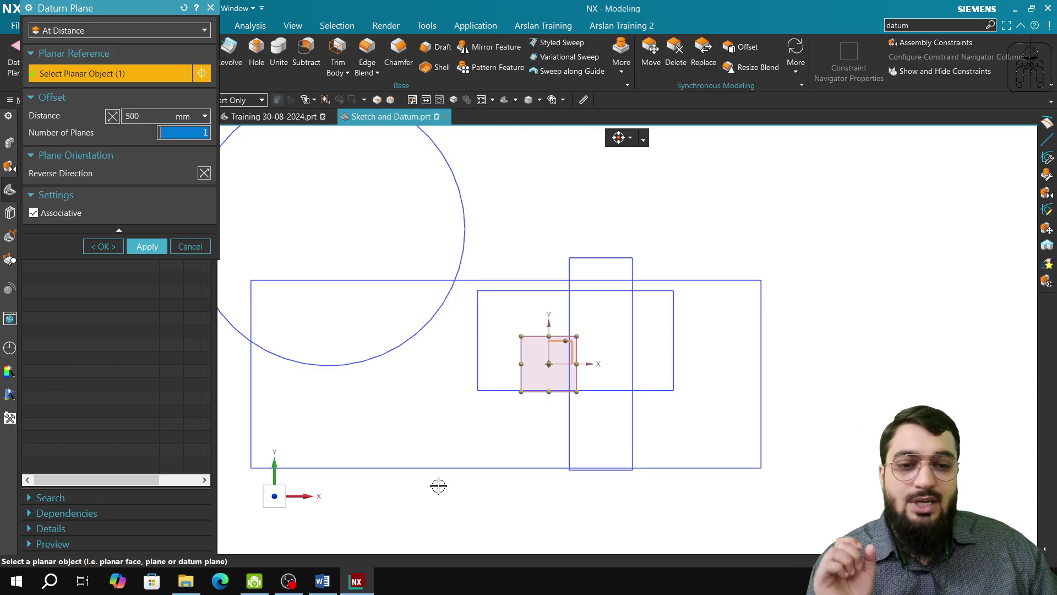
Preview the datum plane with its normal reversed and with its offset on the opposite side, restoring each direction
middle_drag(439, 486, 507, 485)
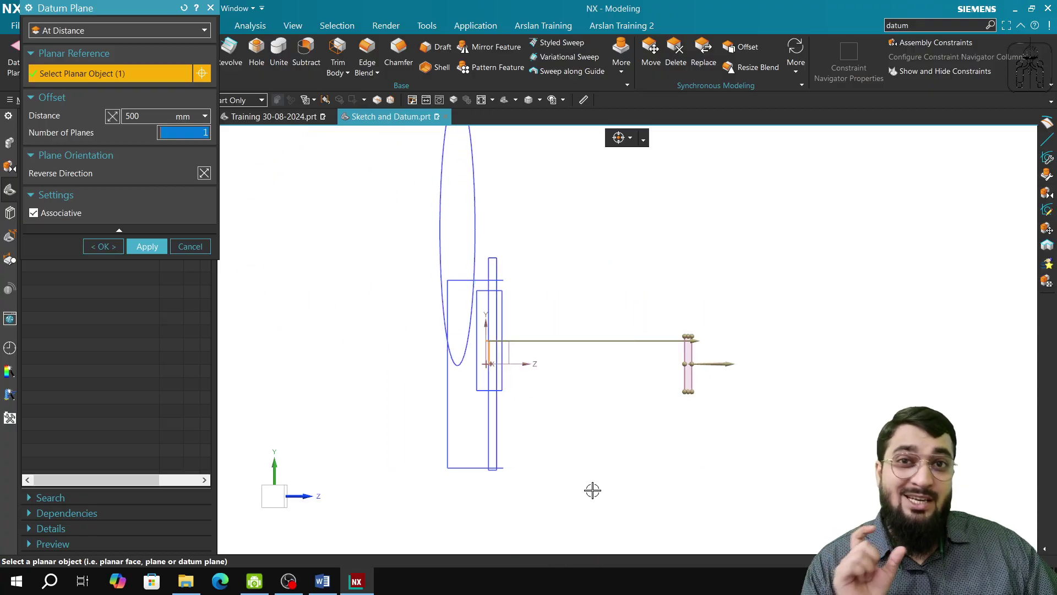
click(205, 175)
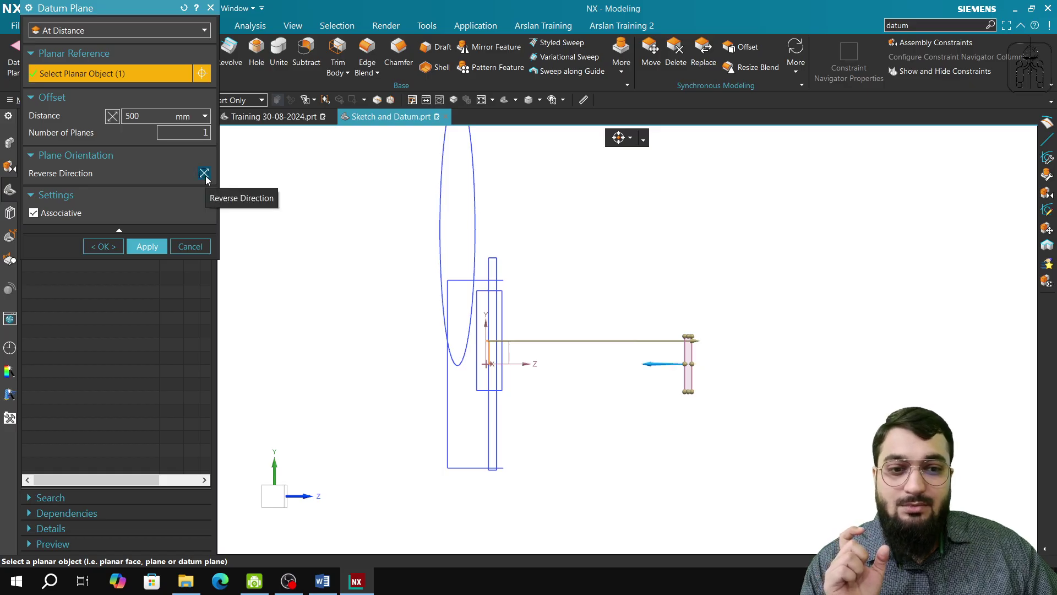
click(204, 174)
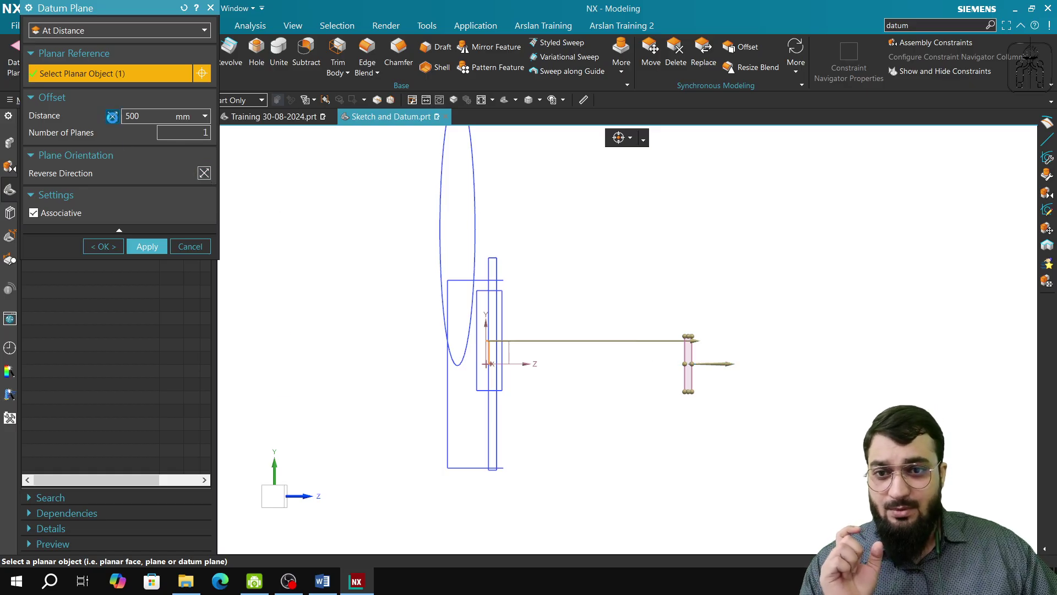
click(112, 118)
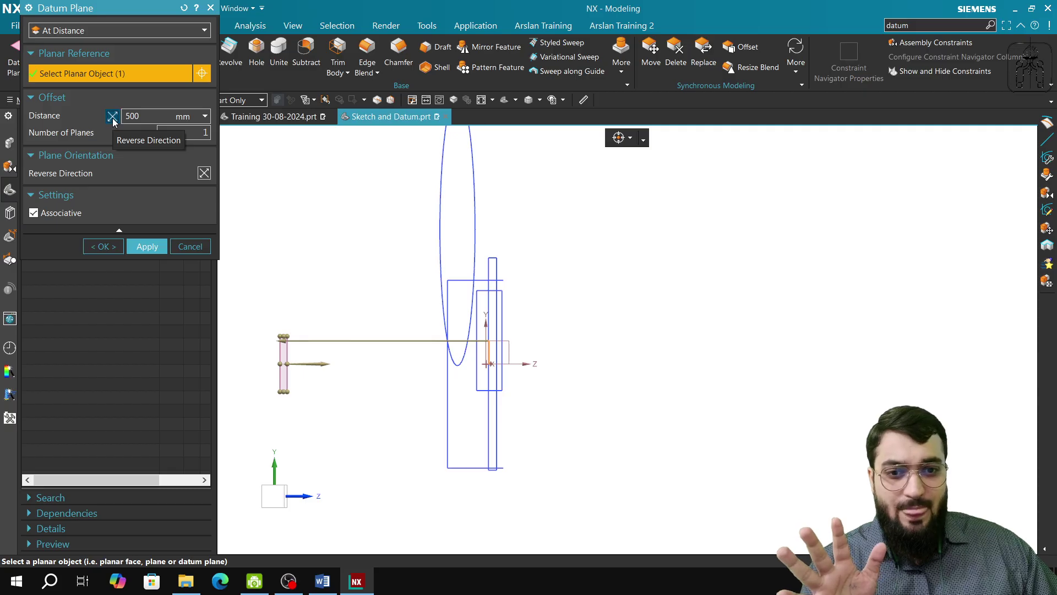
click(113, 118)
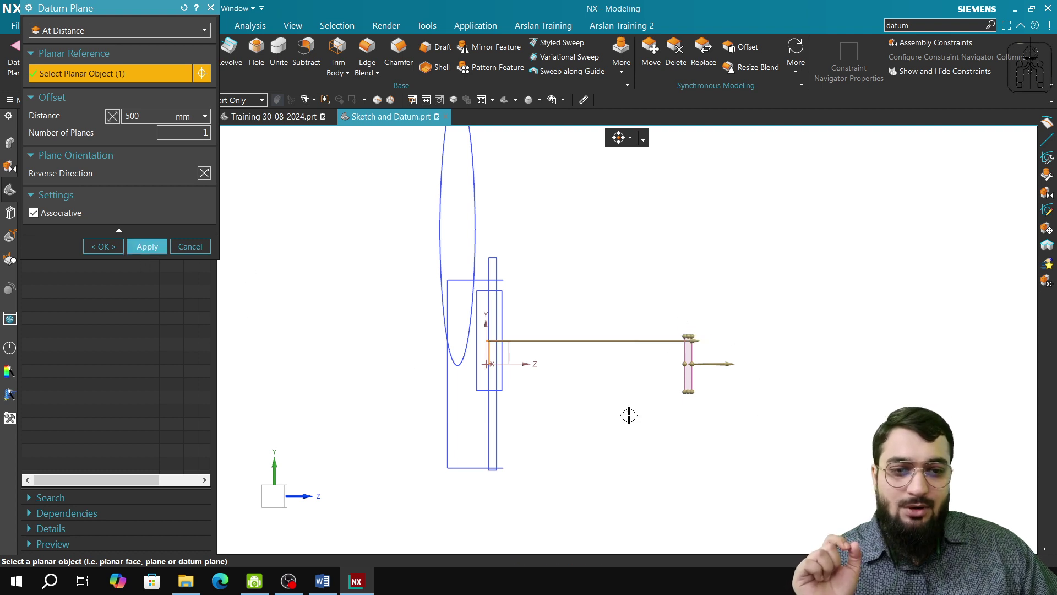
Try to enlarge the datum plane by stretching its upper edge to a height of 620 mm and editing its length
middle_drag(628, 415, 572, 388)
drag(583, 332, 576, 135)
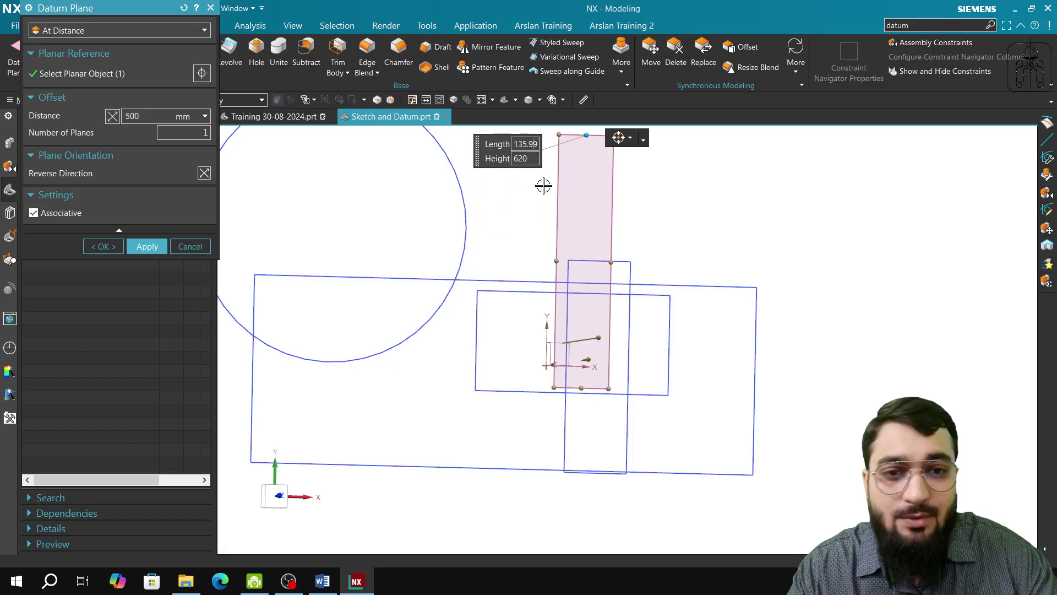
key(BackSpace)
key(BackSpace)
key(BackSpace)
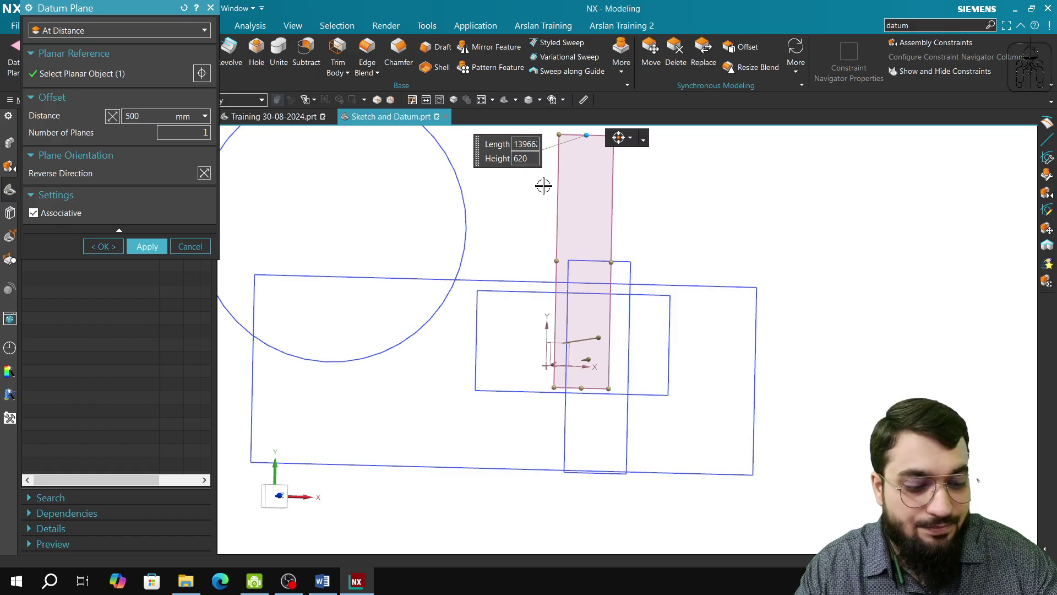
key(Right)
key(Right)
key(Right)
key(Right)
key(Right)
key(Right)
key(Right)
key(Right)
key(Right)
key(Right)
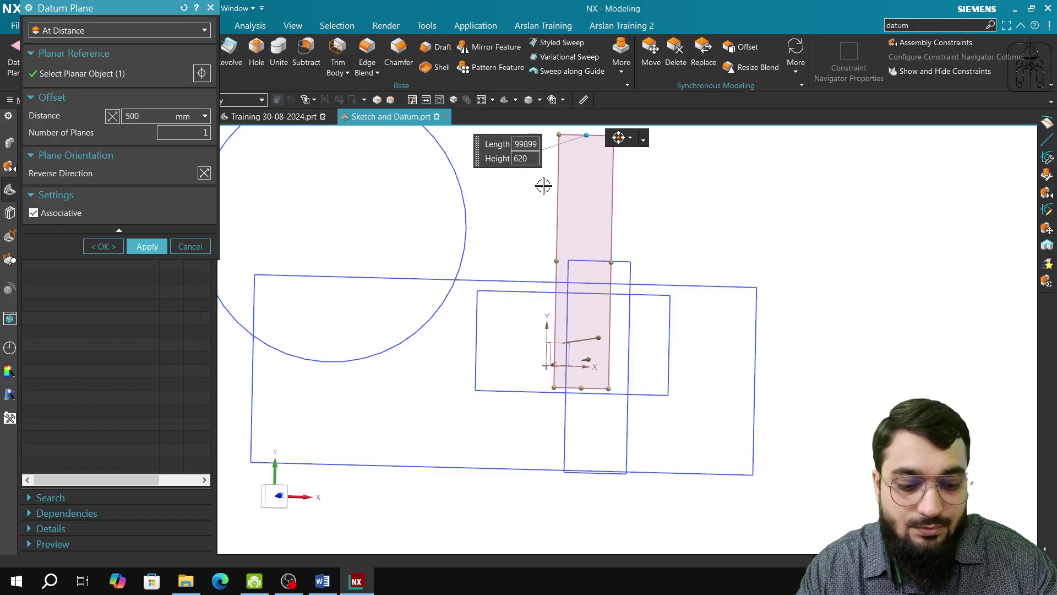
key(Escape)
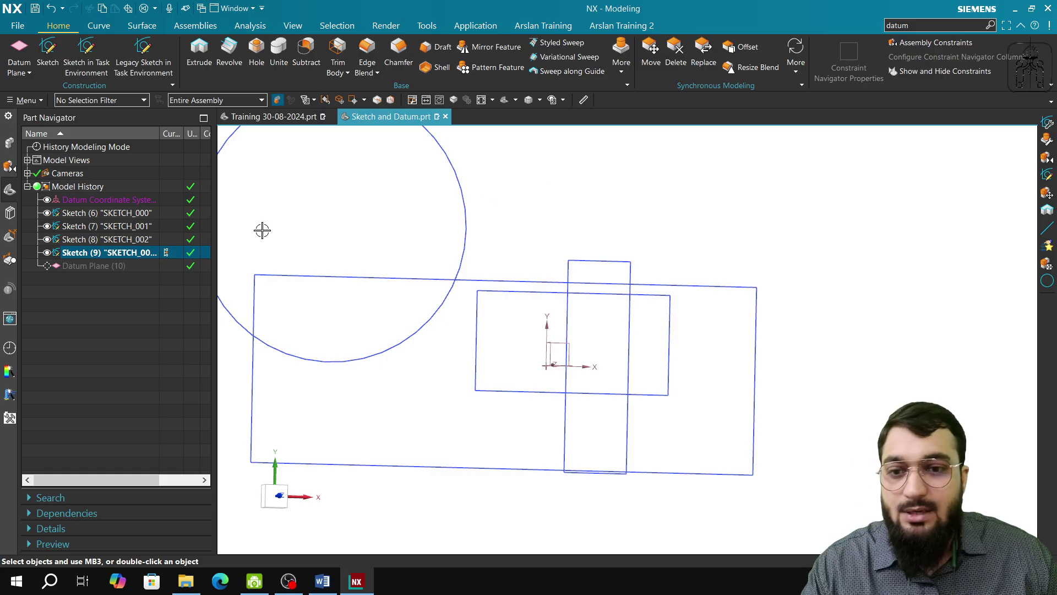
Reopen the offset datum plane for editing, review its settings and accept them unchanged
click(124, 266)
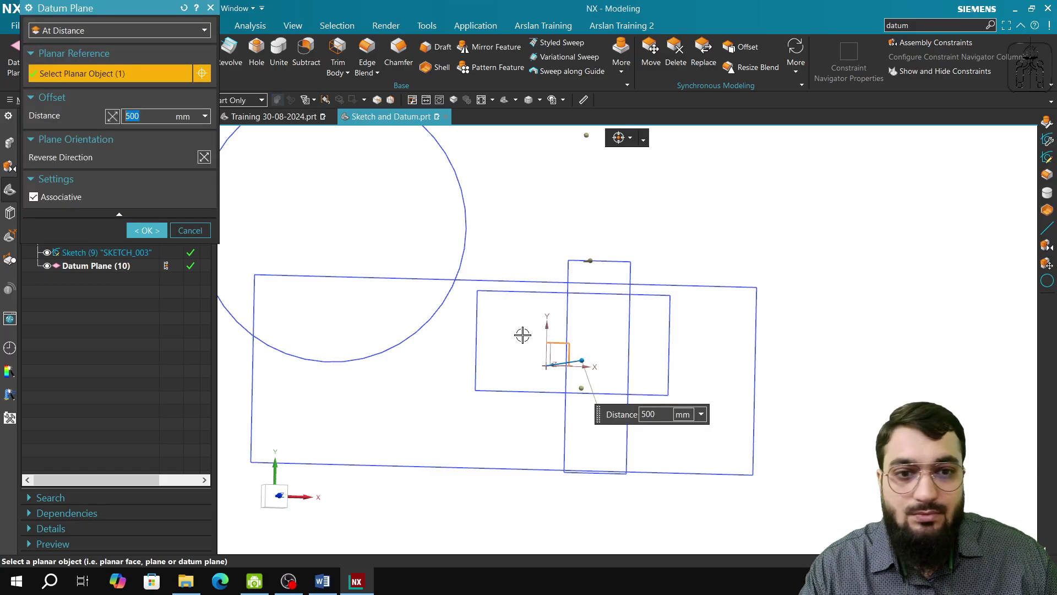
middle_drag(557, 415, 578, 412)
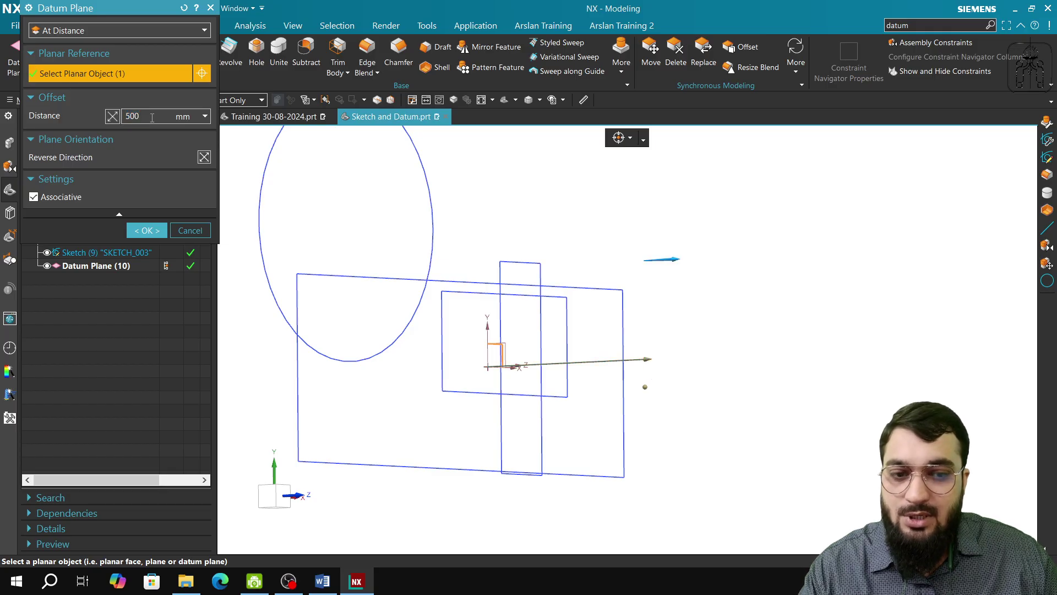
click(144, 230)
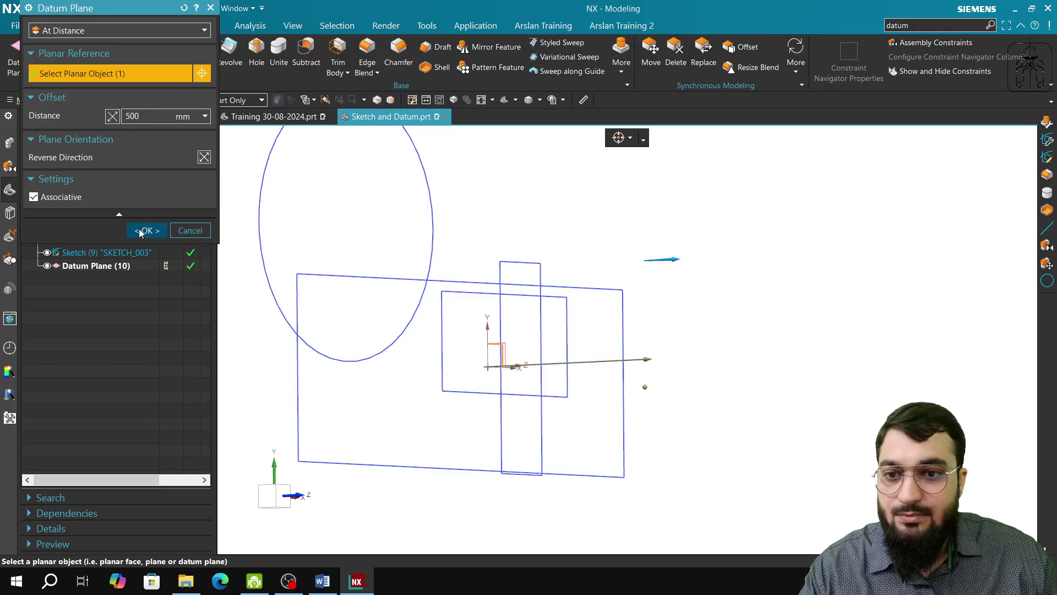
Delete the existing offset datum plane from the model history
click(94, 265)
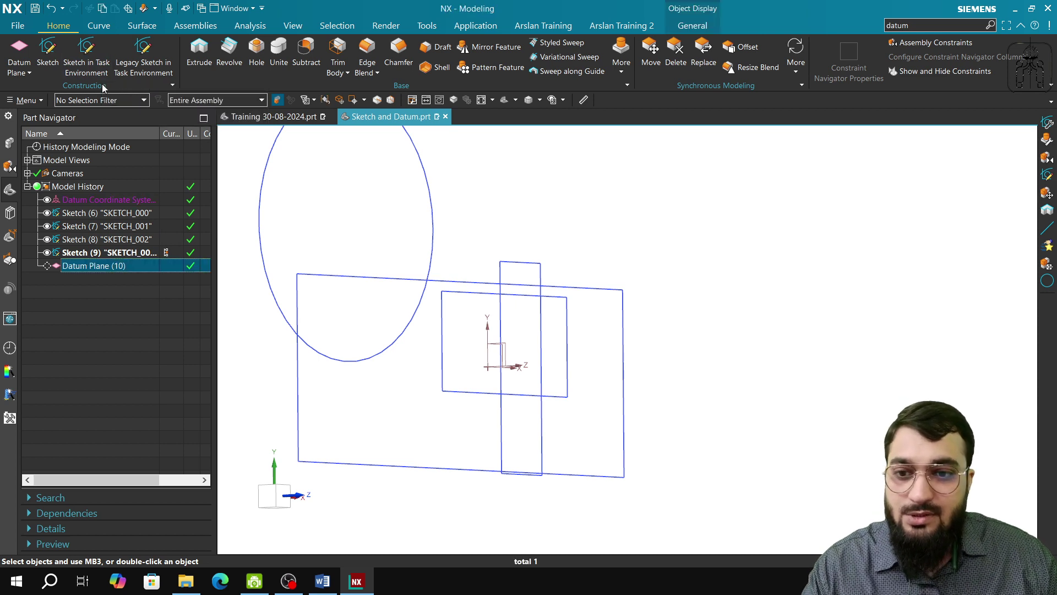
right_click(127, 268)
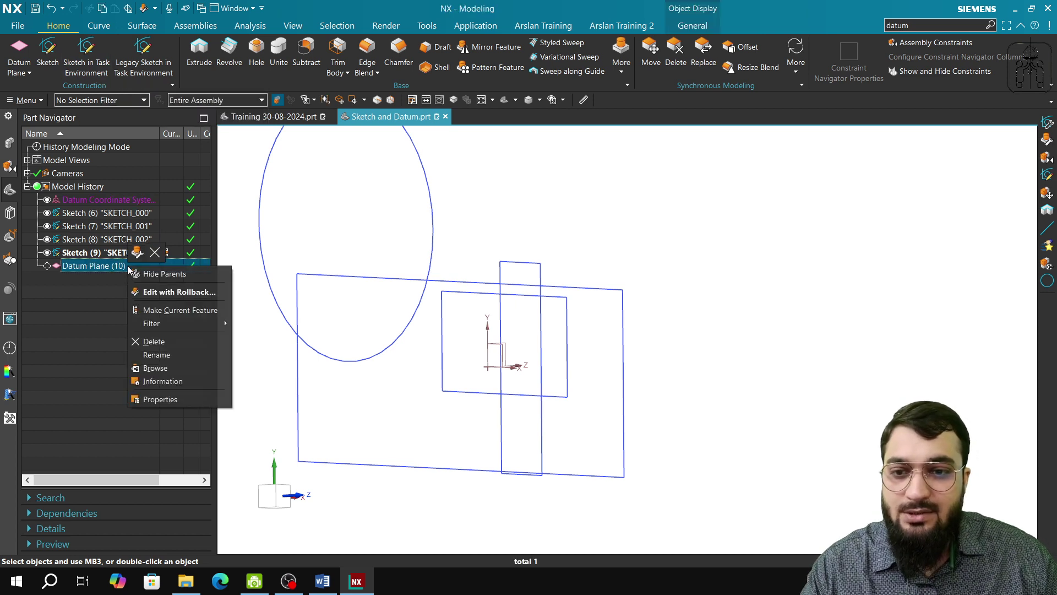
click(152, 342)
Start a new At Distance datum plane offset 500 mm from the XY plane of the datum coordinate system
click(931, 25)
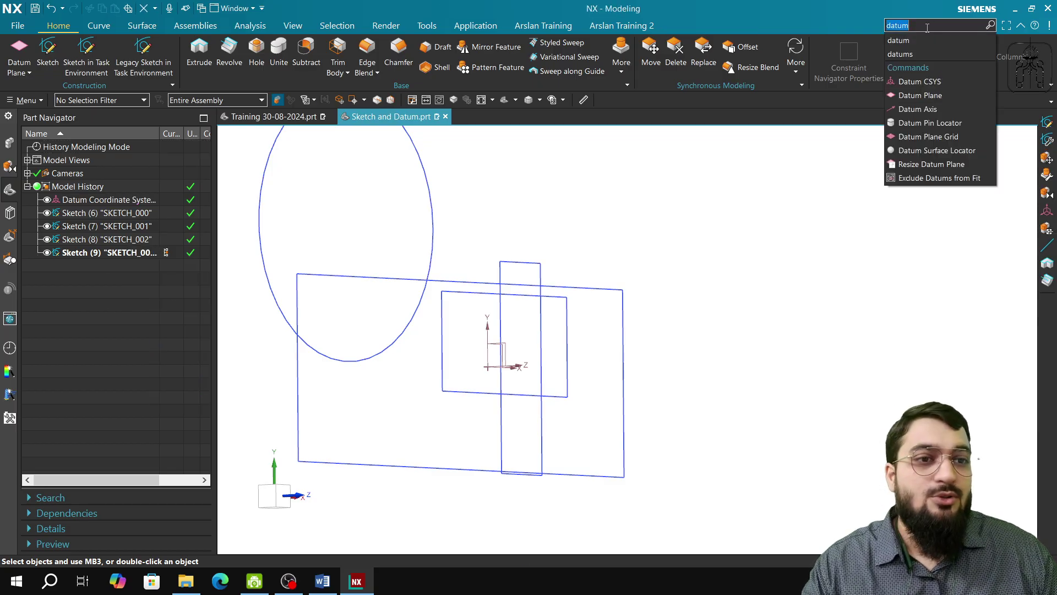
click(918, 97)
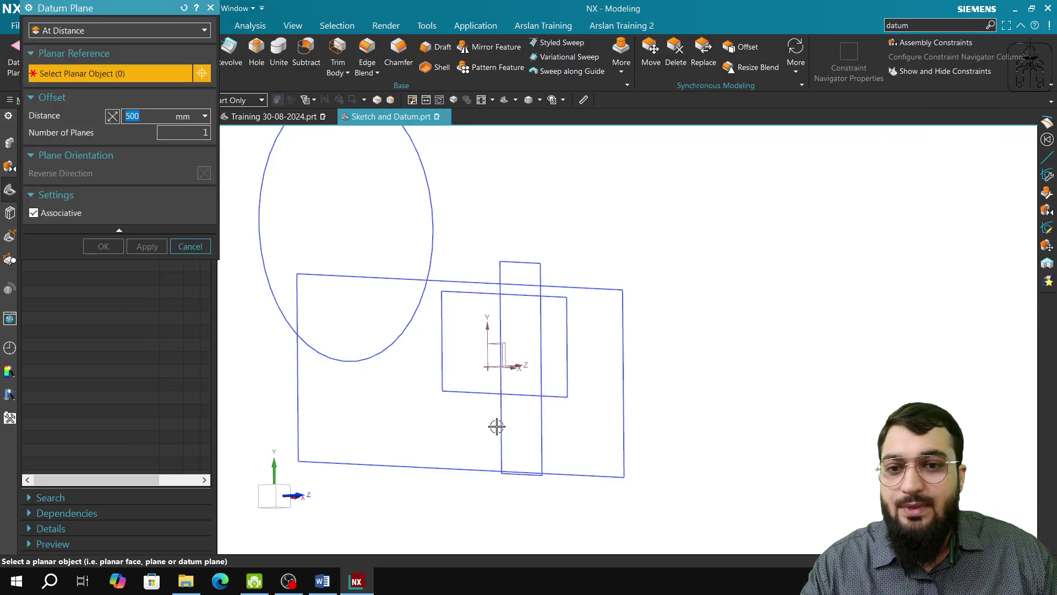
middle_drag(282, 522, 579, 335)
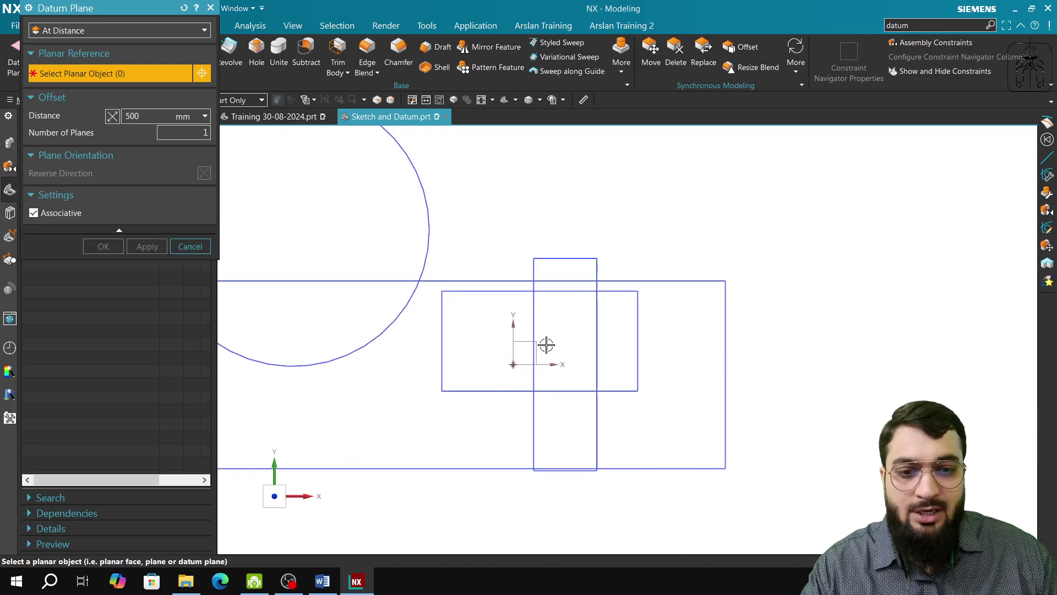
click(530, 342)
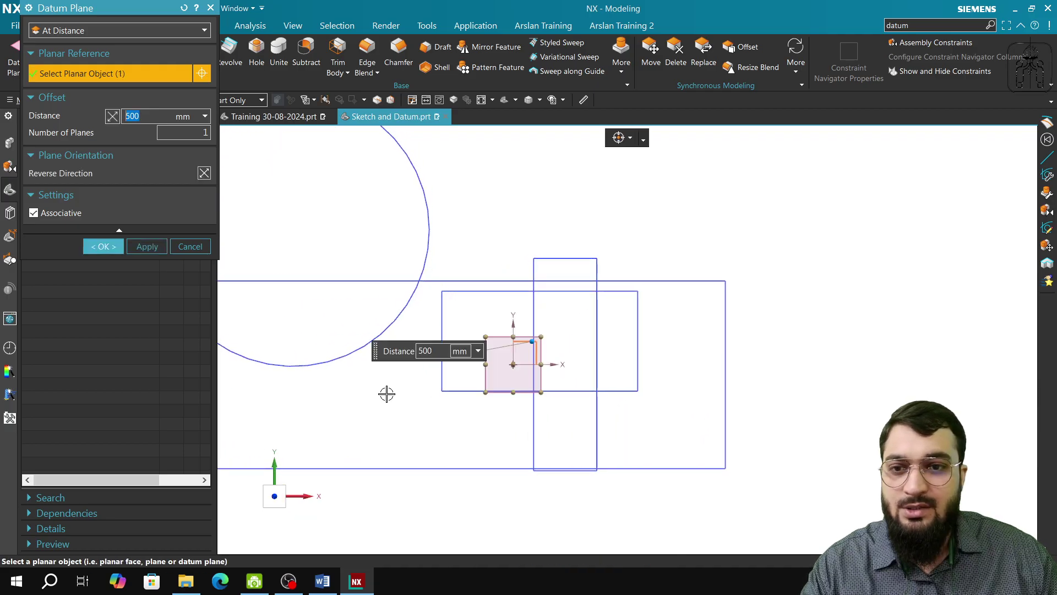
middle_drag(387, 393, 441, 389)
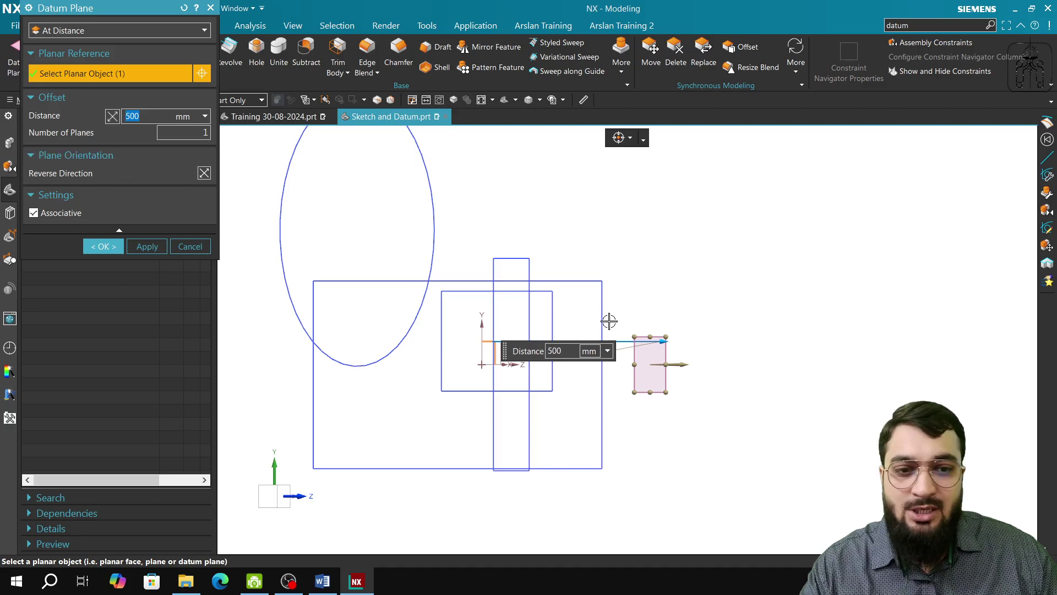
Stretch the datum plane on all four sides to about 1150 mm long by 710 mm high and create it
drag(650, 337, 650, 180)
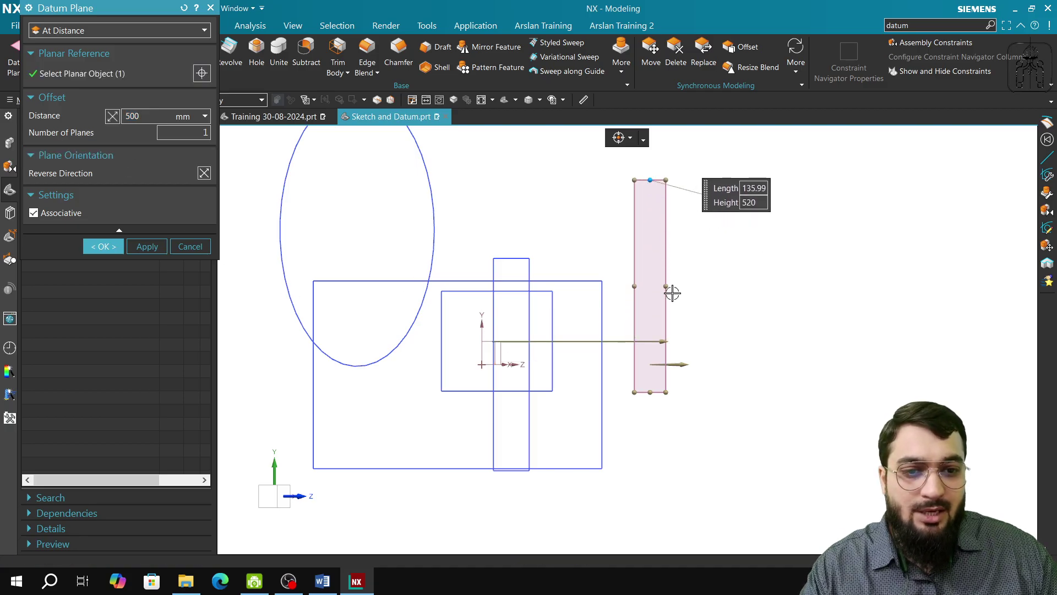
drag(666, 286, 764, 286)
drag(635, 285, 498, 287)
drag(630, 392, 632, 471)
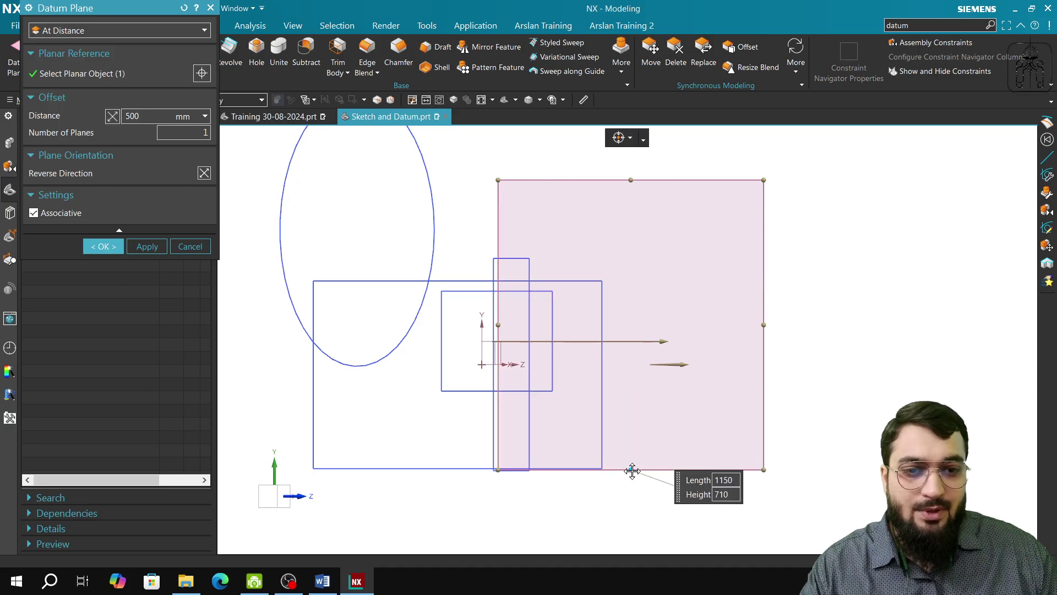
click(154, 249)
click(180, 250)
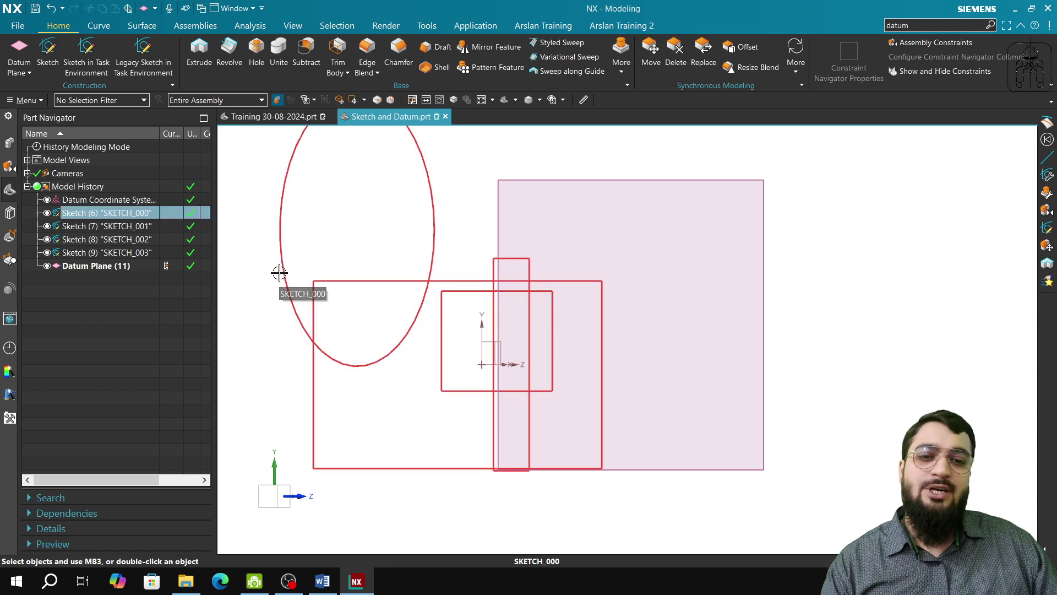
Open SKETCH_003, inspect where its shifted origin lies relative to the other sketches, and finish it without changes
click(113, 256)
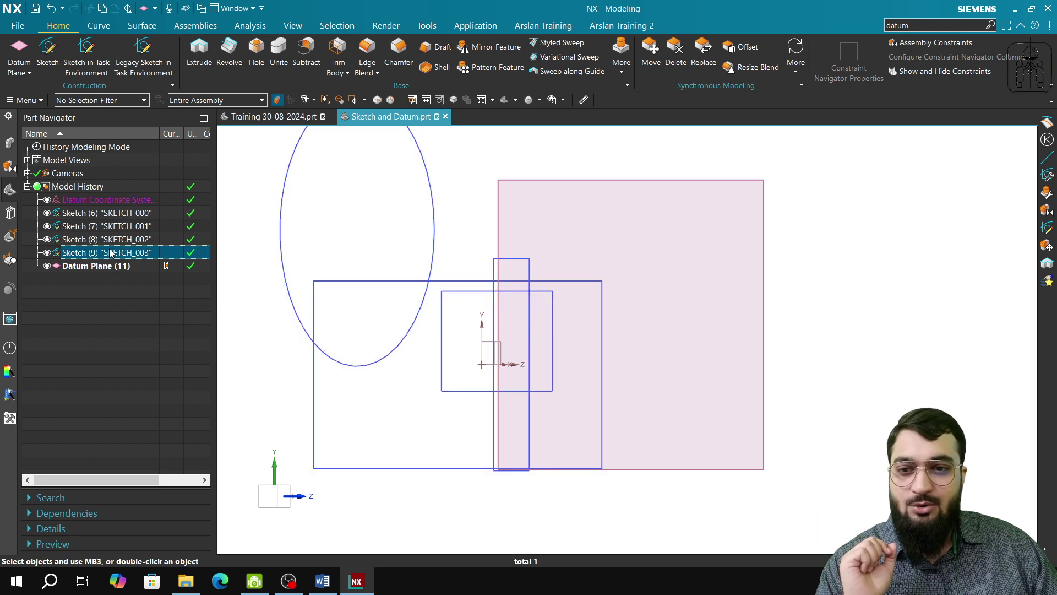
double_click(114, 253)
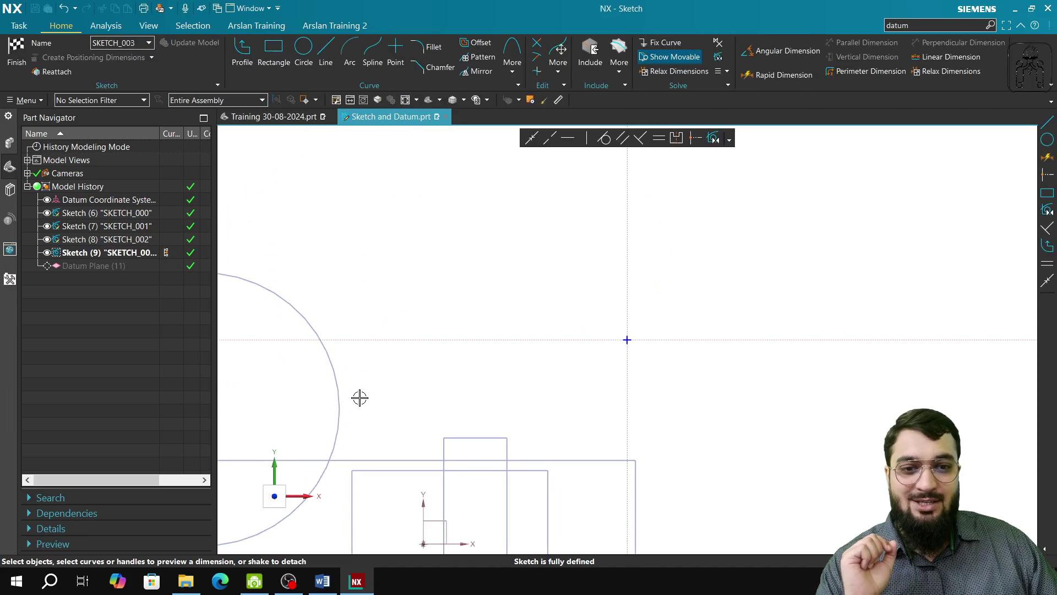
shift+middle_drag(409, 450, 562, 302)
middle_drag(573, 389, 639, 399)
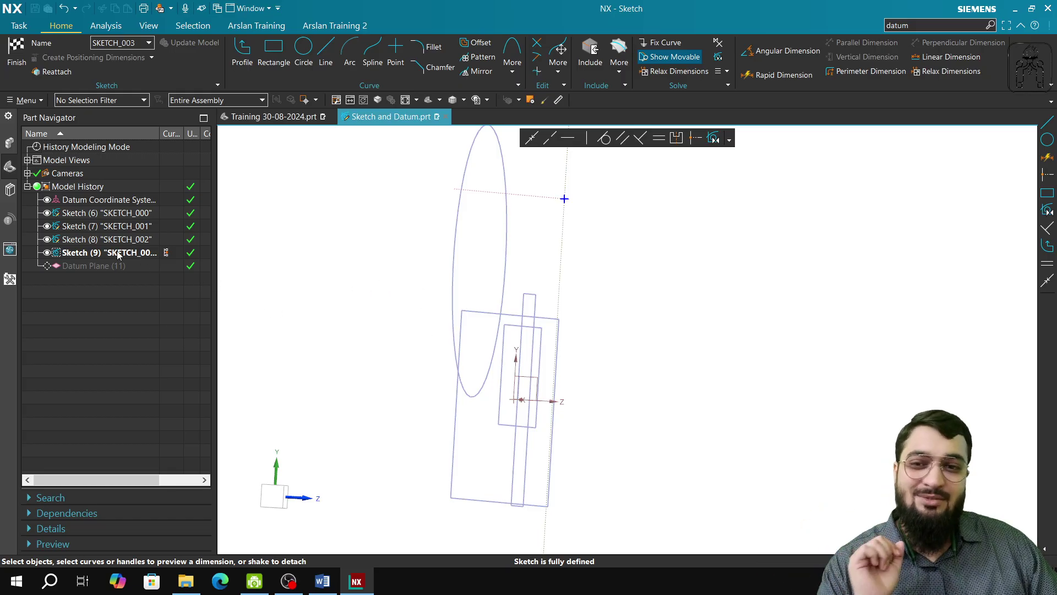
click(16, 55)
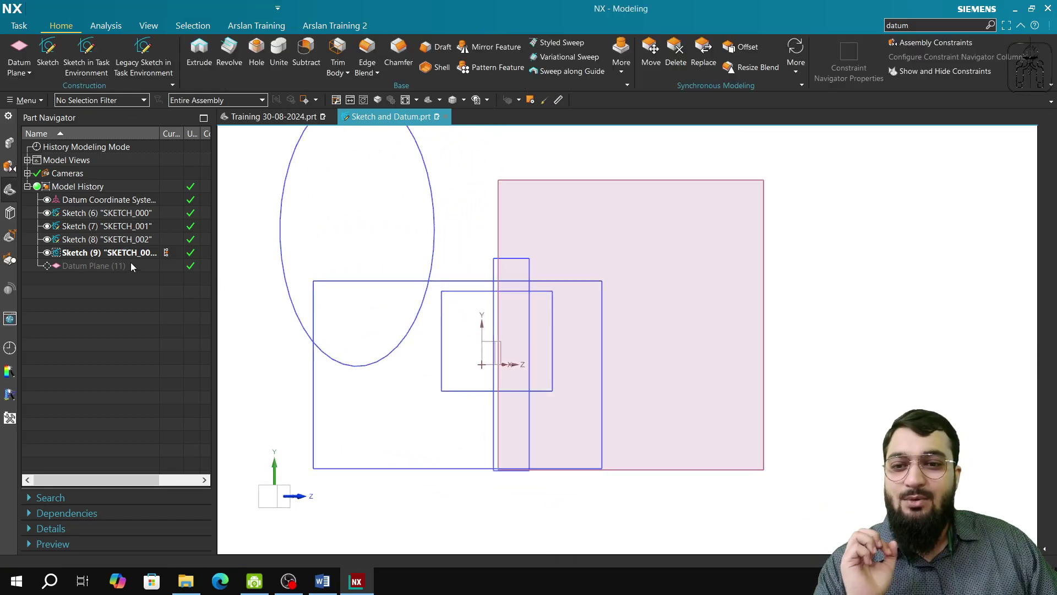
Start an On Plane sketch in the task environment and select the offset datum plane as its sketch plane
click(88, 48)
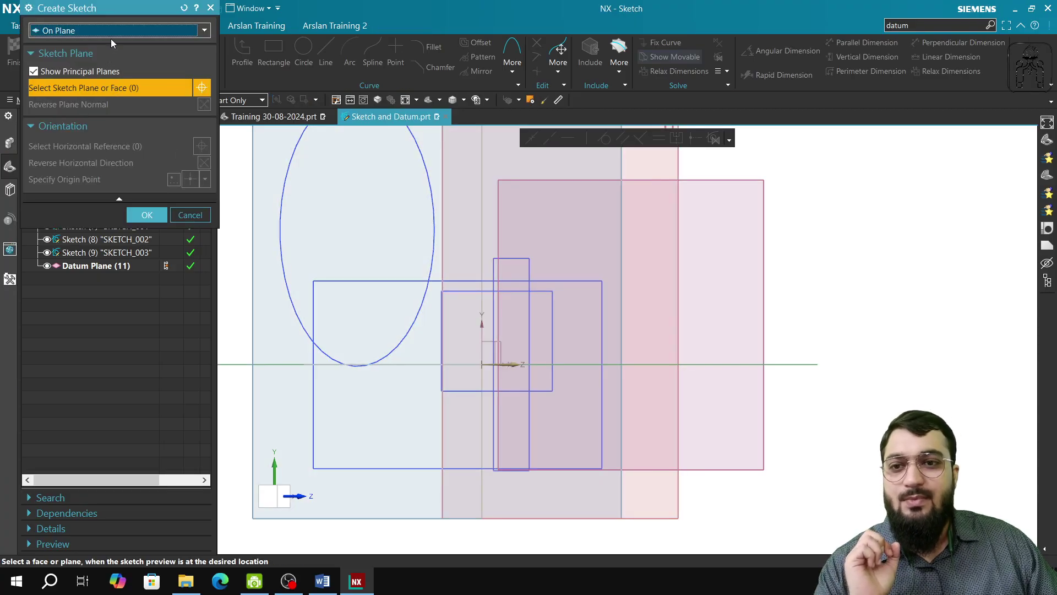
drag(288, 496, 265, 503)
click(266, 503)
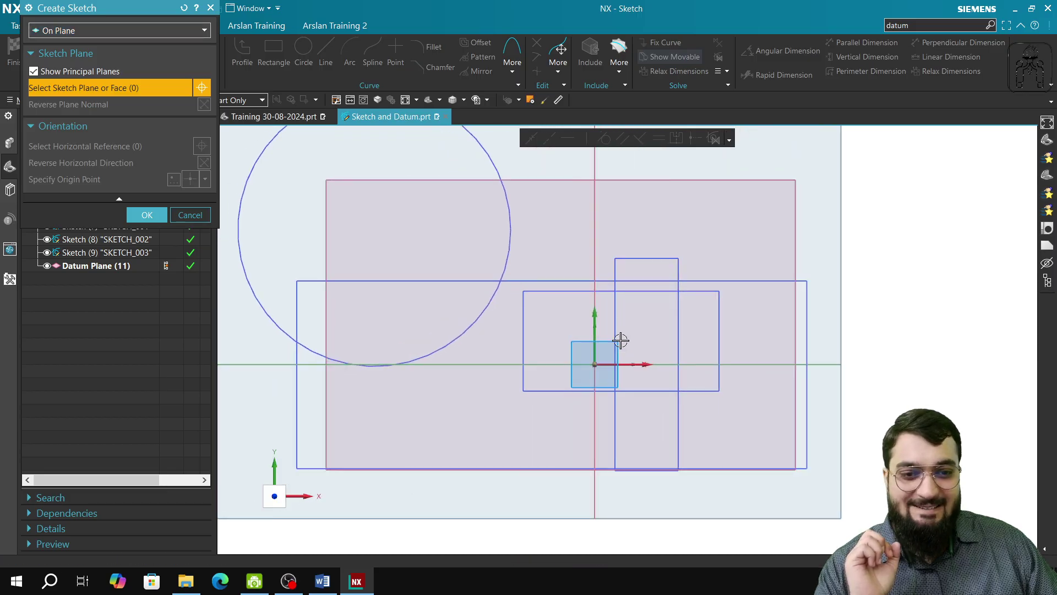
mouse_move(613, 349)
middle_down()
mouse_move(621, 405)
mouse_move(661, 410)
mouse_move(627, 326)
middle_up()
click(627, 326)
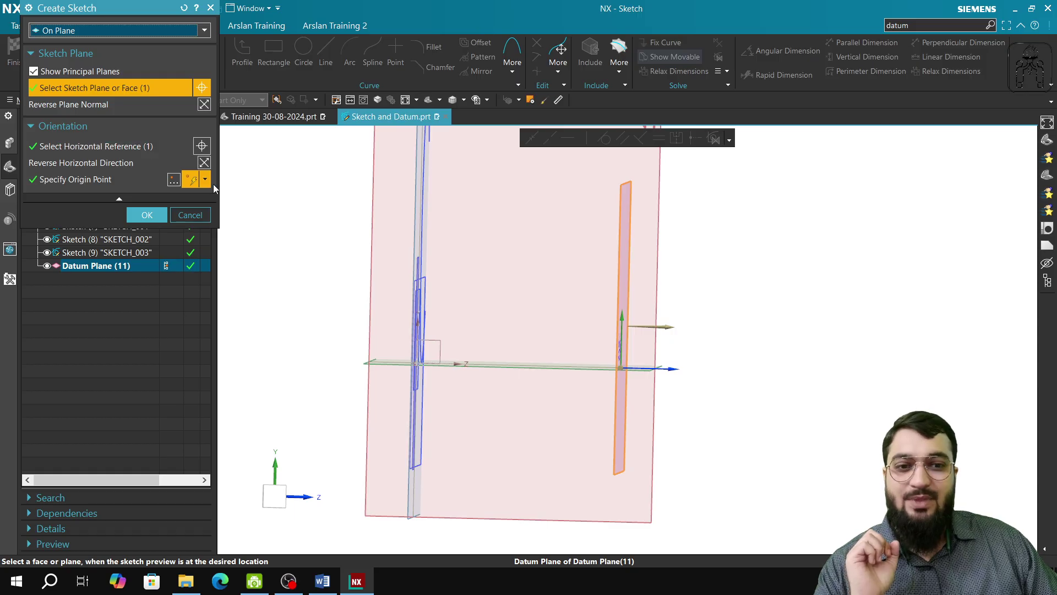
Set the sketch origin point to X 500 and Y 500 mm, keeping Z at 500 mm, and accept it
click(174, 179)
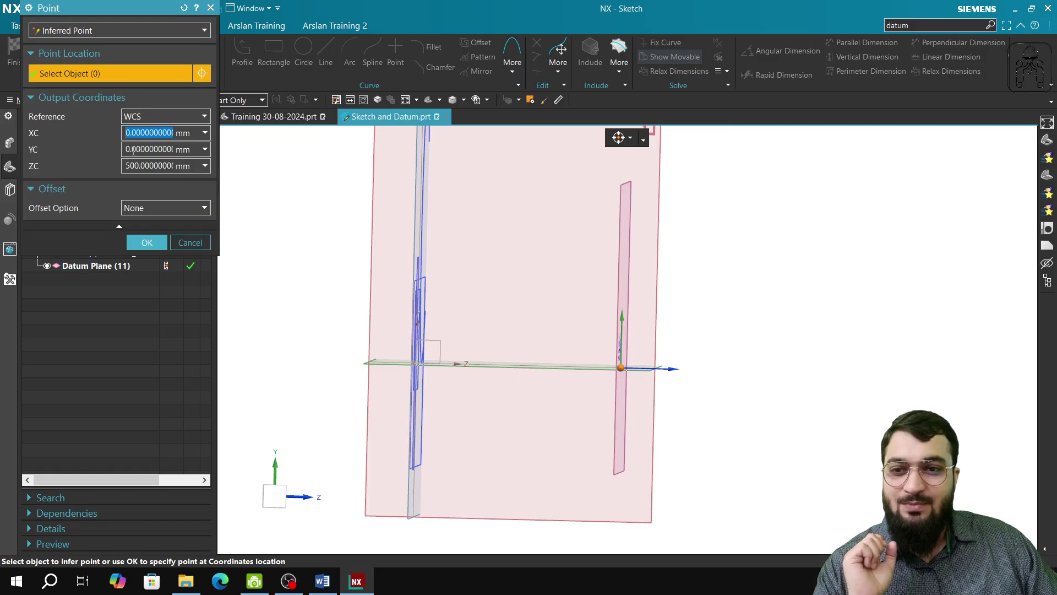
click(140, 165)
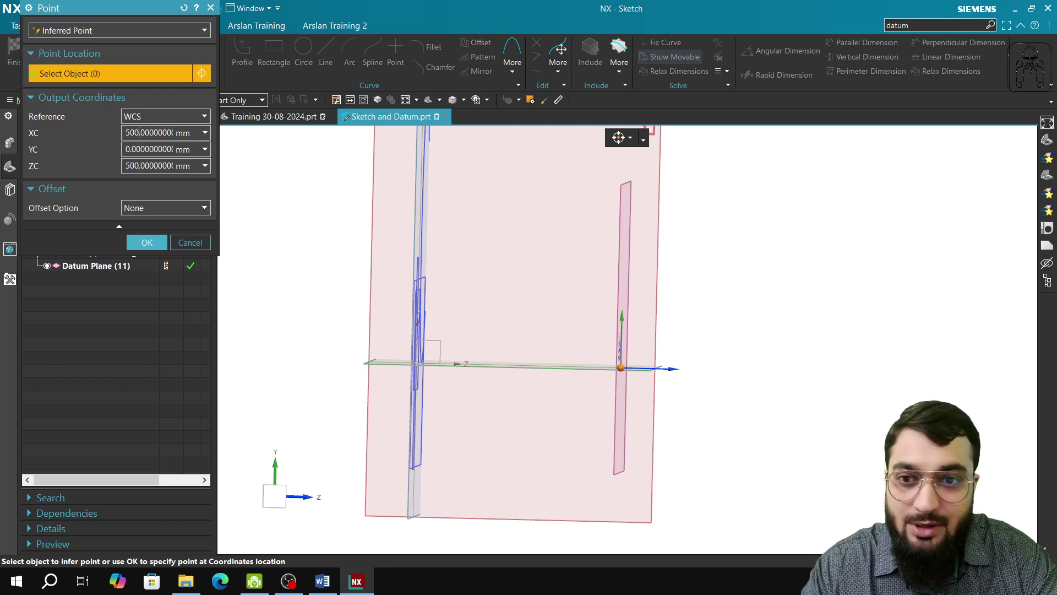
click(155, 149)
text(500)
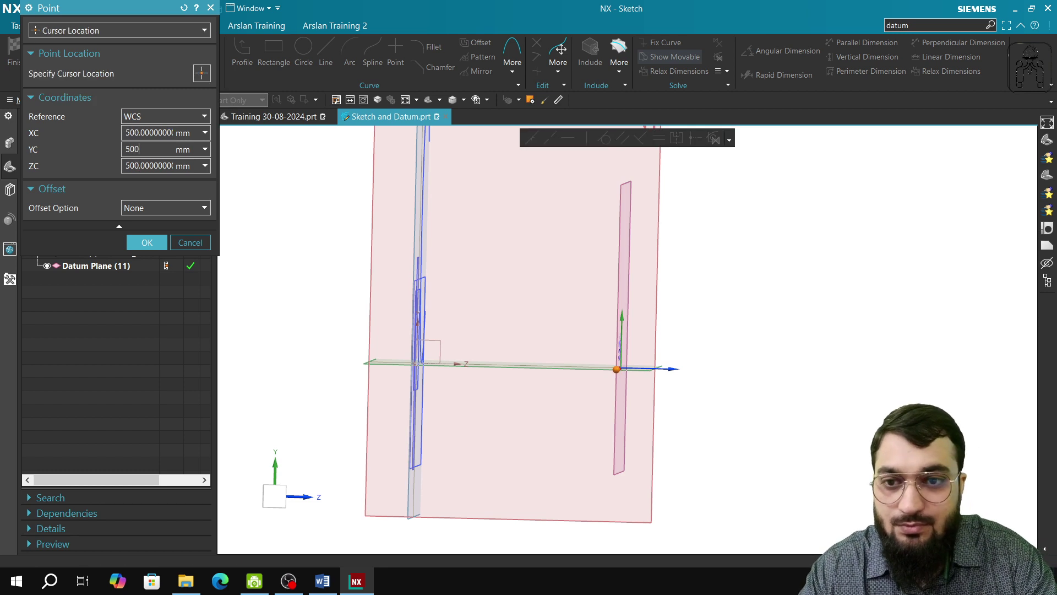
key(Tab)
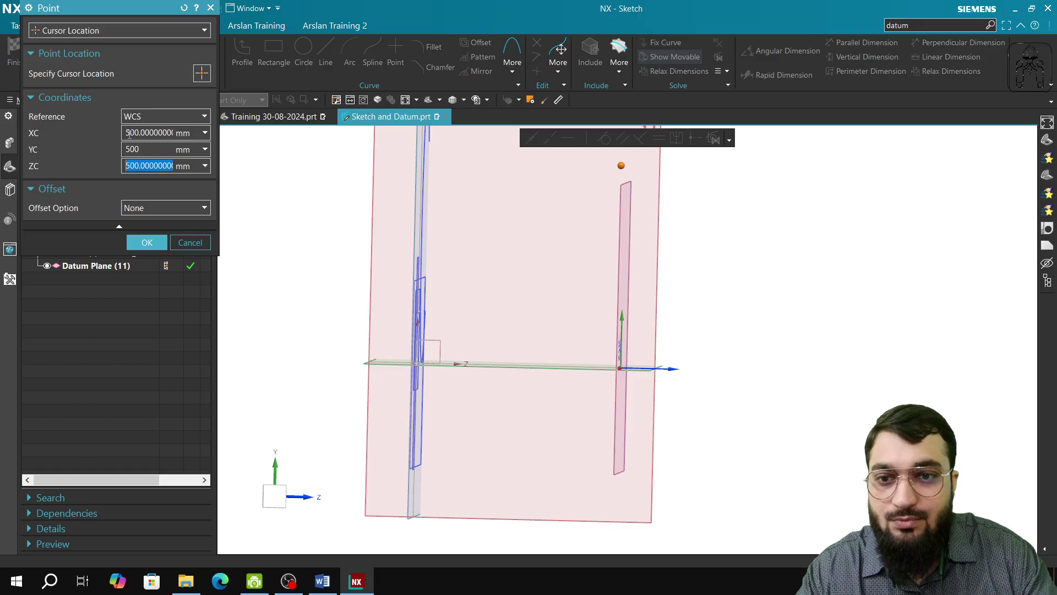
click(153, 246)
Create the sketch on the offset datum plane and inspect its position relative to the plane
click(151, 219)
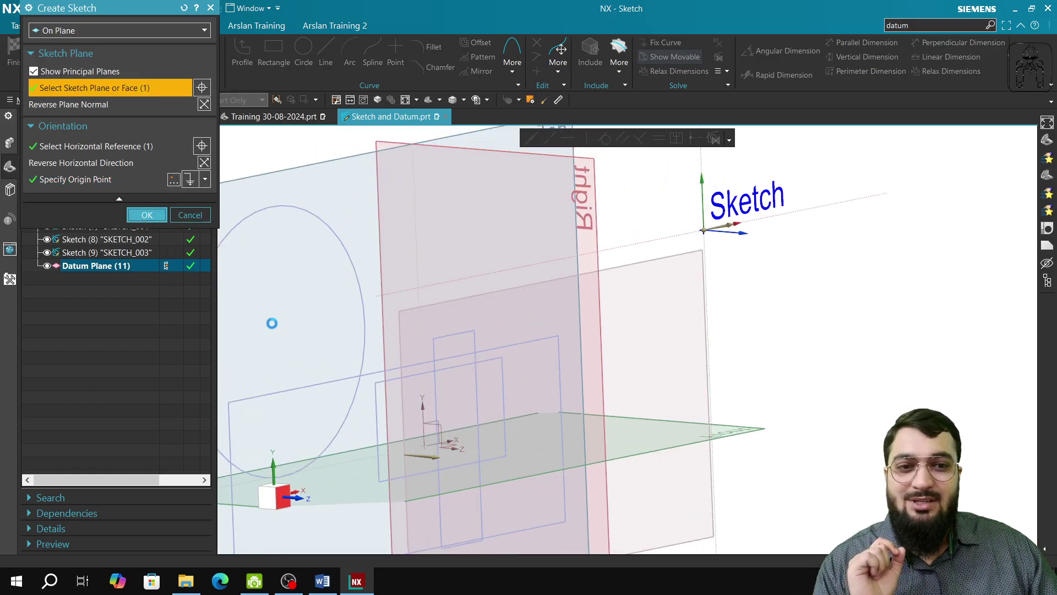
mouse_move(440, 478)
middle_down()
mouse_move(534, 333)
mouse_move(538, 451)
mouse_move(573, 456)
mouse_move(491, 463)
middle_up()
scroll(573, 444, down, 3)
scroll(574, 444, up, 2)
scroll(565, 371, up, 2)
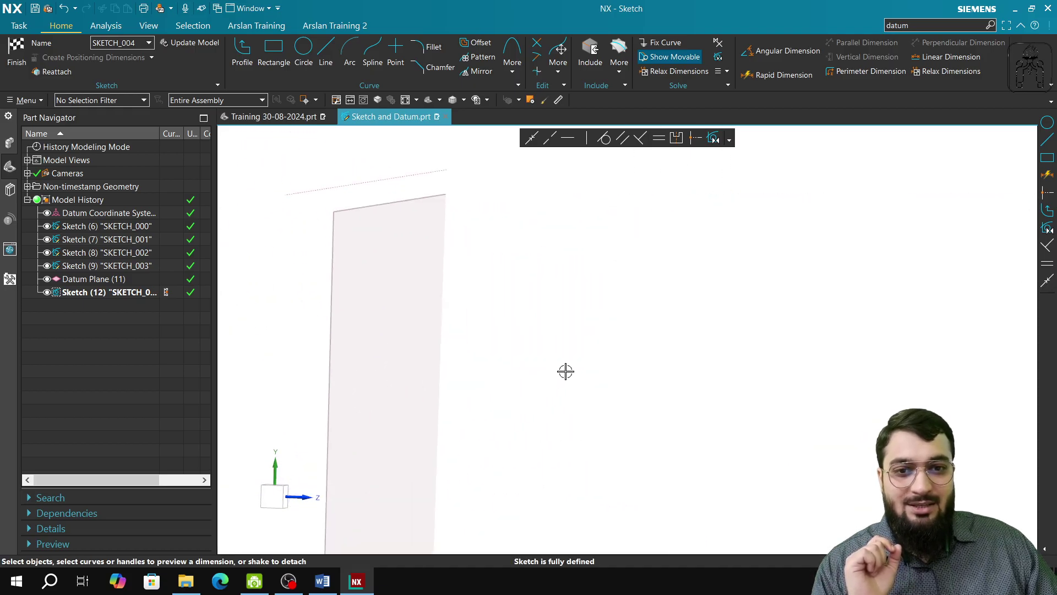
Inspect SKETCH_004's axes against the offset datum plane from oblique and side views, and finish the sketch
mouse_move(426, 472)
middle_down()
mouse_move(519, 431)
mouse_move(498, 439)
mouse_move(408, 420)
mouse_move(424, 441)
mouse_move(688, 438)
middle_up()
mouse_move(587, 439)
middle_down()
mouse_move(609, 438)
mouse_move(595, 444)
middle_up()
scroll(672, 461, up, 2)
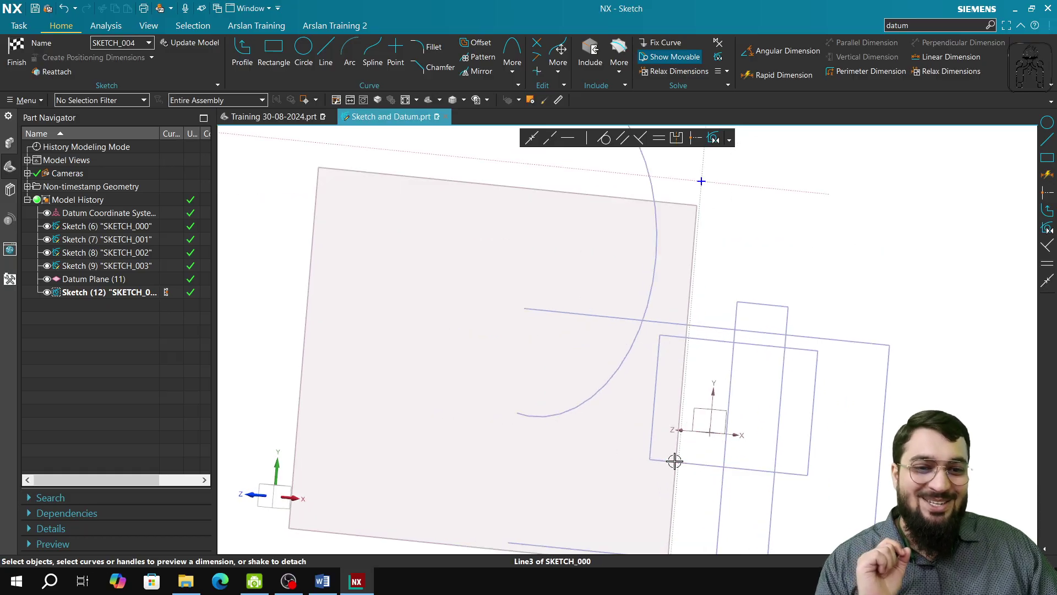
click(283, 497)
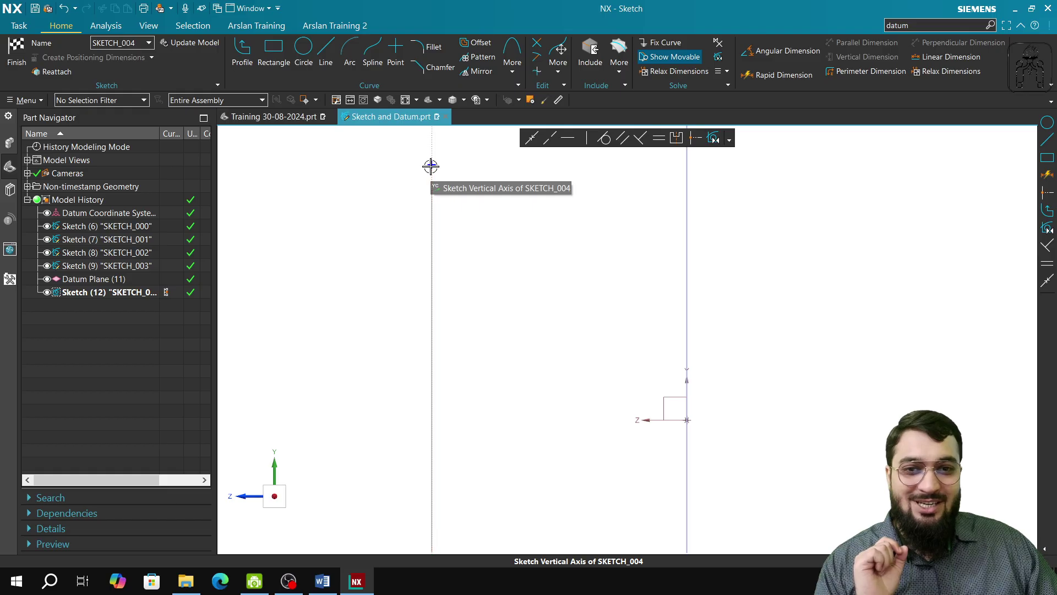
click(134, 269)
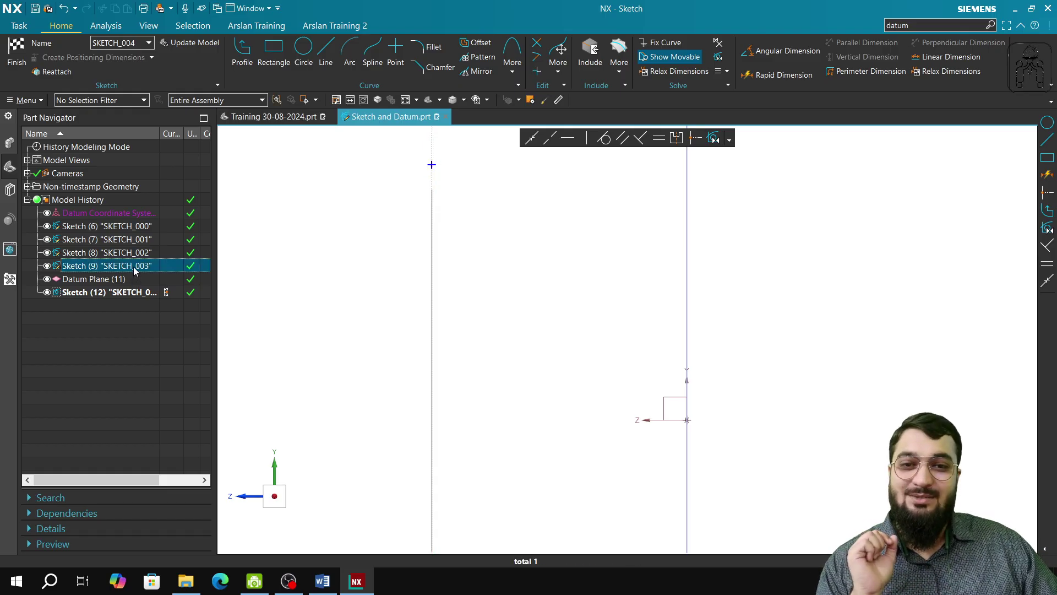
click(138, 293)
double_click(137, 294)
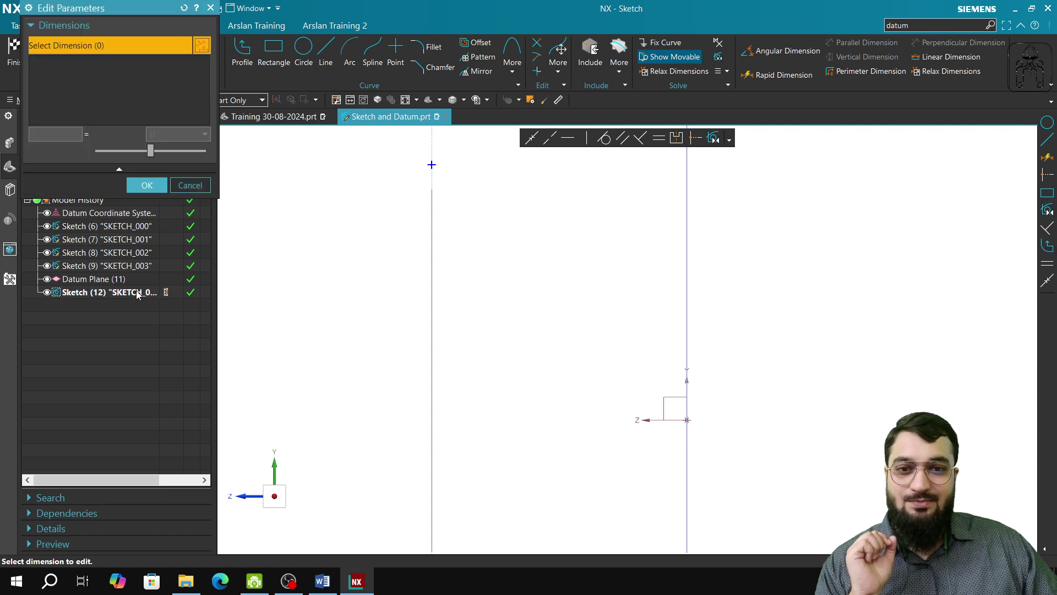
click(186, 188)
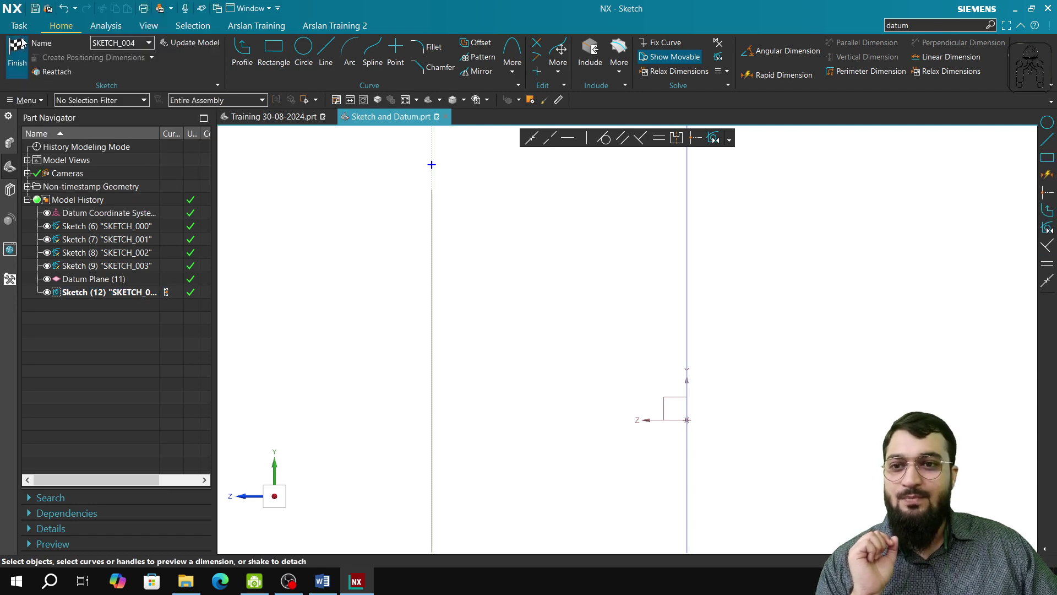
click(14, 53)
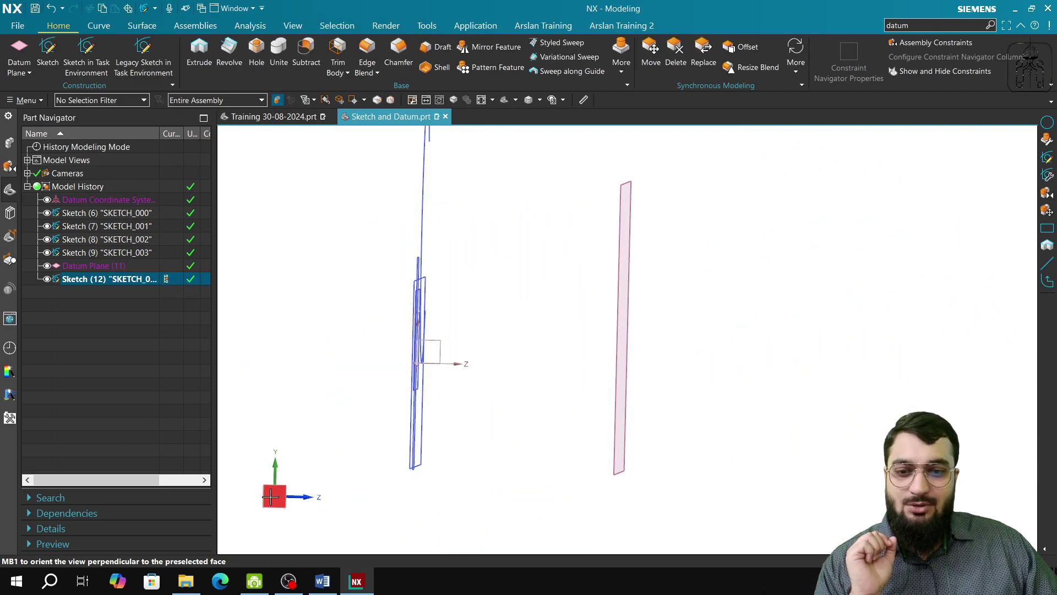
Reopen SKETCH_004 on the offset datum plane, draw a freehand circle around its origin, and finish the sketch
click(312, 497)
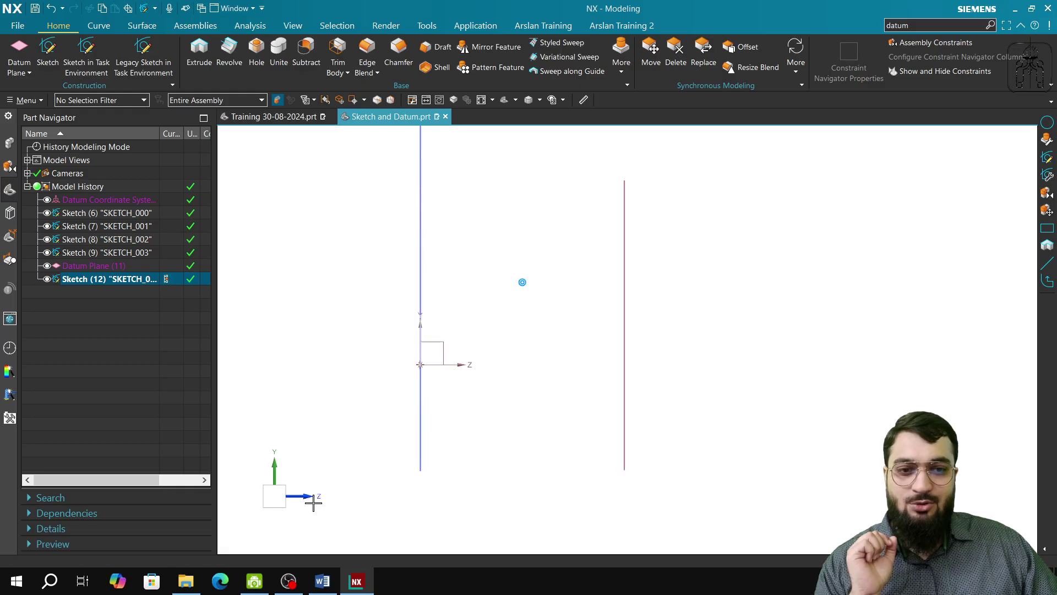
click(139, 281)
mouse_move(380, 448)
middle_down()
mouse_move(391, 446)
mouse_move(334, 389)
middle_up()
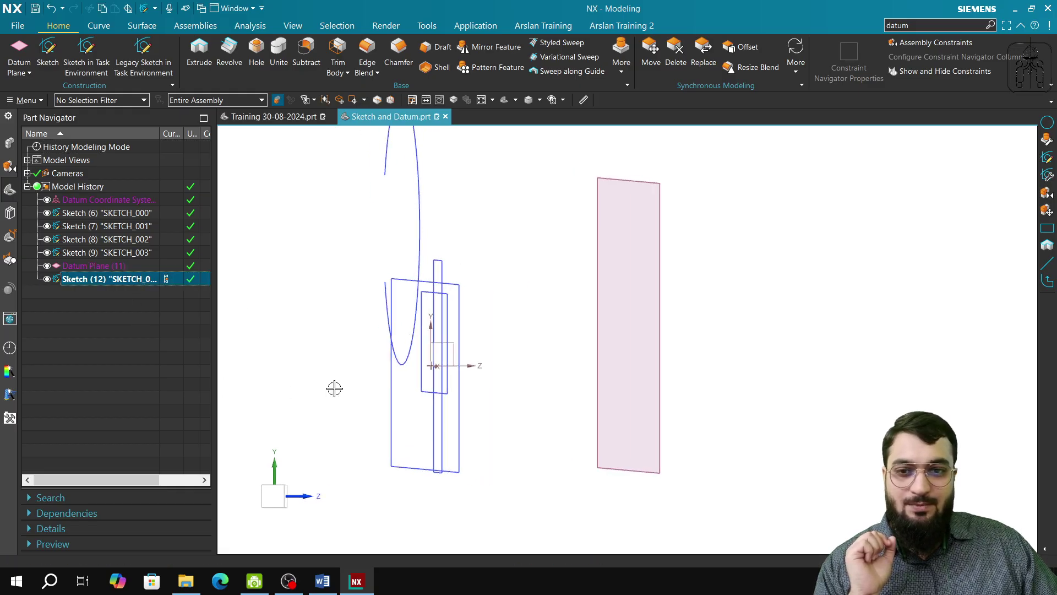
double_click(143, 282)
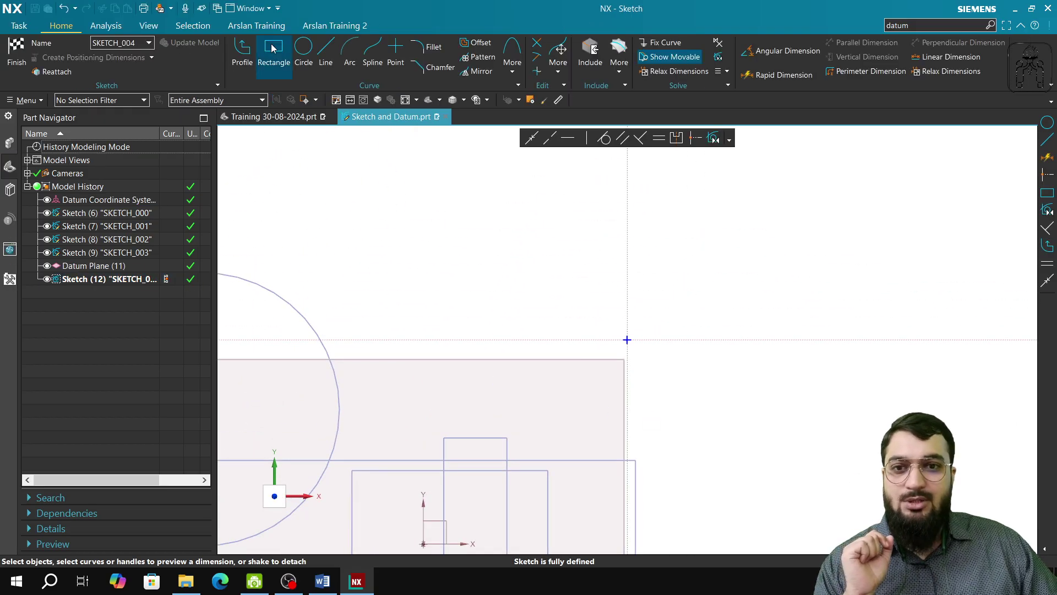
key(o)
click(615, 299)
click(741, 397)
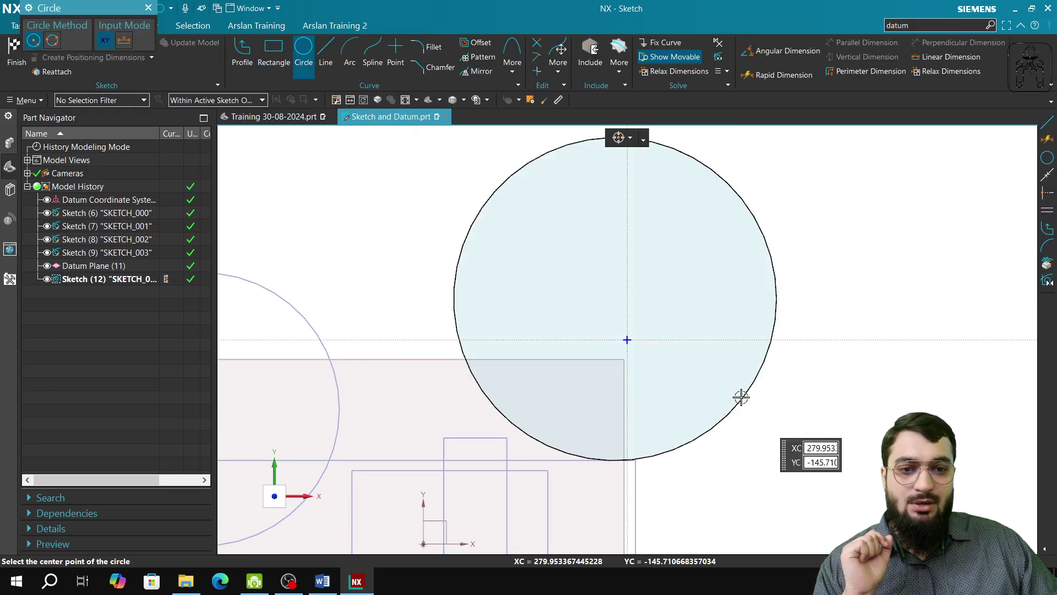
click(147, 8)
click(17, 52)
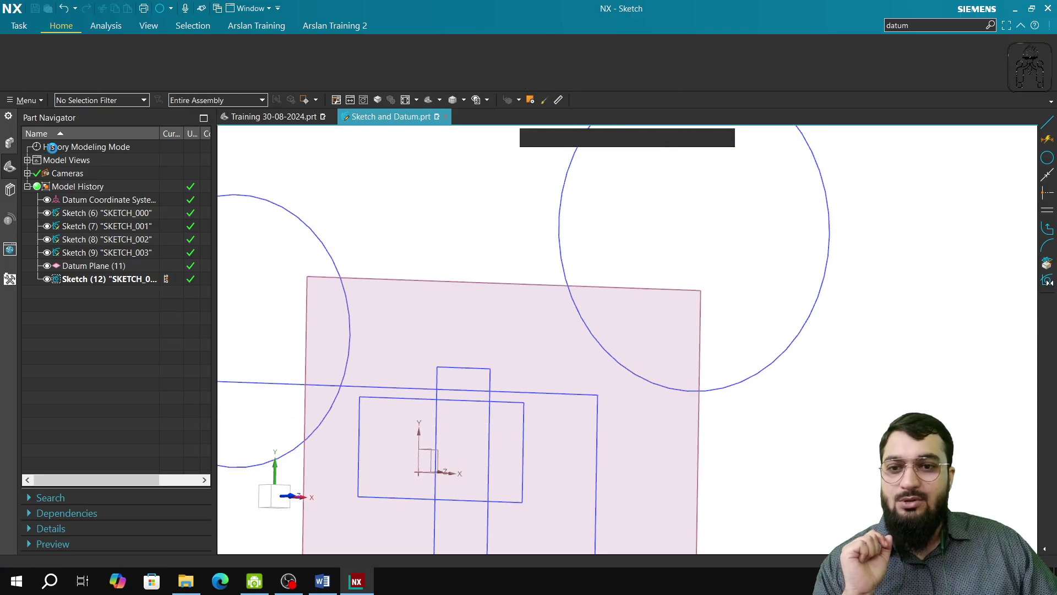
Reopen SKETCH_003, draw a freehand circle about 436 mm in diameter enclosing its origin, and finish the sketch
click(105, 257)
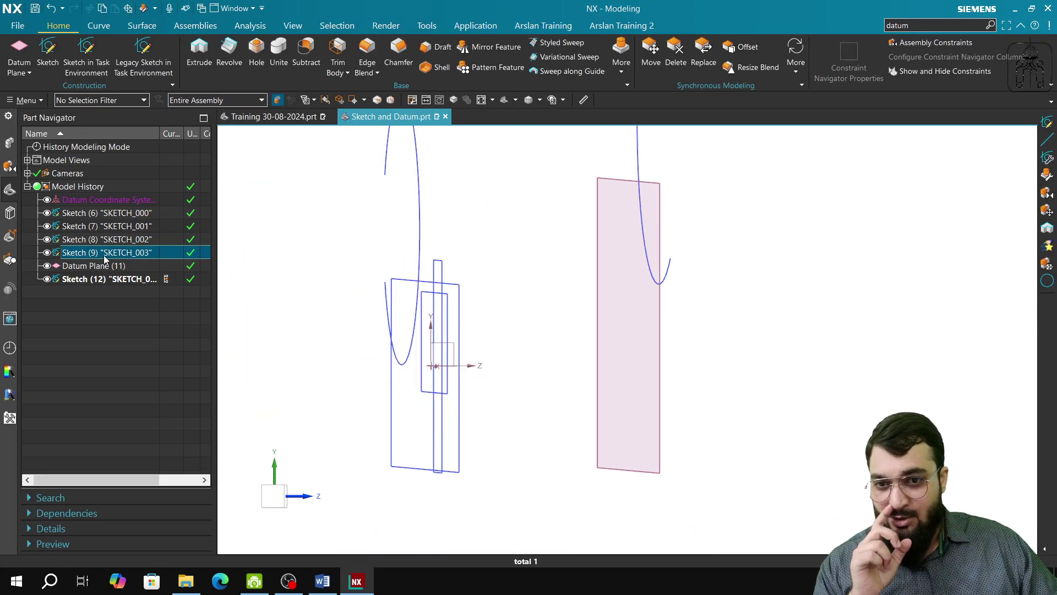
double_click(104, 255)
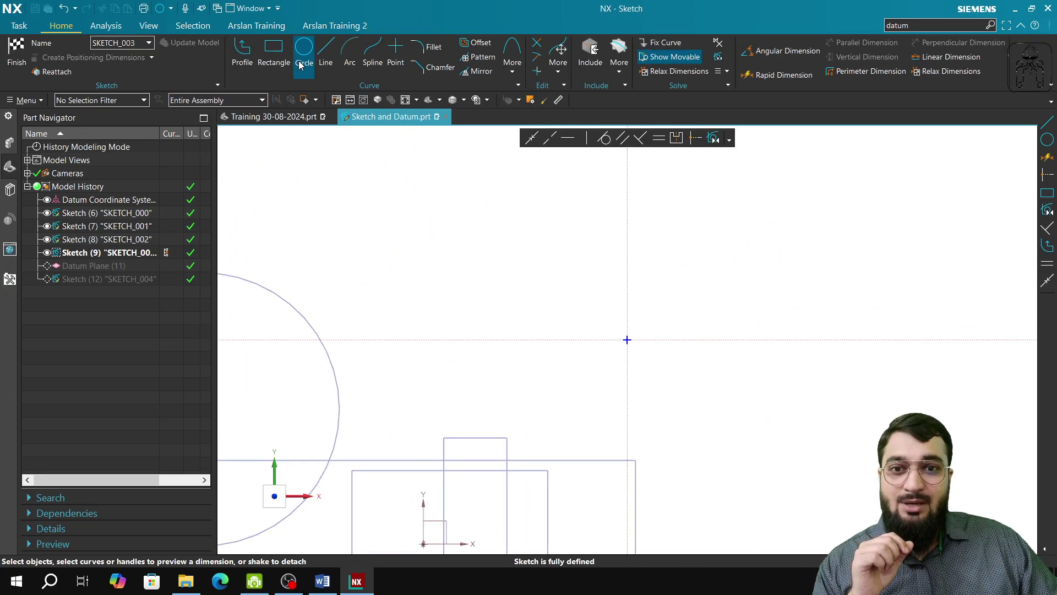
click(300, 65)
click(598, 291)
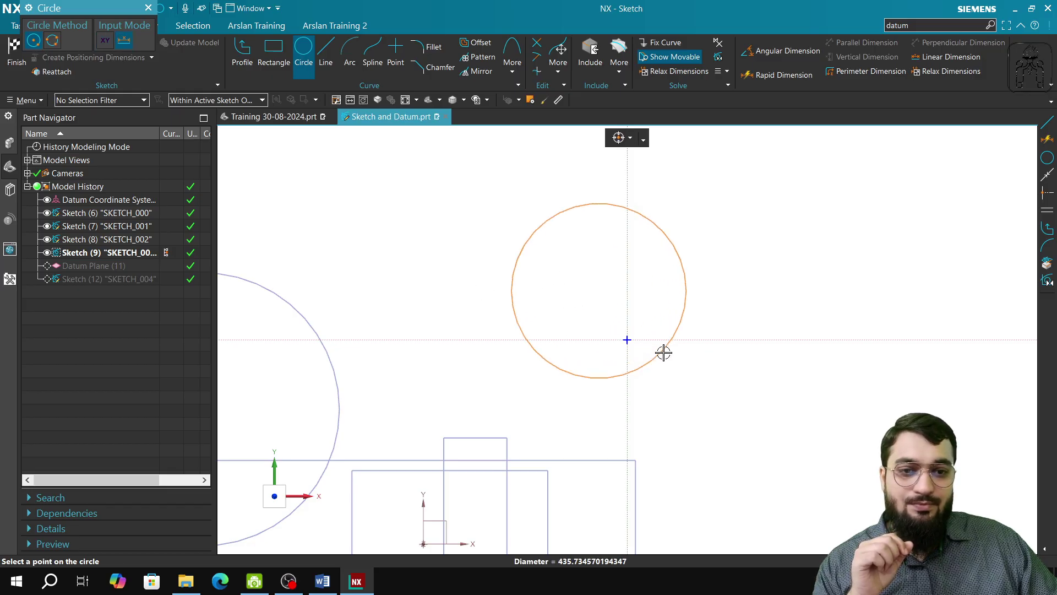
click(663, 352)
click(148, 8)
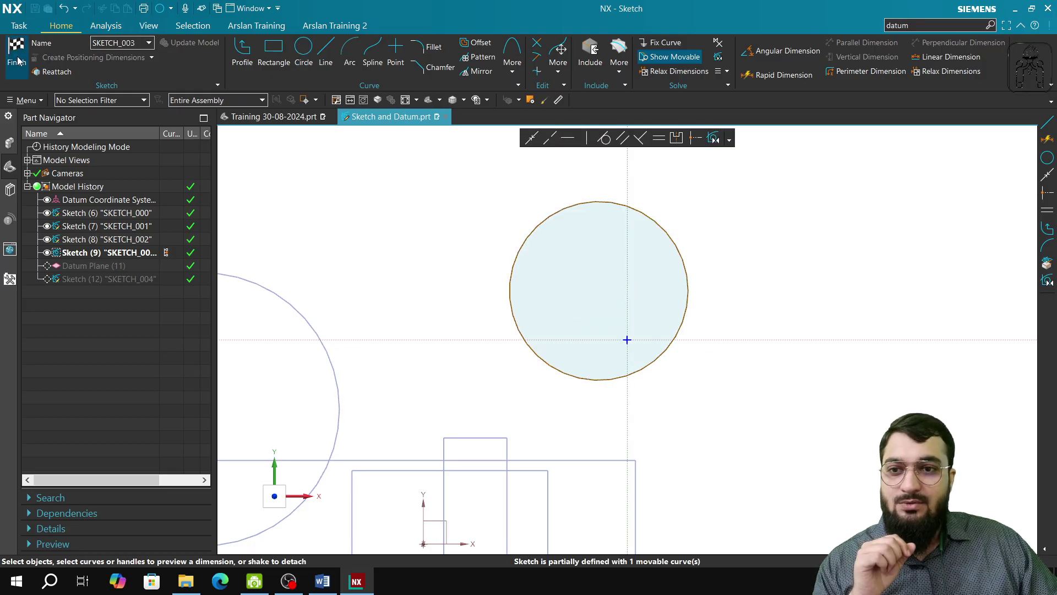
click(15, 49)
Reopen SKETCH_002 on the curved path, draw a freehand circle enclosing its origin, and finish the sketch
double_click(127, 240)
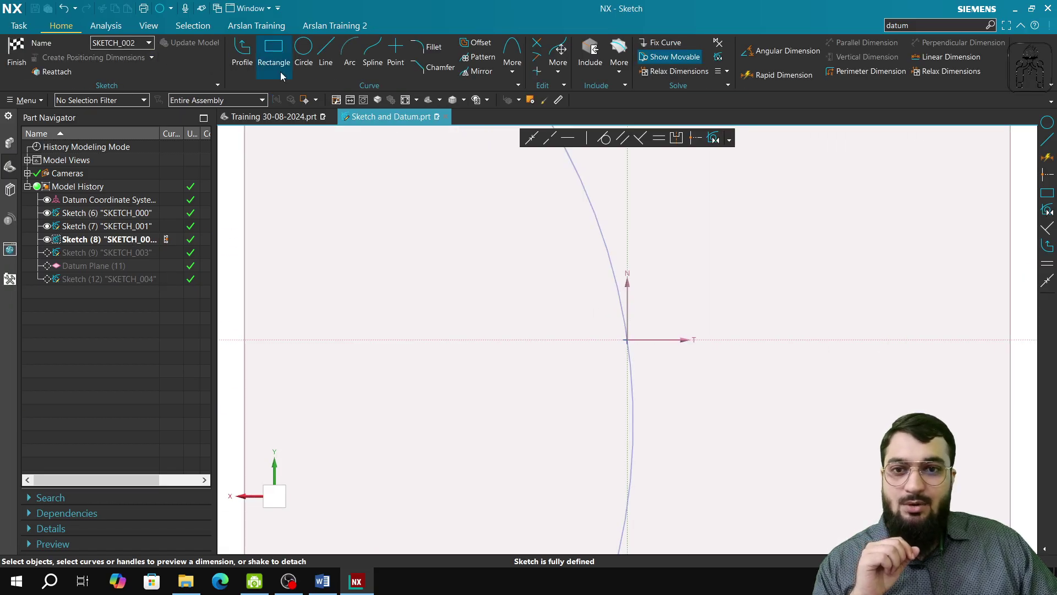
click(303, 56)
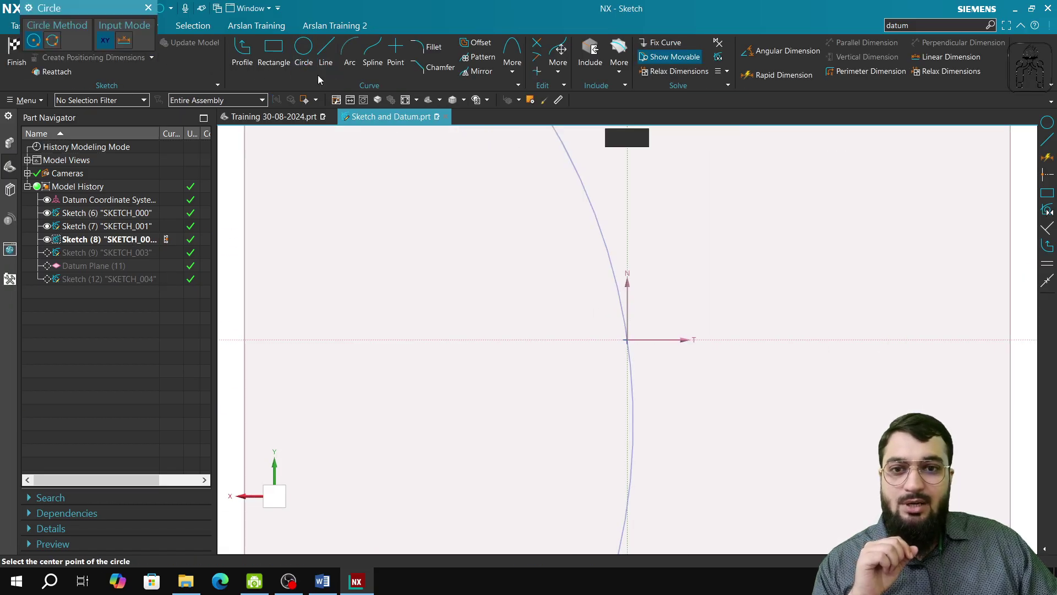
click(562, 304)
click(677, 368)
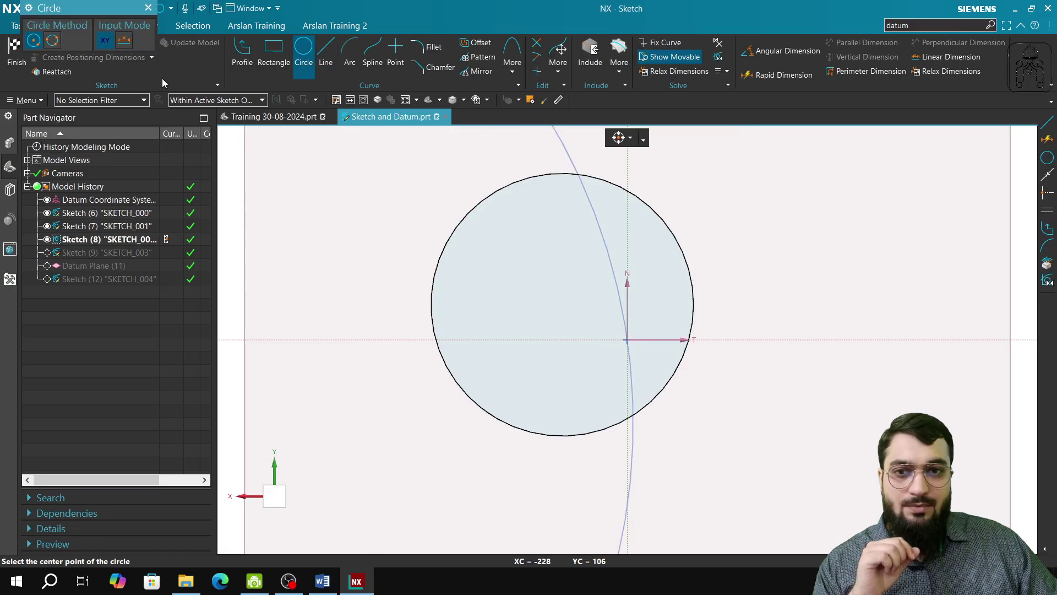
click(148, 8)
click(16, 51)
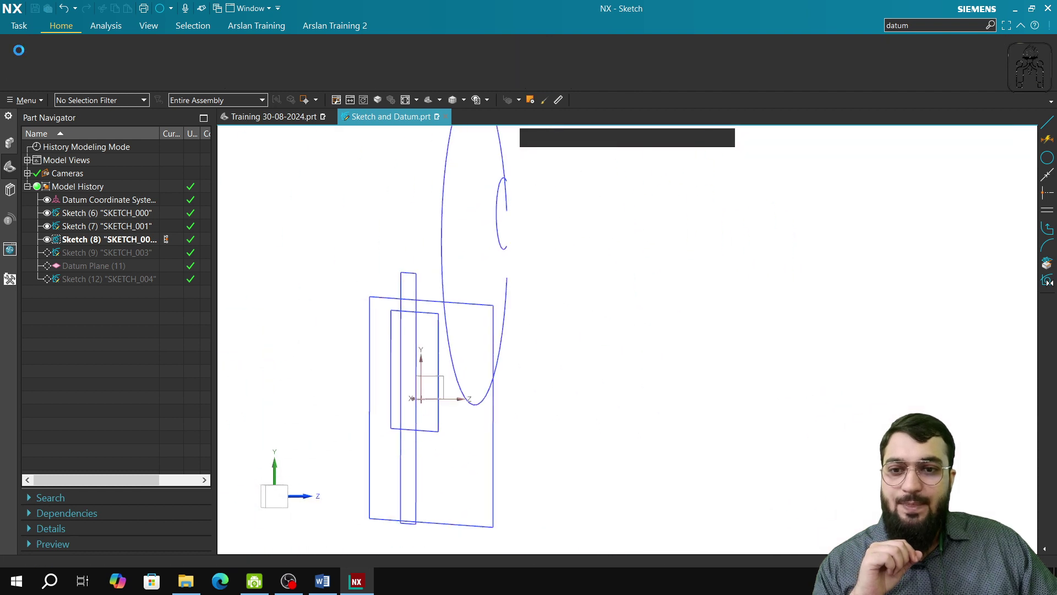
Reopen SKETCH_001 on the path, draw a freehand circle enclosing its origin, and finish the sketch
click(146, 227)
double_click(146, 227)
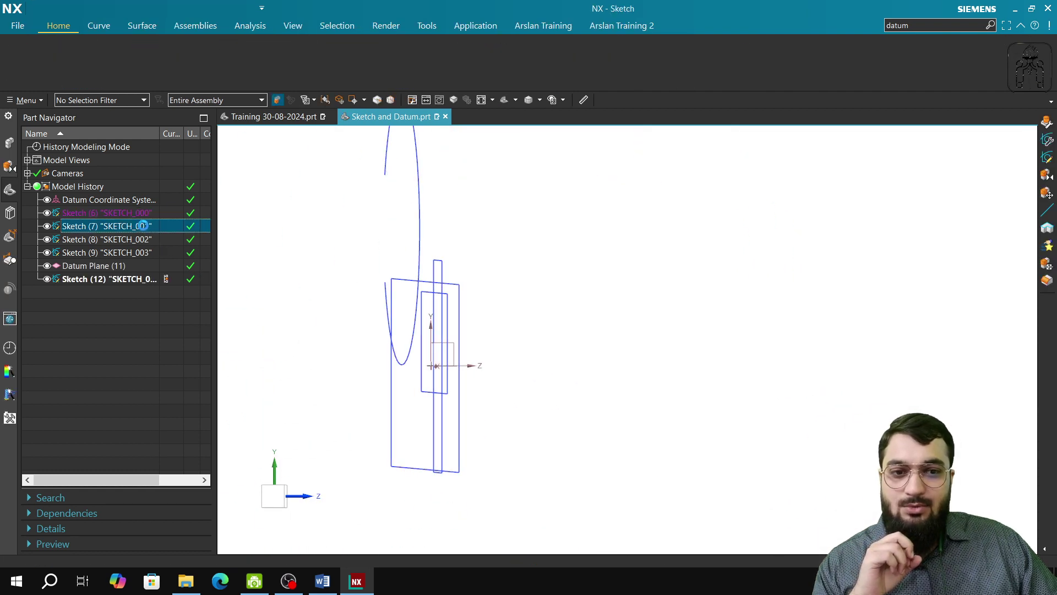
click(304, 55)
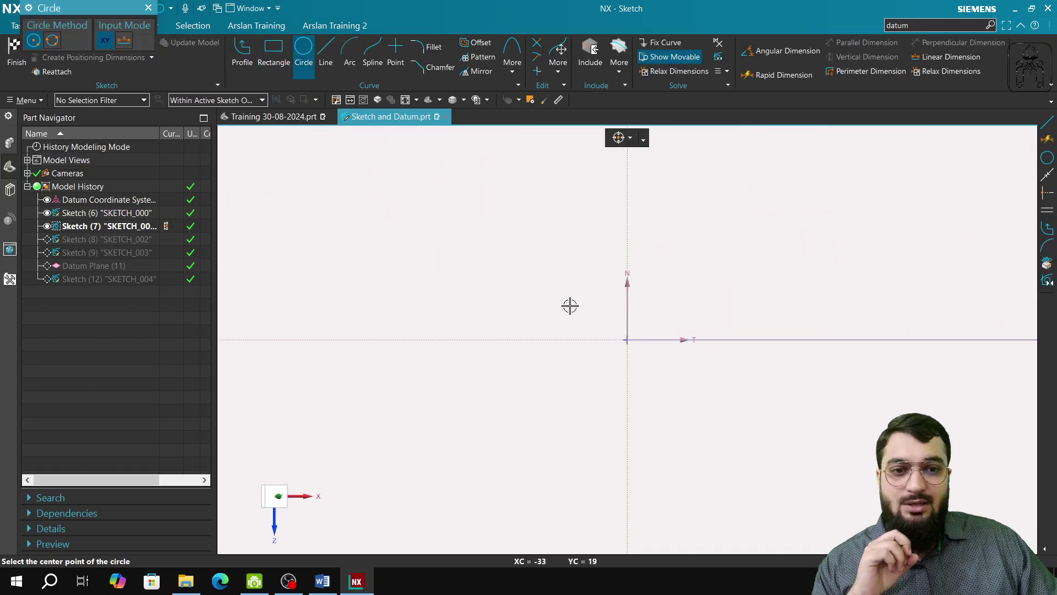
click(569, 306)
click(651, 361)
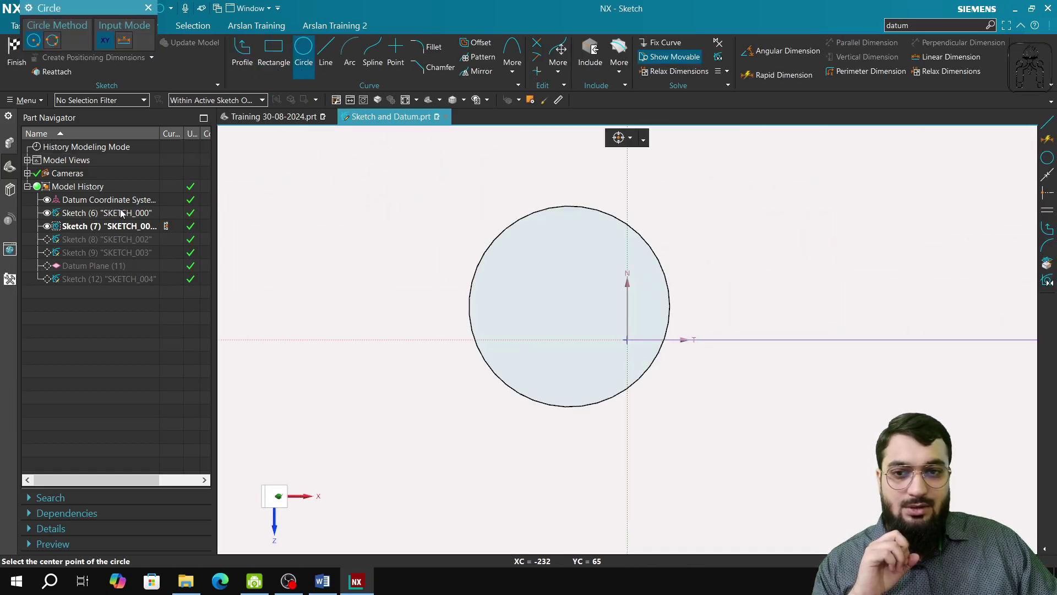
click(148, 8)
click(16, 52)
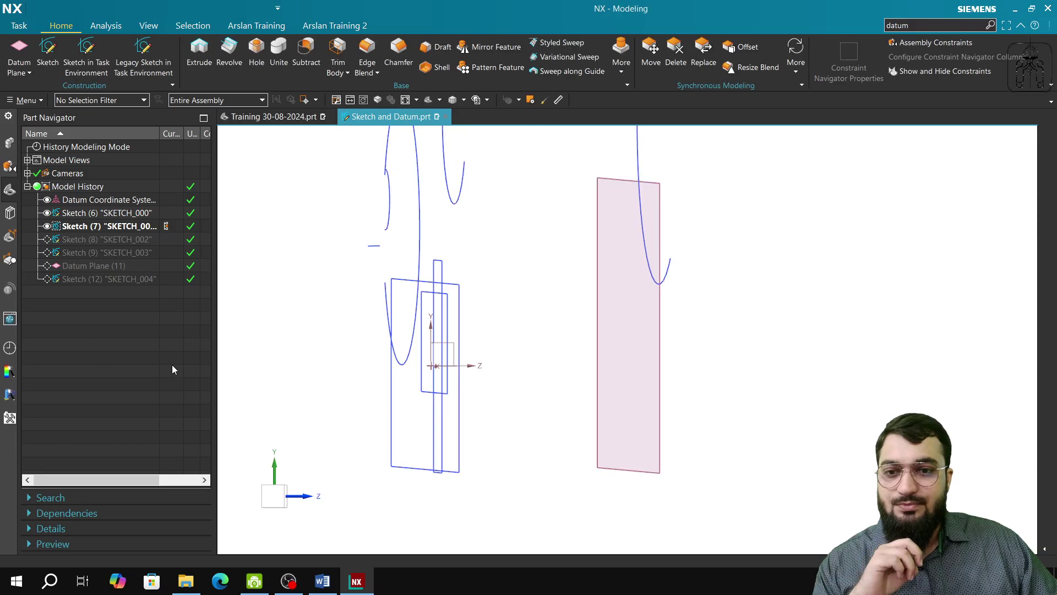
Highlight SKETCH_000 through SKETCH_004 and the datum plane in turn, examining each one's position and orientation in the model
click(119, 214)
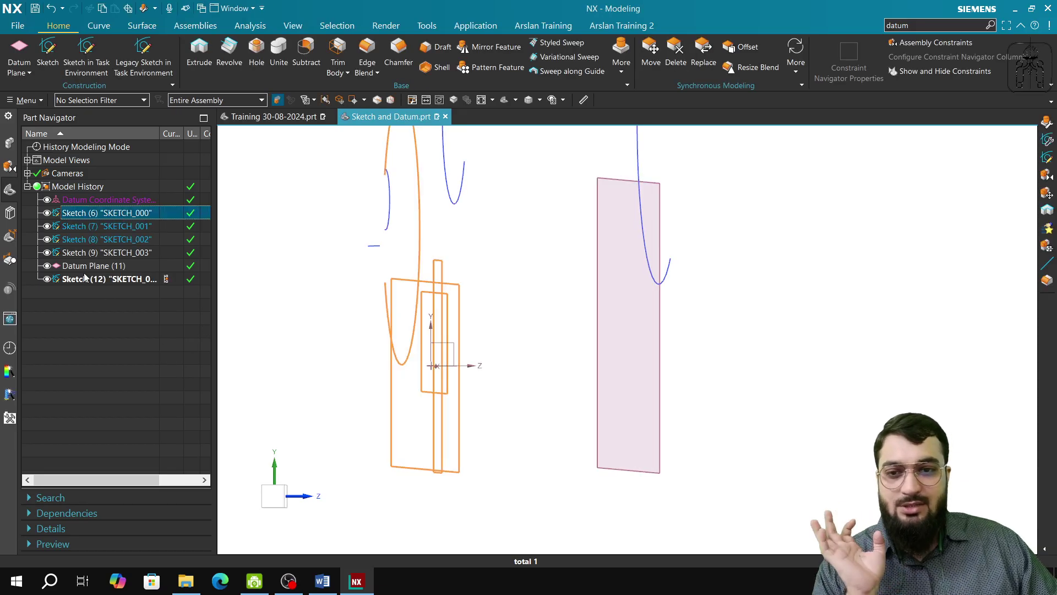
click(274, 496)
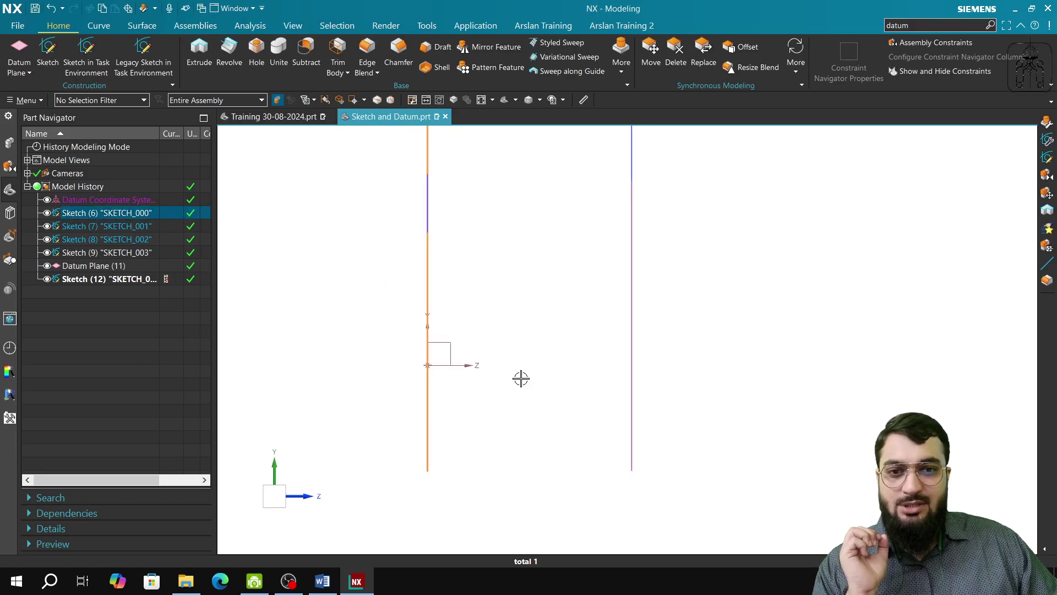
mouse_move(521, 378)
middle_down()
mouse_move(566, 444)
mouse_move(551, 422)
middle_up()
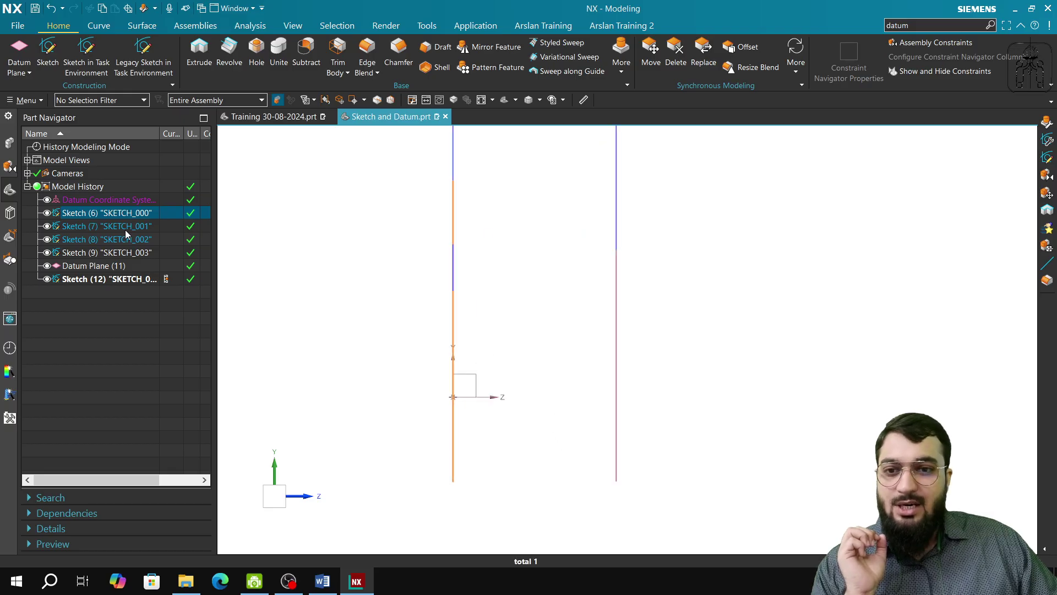
middle_drag(234, 357, 192, 366)
click(101, 231)
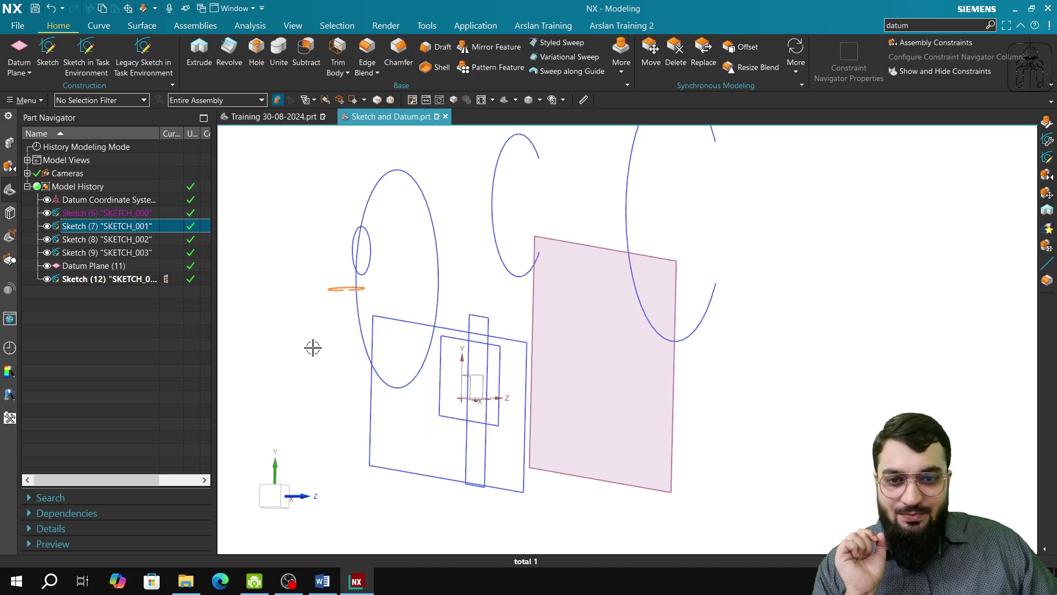
middle_drag(313, 347, 316, 358)
click(128, 243)
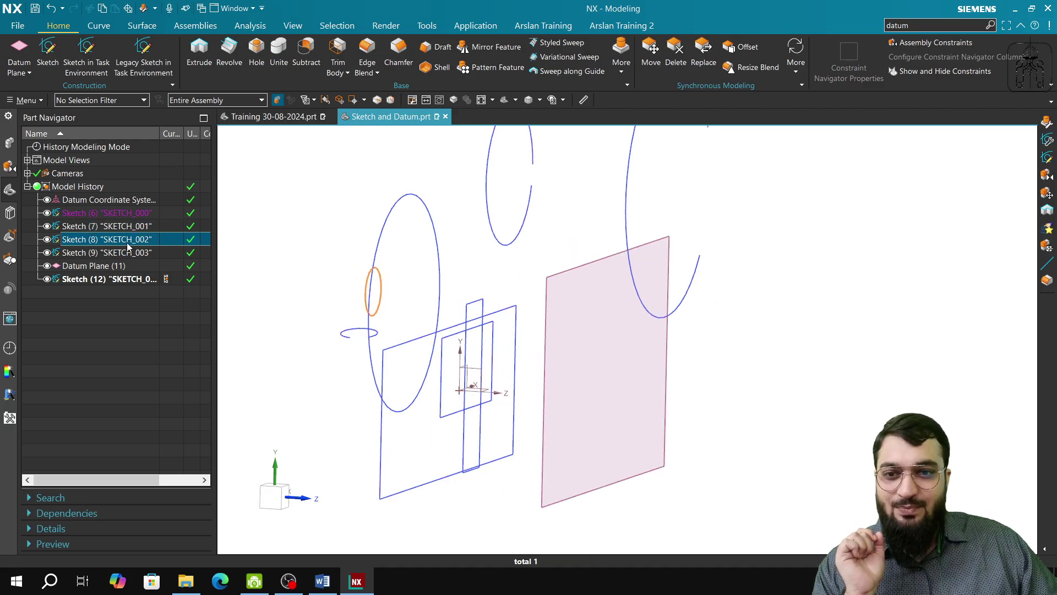
mouse_move(259, 352)
middle_down()
mouse_move(297, 344)
mouse_move(267, 337)
mouse_move(314, 352)
mouse_move(255, 342)
mouse_move(300, 348)
middle_up()
click(117, 253)
middle_drag(358, 432, 314, 425)
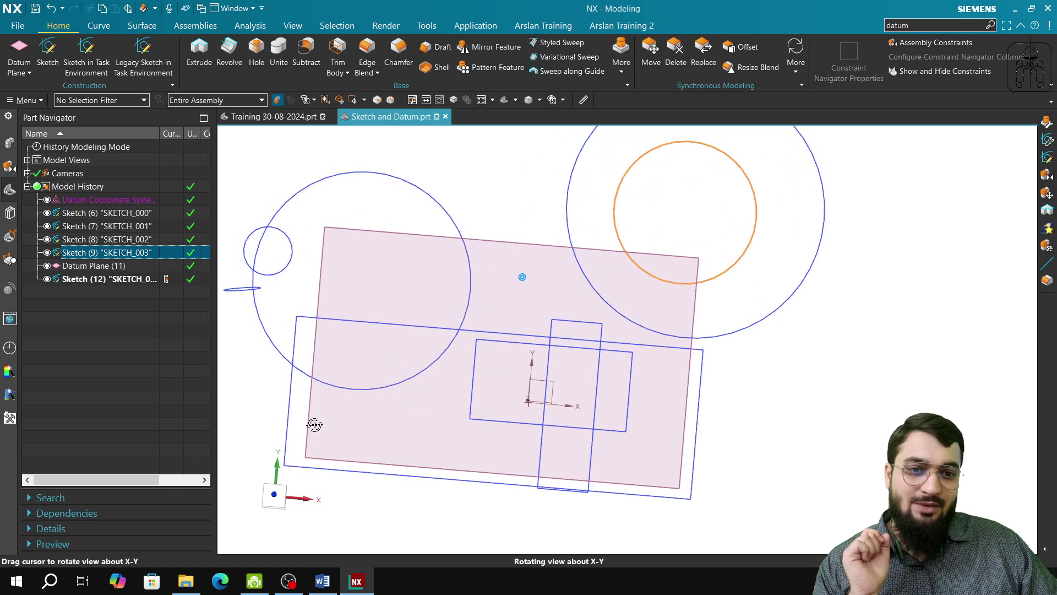
click(99, 269)
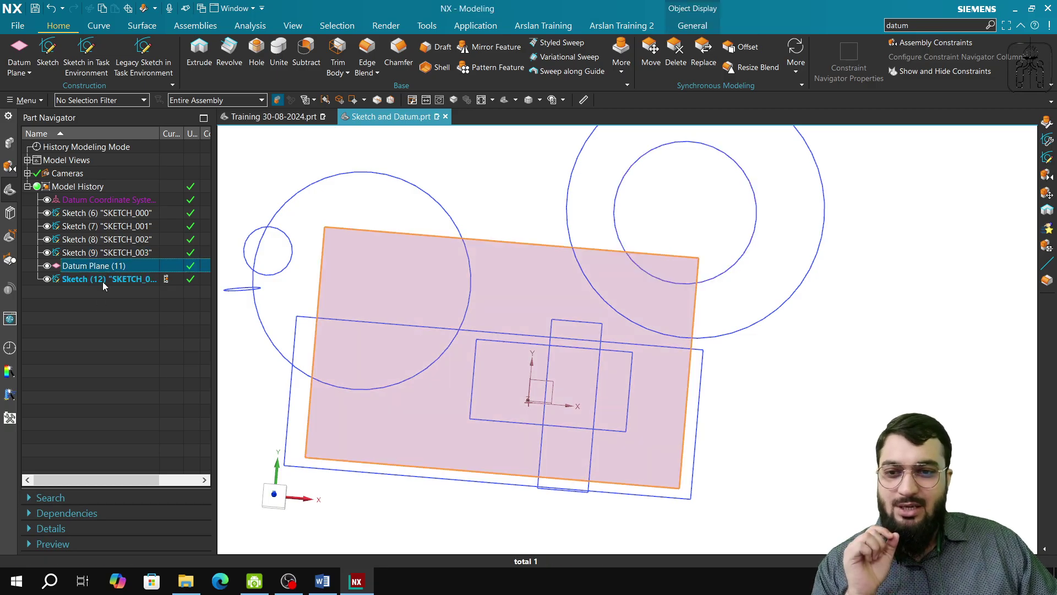
click(105, 282)
mouse_move(350, 447)
middle_down()
mouse_move(431, 455)
mouse_move(472, 425)
mouse_move(469, 436)
mouse_move(537, 444)
middle_up()
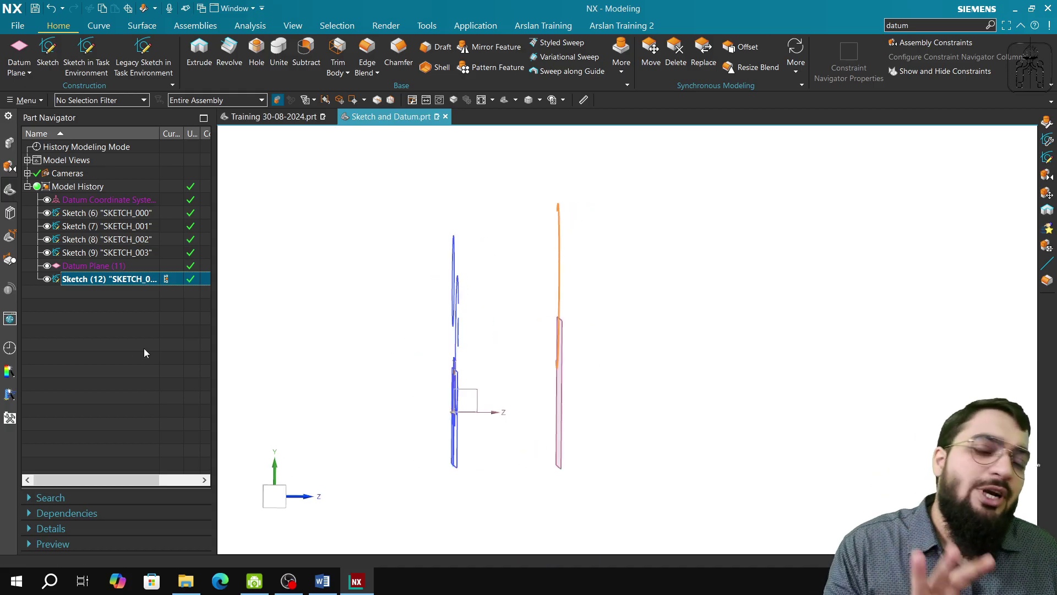
Switch to the training syllabus in Word and review the datum CSYS, sketch creation and sketch editing mode items under Part 11
click(319, 587)
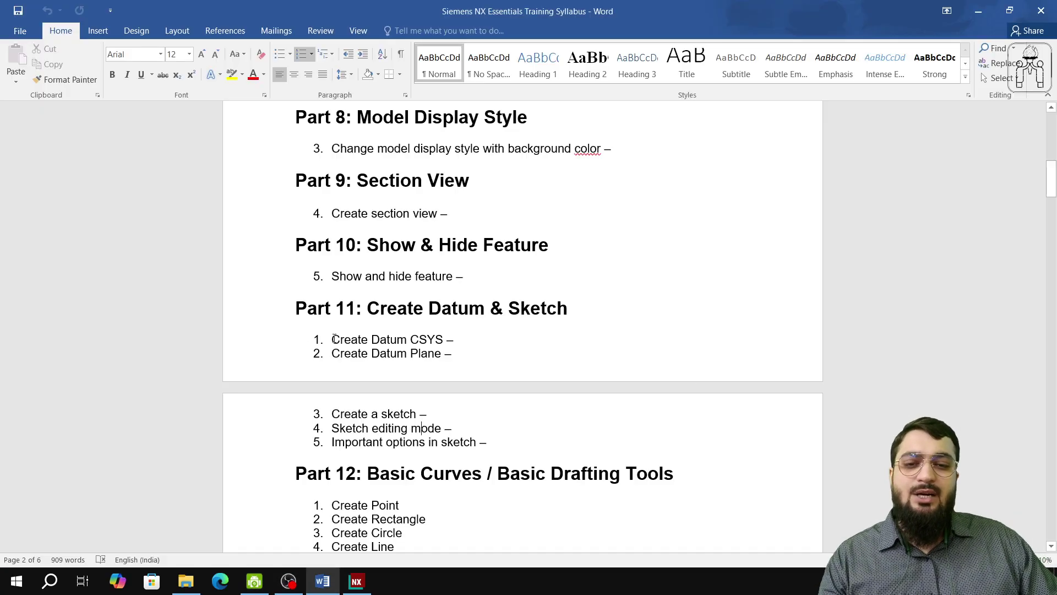
drag(333, 339, 446, 340)
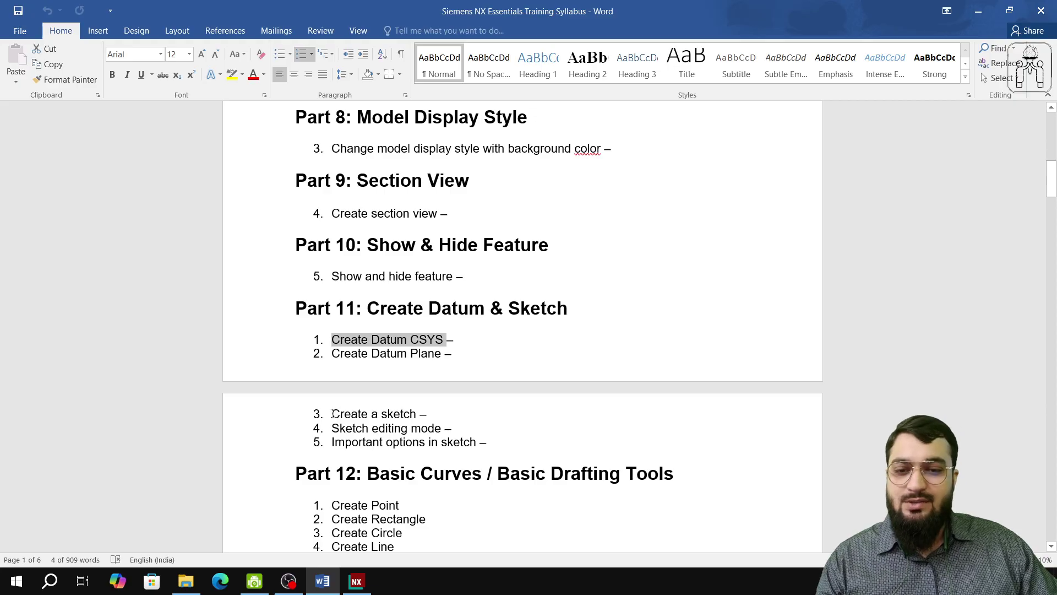
mouse_move(332, 414)
mouse_down()
mouse_move(439, 427)
mouse_move(417, 421)
mouse_up()
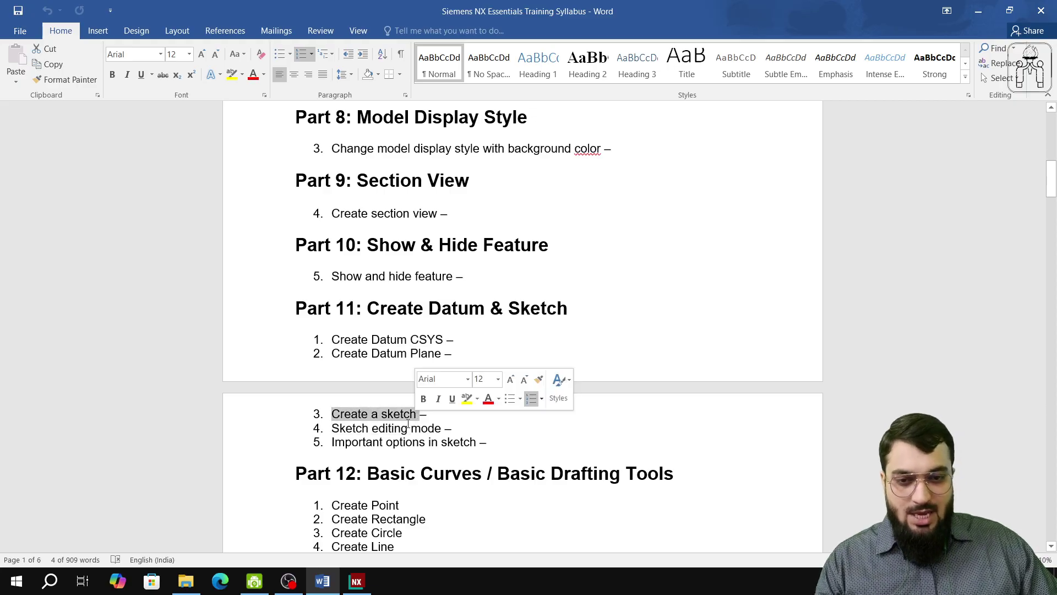
mouse_move(333, 430)
mouse_down()
mouse_move(444, 429)
mouse_move(430, 435)
mouse_up()
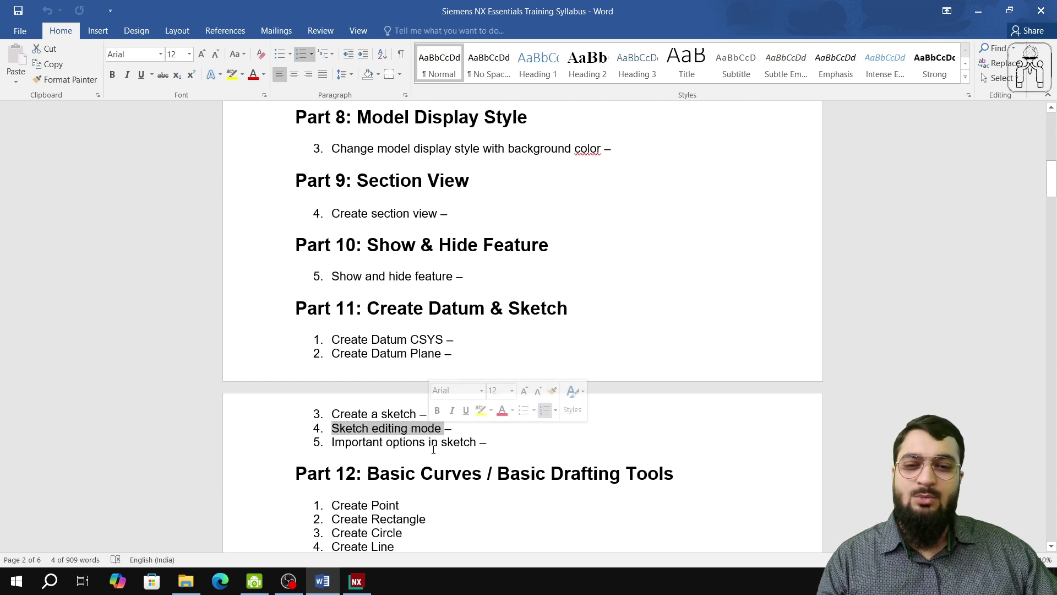
Review the Create Datum Plane and Create a sketch items under Part 11 of the syllabus
click(405, 354)
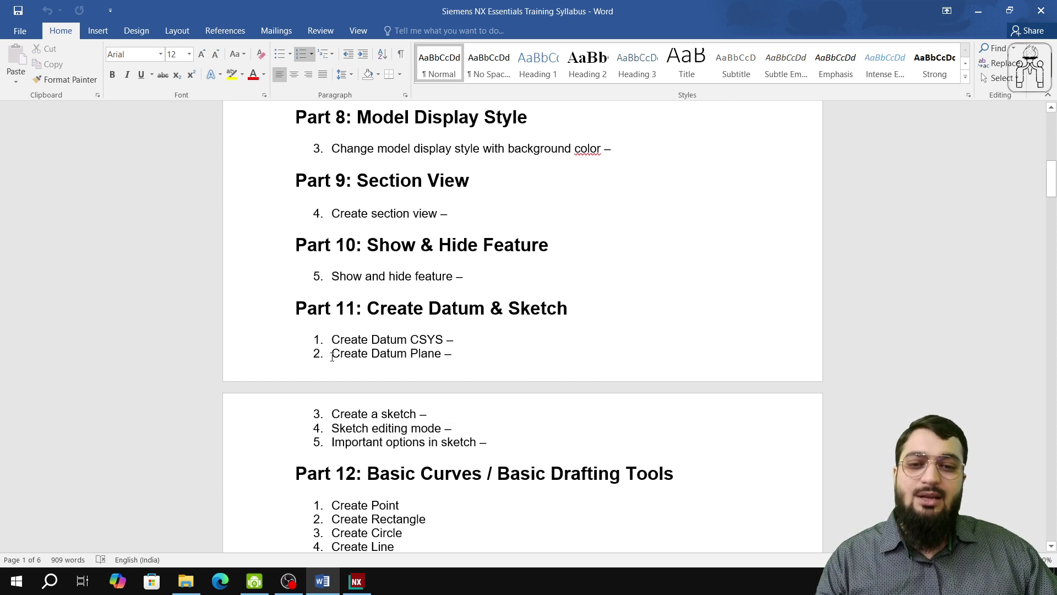
drag(333, 354, 457, 355)
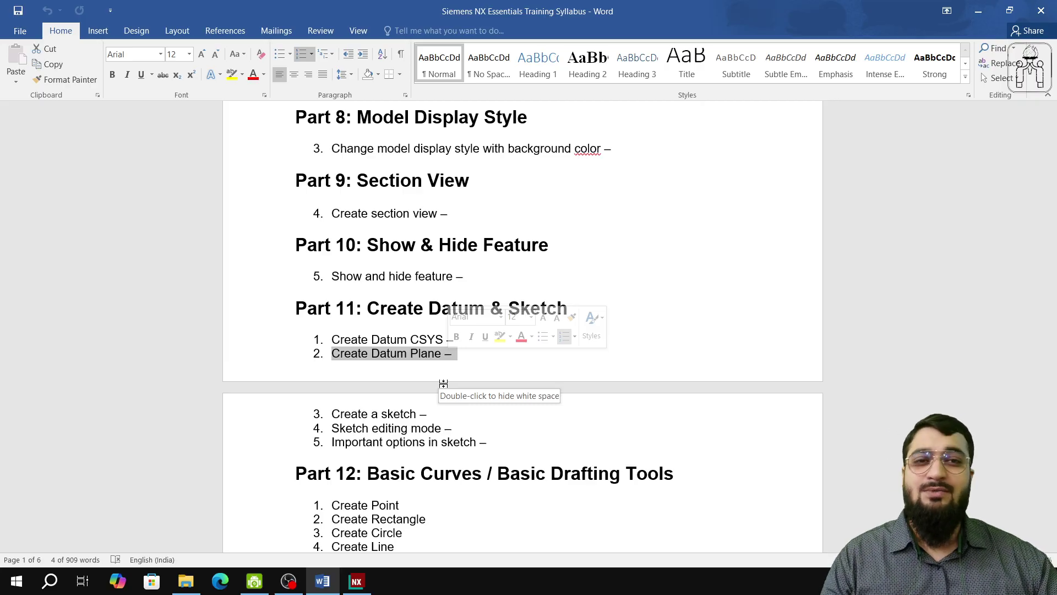
click(434, 415)
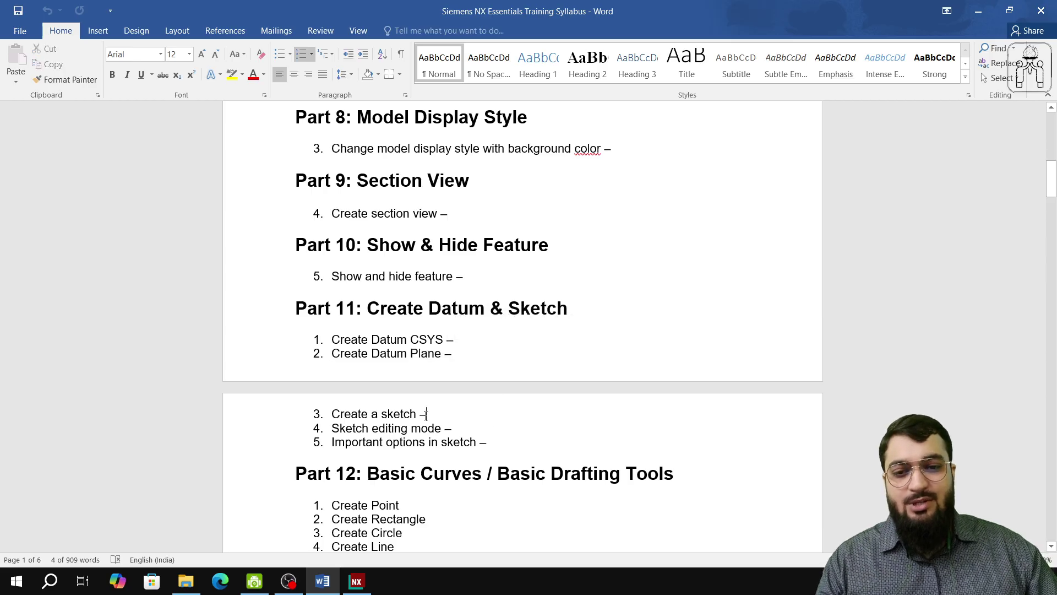
Switch to NX, reopen SKETCH_000 for editing, finish it without changes, and orient the view to face the sketches
click(357, 581)
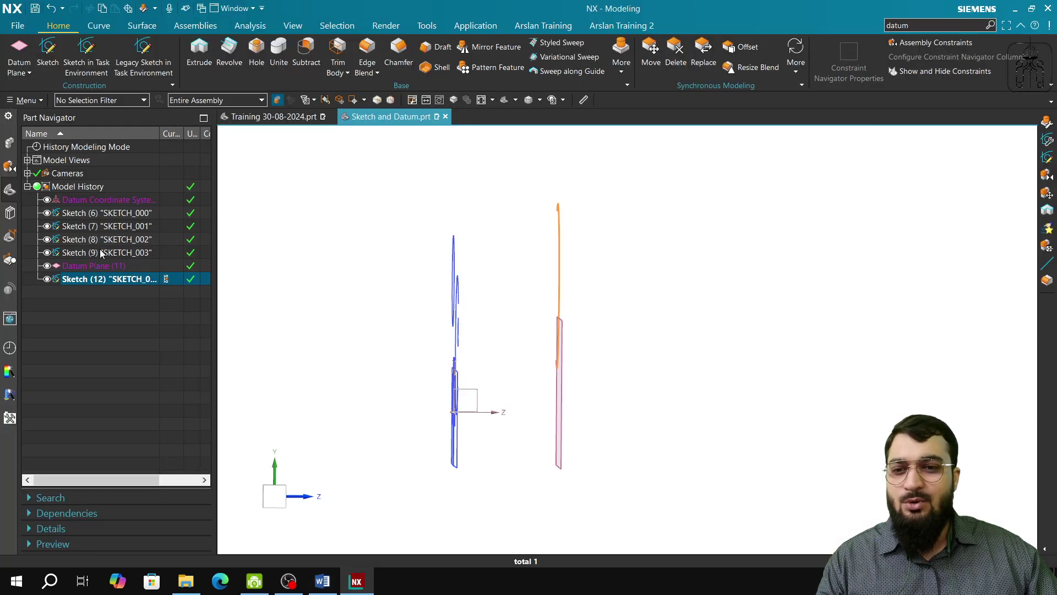
double_click(99, 216)
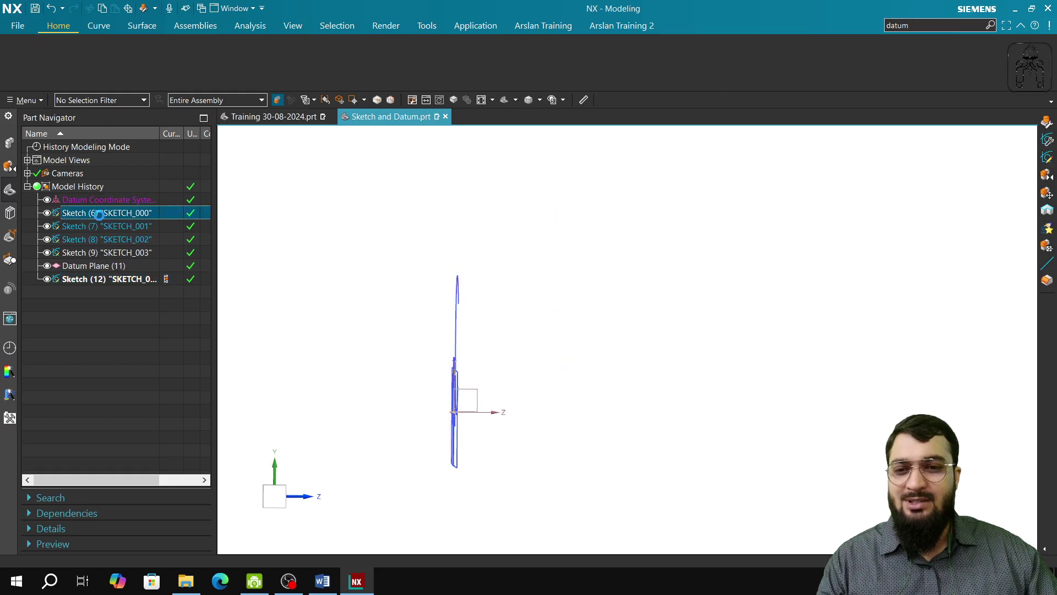
click(20, 55)
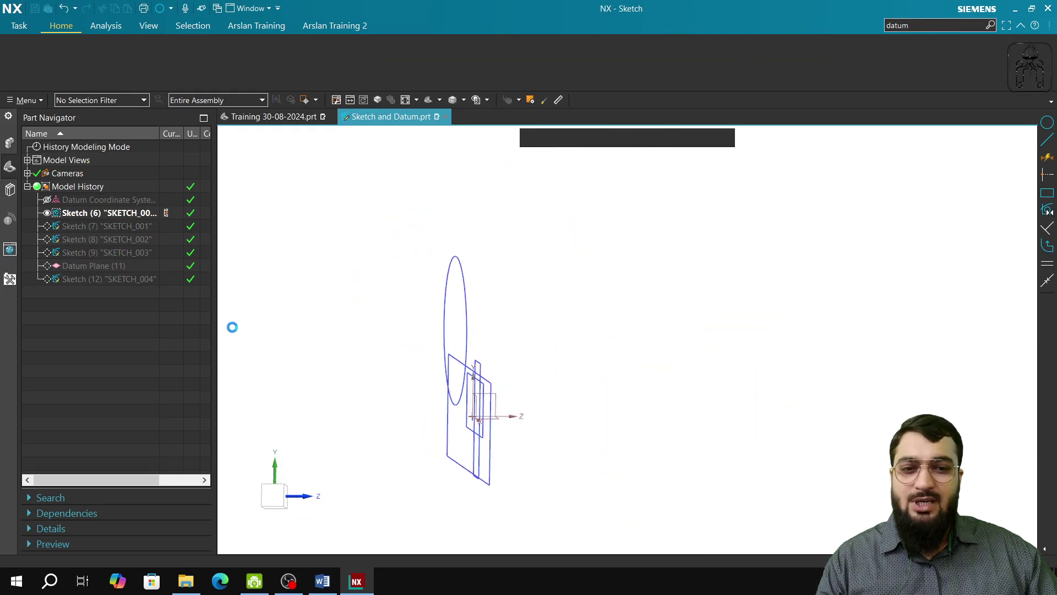
click(270, 499)
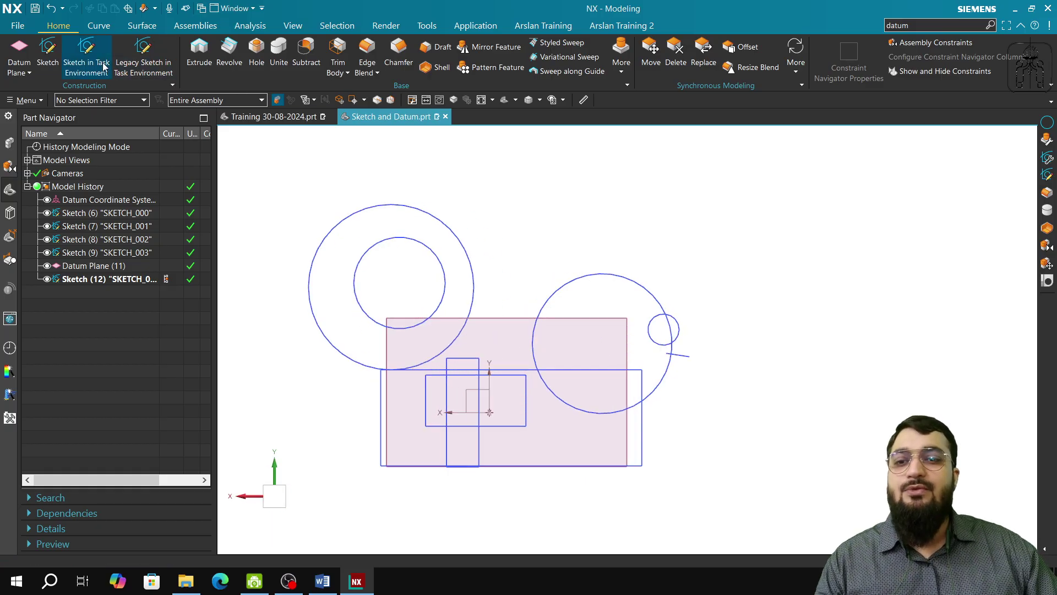
View the editing commands available for SKETCH_000 in the model history, then dismiss them
click(132, 214)
right_click(135, 214)
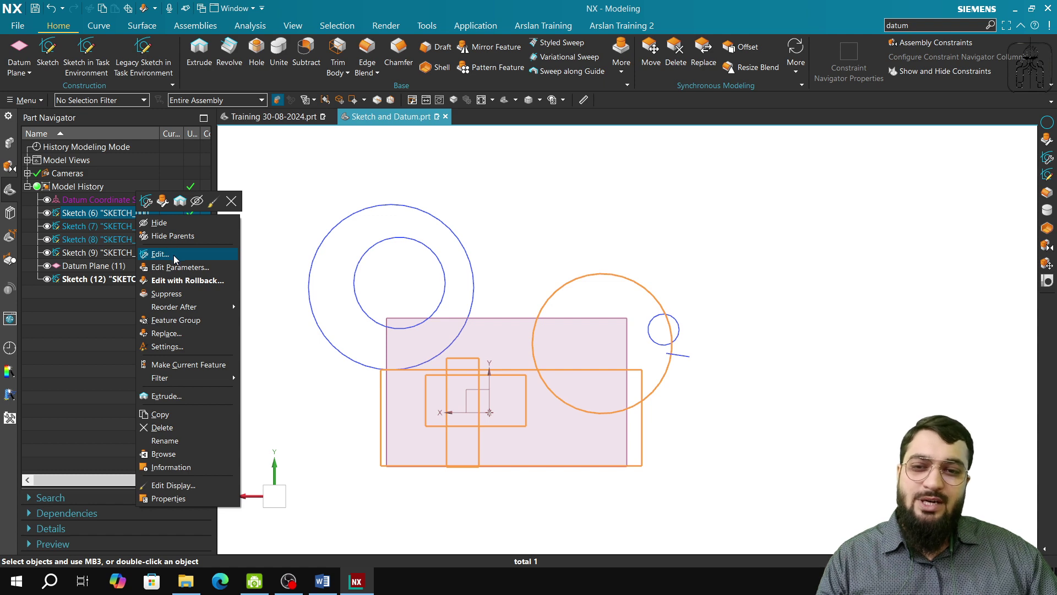
click(80, 323)
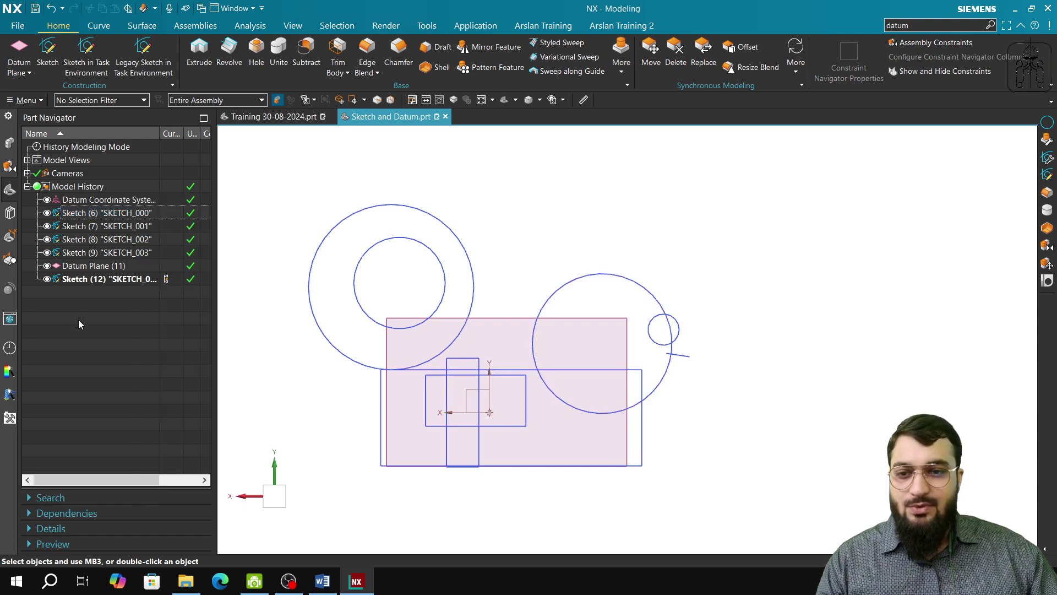
Open Customer Defaults and examine the general Sketch defaults, covering the sketch, session and part settings
click(21, 25)
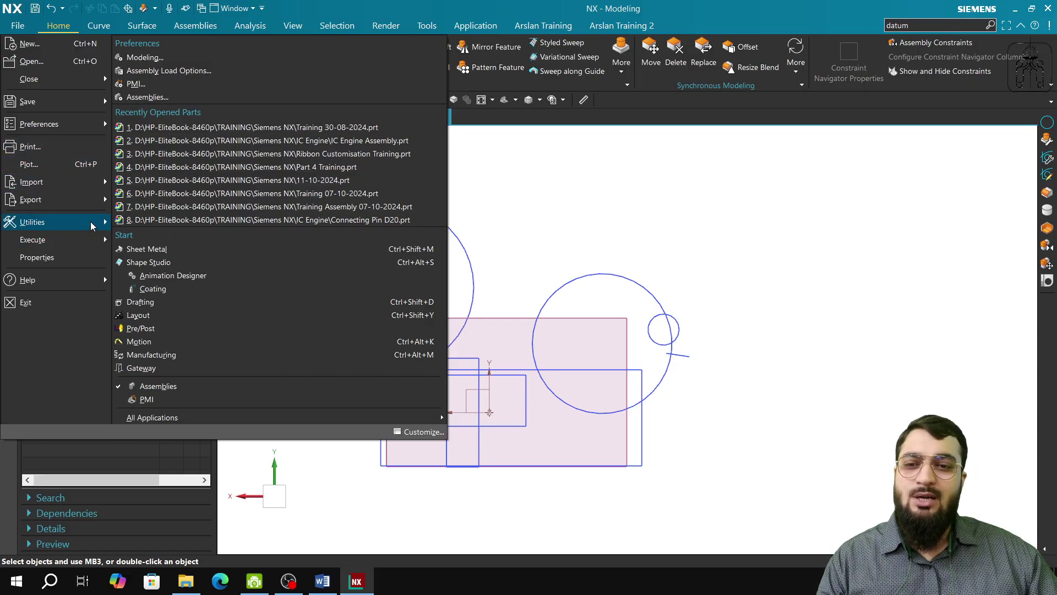
mouse_move(92, 226)
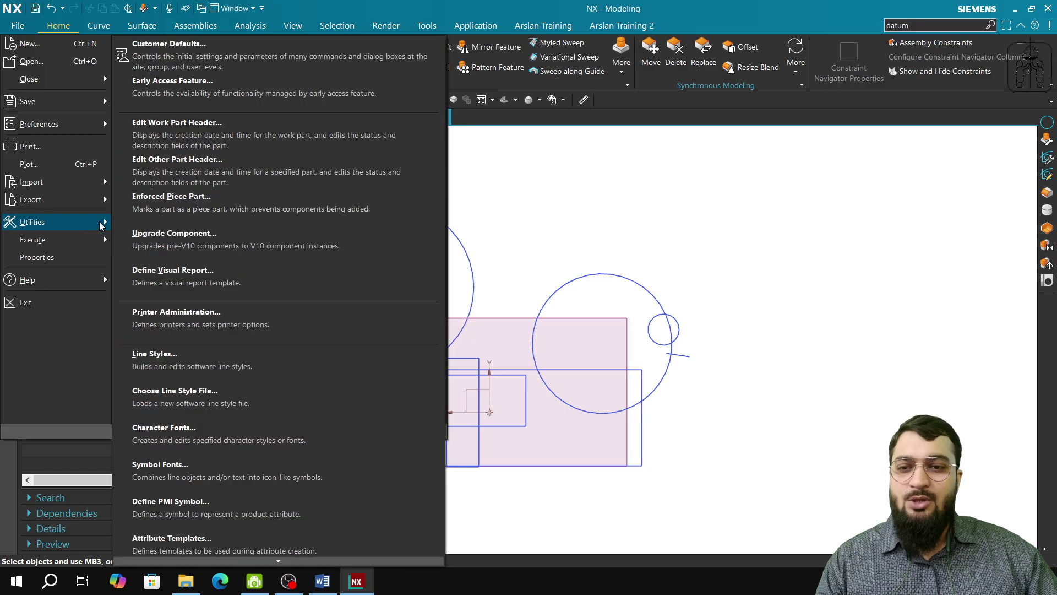
click(157, 61)
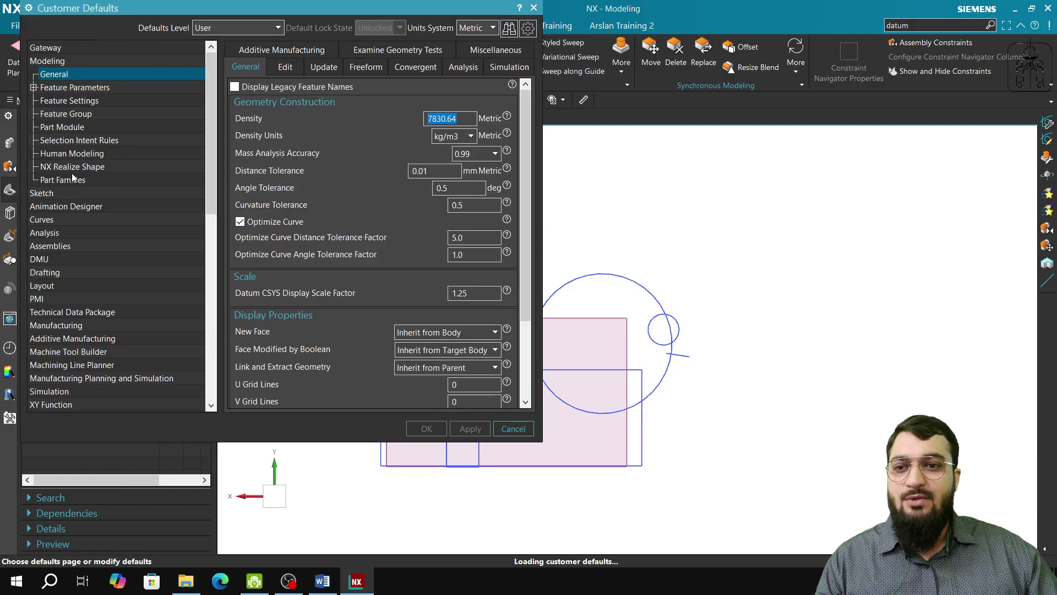
click(50, 195)
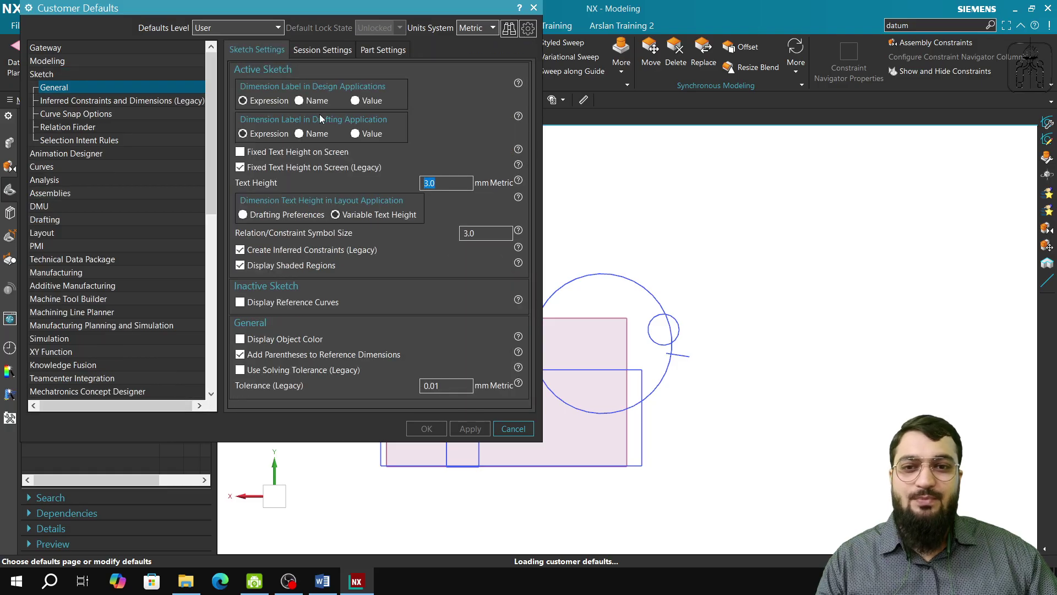
click(314, 54)
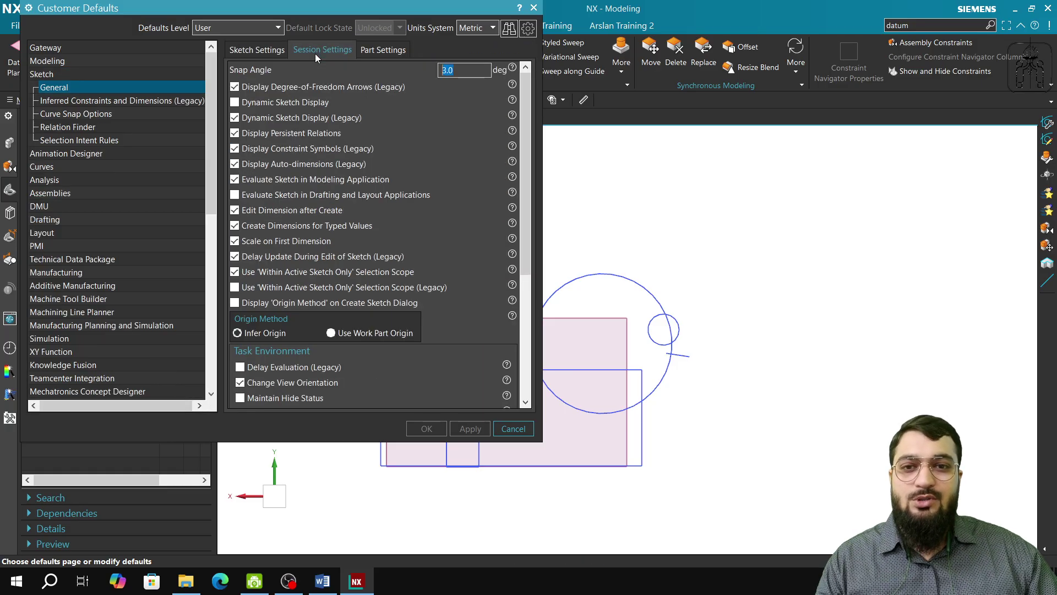
click(365, 50)
click(341, 55)
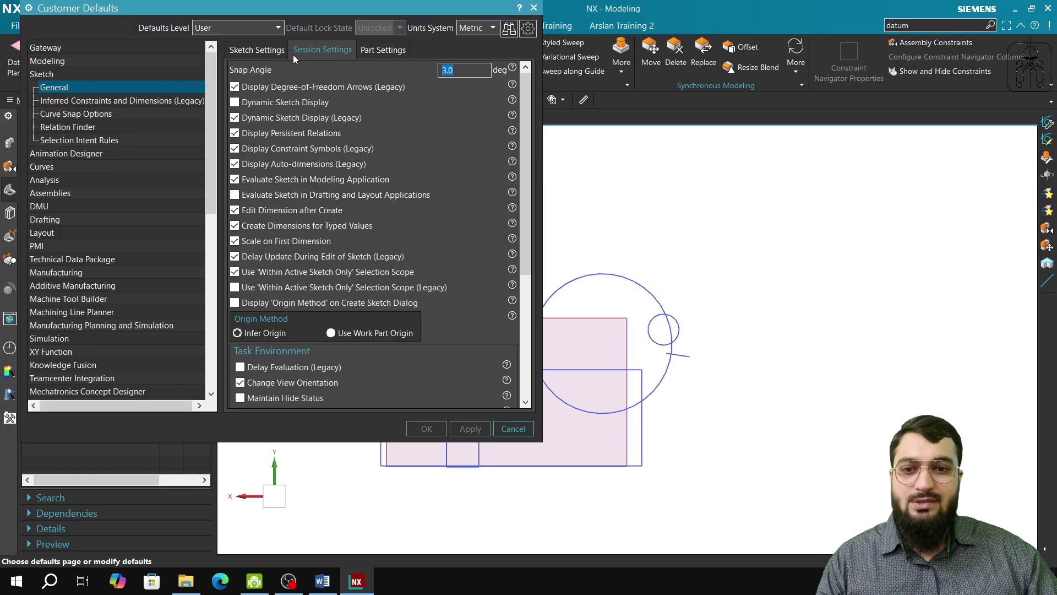
click(279, 54)
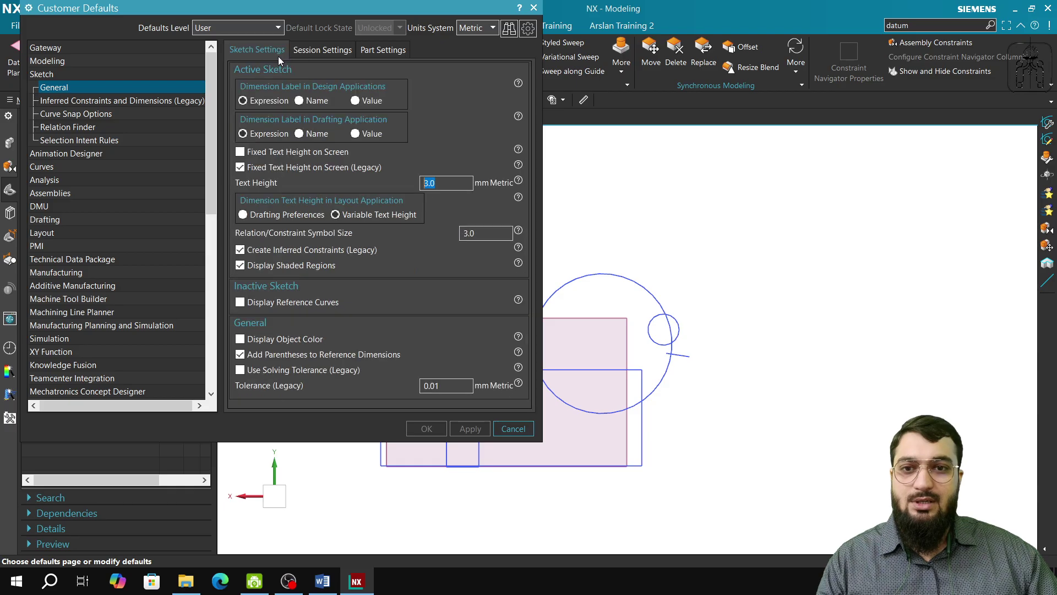
Examine the Sketch defaults for curve snap options, relation finder, selection intent rules, and inferred constraints and dimensions
click(82, 114)
click(79, 127)
click(85, 140)
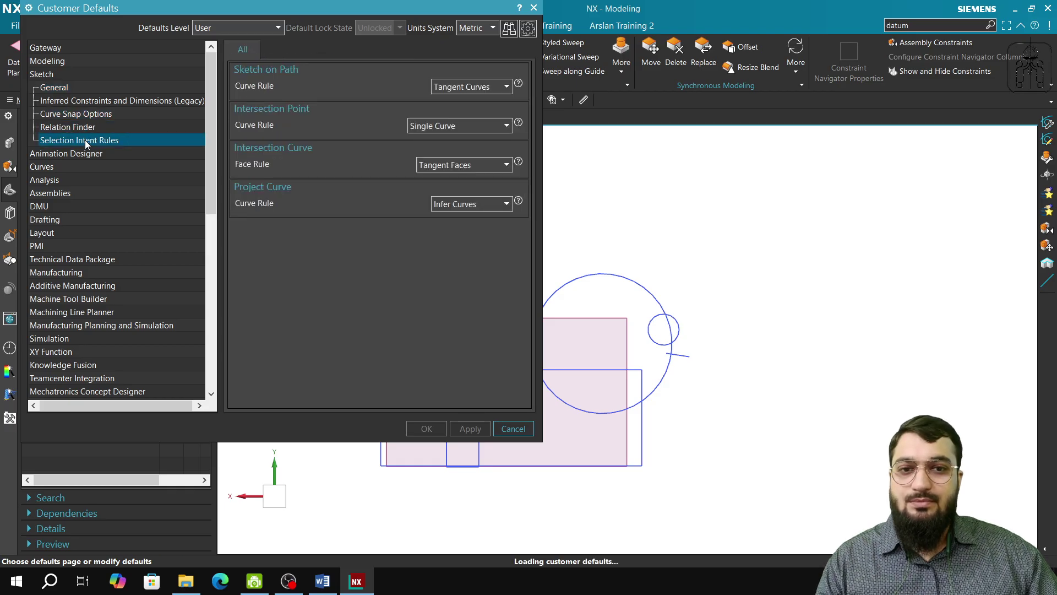
click(84, 99)
click(65, 88)
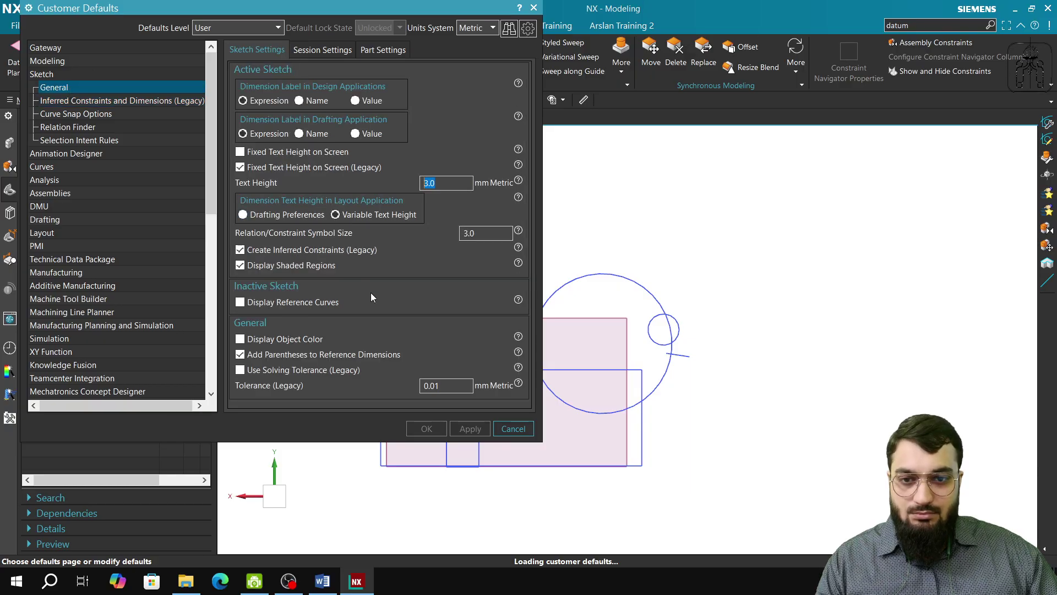
click(102, 103)
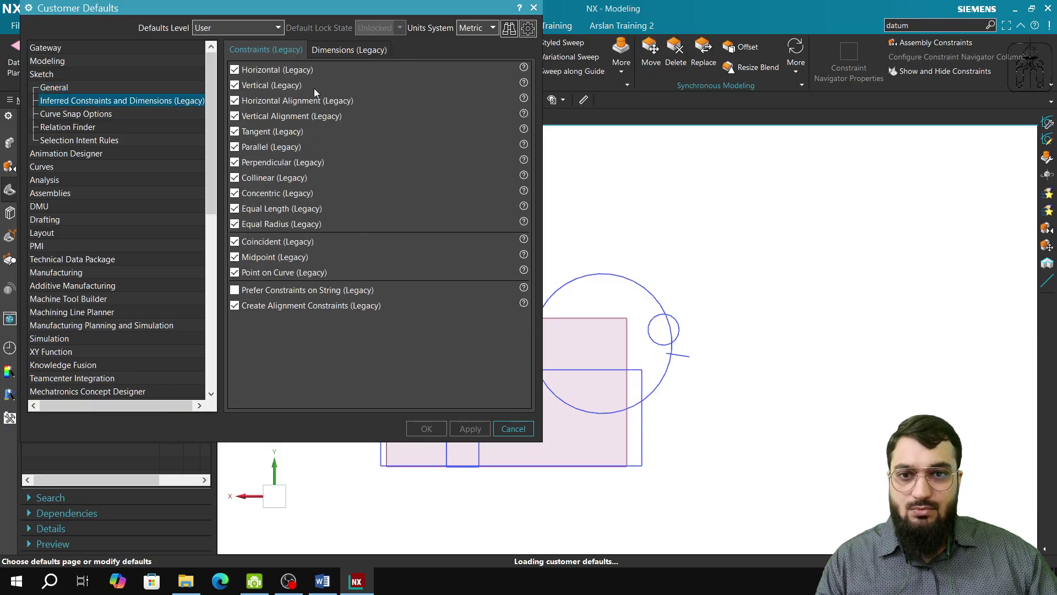
click(348, 50)
click(266, 50)
Recheck the general Sketch defaults for session, part and sketch settings, then the inferred constraints defaults
click(66, 88)
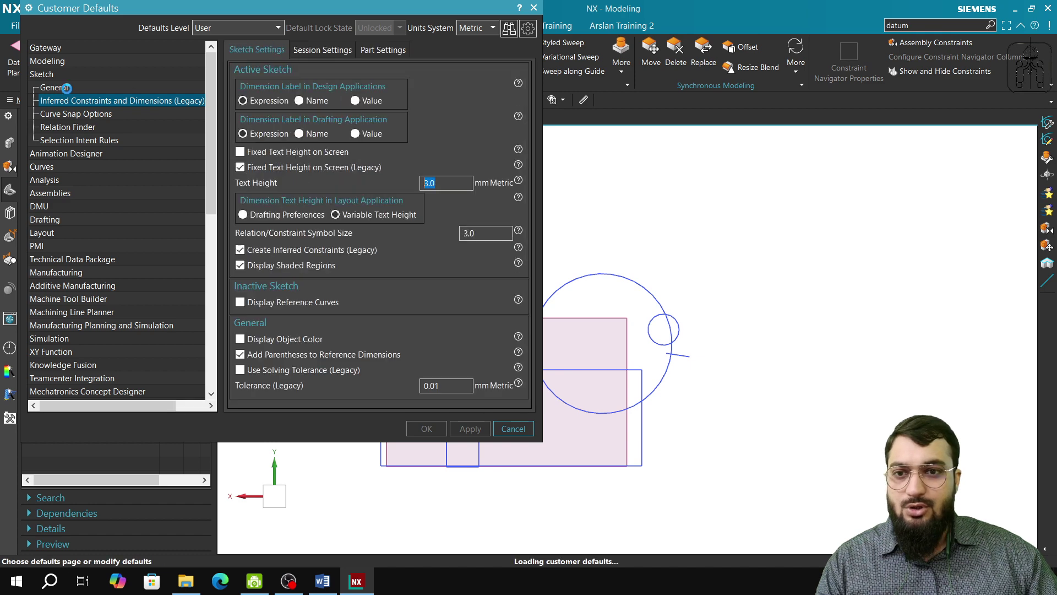
click(347, 51)
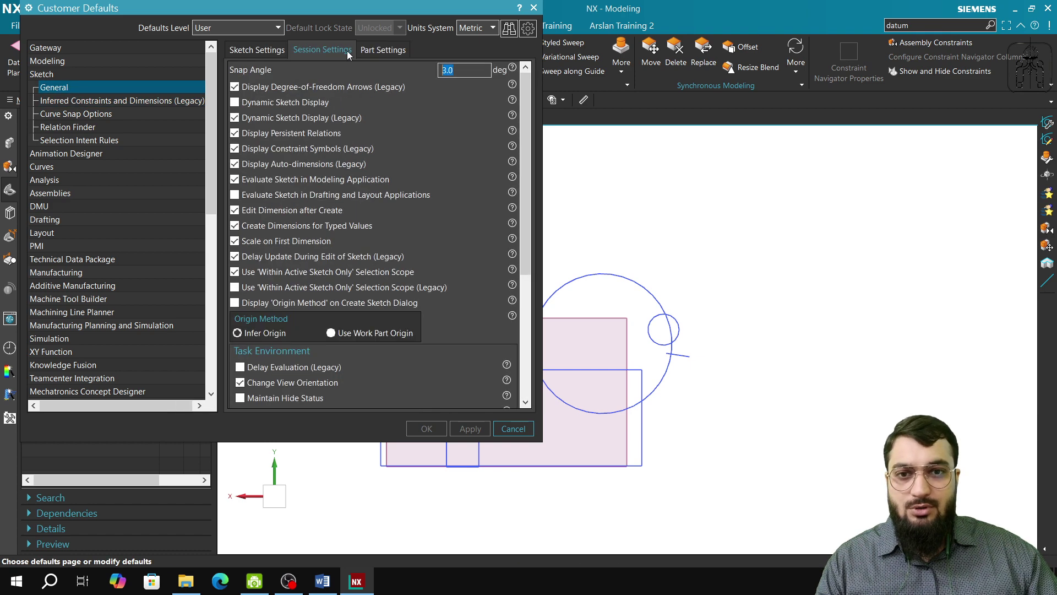
click(381, 51)
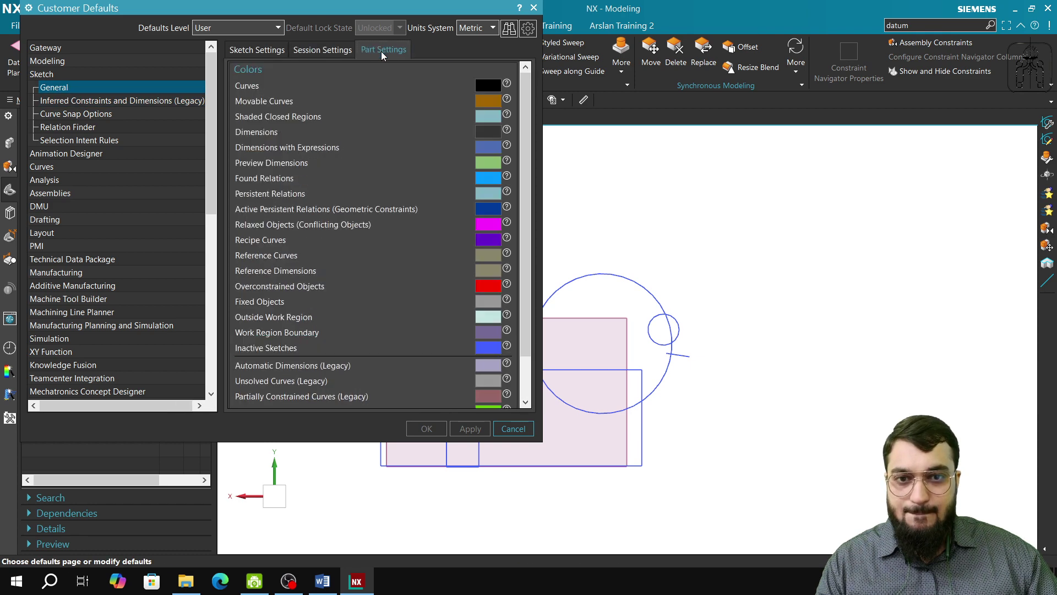
click(254, 49)
click(66, 101)
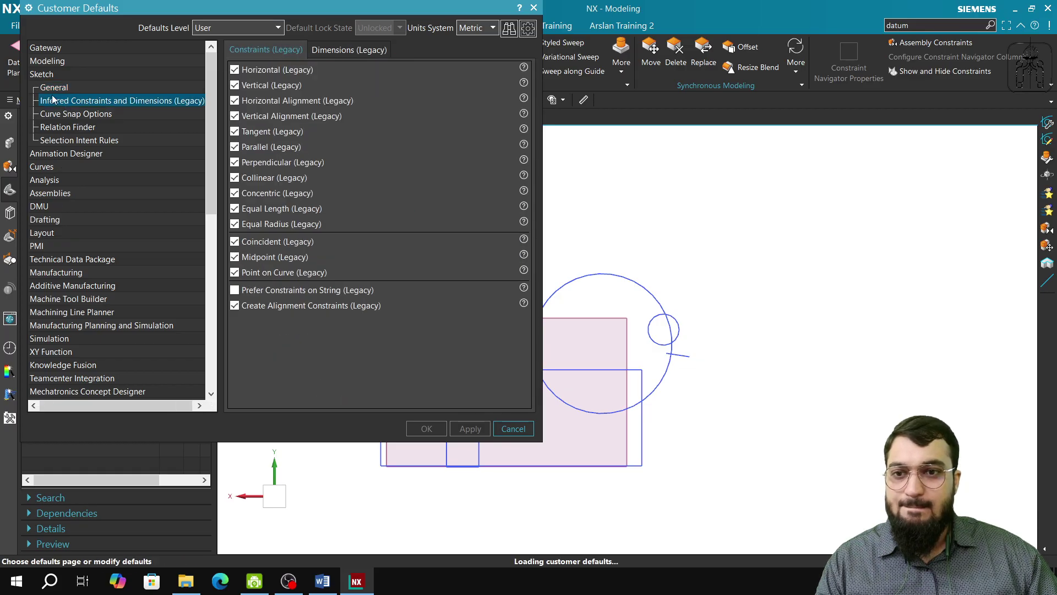
Show the general Modeling defaults for editing and view the choices for Sketch Double-click Action
click(54, 73)
click(58, 62)
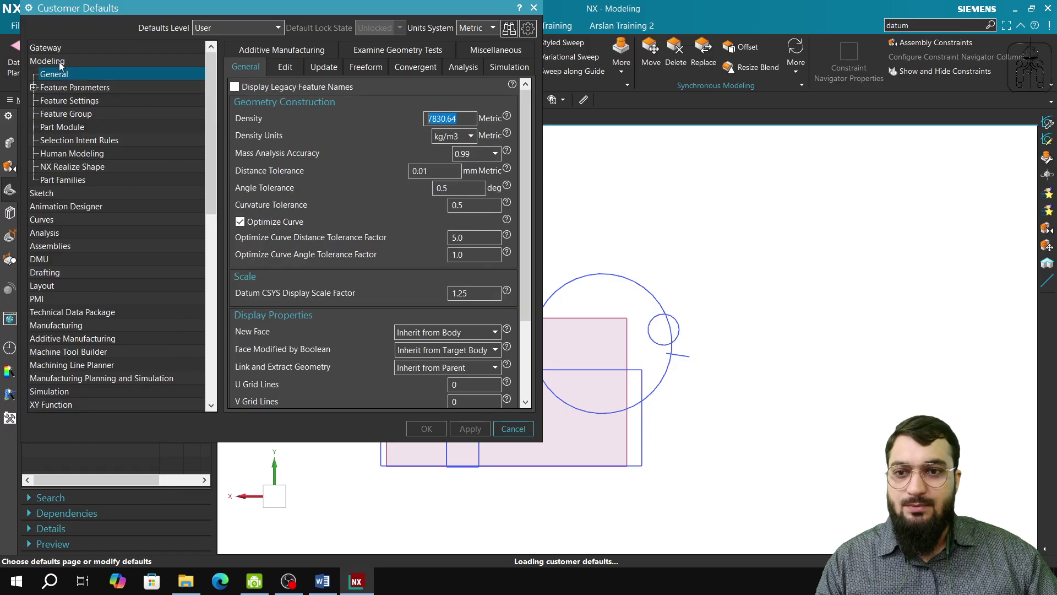
click(297, 67)
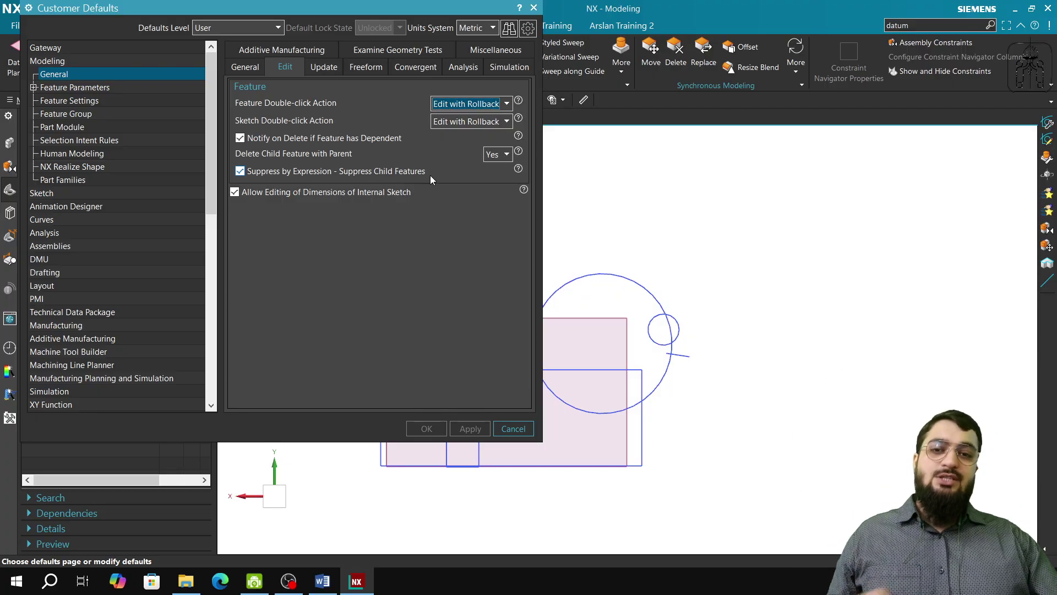
click(475, 120)
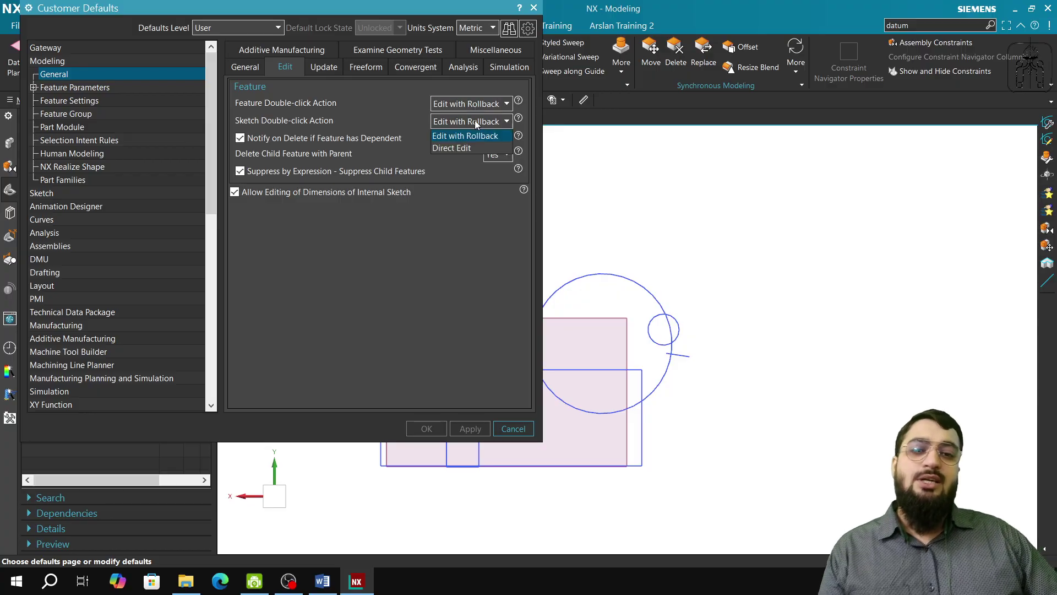
click(450, 231)
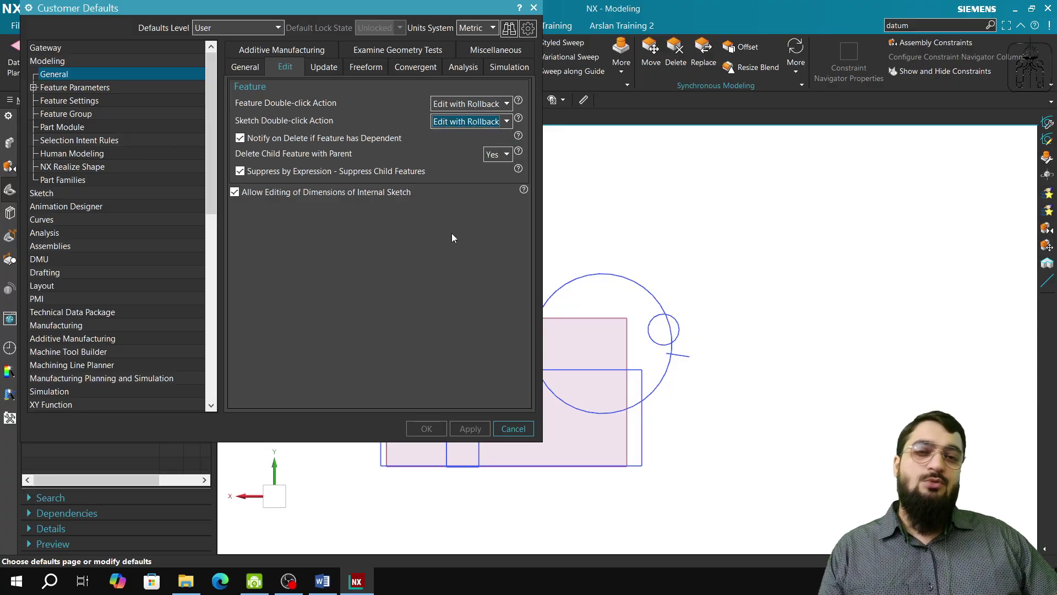
Compare the feature and sketch double-click action choices, keep Edit with Rollback for both, and close Customer Defaults without saving
click(467, 123)
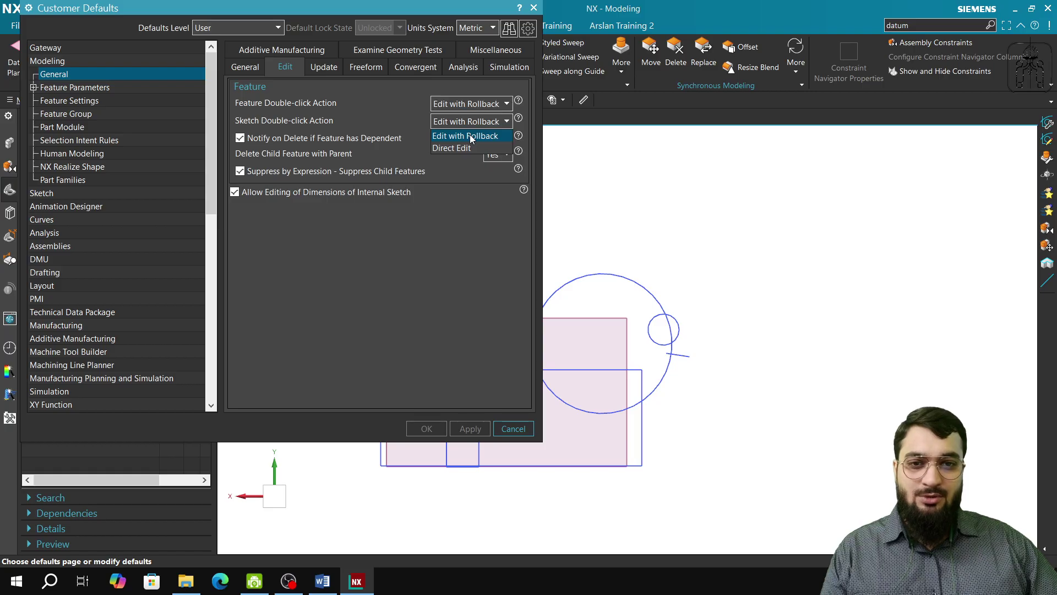
click(474, 105)
click(472, 107)
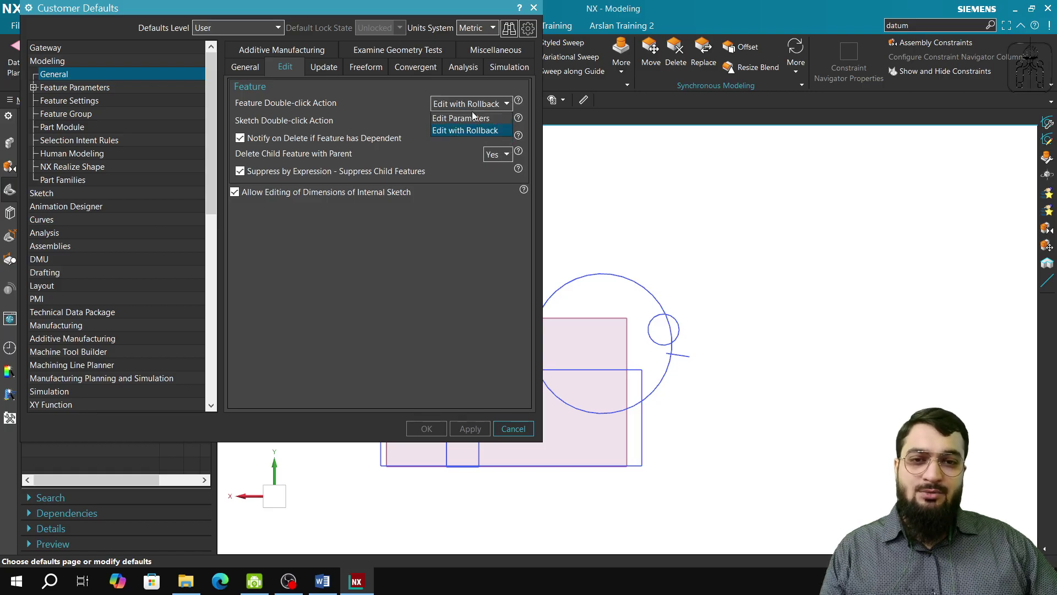
click(474, 131)
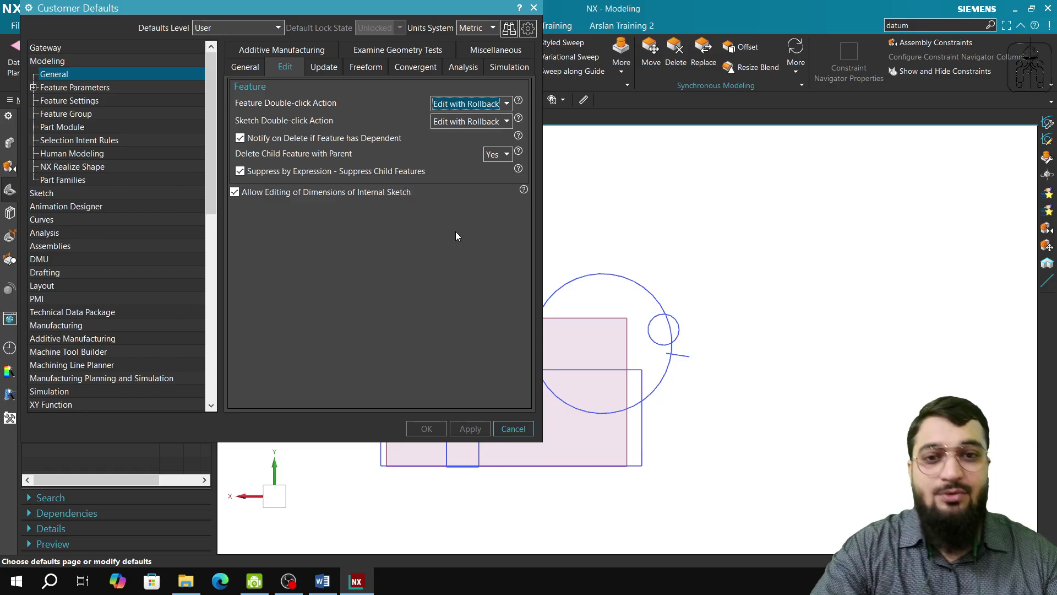
click(484, 126)
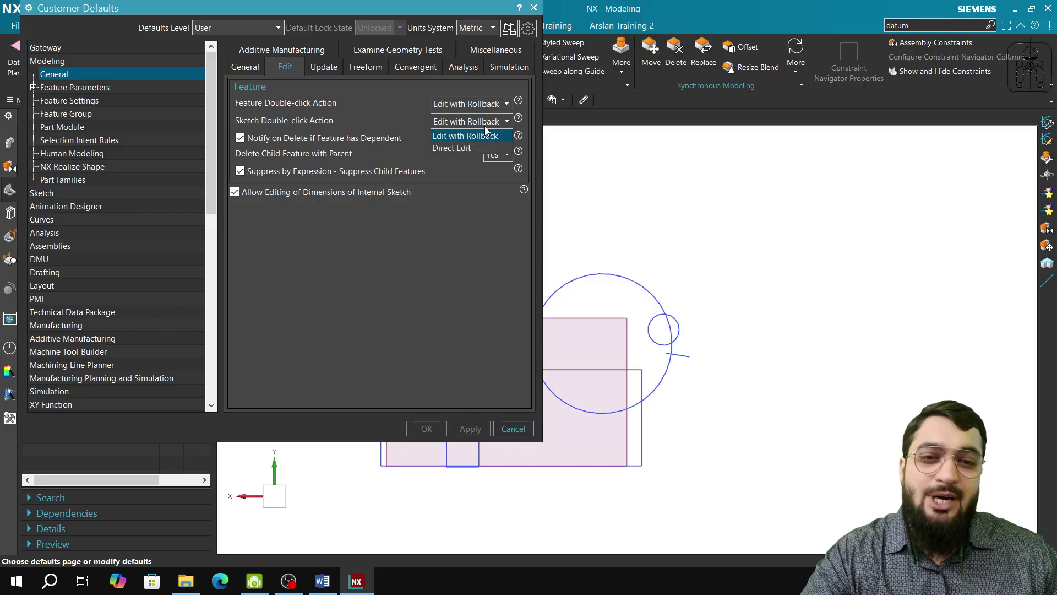
click(452, 215)
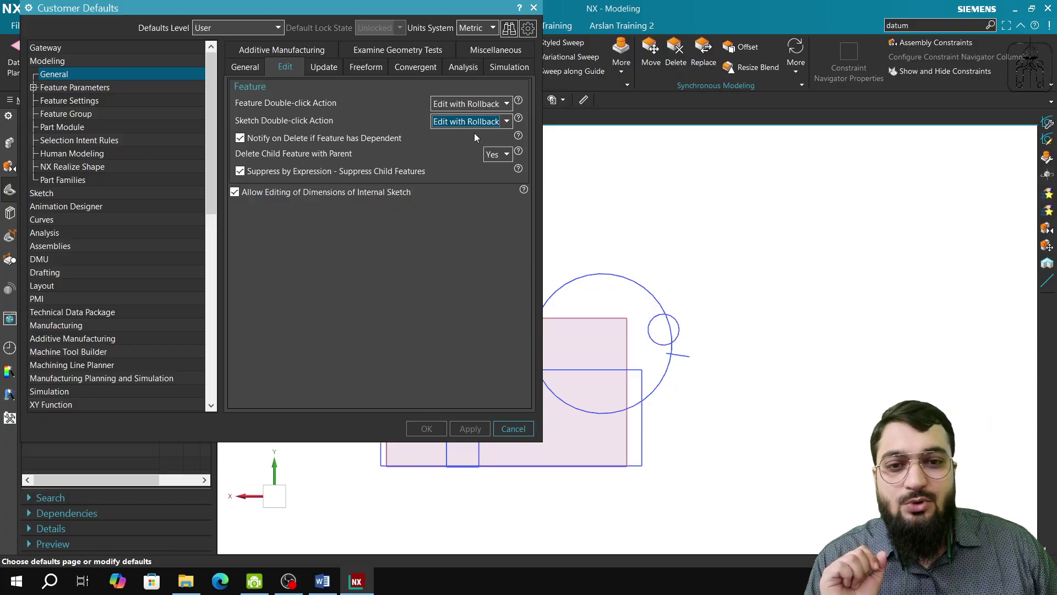
click(513, 428)
View the sketch and session settings in Sketch Preferences, and close them without changes
click(18, 25)
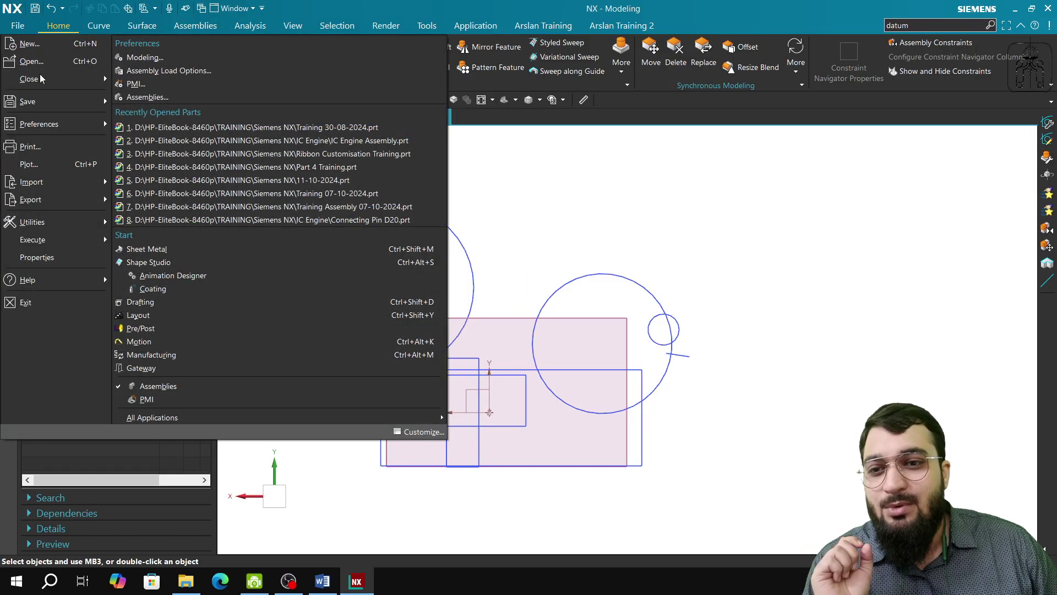
mouse_move(63, 126)
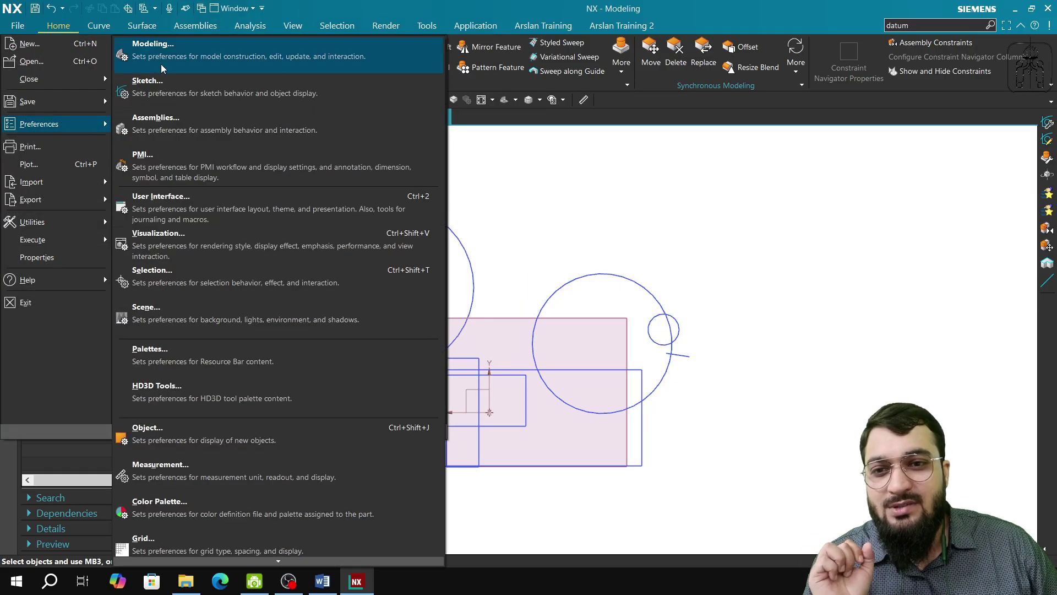
click(166, 88)
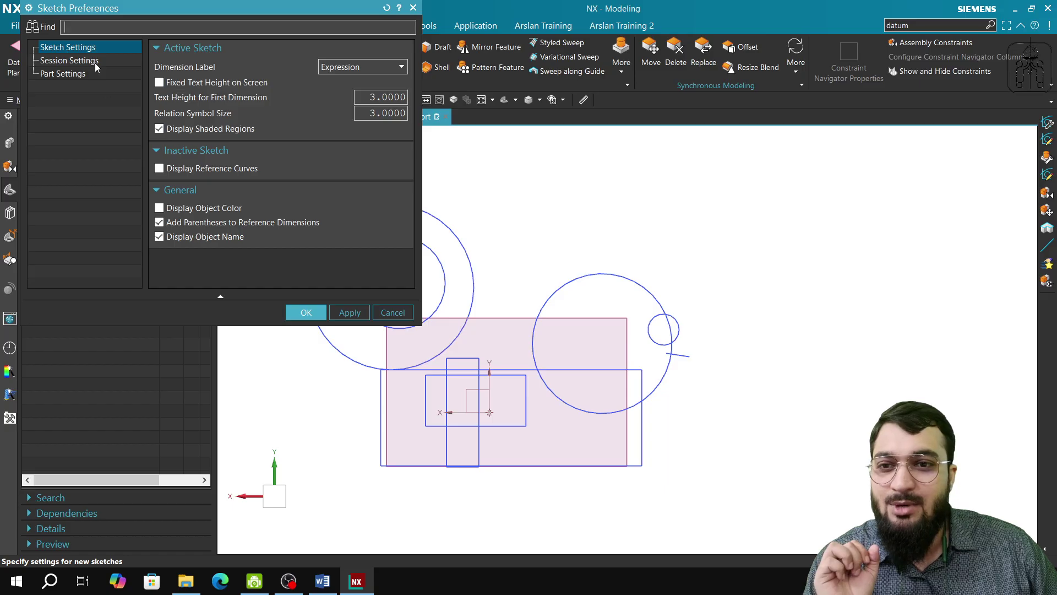
click(88, 62)
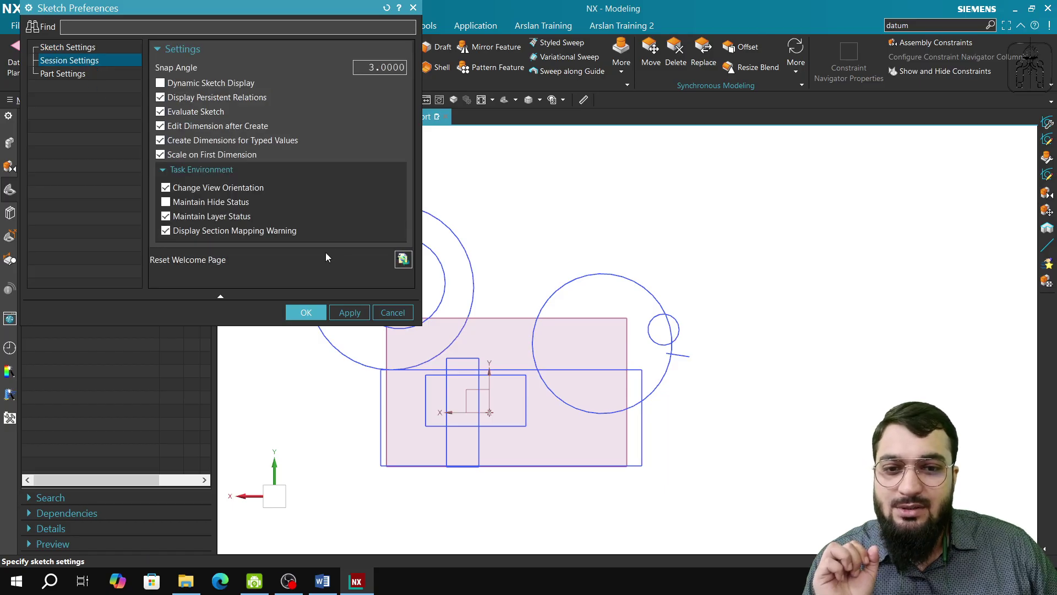
click(390, 313)
View the feature and sketch double-click actions in the Edit page of Modeling Preferences, and close it without changes
click(32, 28)
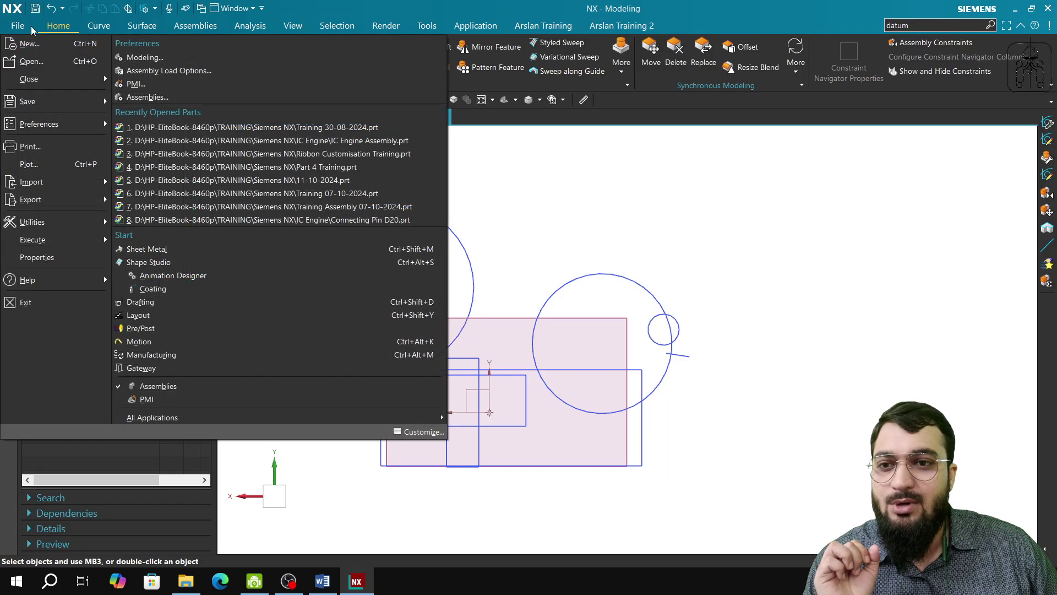
mouse_move(55, 124)
click(202, 60)
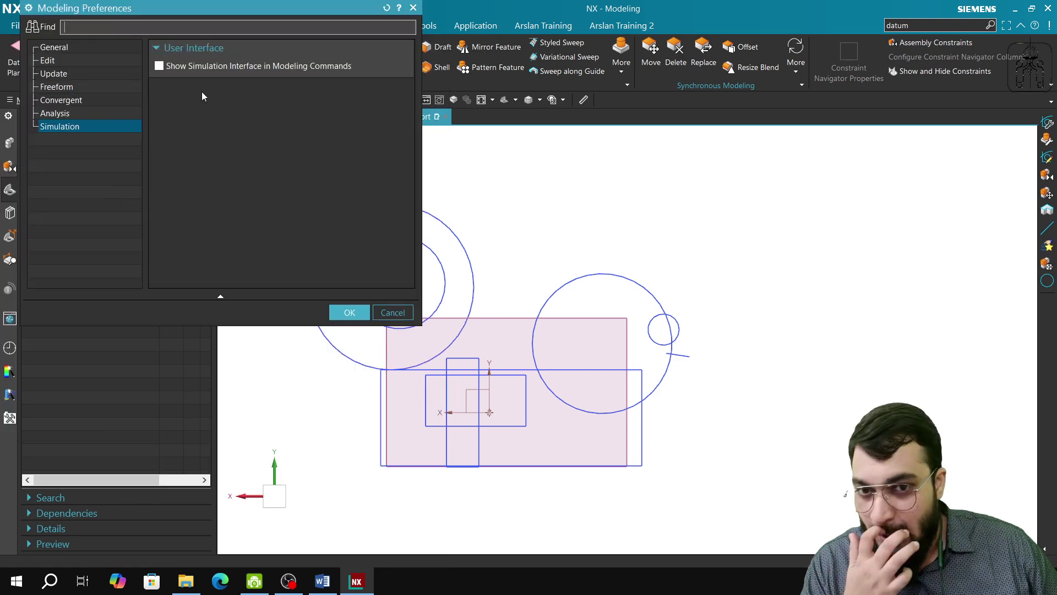
click(56, 60)
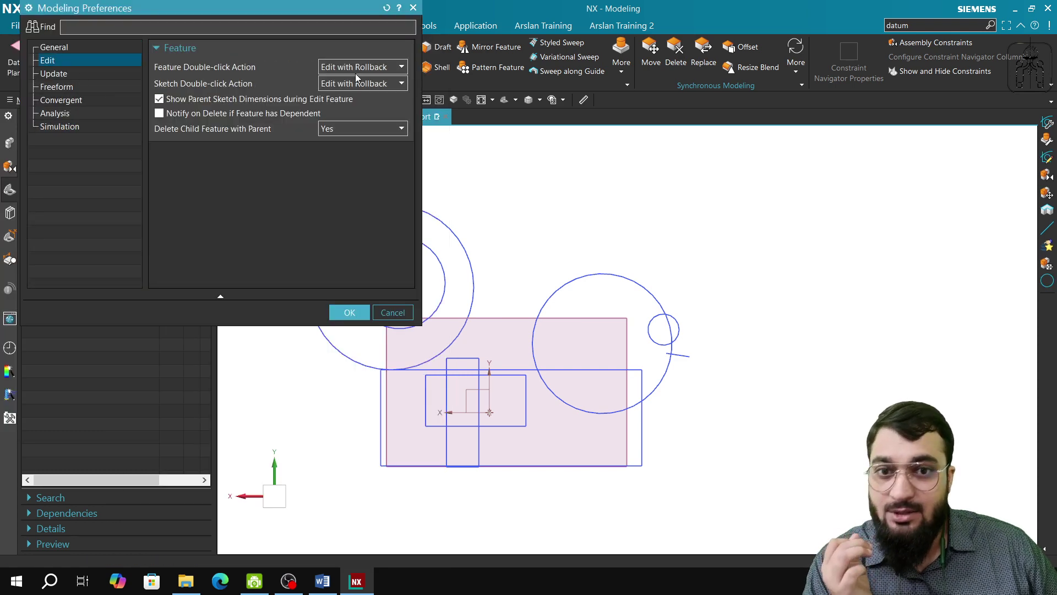
click(392, 312)
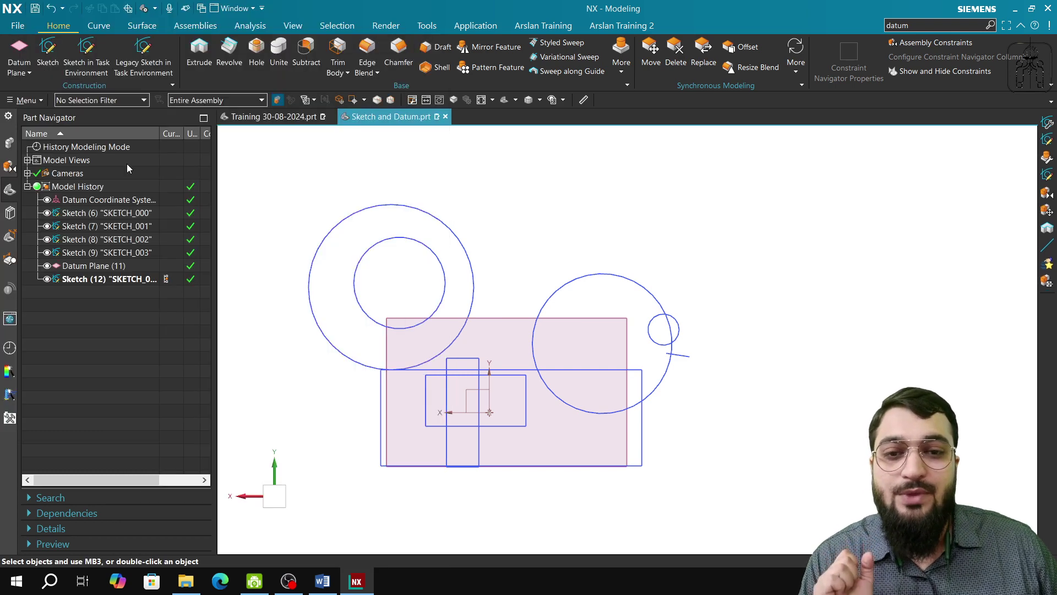
Show where the Modeling preferences are found, open Customer Defaults and close it without changes
click(23, 28)
mouse_move(56, 124)
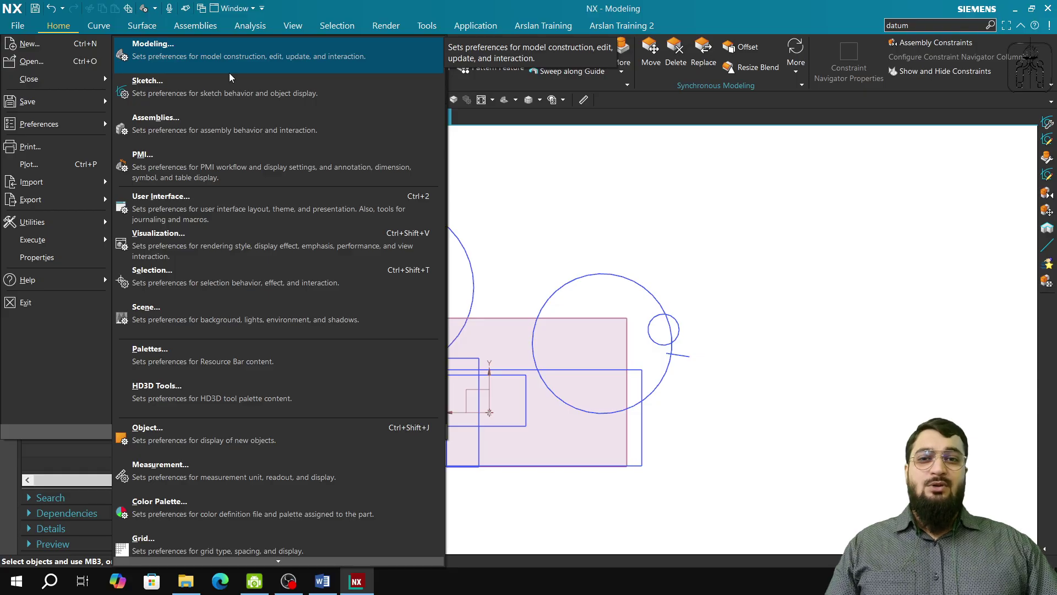
mouse_move(72, 218)
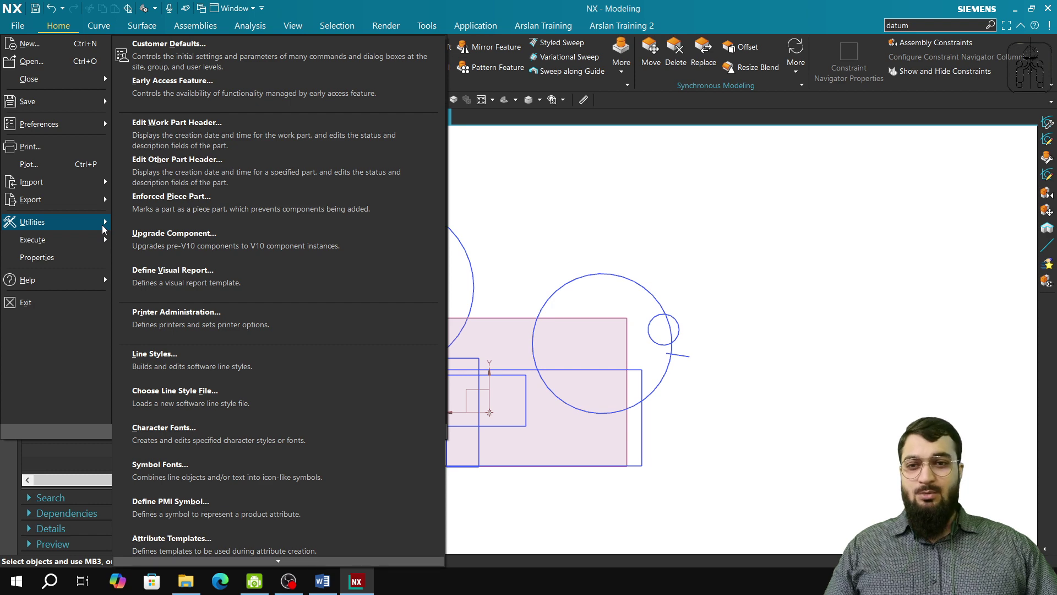
click(160, 59)
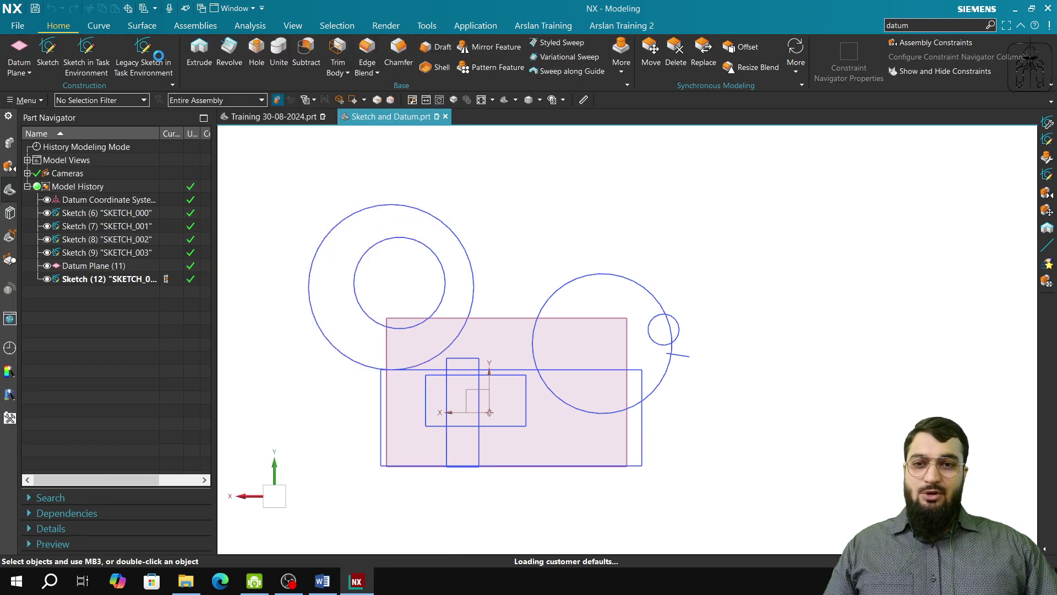
click(515, 431)
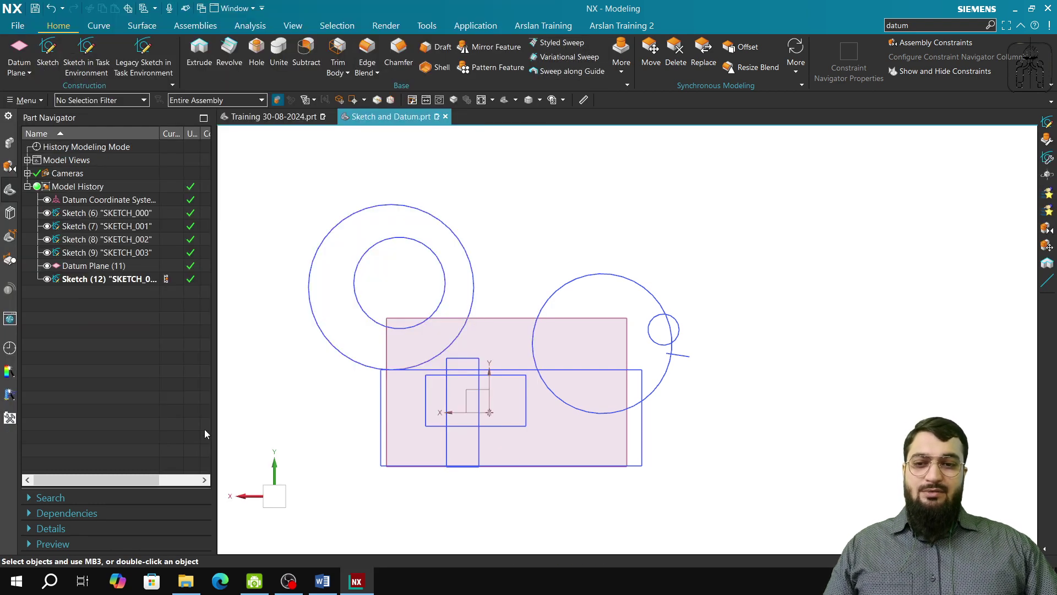
Show the options of the custom advanced role in the User roles folder and apply that role
click(9, 420)
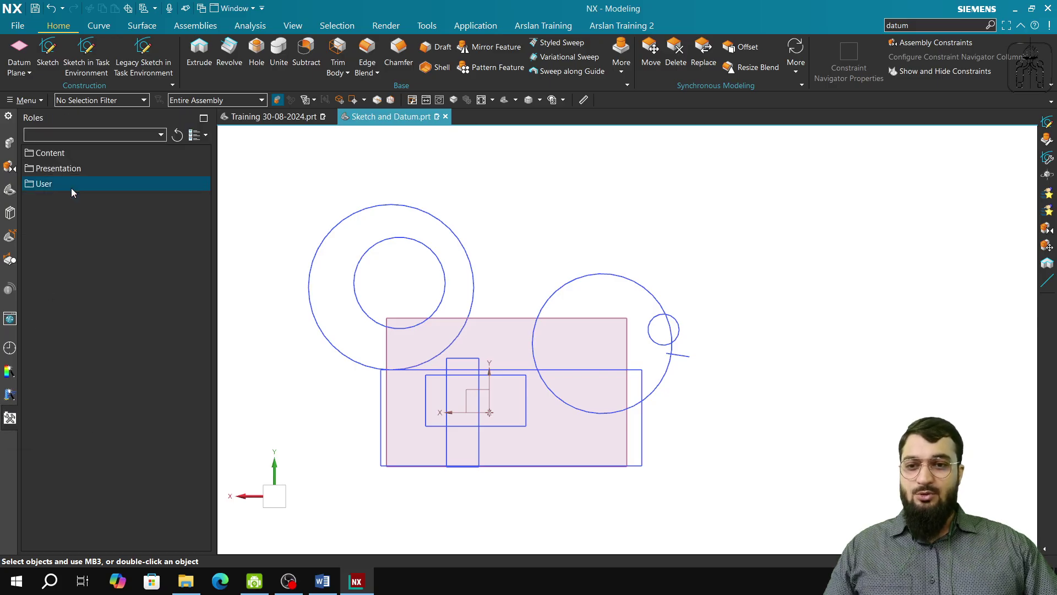
right_click(83, 215)
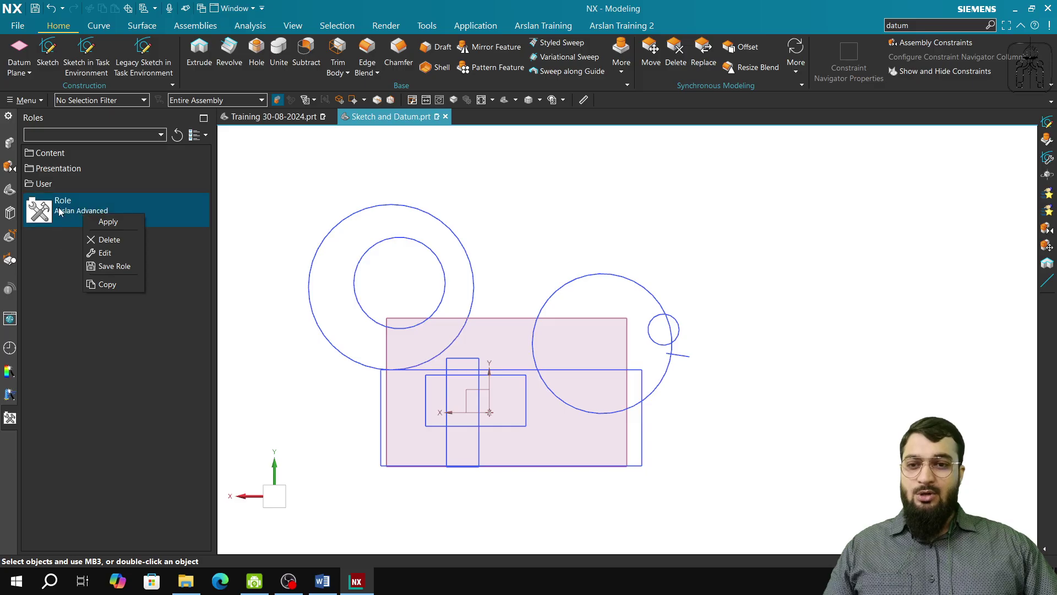
click(55, 299)
right_click(76, 214)
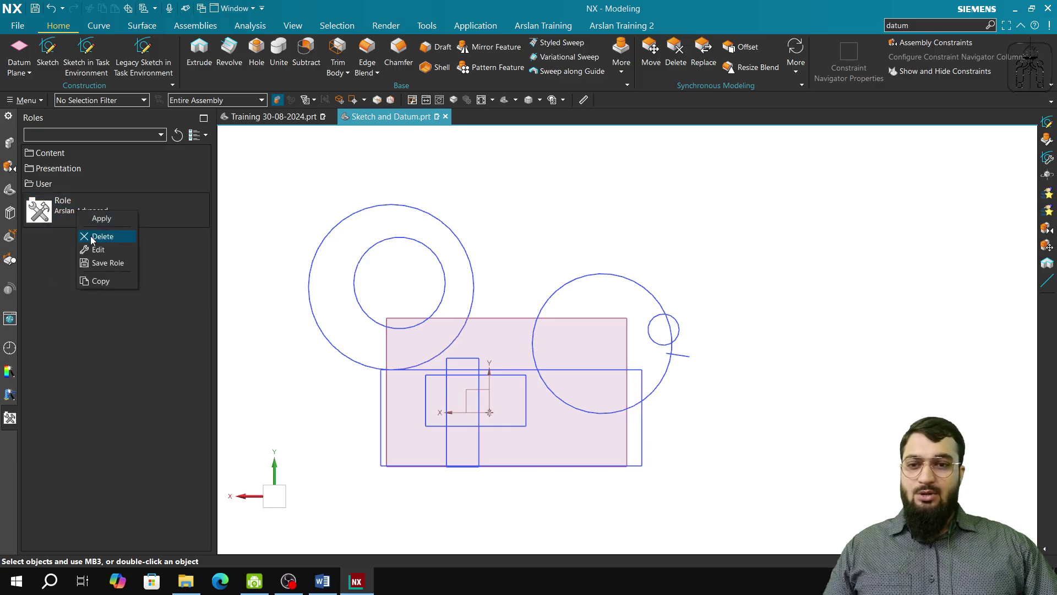
click(94, 271)
right_click(95, 212)
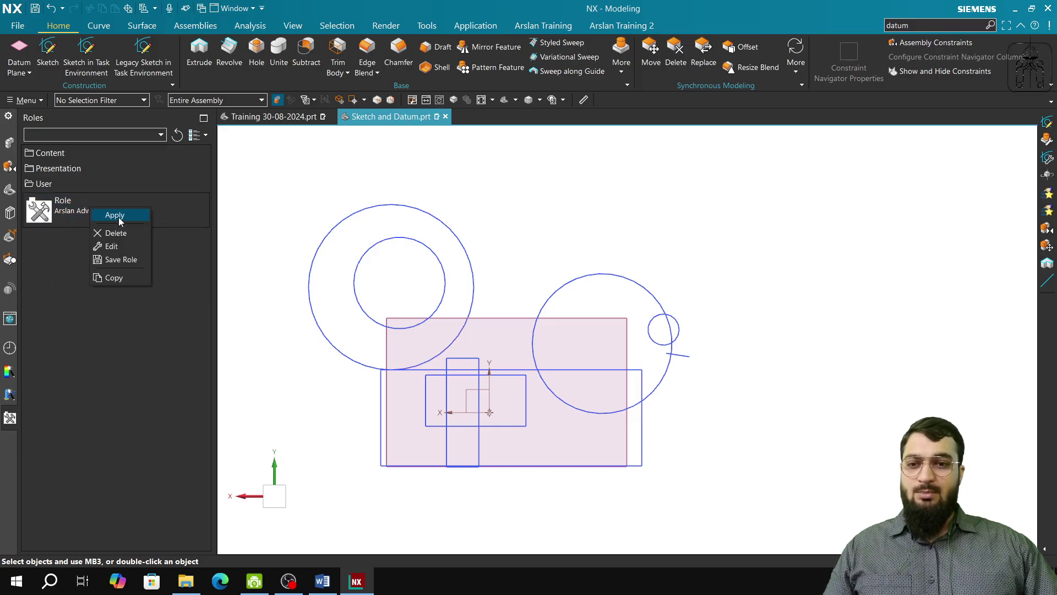
click(110, 215)
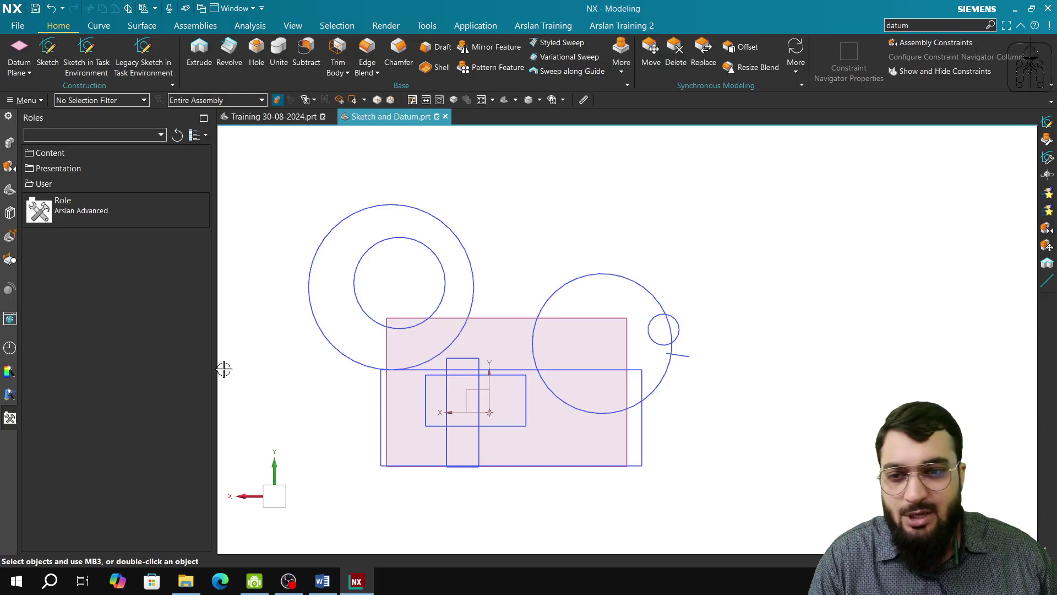
Switch to the Word syllabus and highlight Part 4: Creating Custom Role with its Roles option topic
click(322, 581)
scroll(336, 367, up, 3)
scroll(335, 367, up, 5)
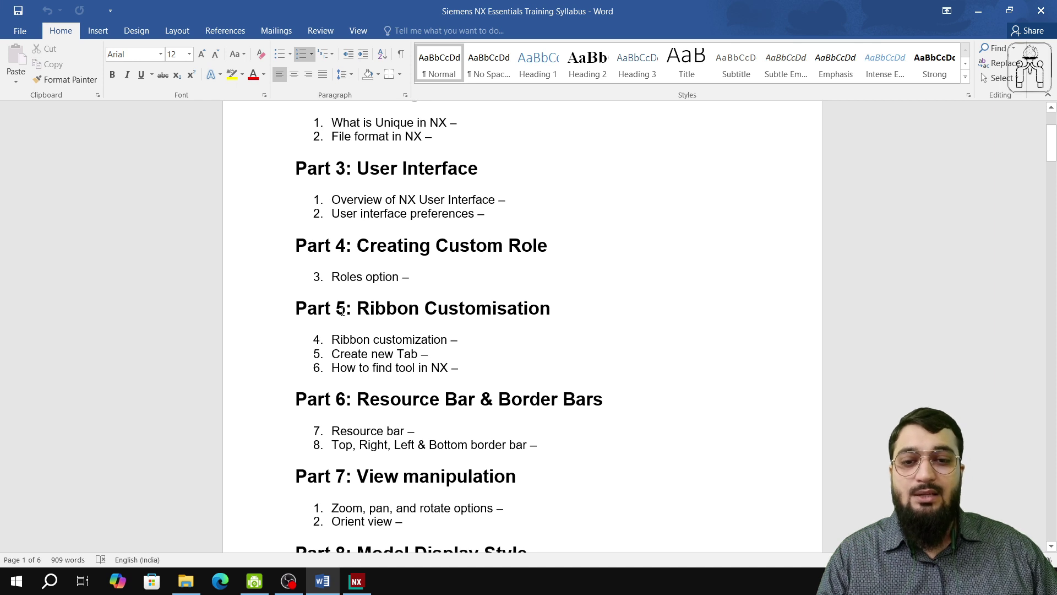
drag(295, 246, 412, 277)
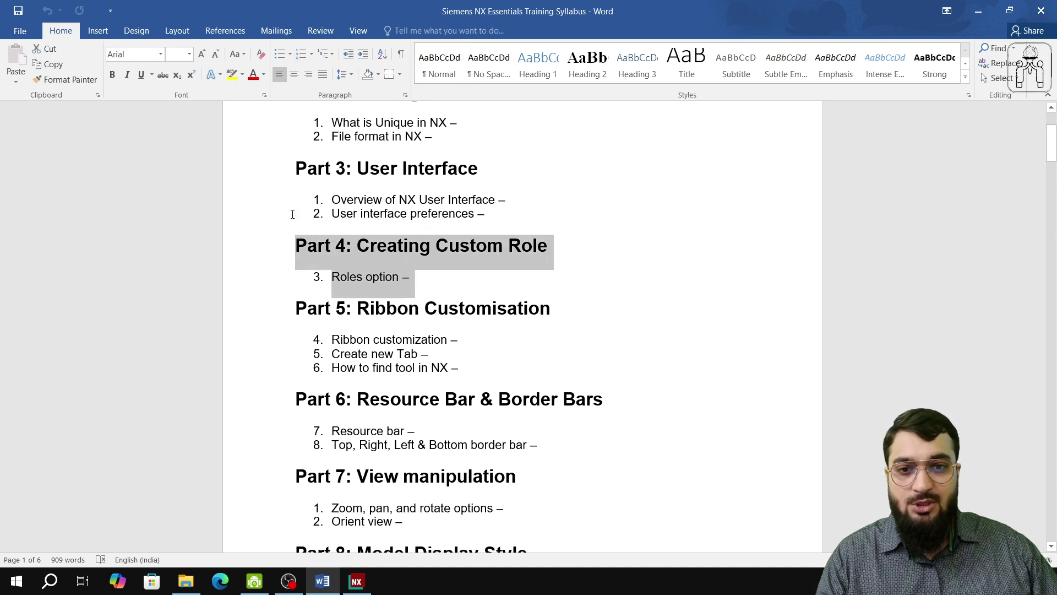
click(369, 201)
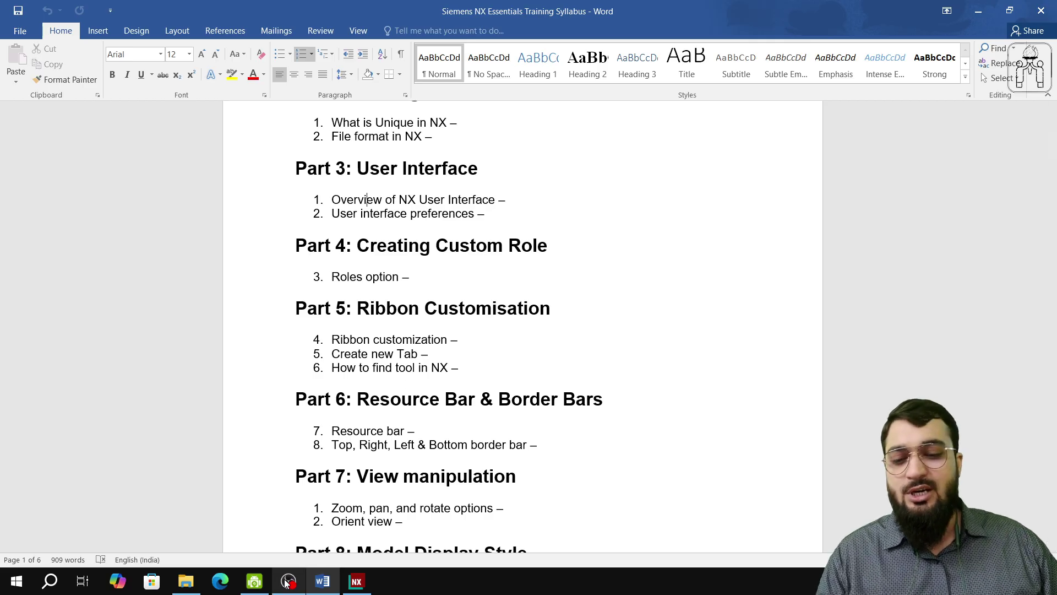
Review the Part 11: Create Datum & Sketch topics, highlighting Sketch editing mode, Create Datum CSYS and Create Datum Plane
scroll(389, 513, down, 10)
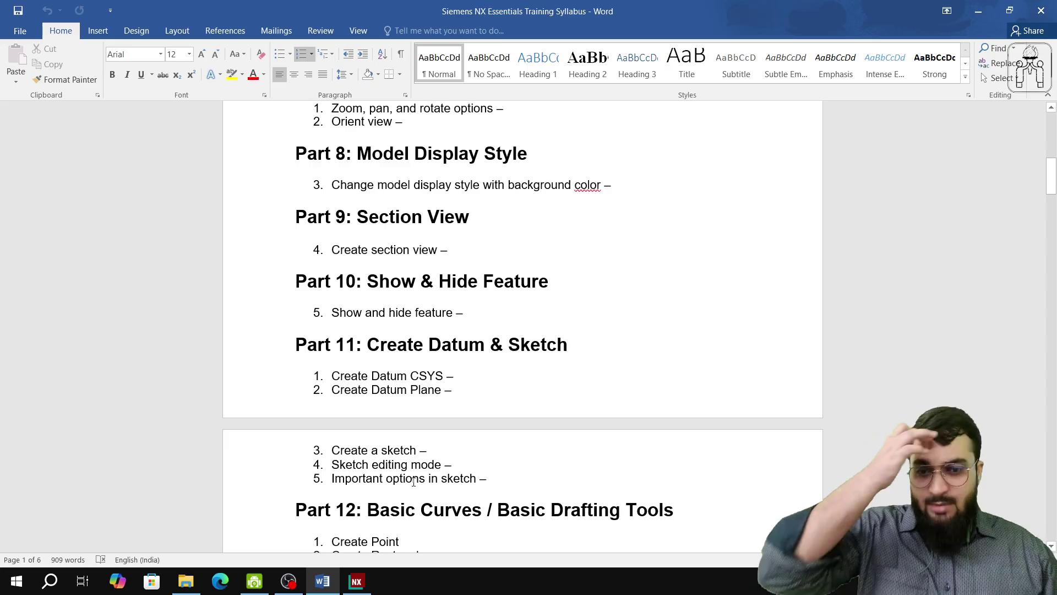
drag(448, 479, 323, 480)
click(315, 487)
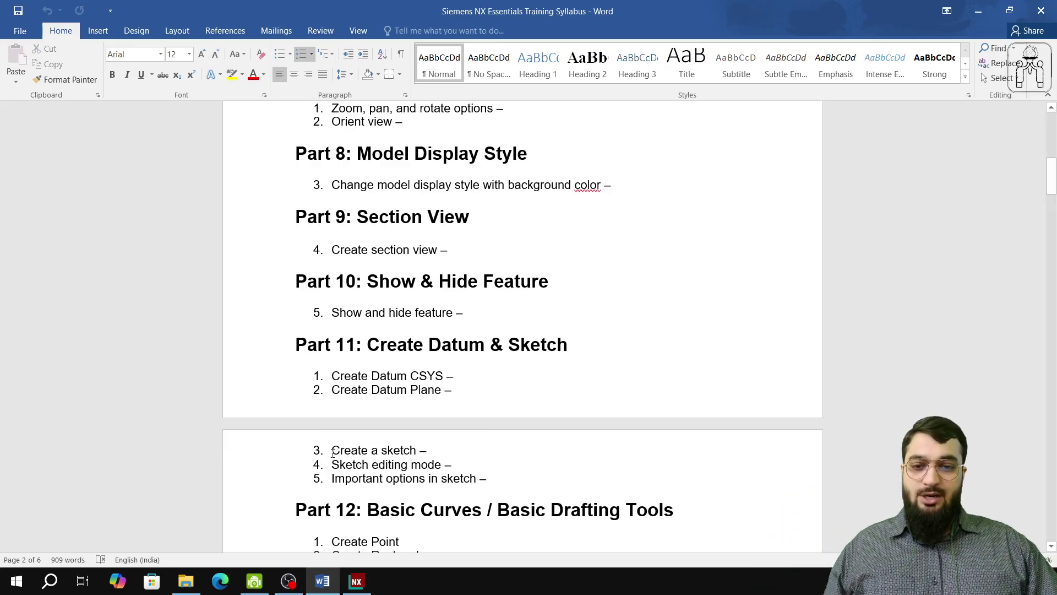
drag(331, 465, 445, 471)
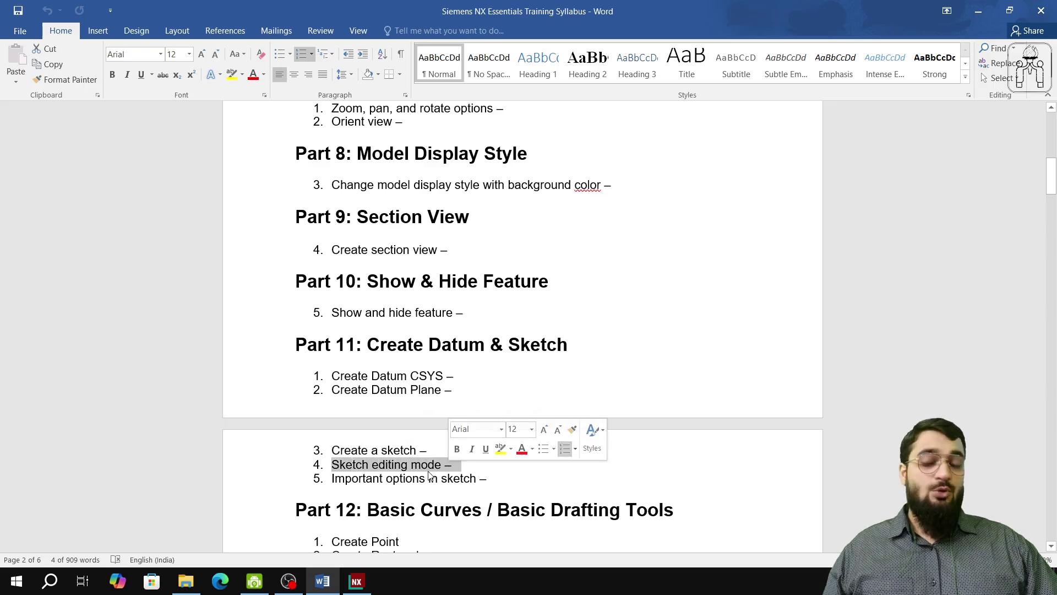
drag(337, 378, 445, 379)
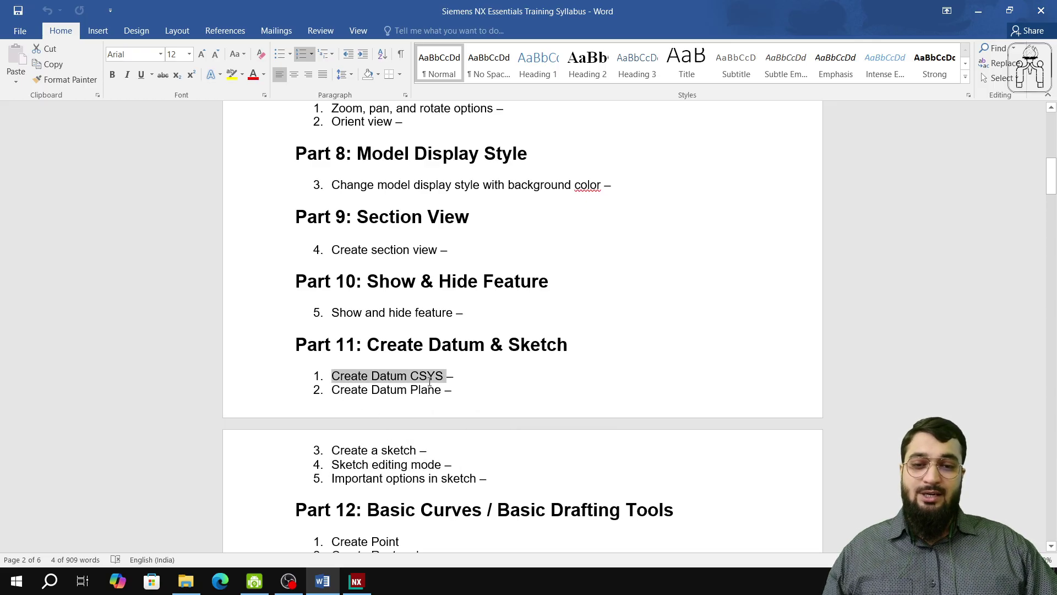
drag(333, 390, 427, 396)
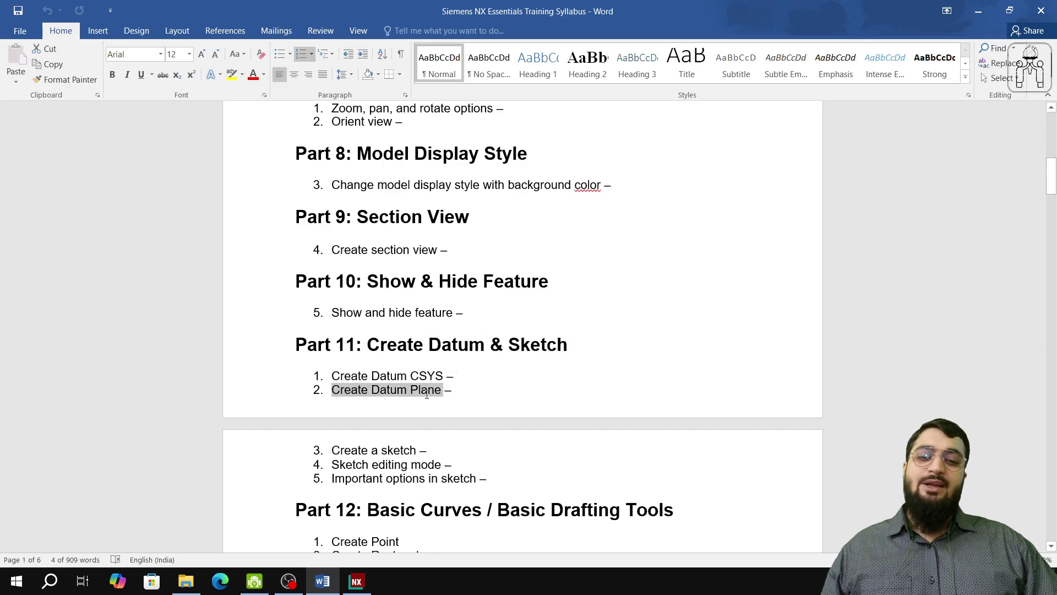
click(404, 464)
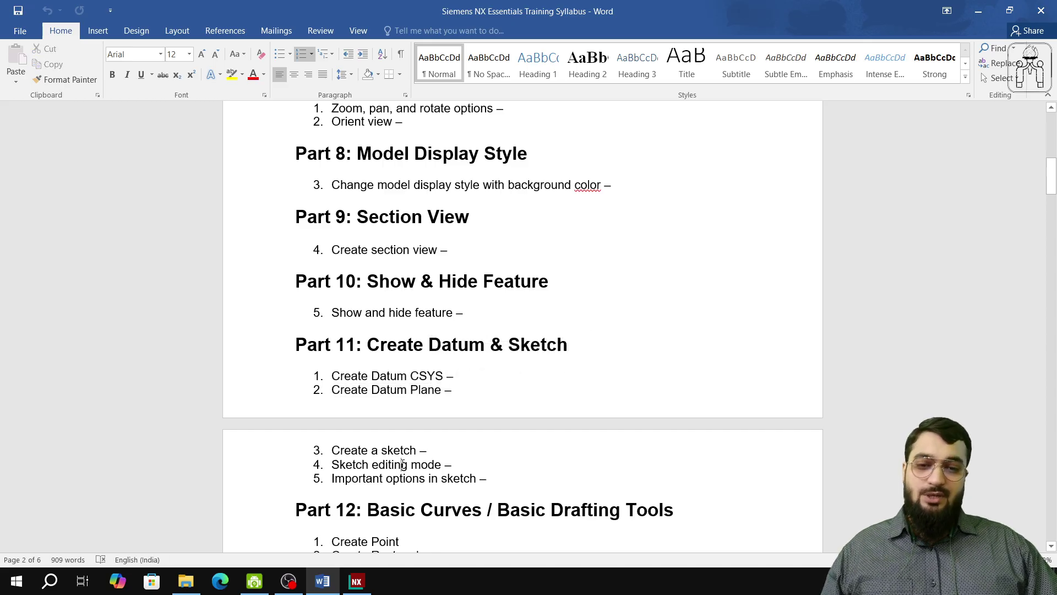
Review the Part 12: Basic Curves / Basic Drafting Tools topics in the syllabus and switch back to NX
scroll(402, 464, down, 3)
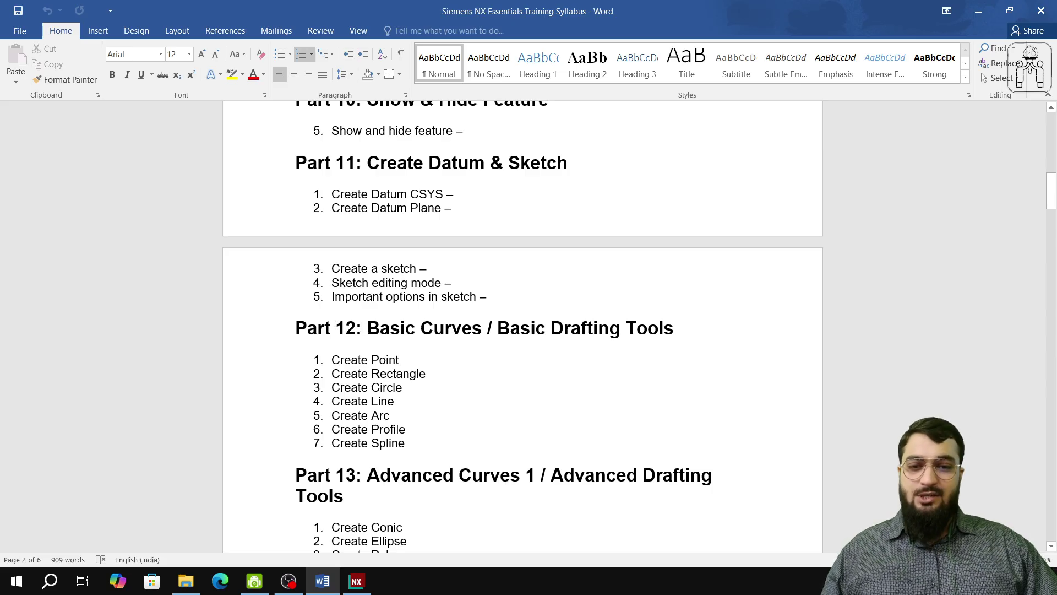
drag(358, 329, 457, 438)
click(417, 396)
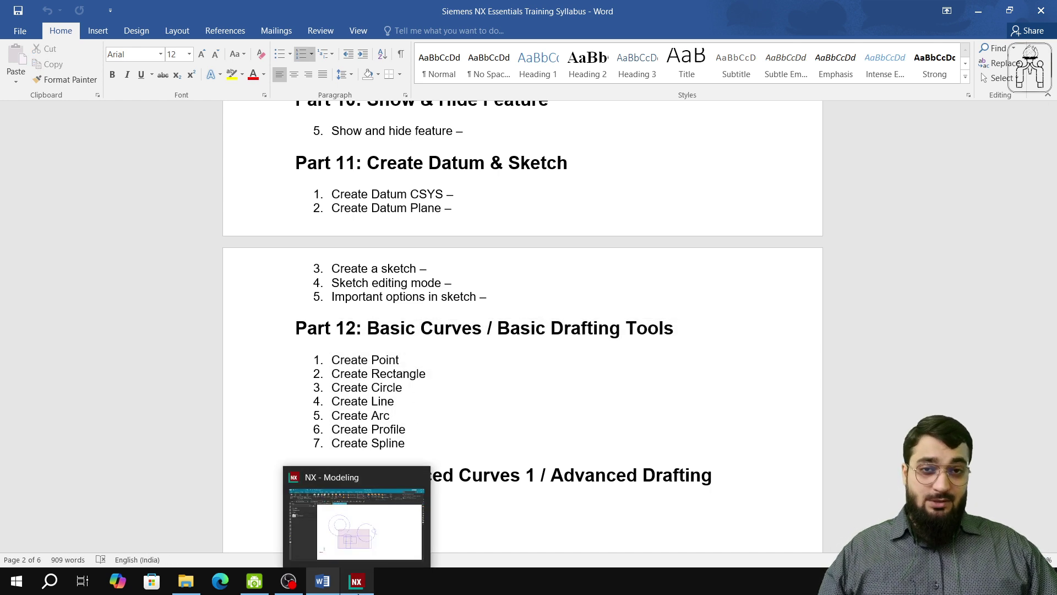
click(358, 590)
mouse_move(297, 585)
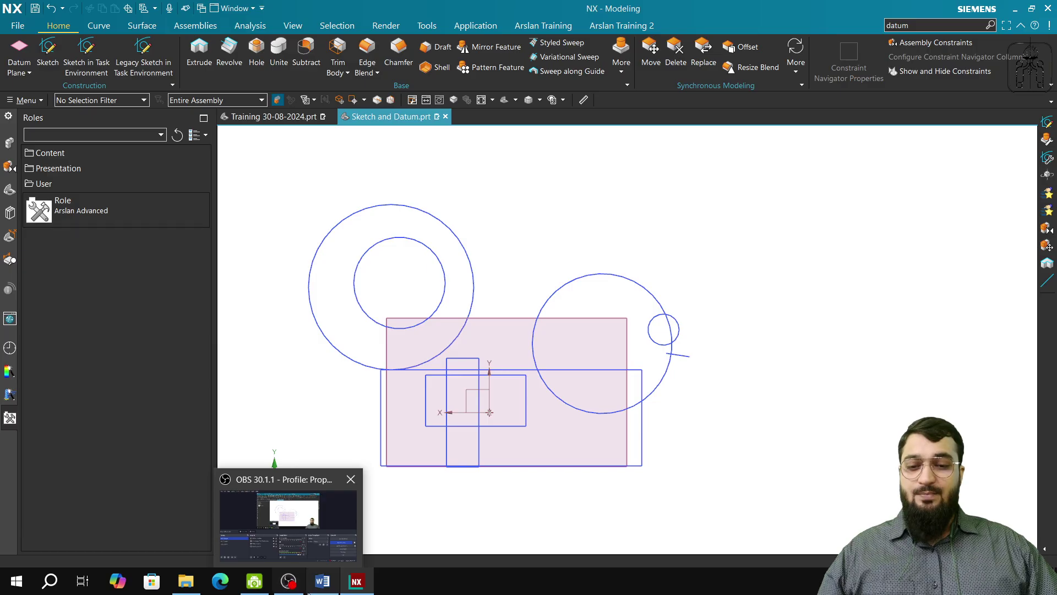
click(275, 528)
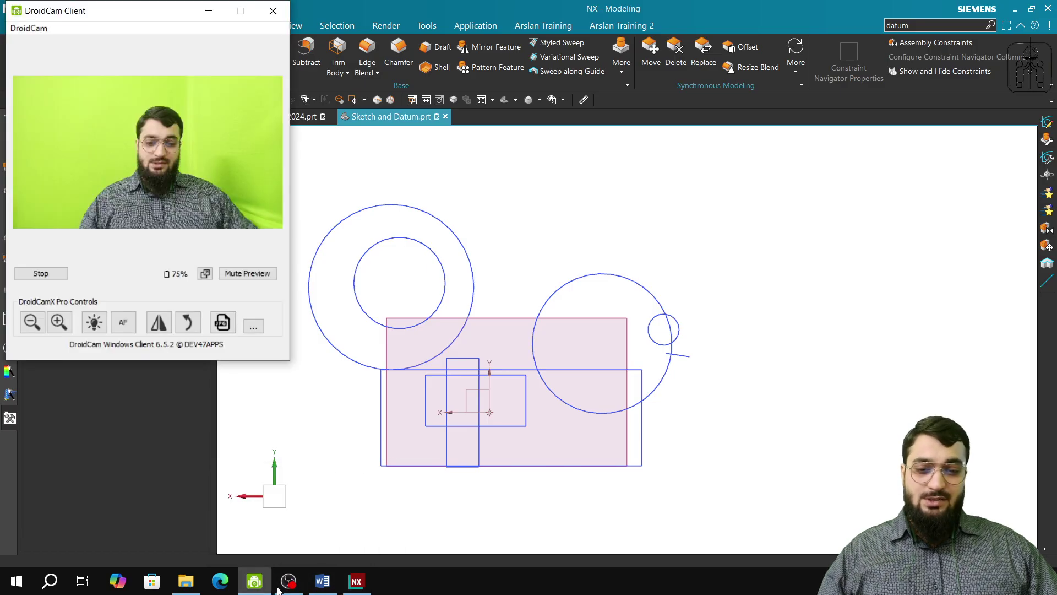
click(62, 434)
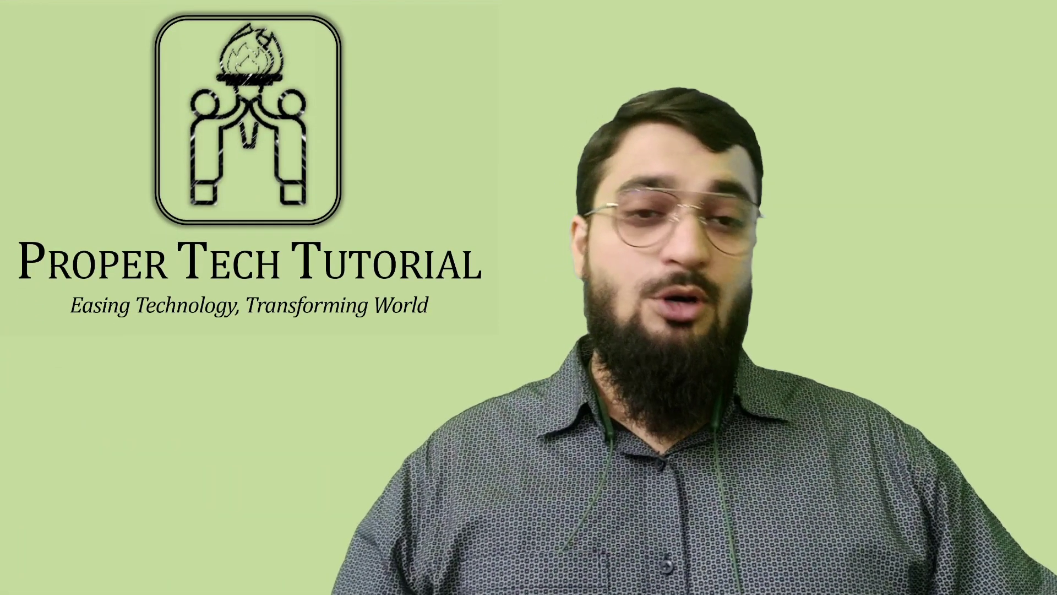